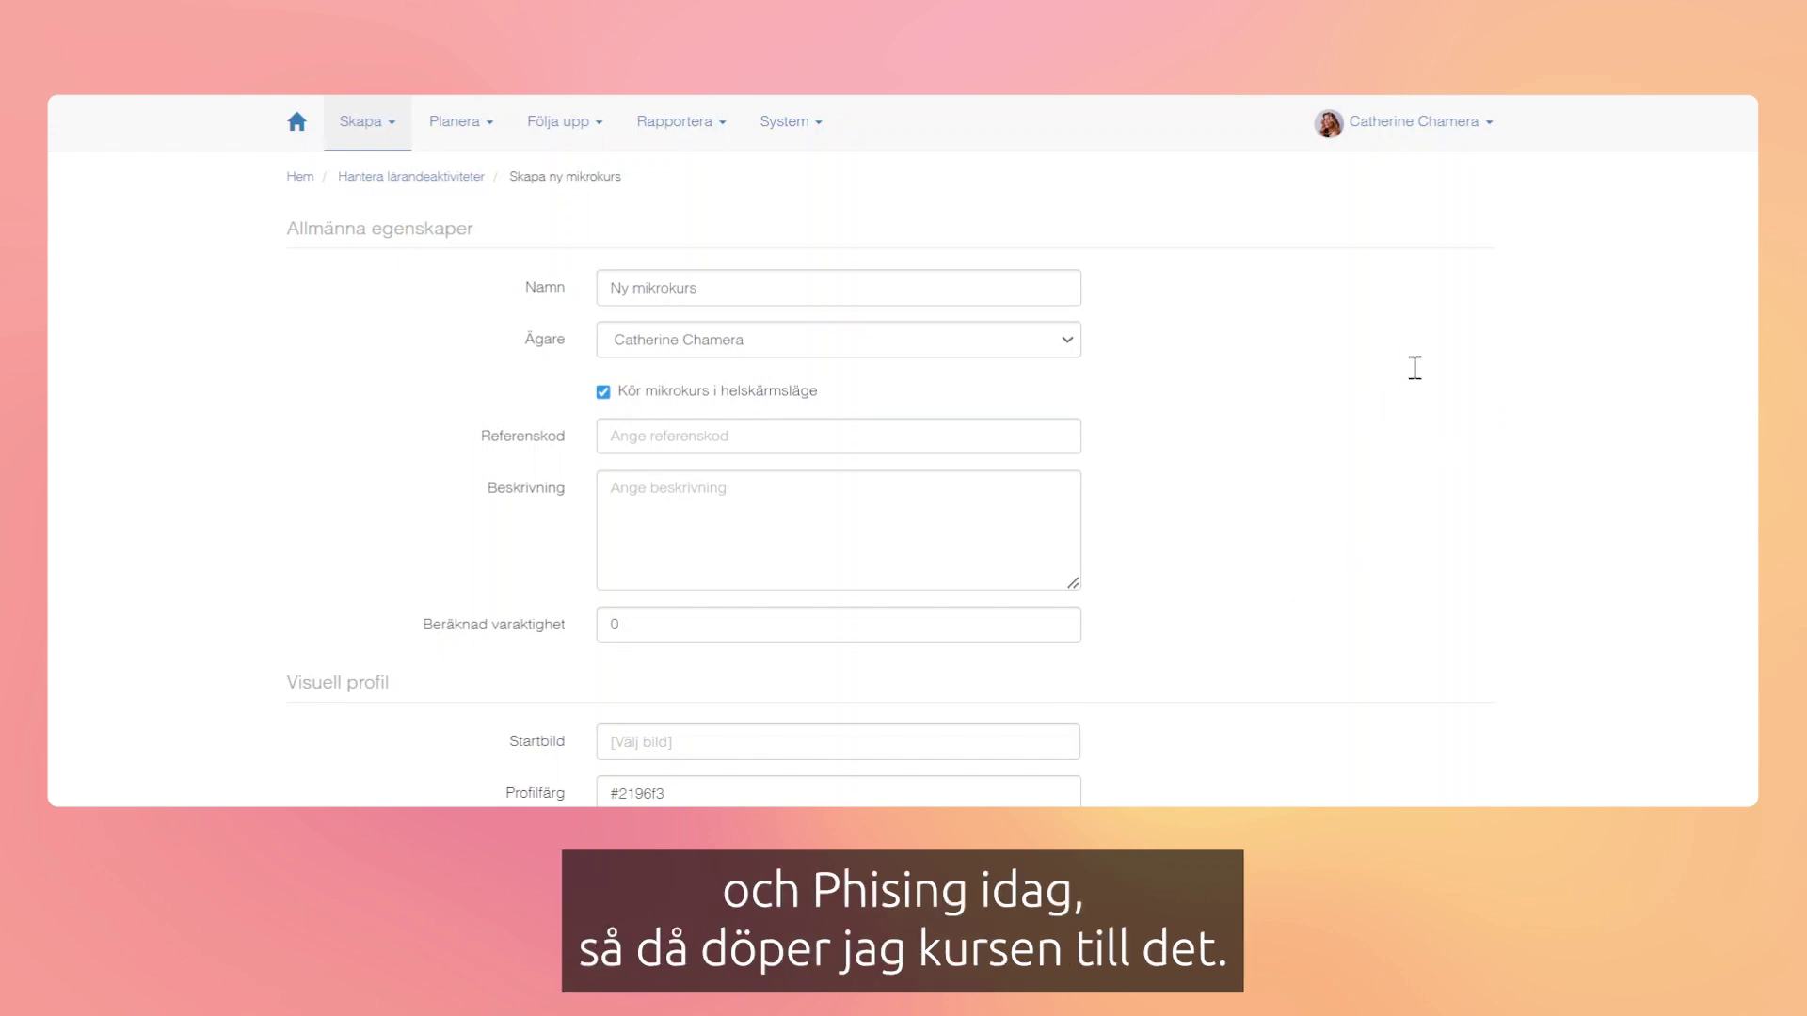
Step: Name the microcourse "IT-säkerhet - Phishing" and enter a description beginning "Lär dig identifiera, undvika och bekämpa phishing-attacker" and ending "stärka din cybermedvetenhet och säkerhet"
left_click(624, 287)
triple_click(634, 299)
type("IT-säkerhet - Phishing")
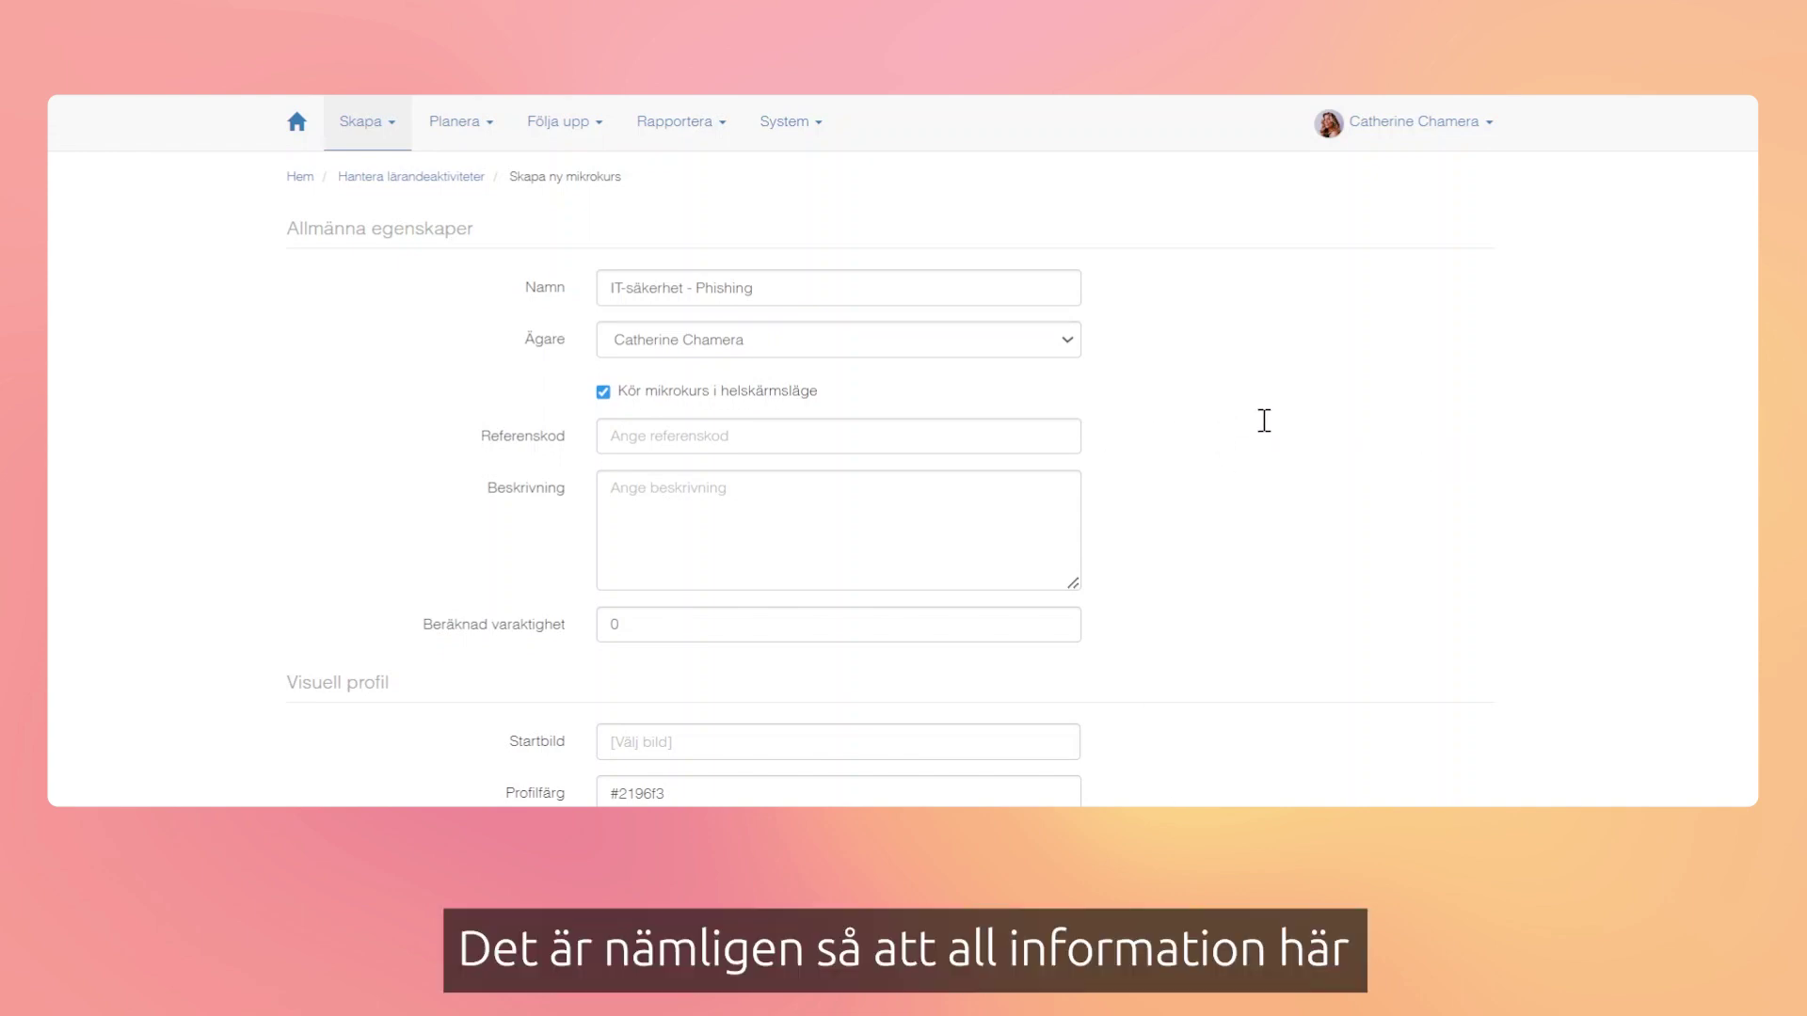
left_click(683, 529)
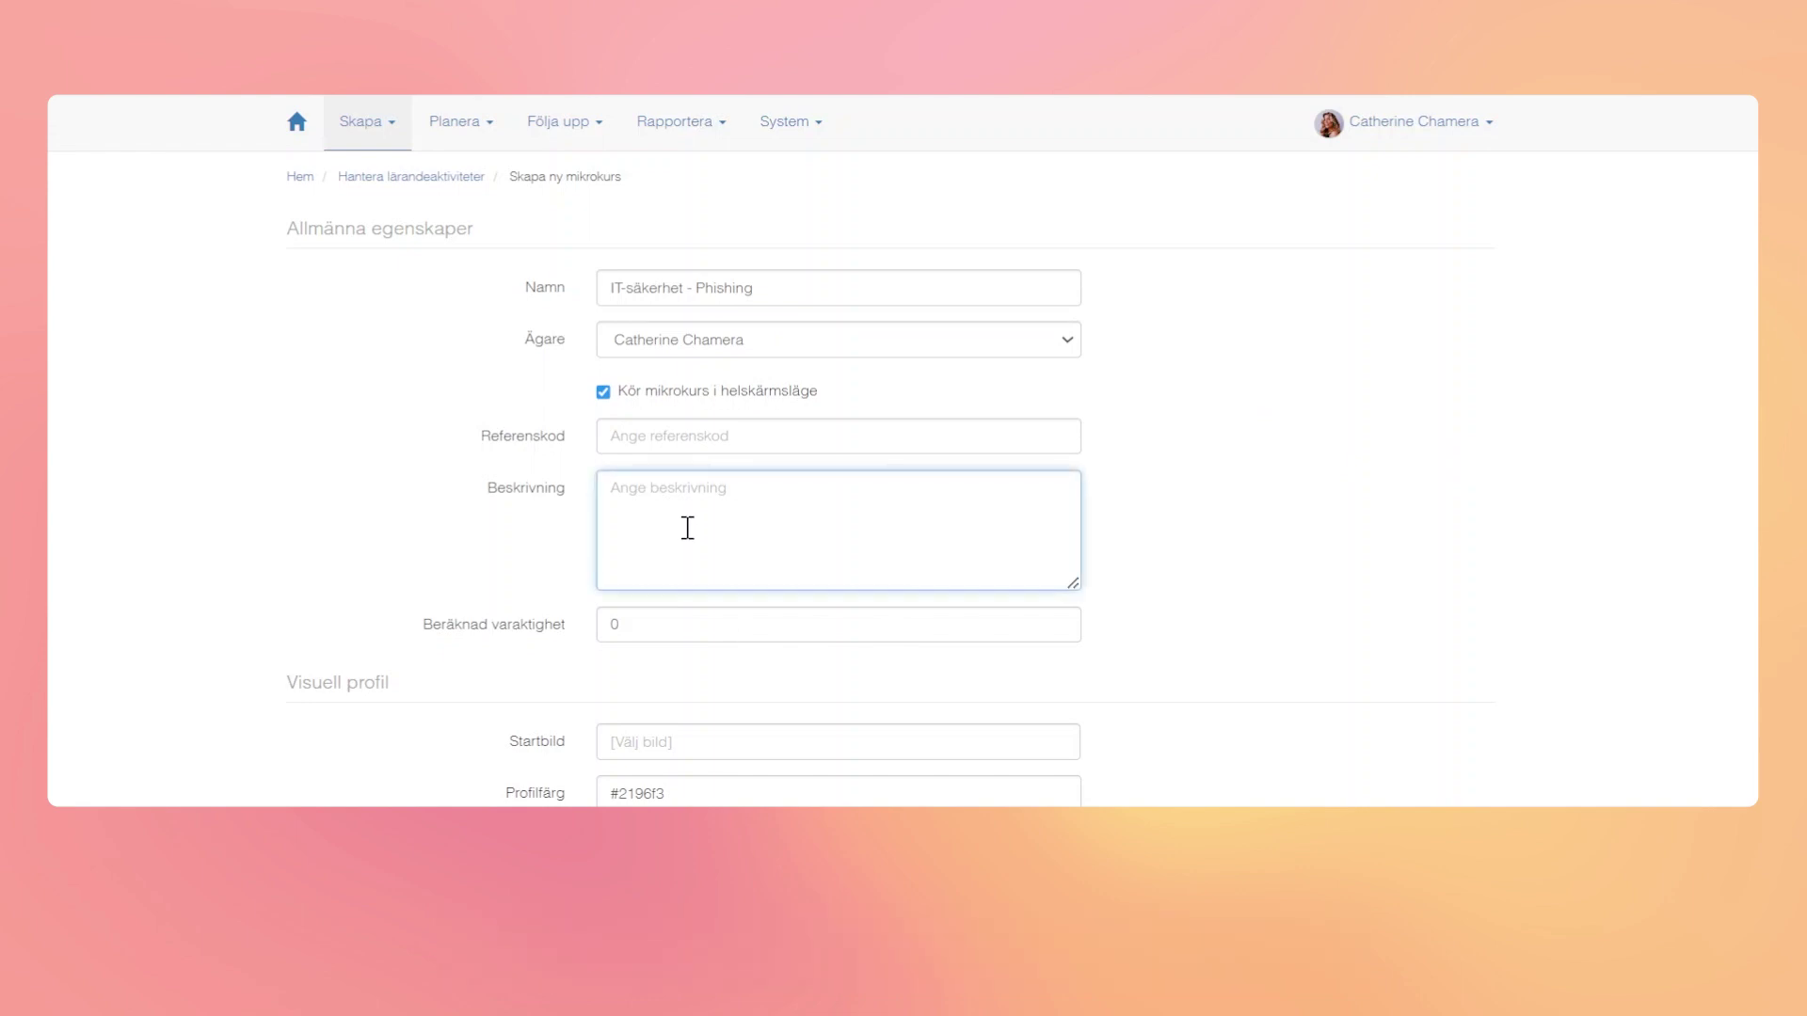
type("Lär dig identifiera, undvika och bekämpa phishing-attacker. Utforska de senaste metoderna för att skydda dig online. Årlig kurs för att stärka din cybermedvetenhet och säkerhet")
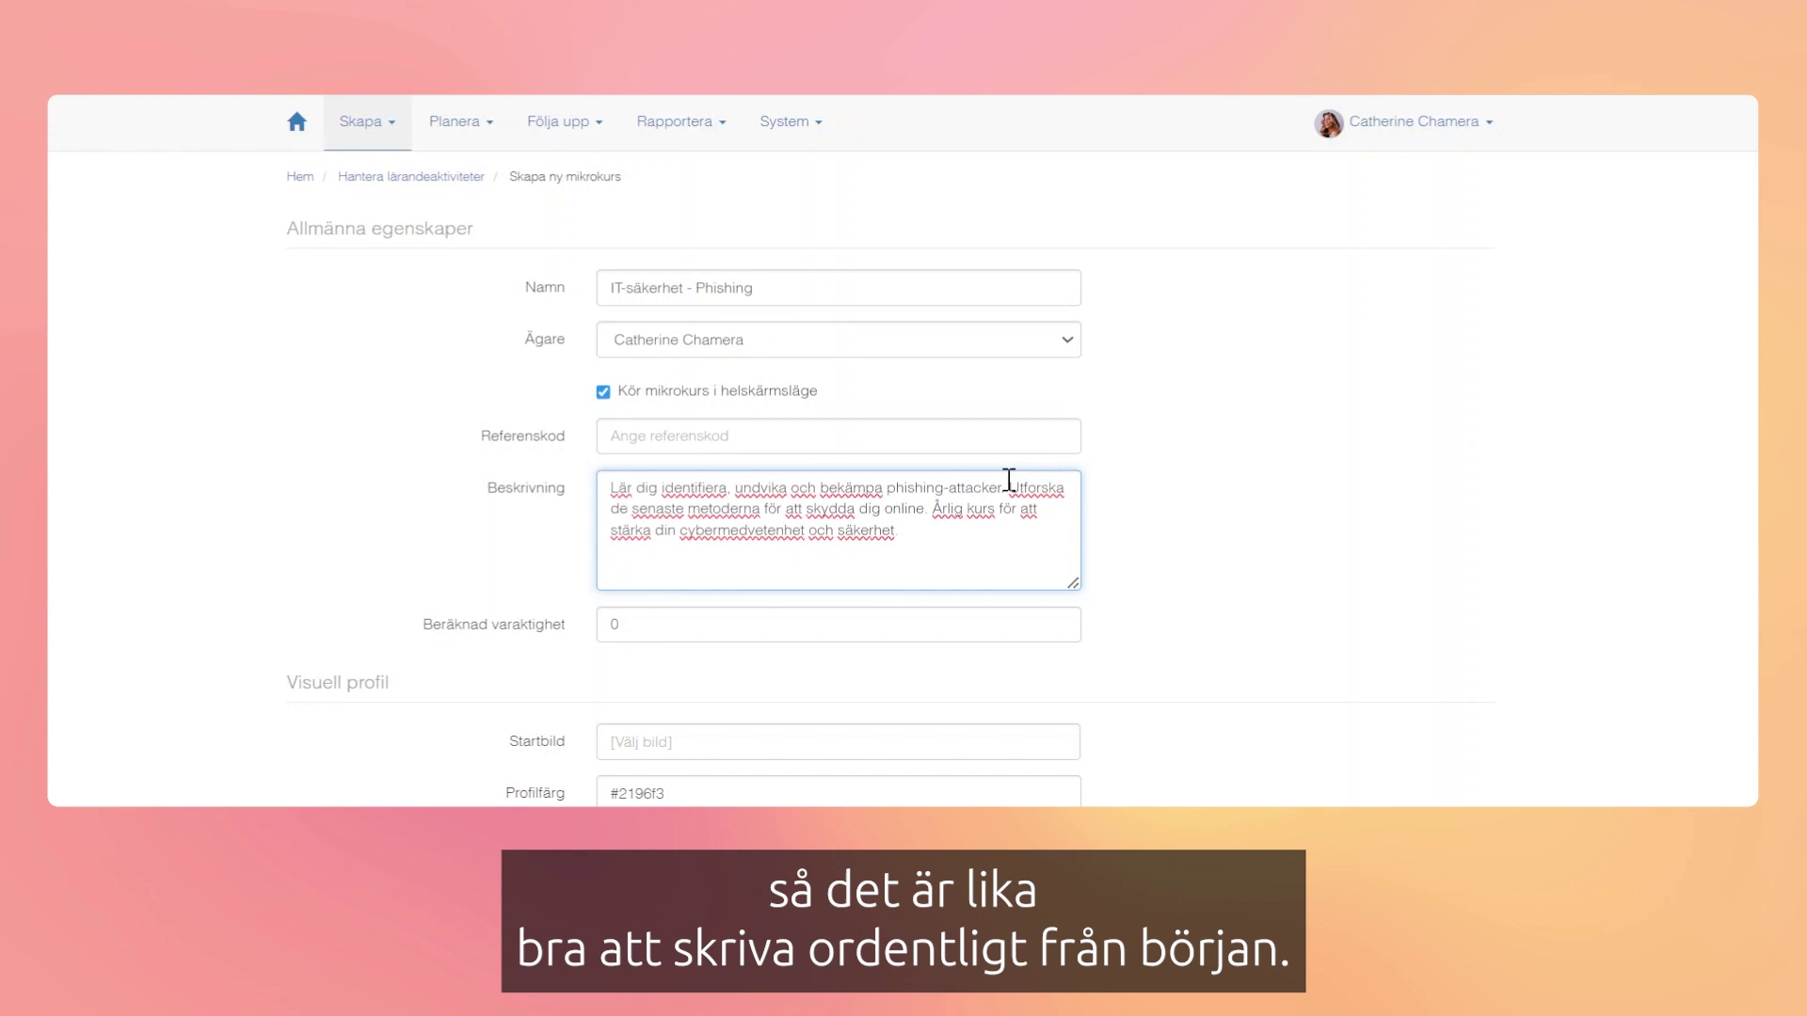
Step: Set the microcourse's estimated duration (Beräknad varaktighet) to 15 minutes
left_click(721, 622)
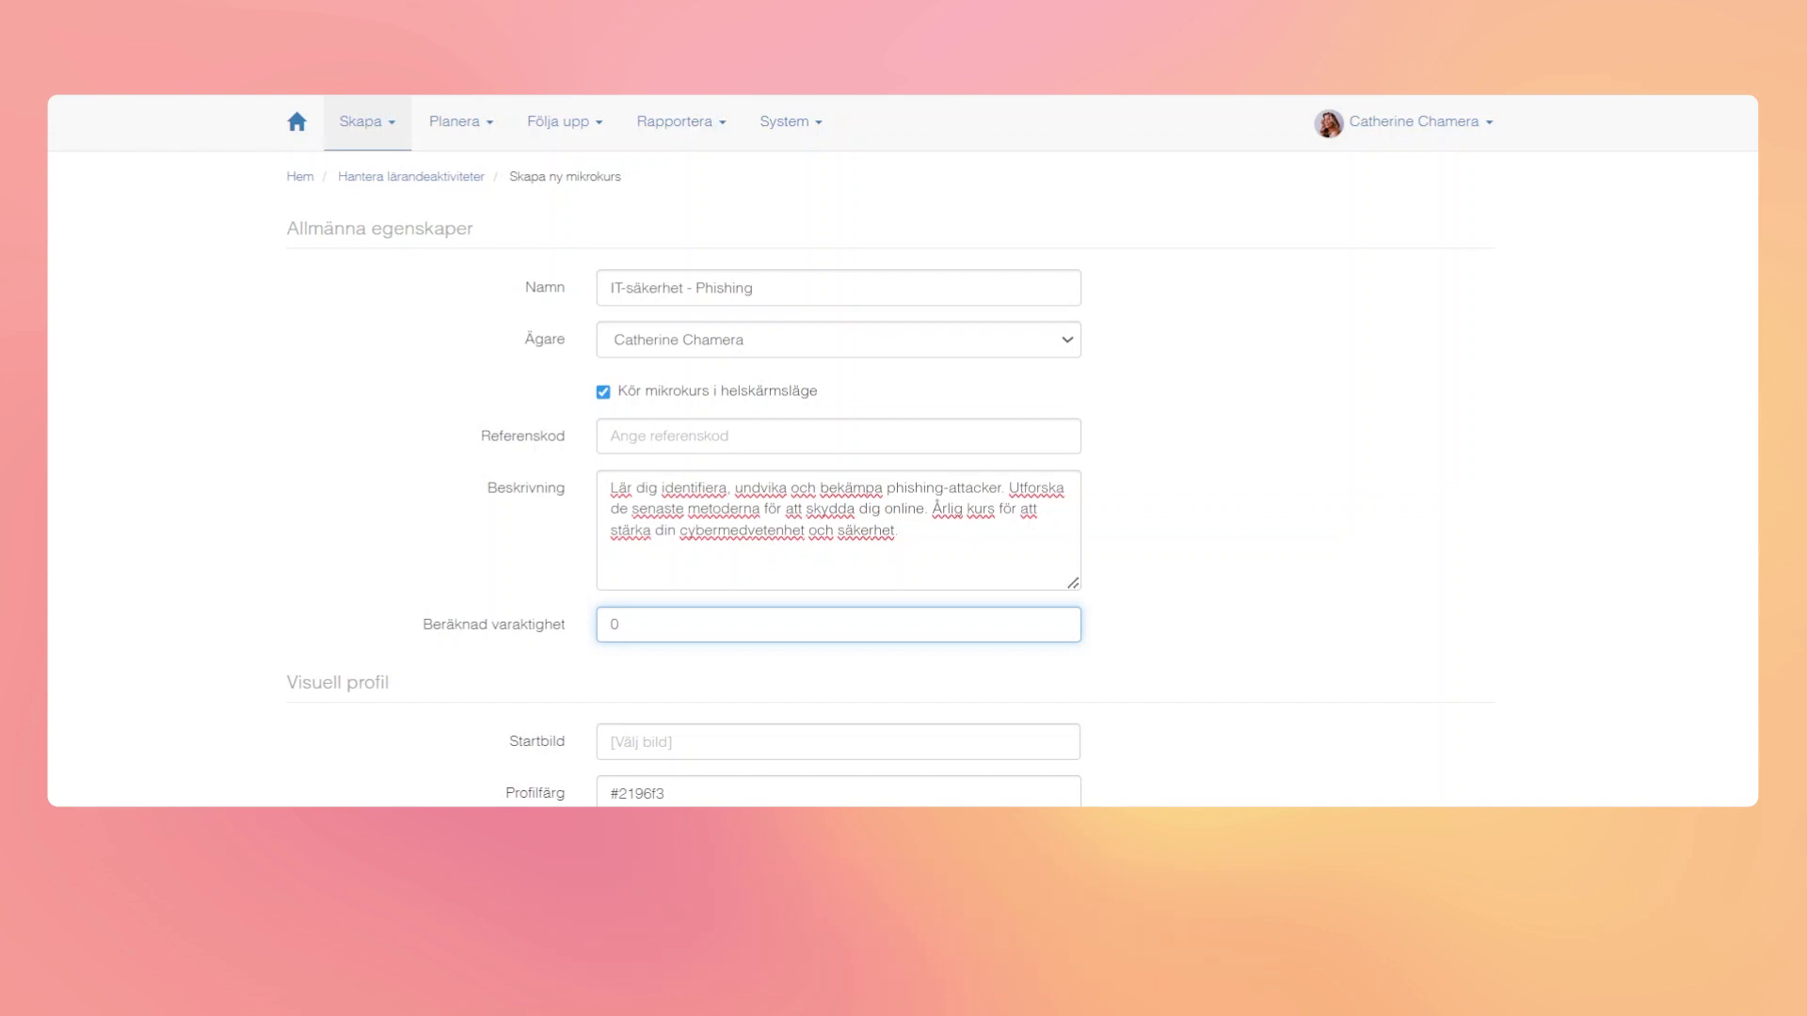
key("BackSpace")
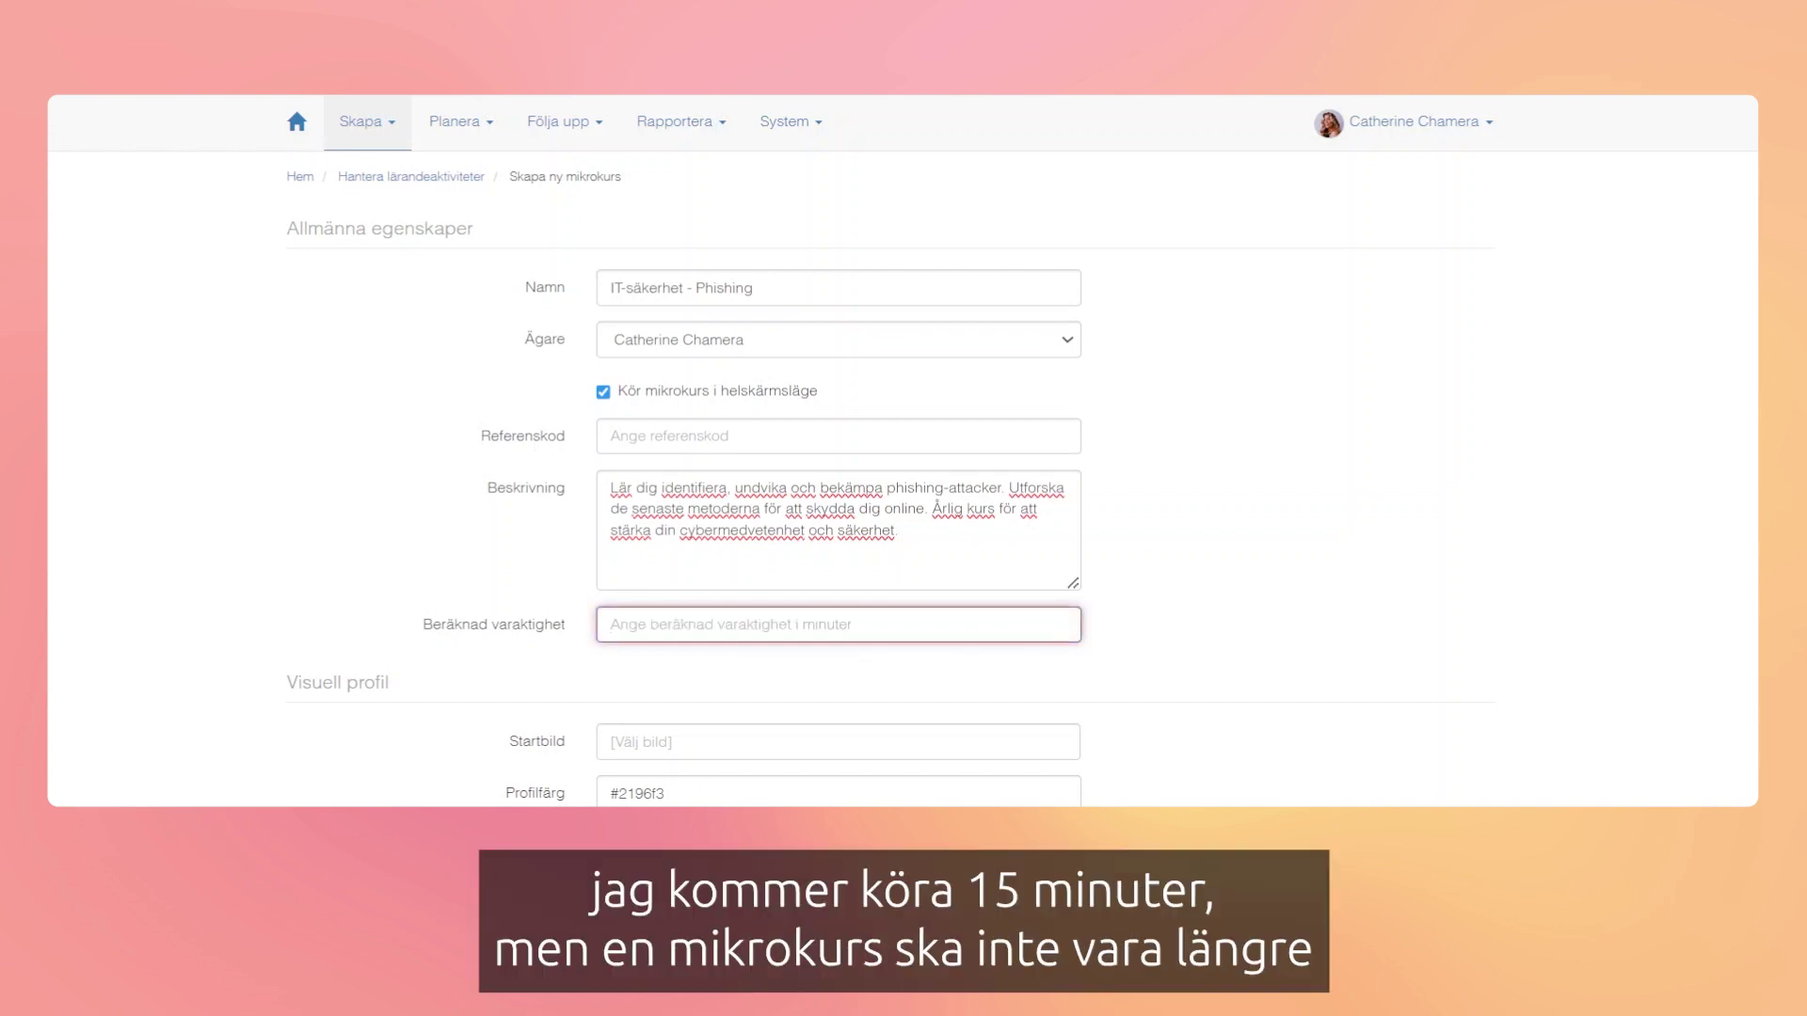
type("15")
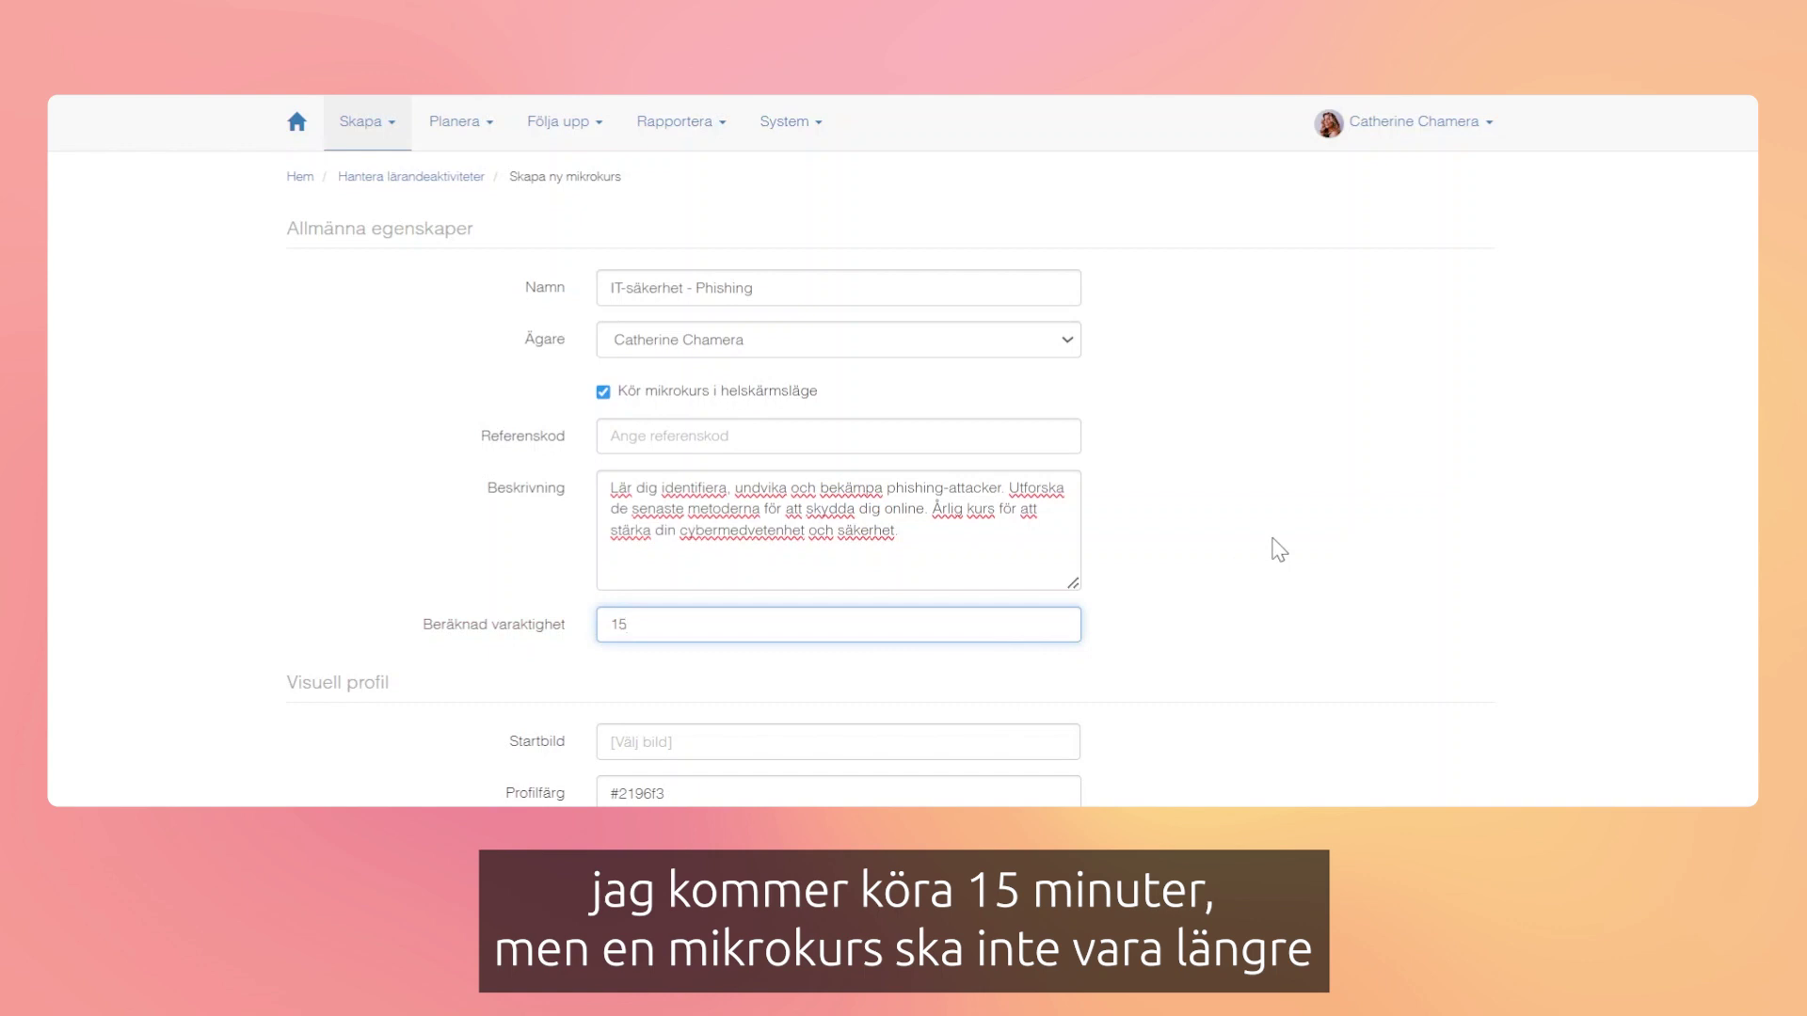
left_click(1302, 503)
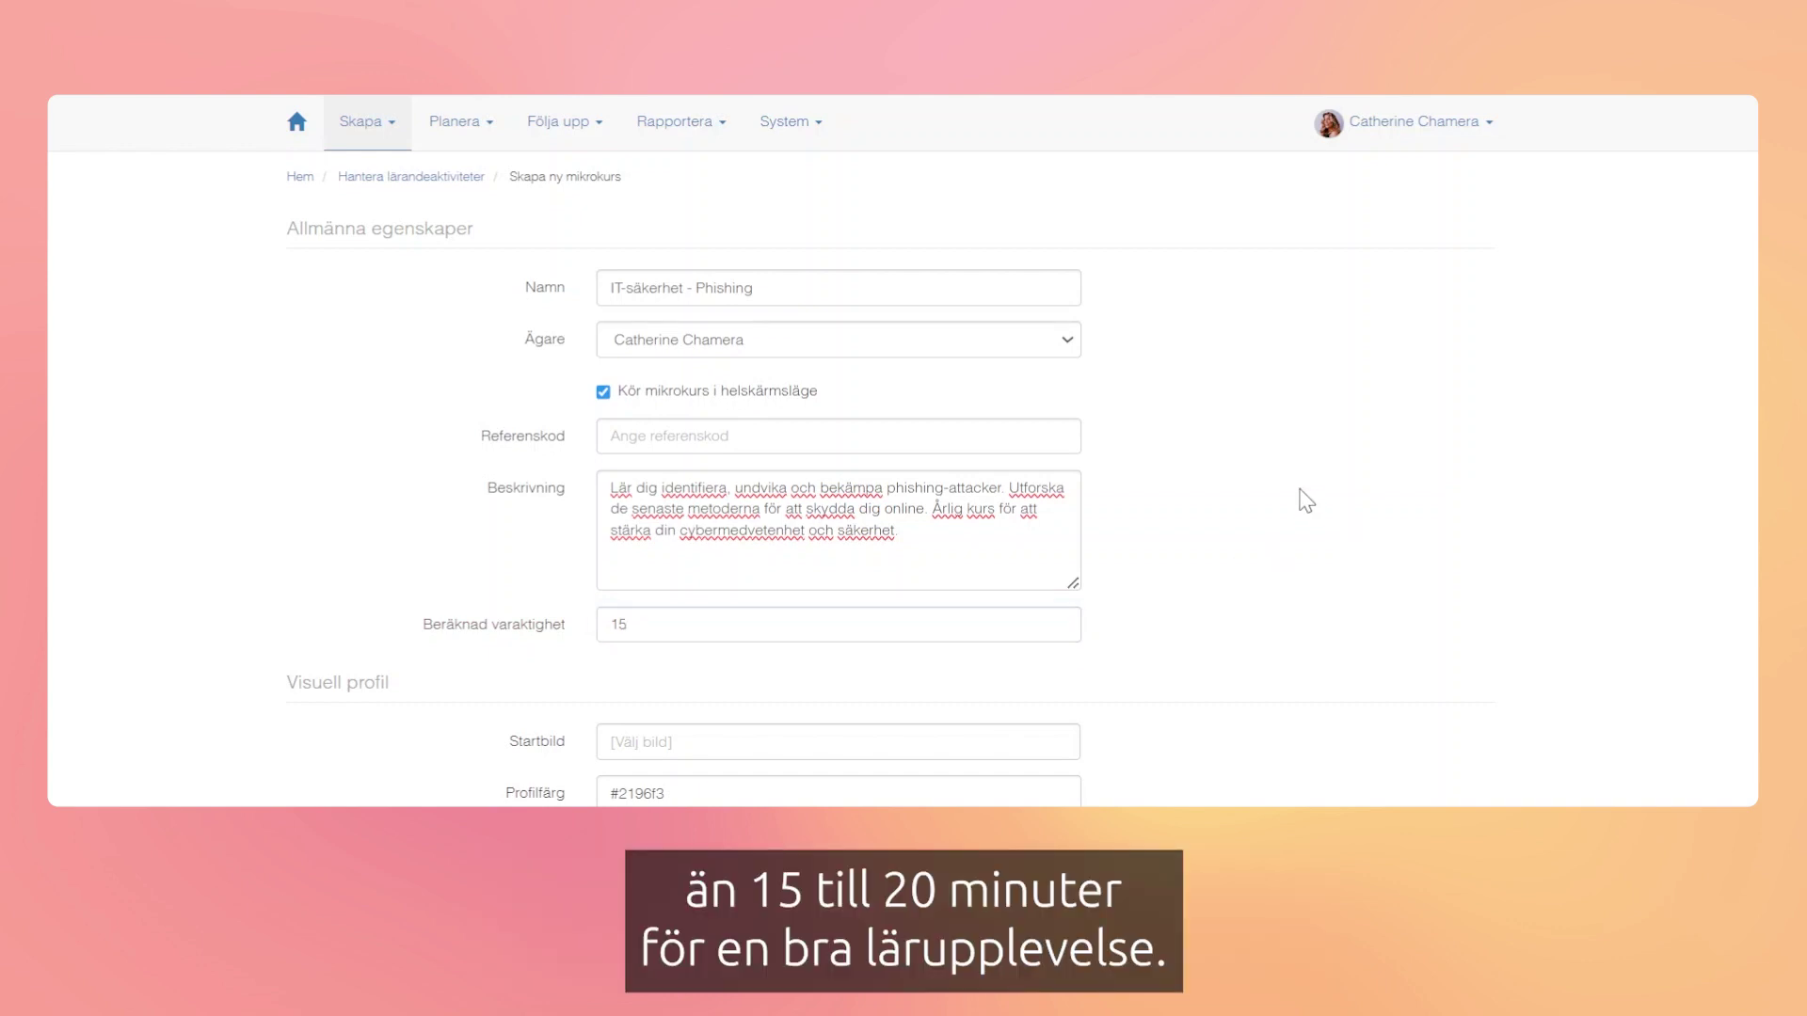
Step: Upload a JPG from the computer as the microcourse's start image (Startbild) and save the microcourse
scroll(1214, 505, "down", 3)
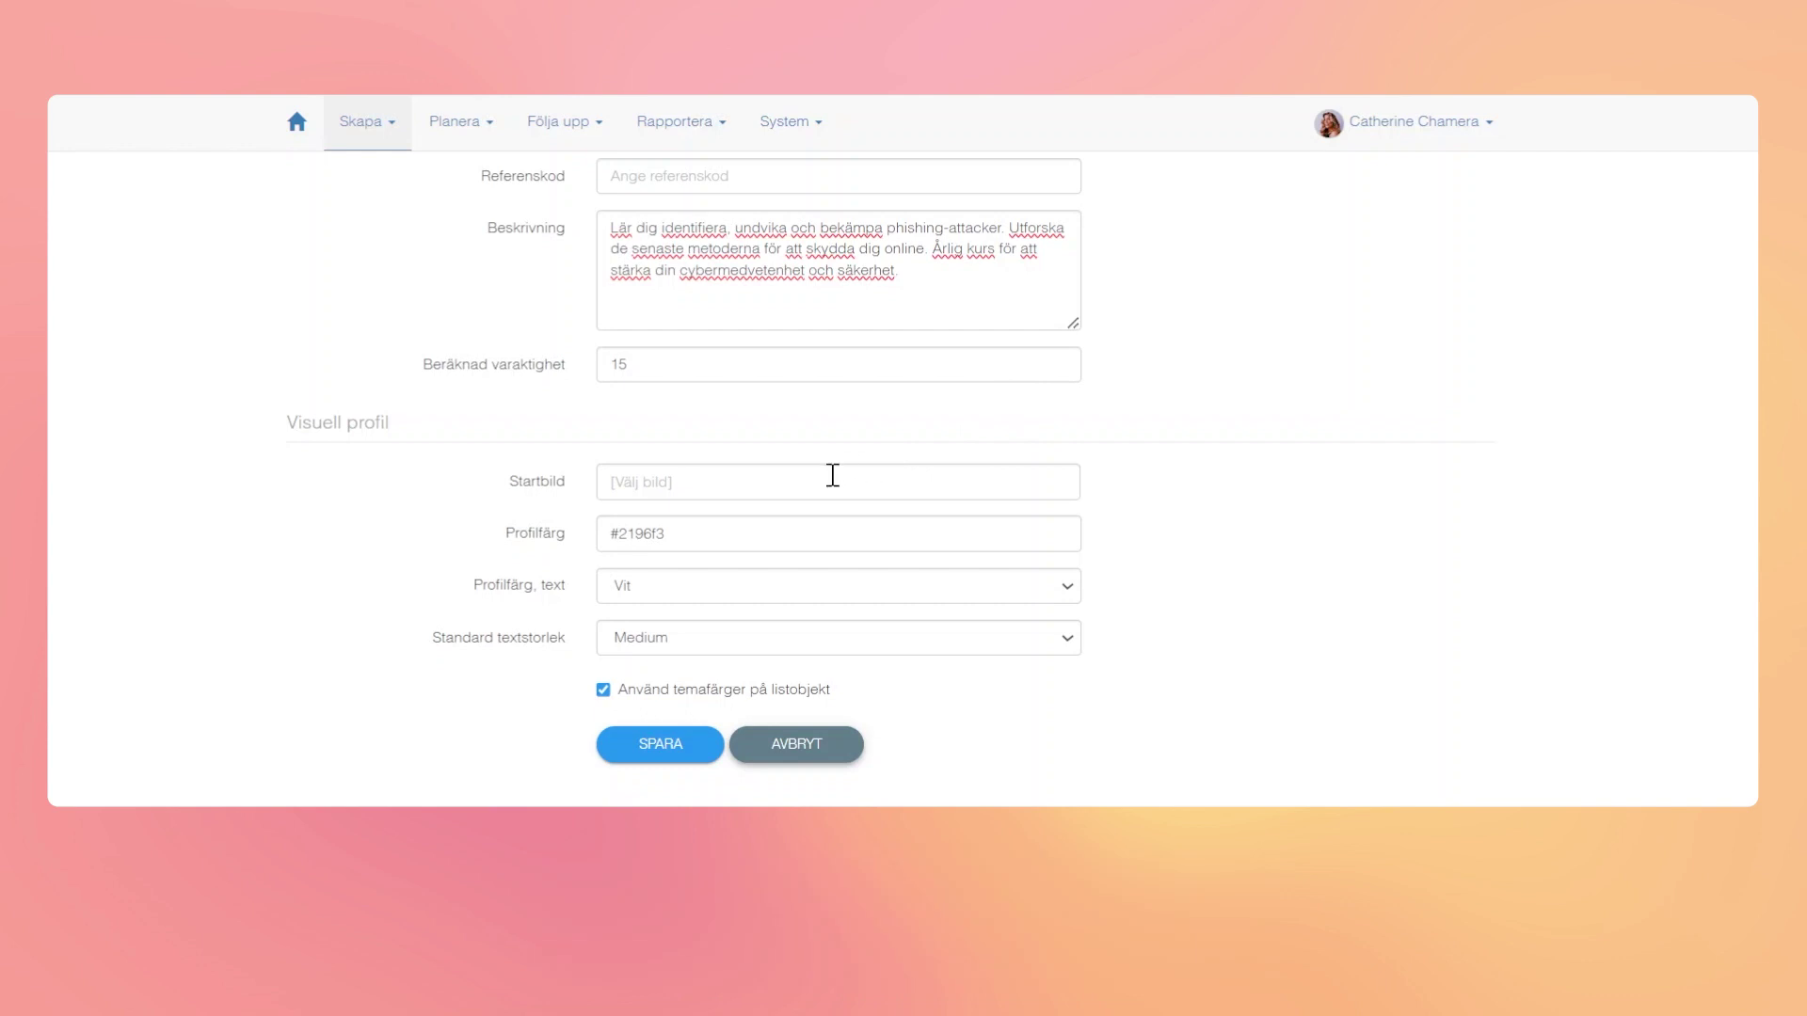
left_click(743, 481)
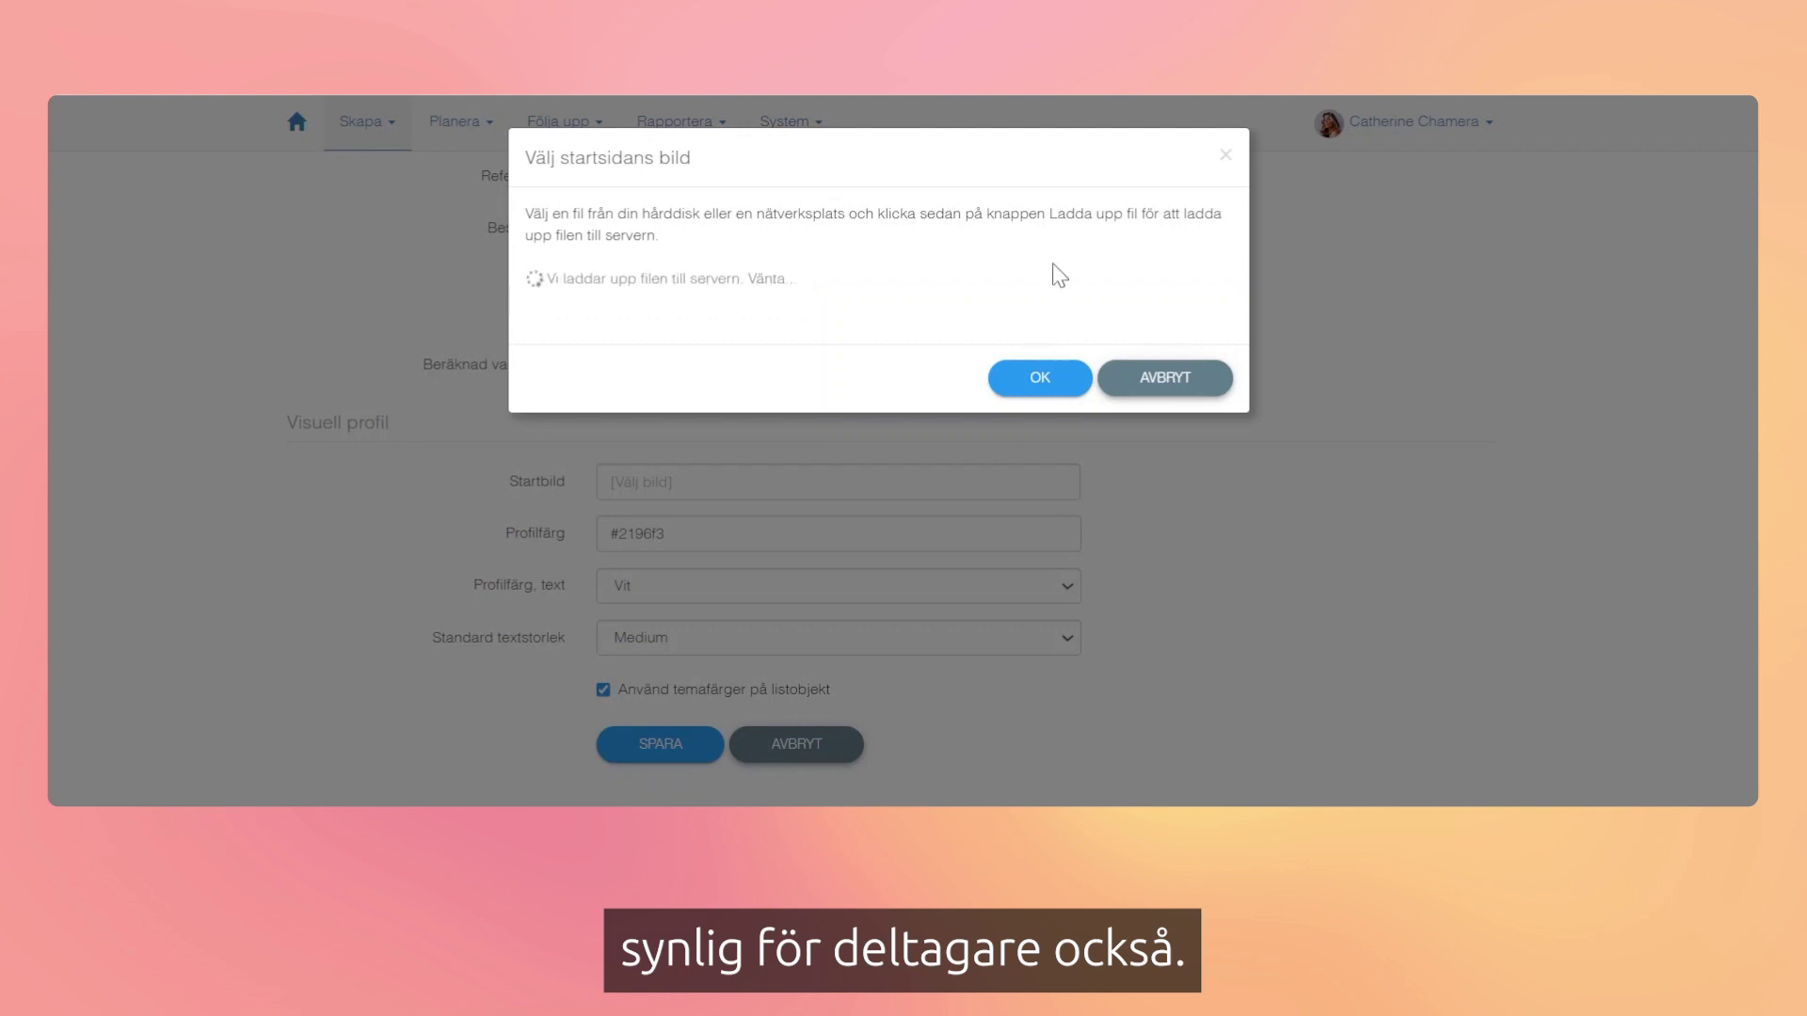
left_click(1027, 381)
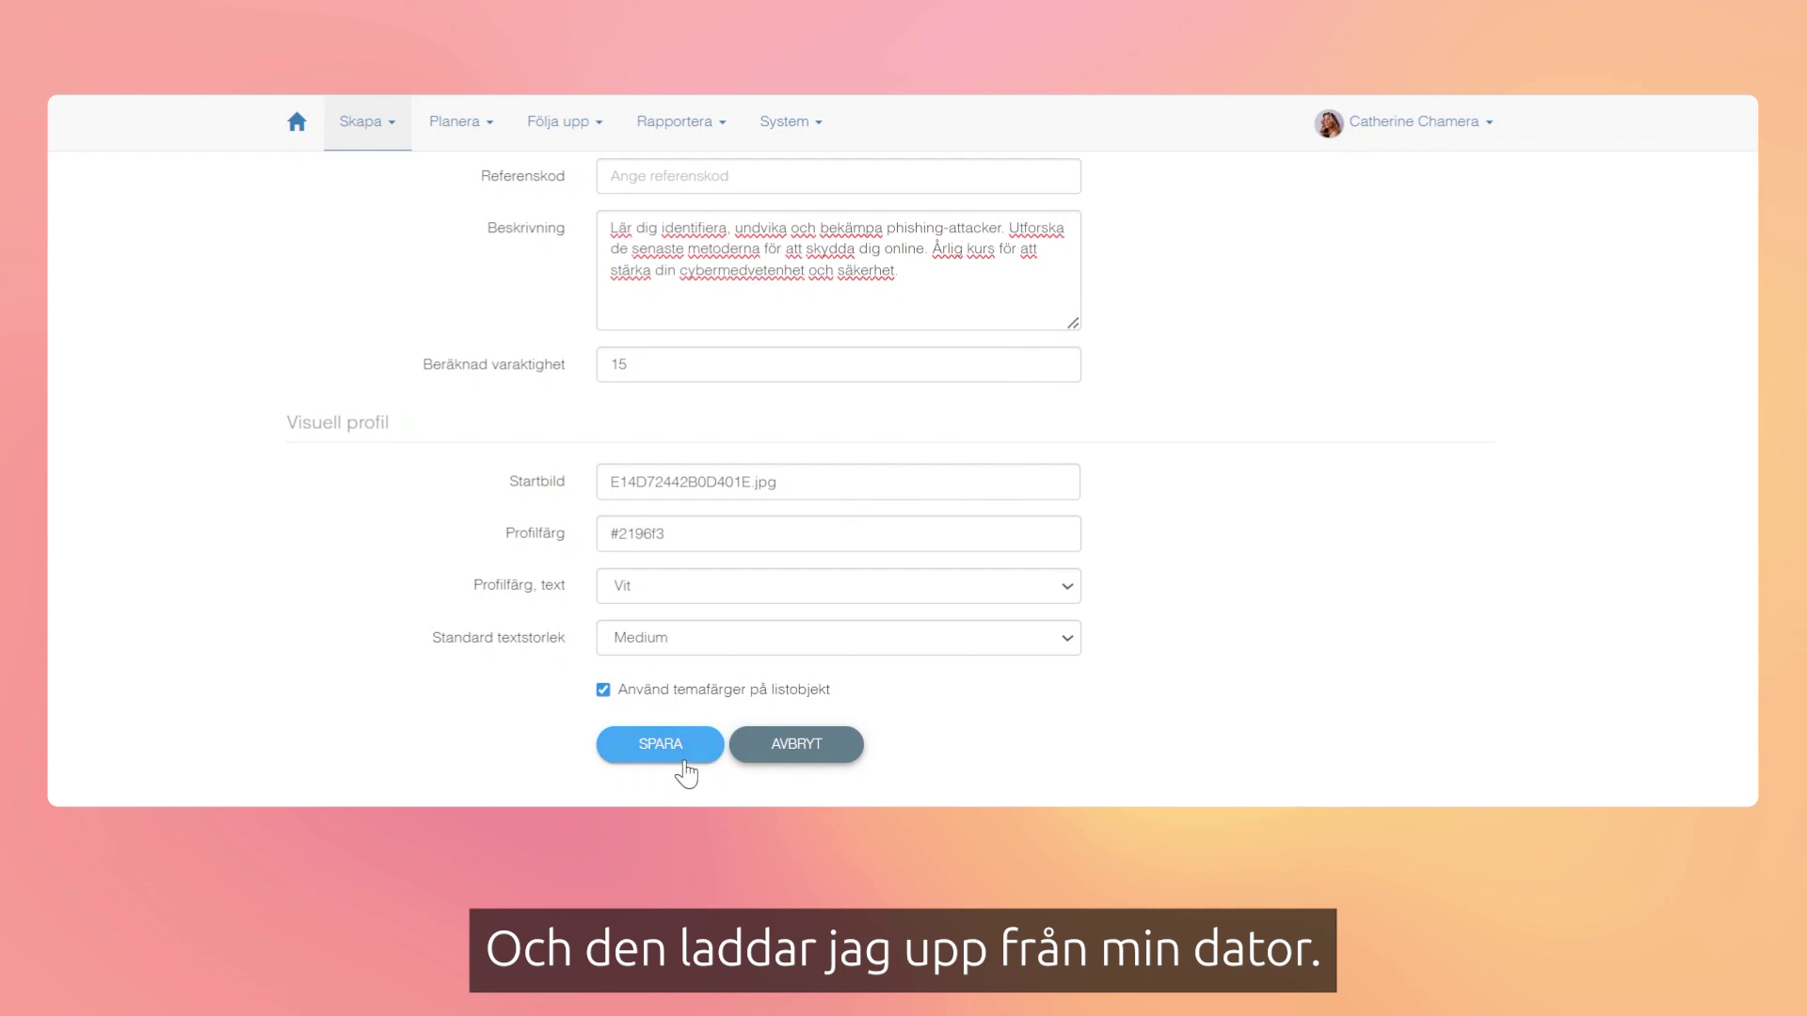
left_click(661, 746)
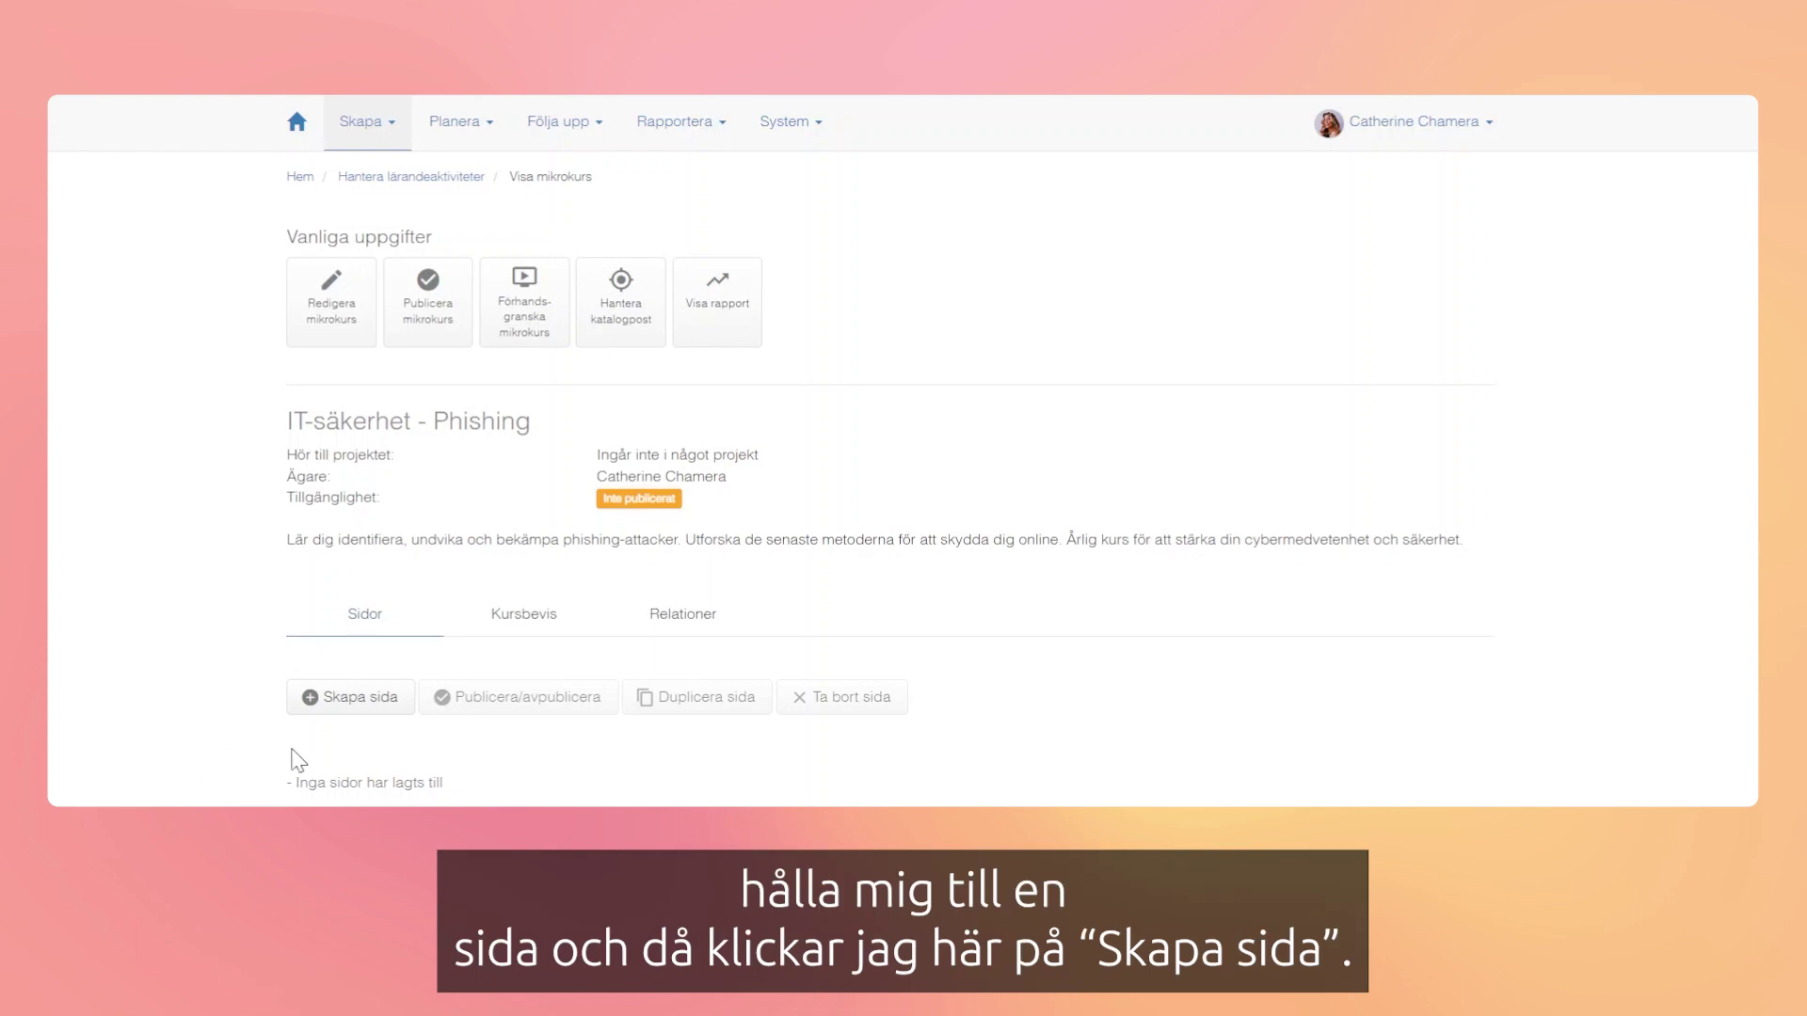
Step: Create a new page in the microcourse and look over its default heading, body text, line and image elements
left_click(342, 701)
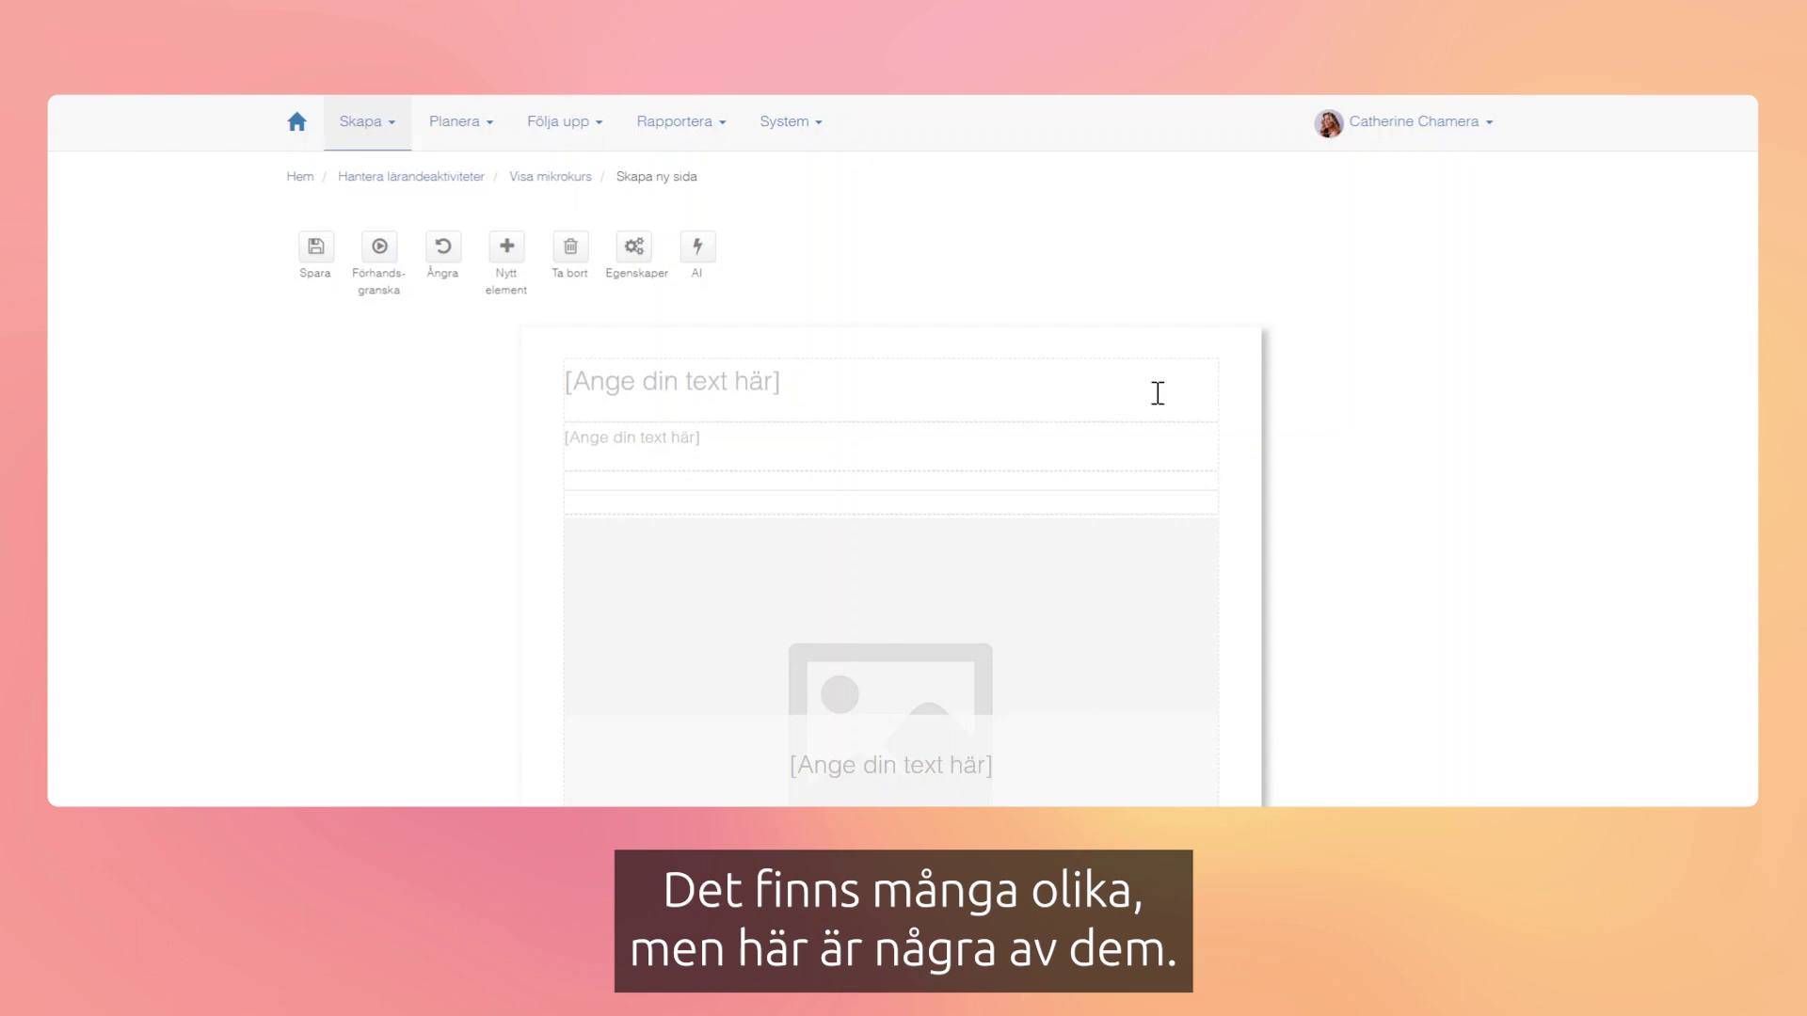
scroll(847, 386, "down", 3)
scroll(799, 433, "up", 3)
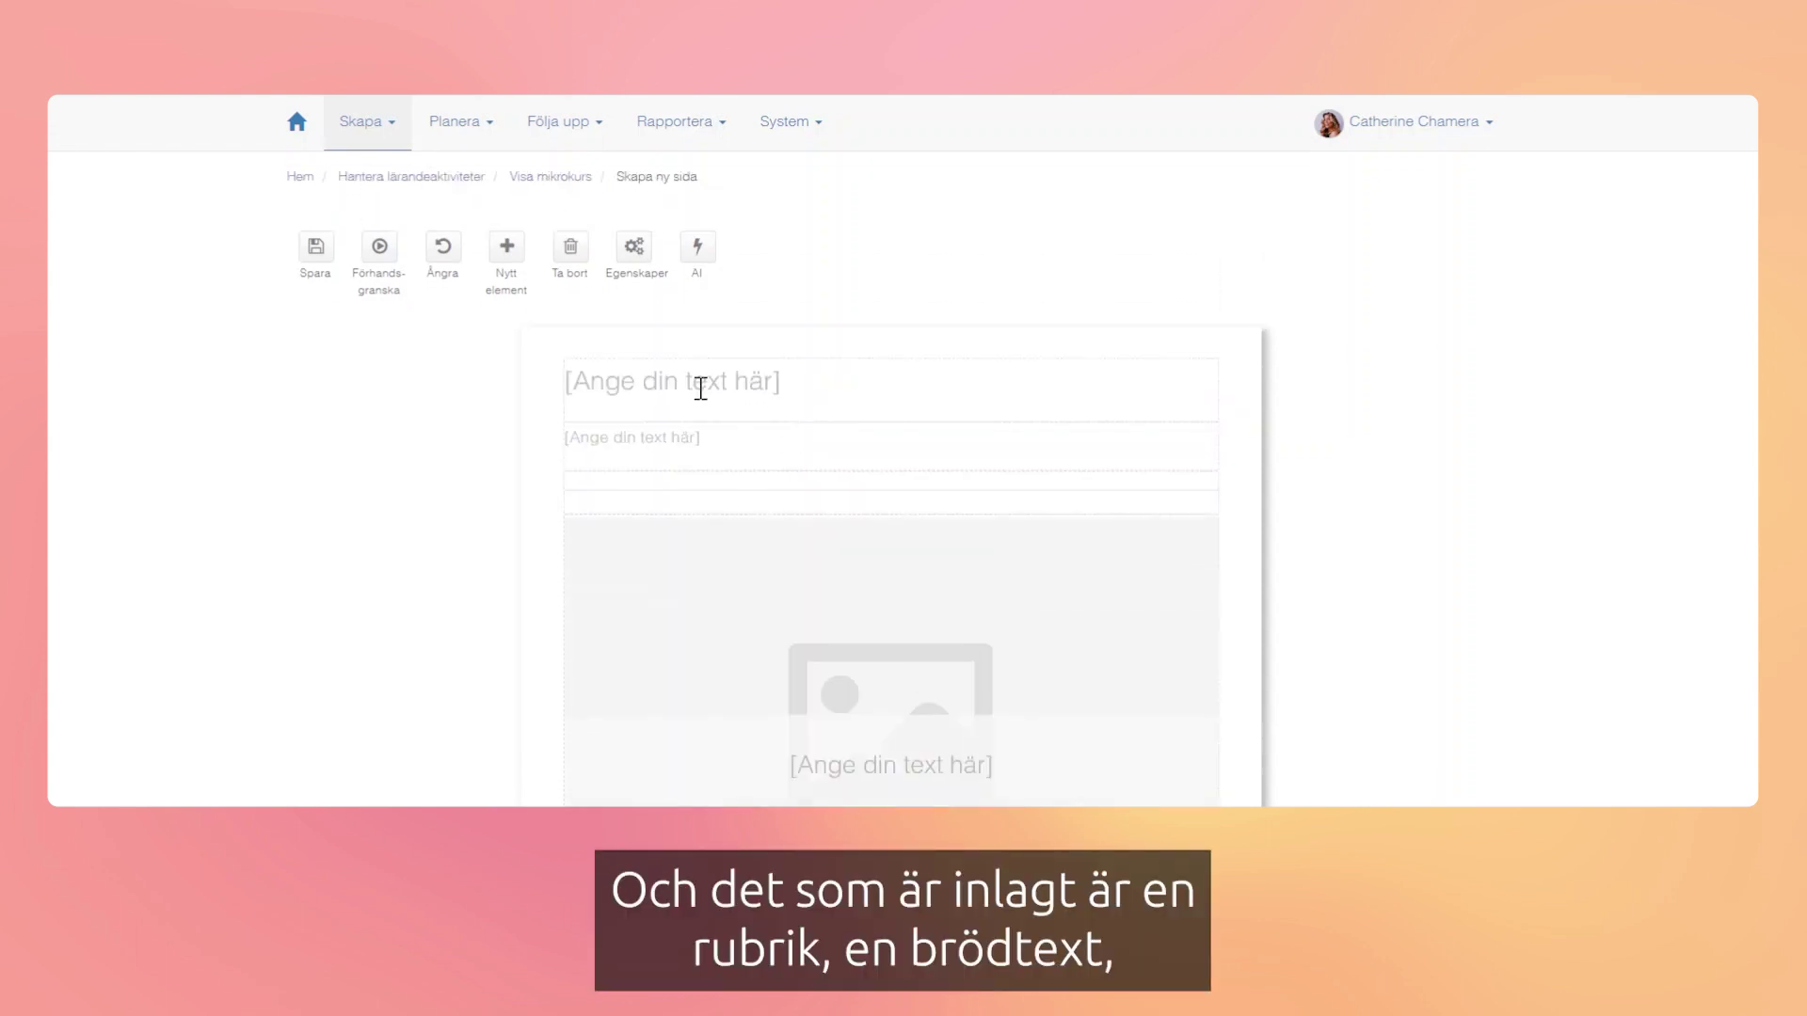
left_click(613, 395)
left_click(614, 437)
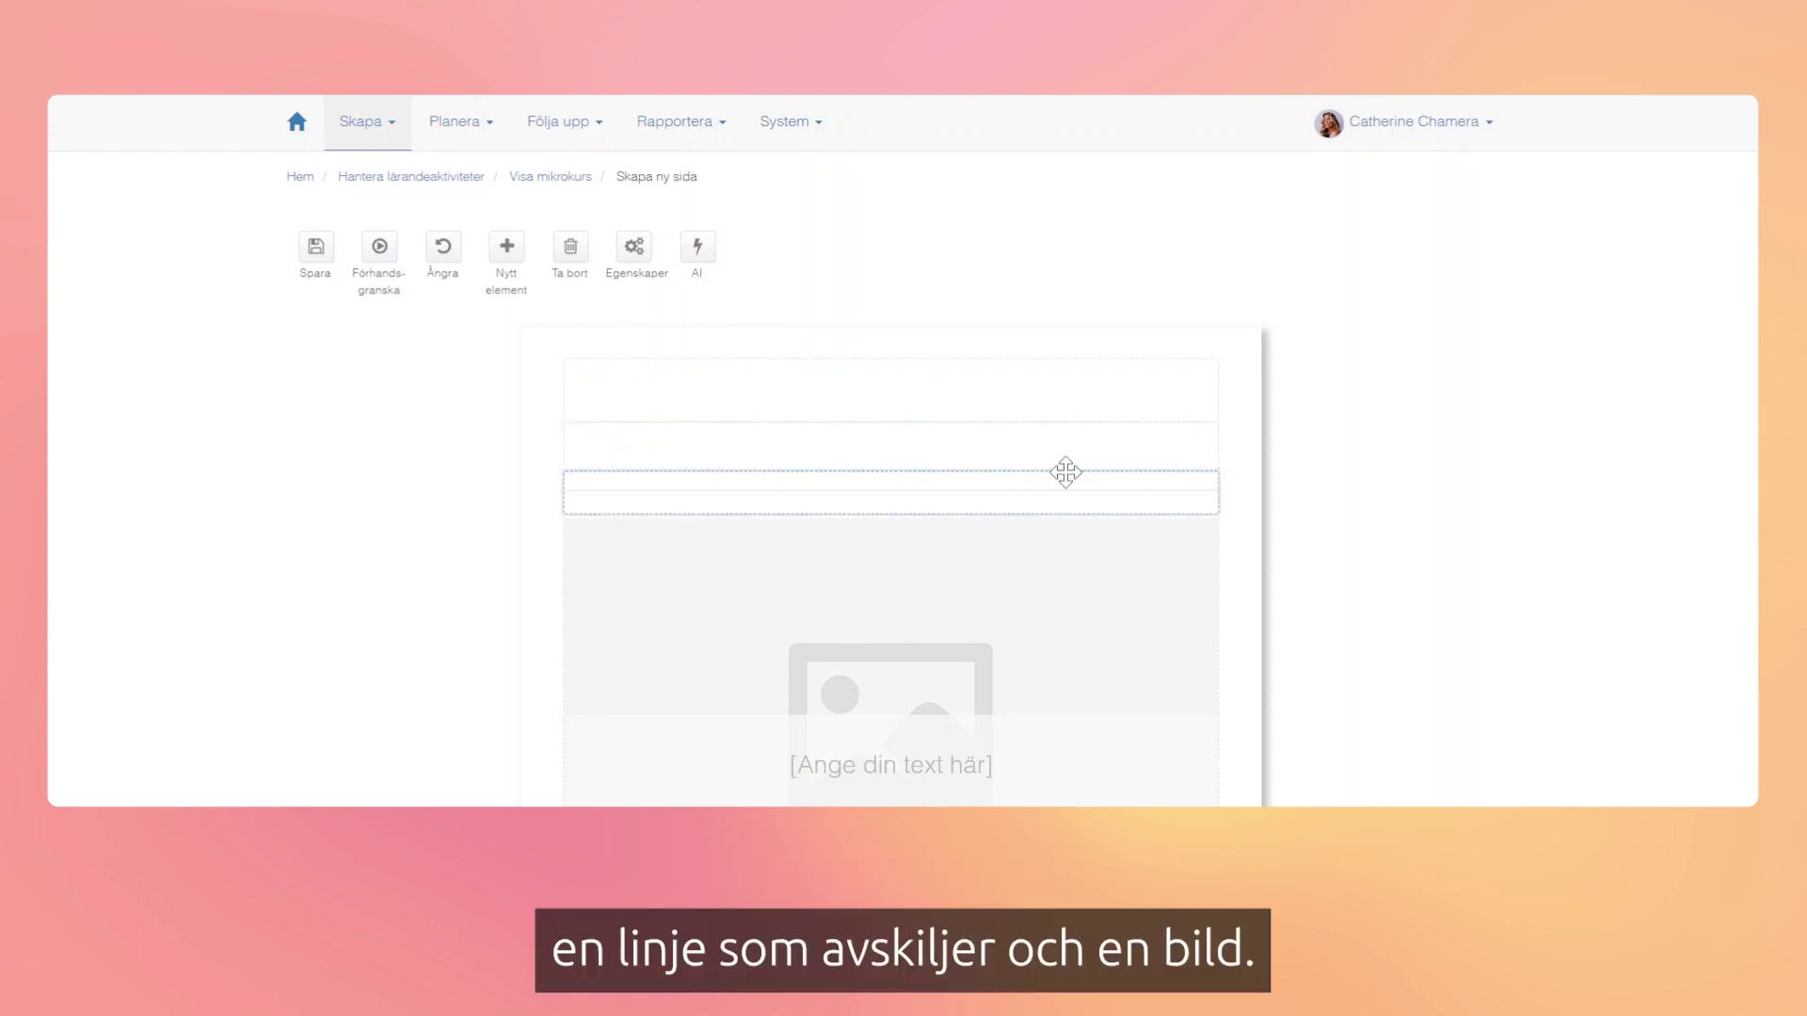
scroll(1082, 498, "down", 2)
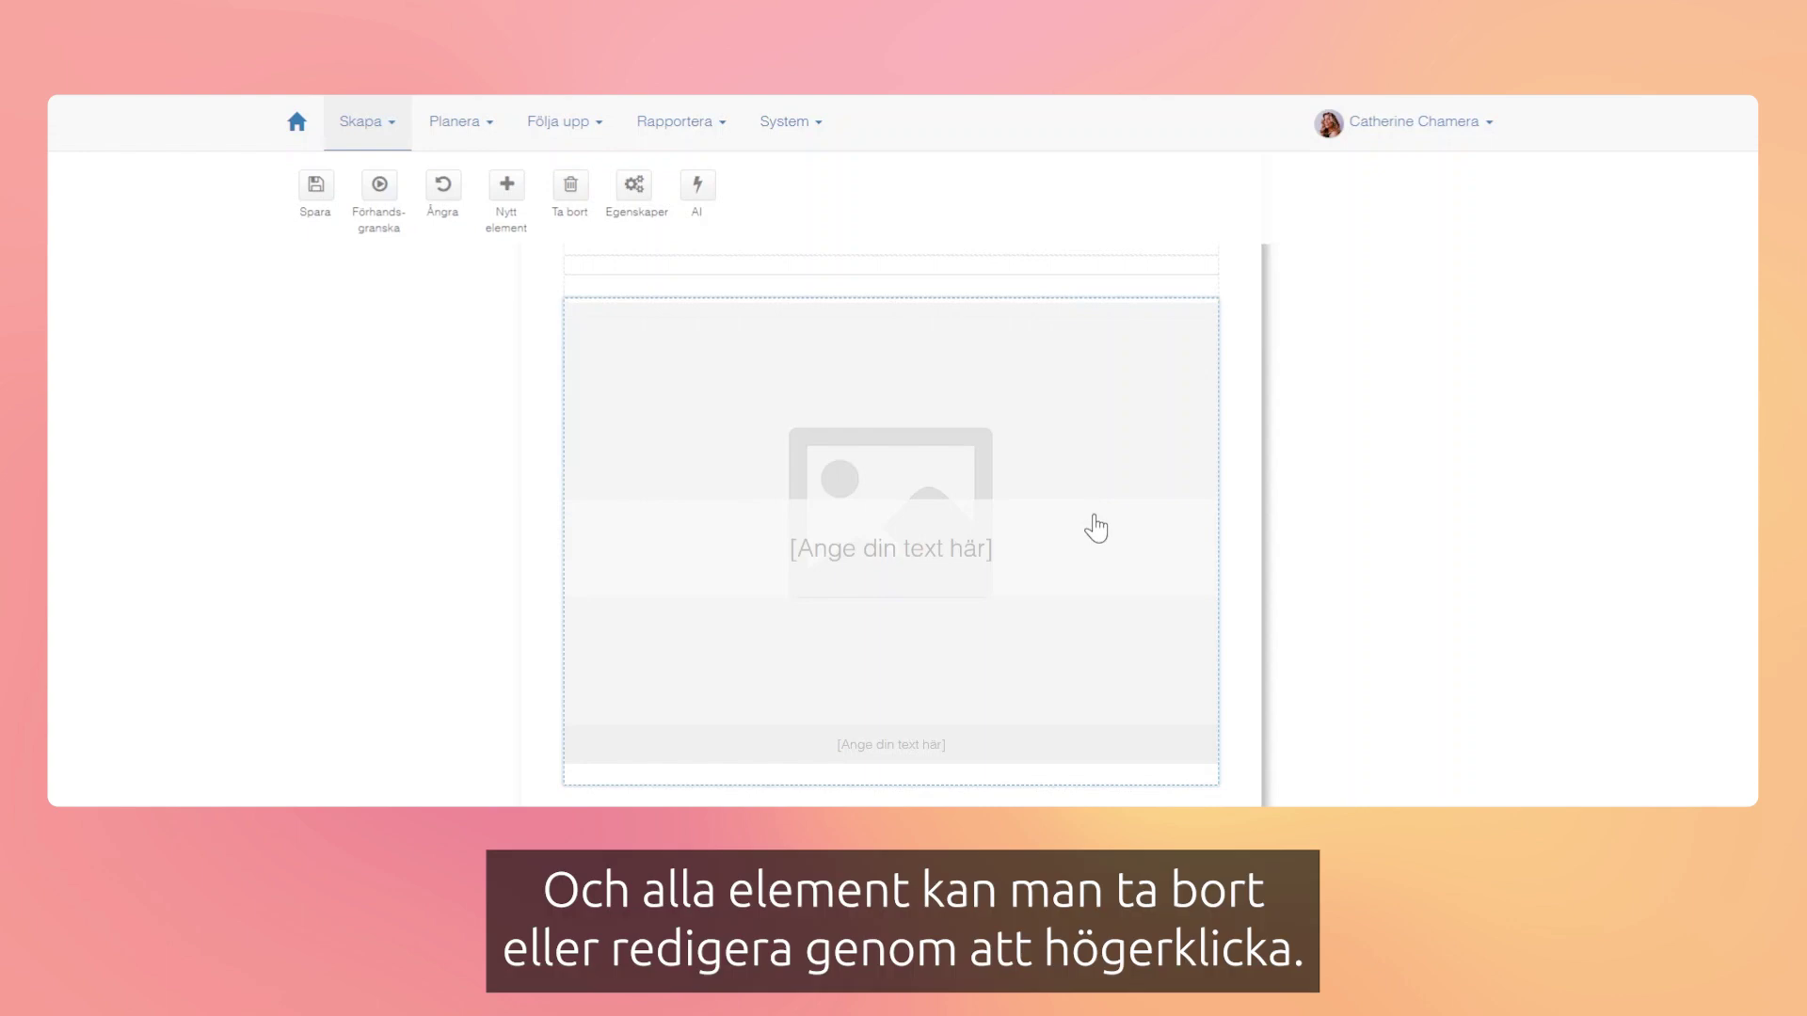
Step: Delete the image placeholder element from the page and undo the deletion
right_click(621, 416)
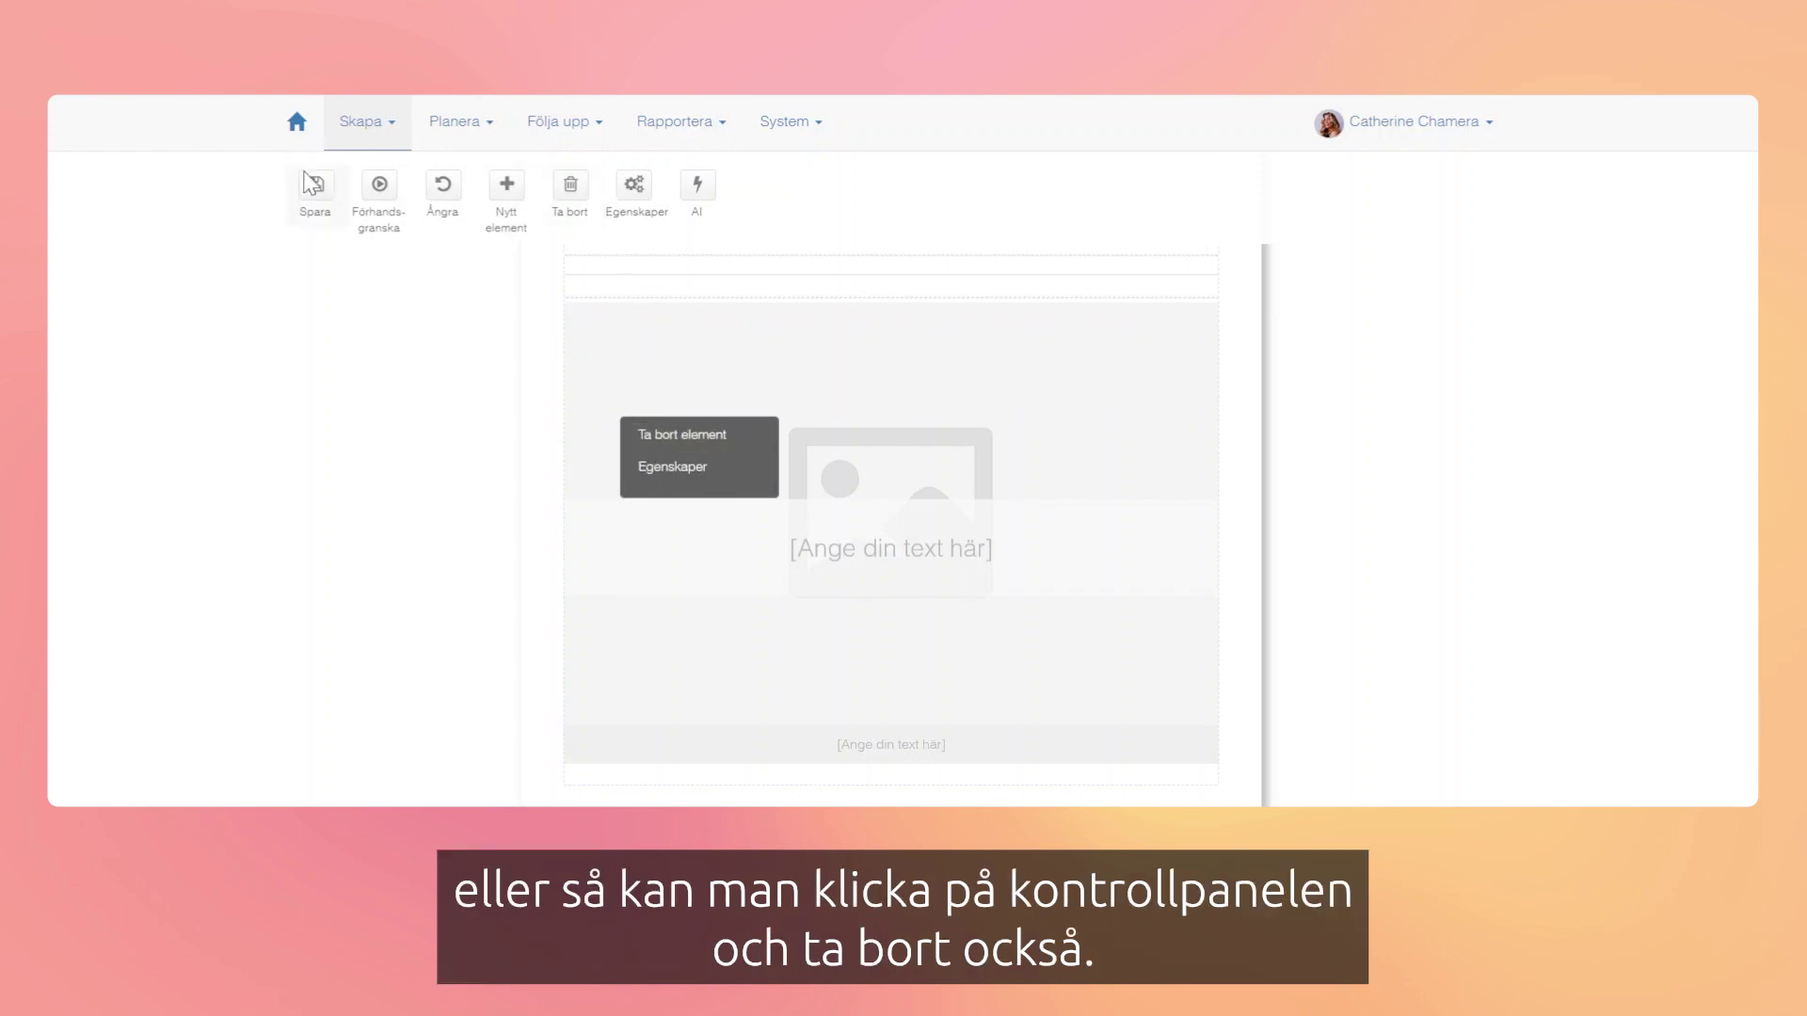
left_click(561, 203)
left_click(714, 335)
left_click(566, 193)
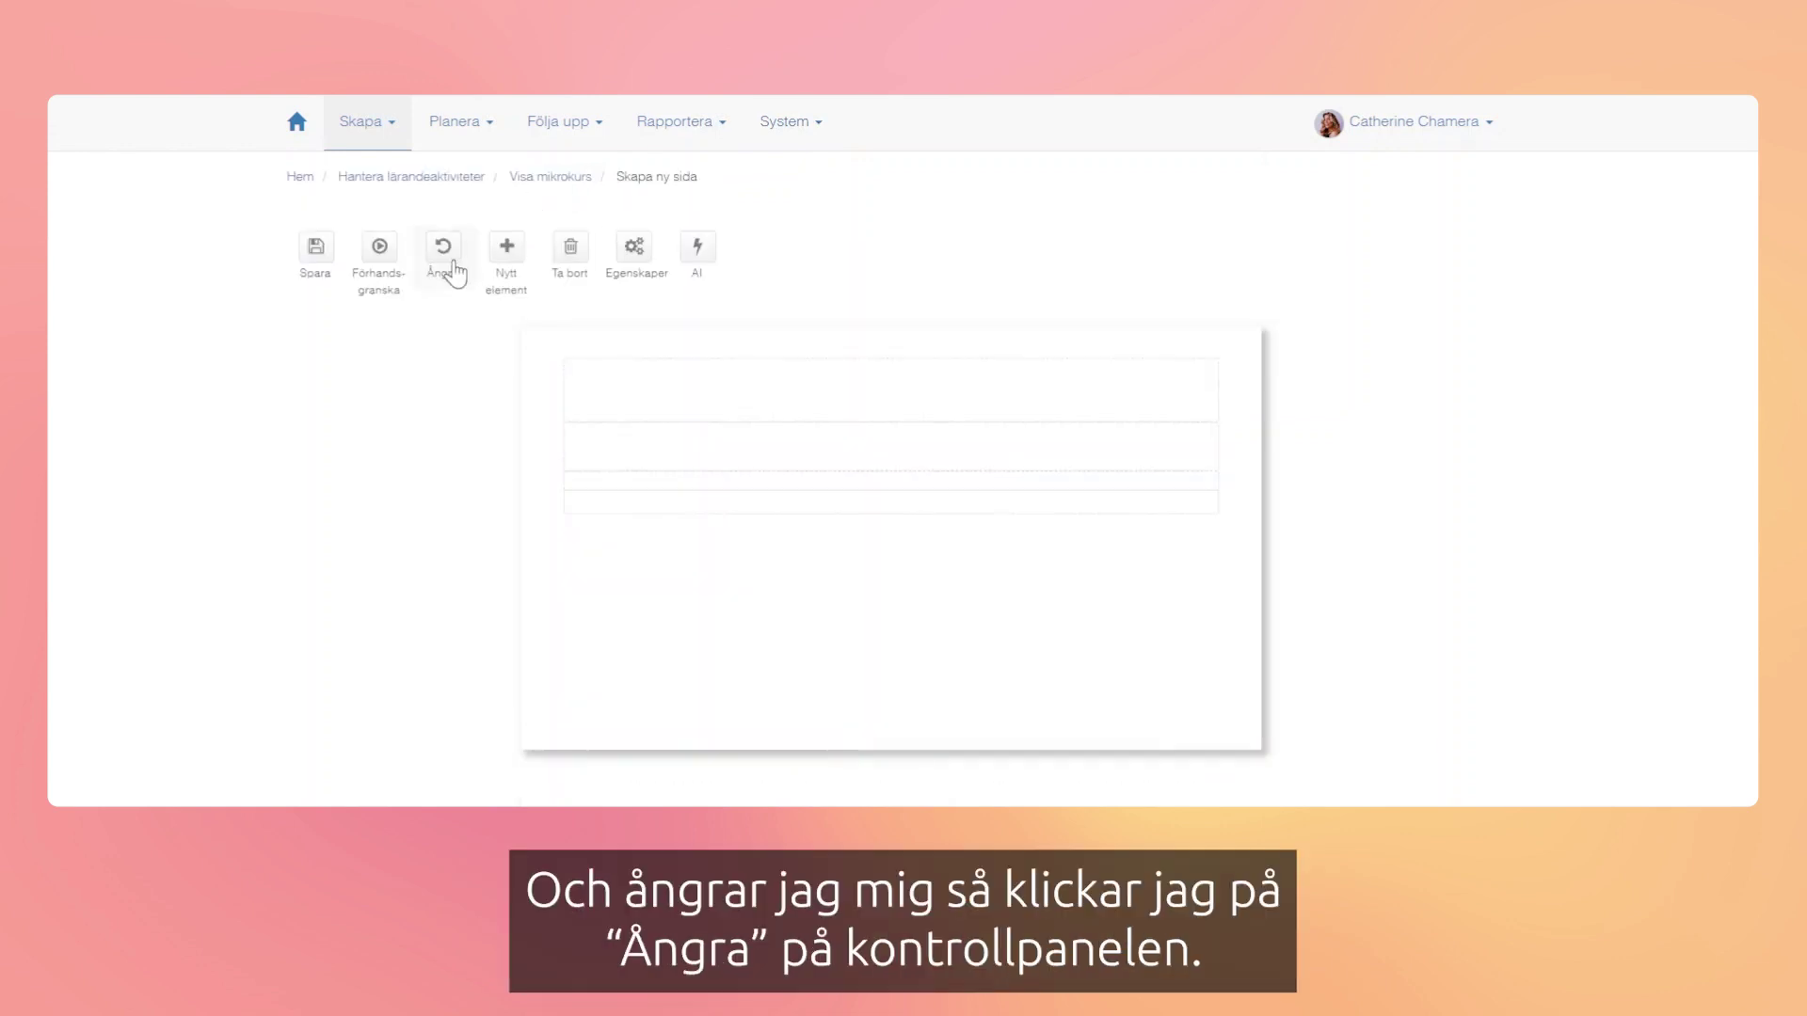
left_click(444, 267)
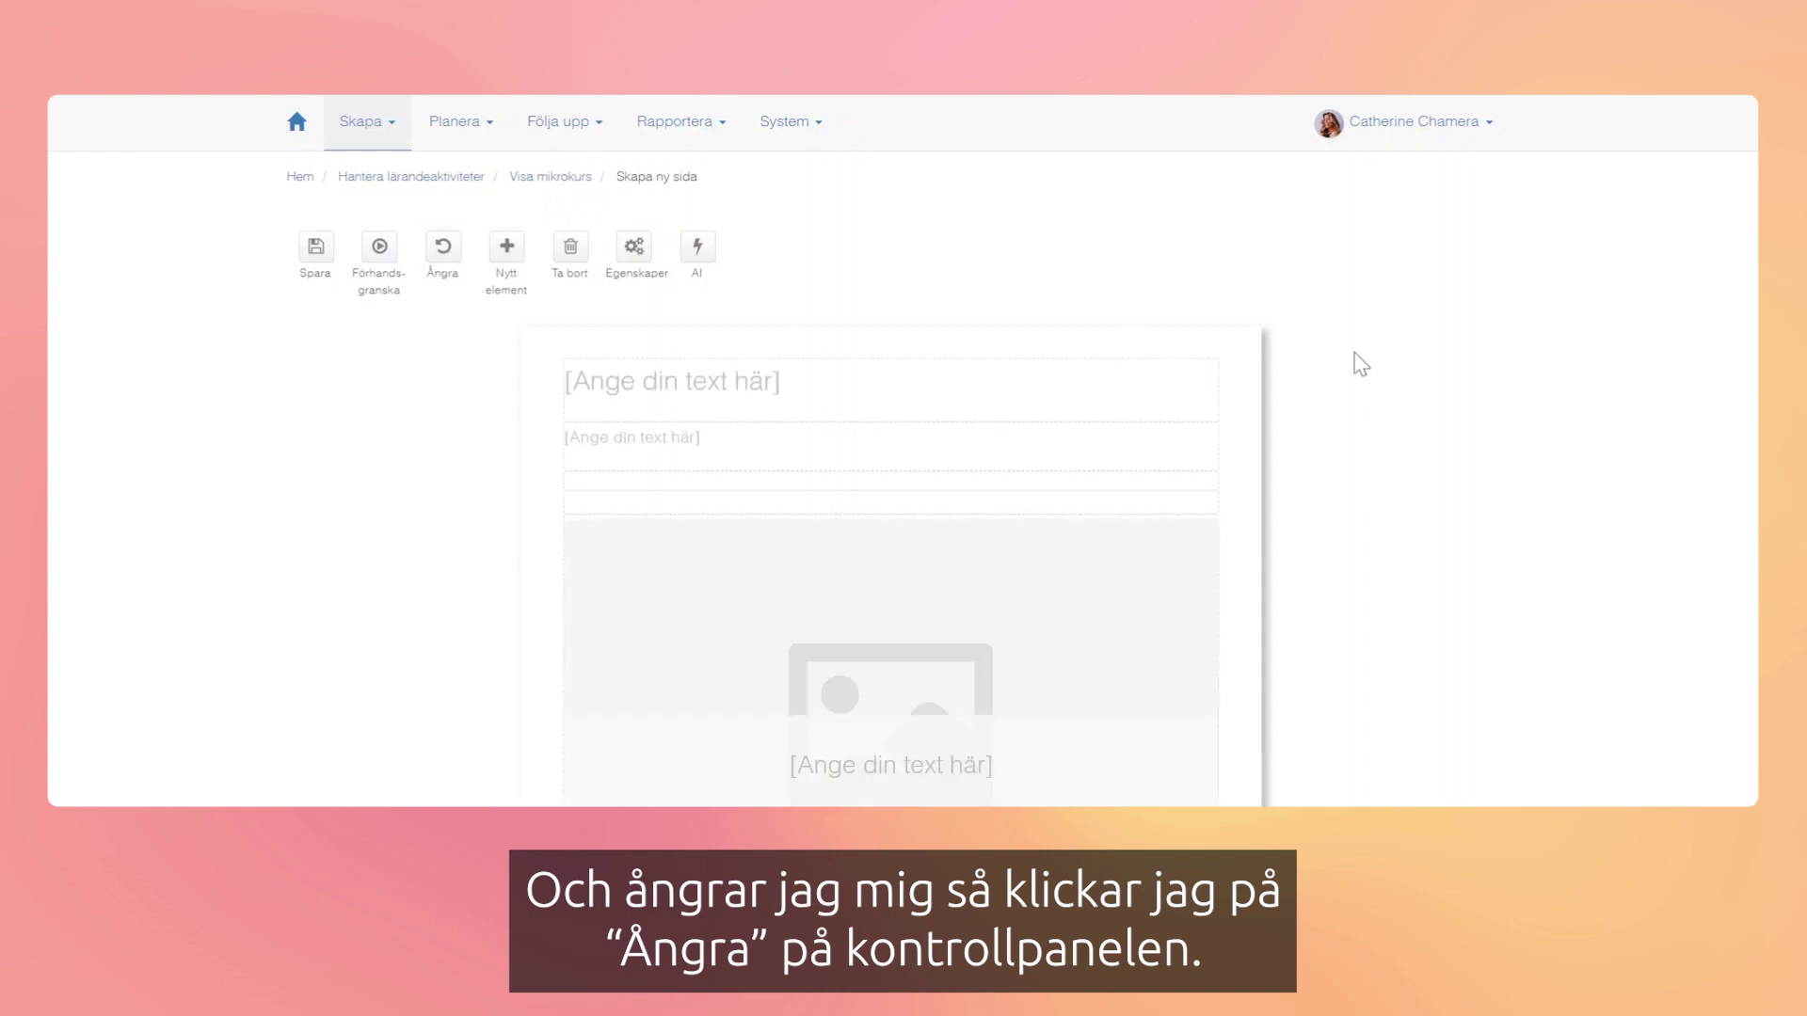
Step: In the image element's properties, turn off Visa bildtext and Visa textöverlagring
scroll(1202, 363, "down", 3)
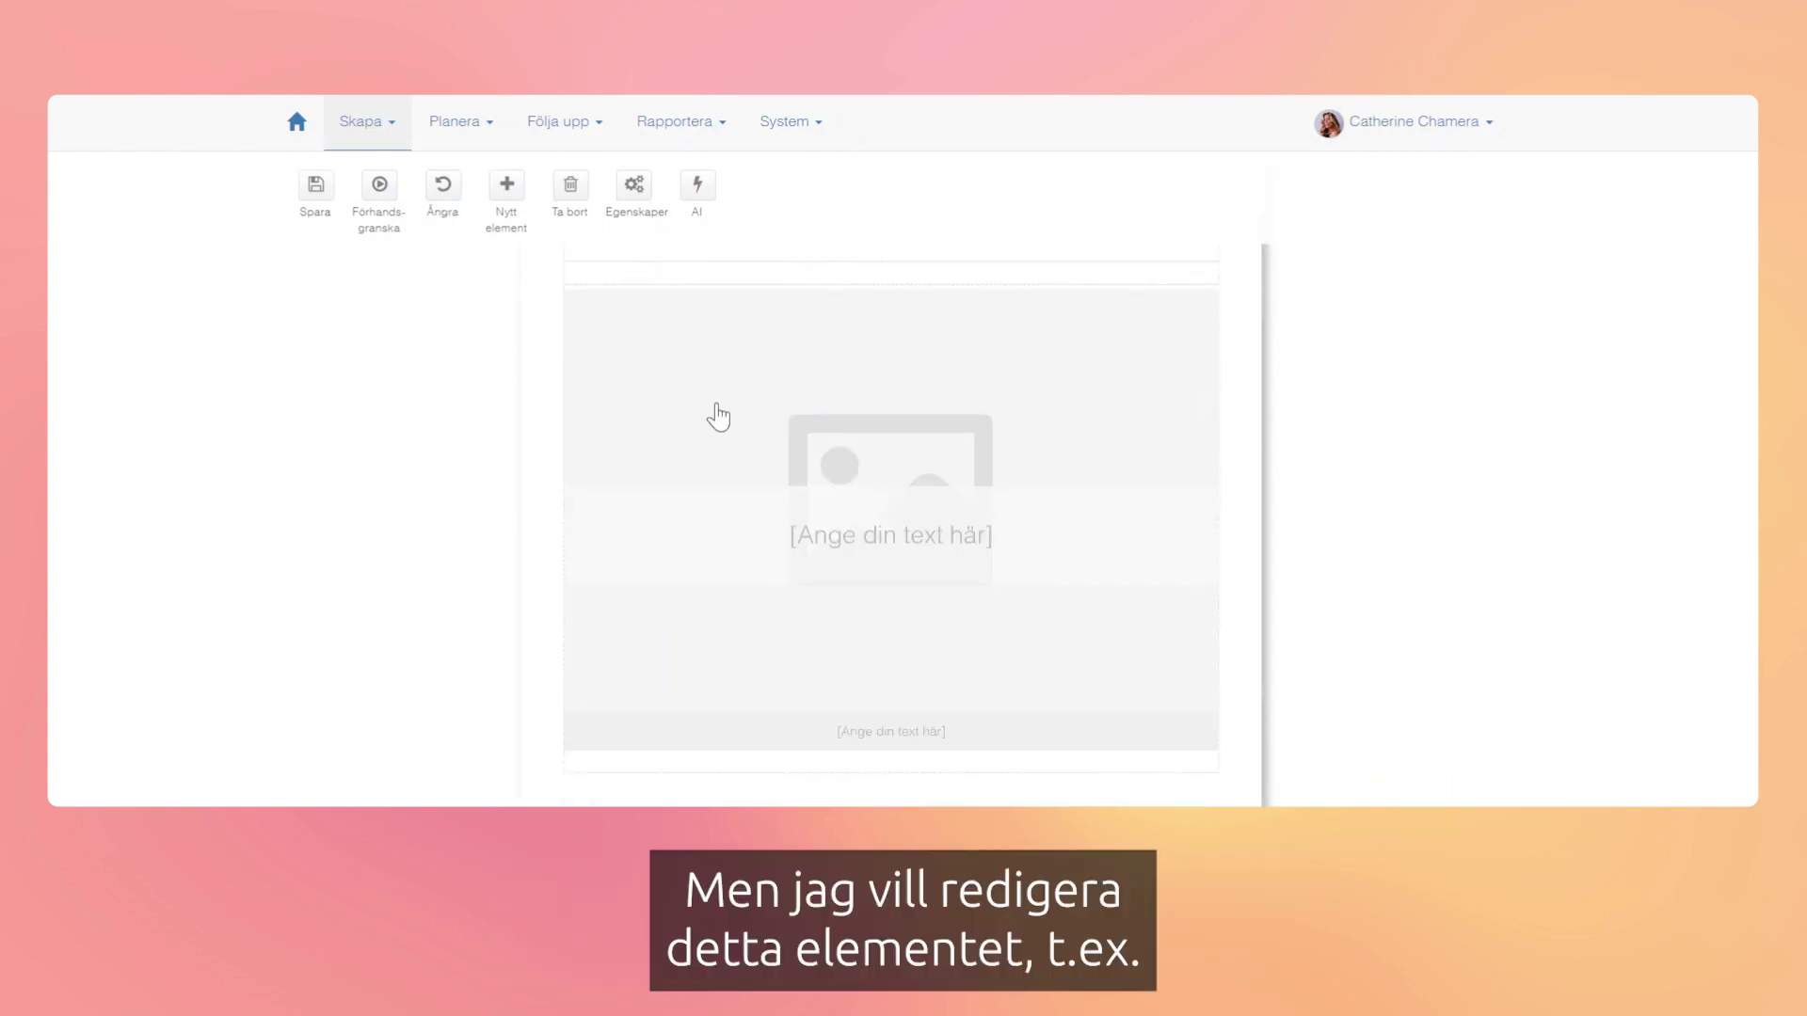
left_click(895, 558)
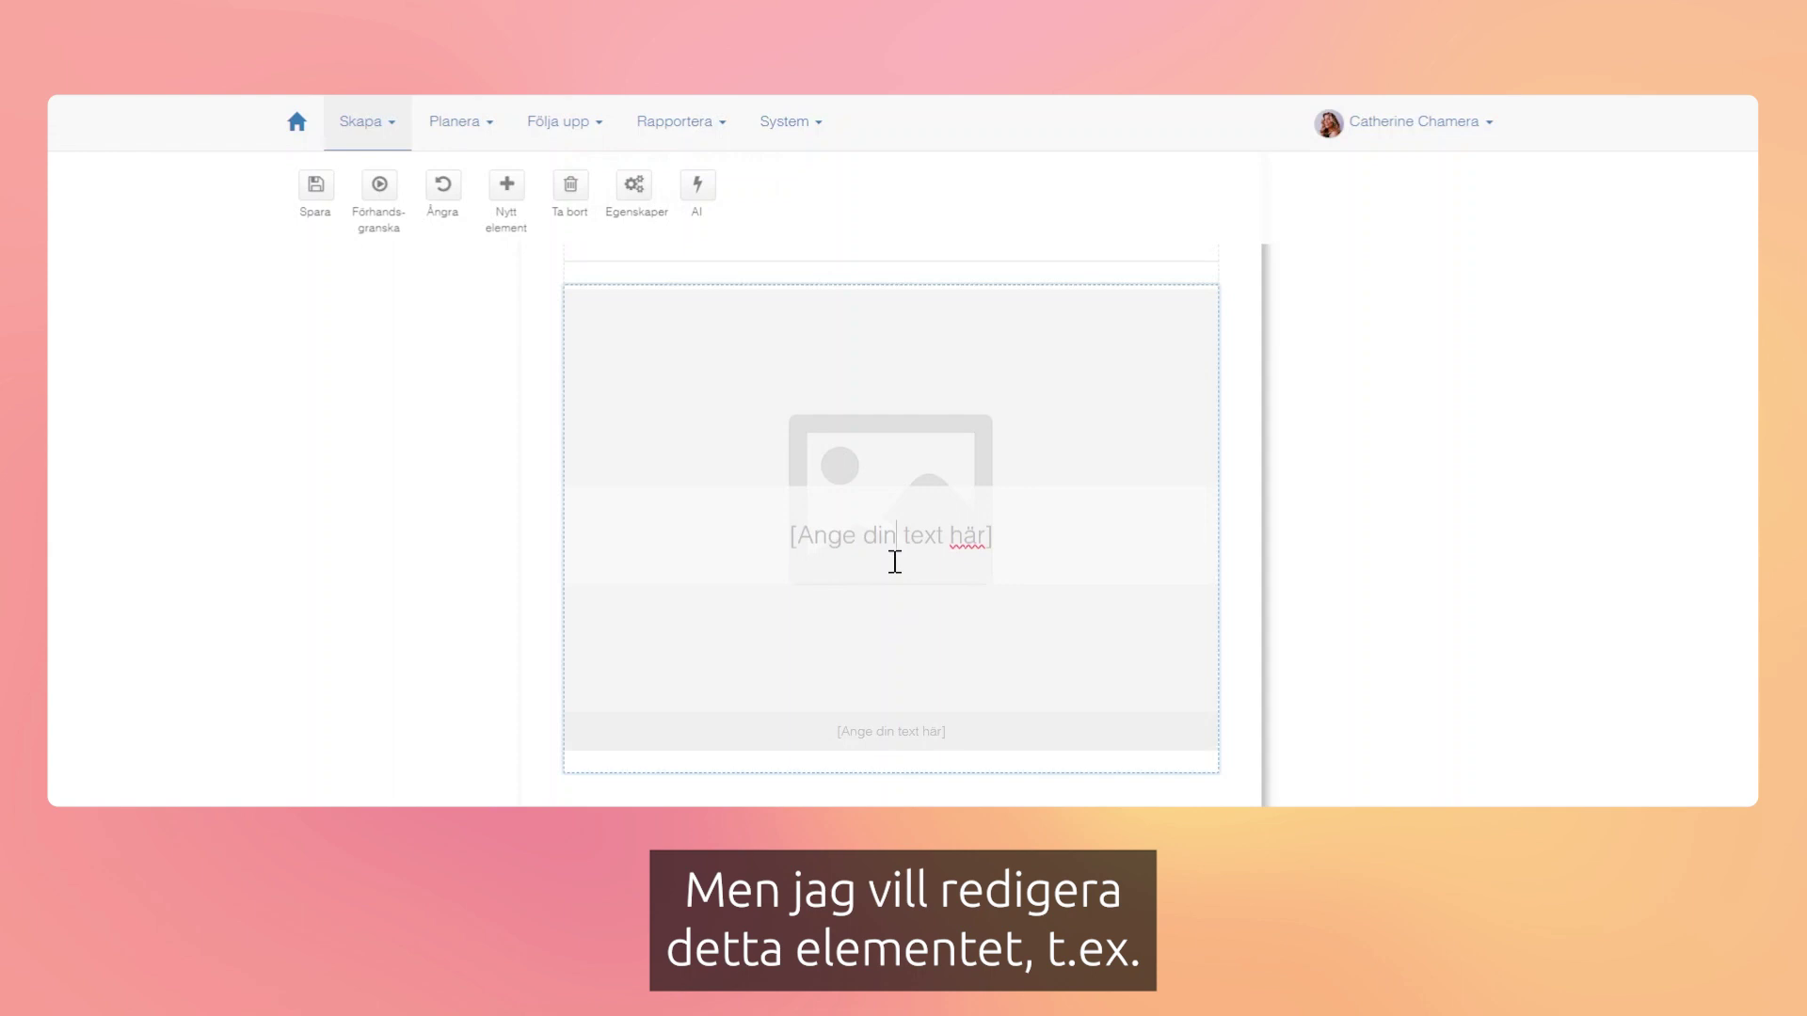
left_click(952, 731)
left_click_drag(1012, 732, 690, 734)
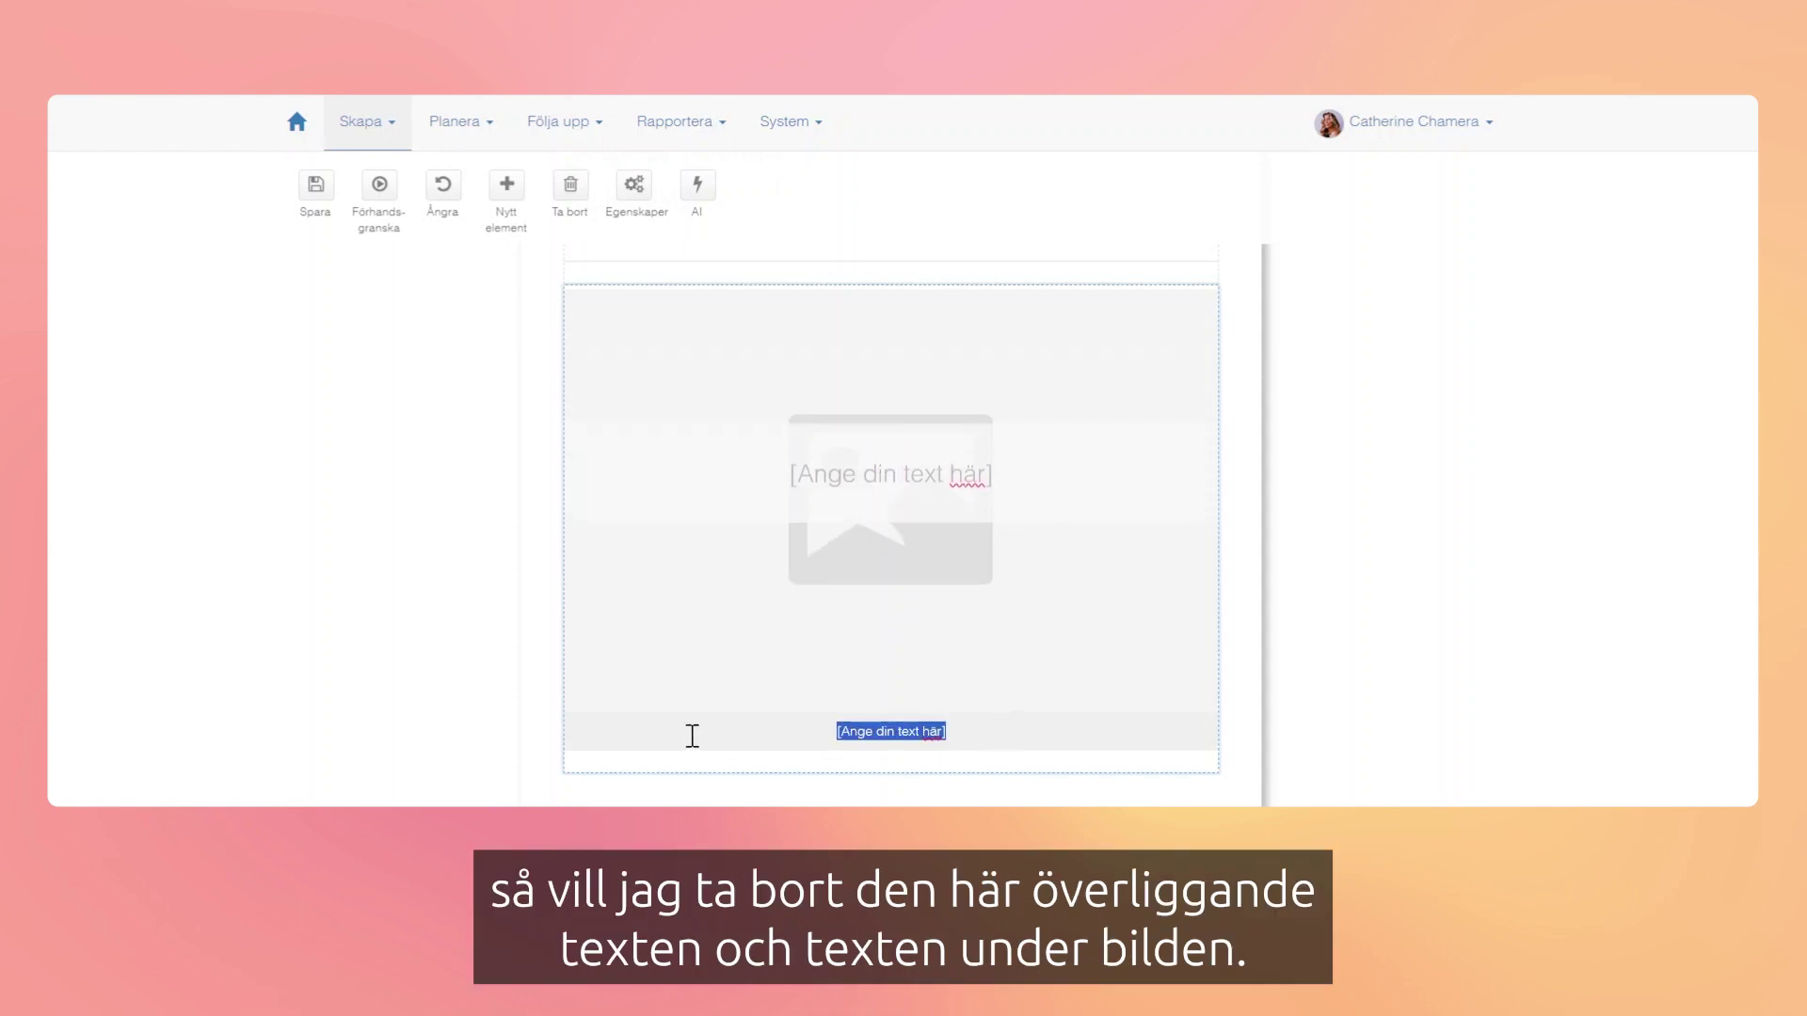
right_click(703, 529)
left_click(717, 577)
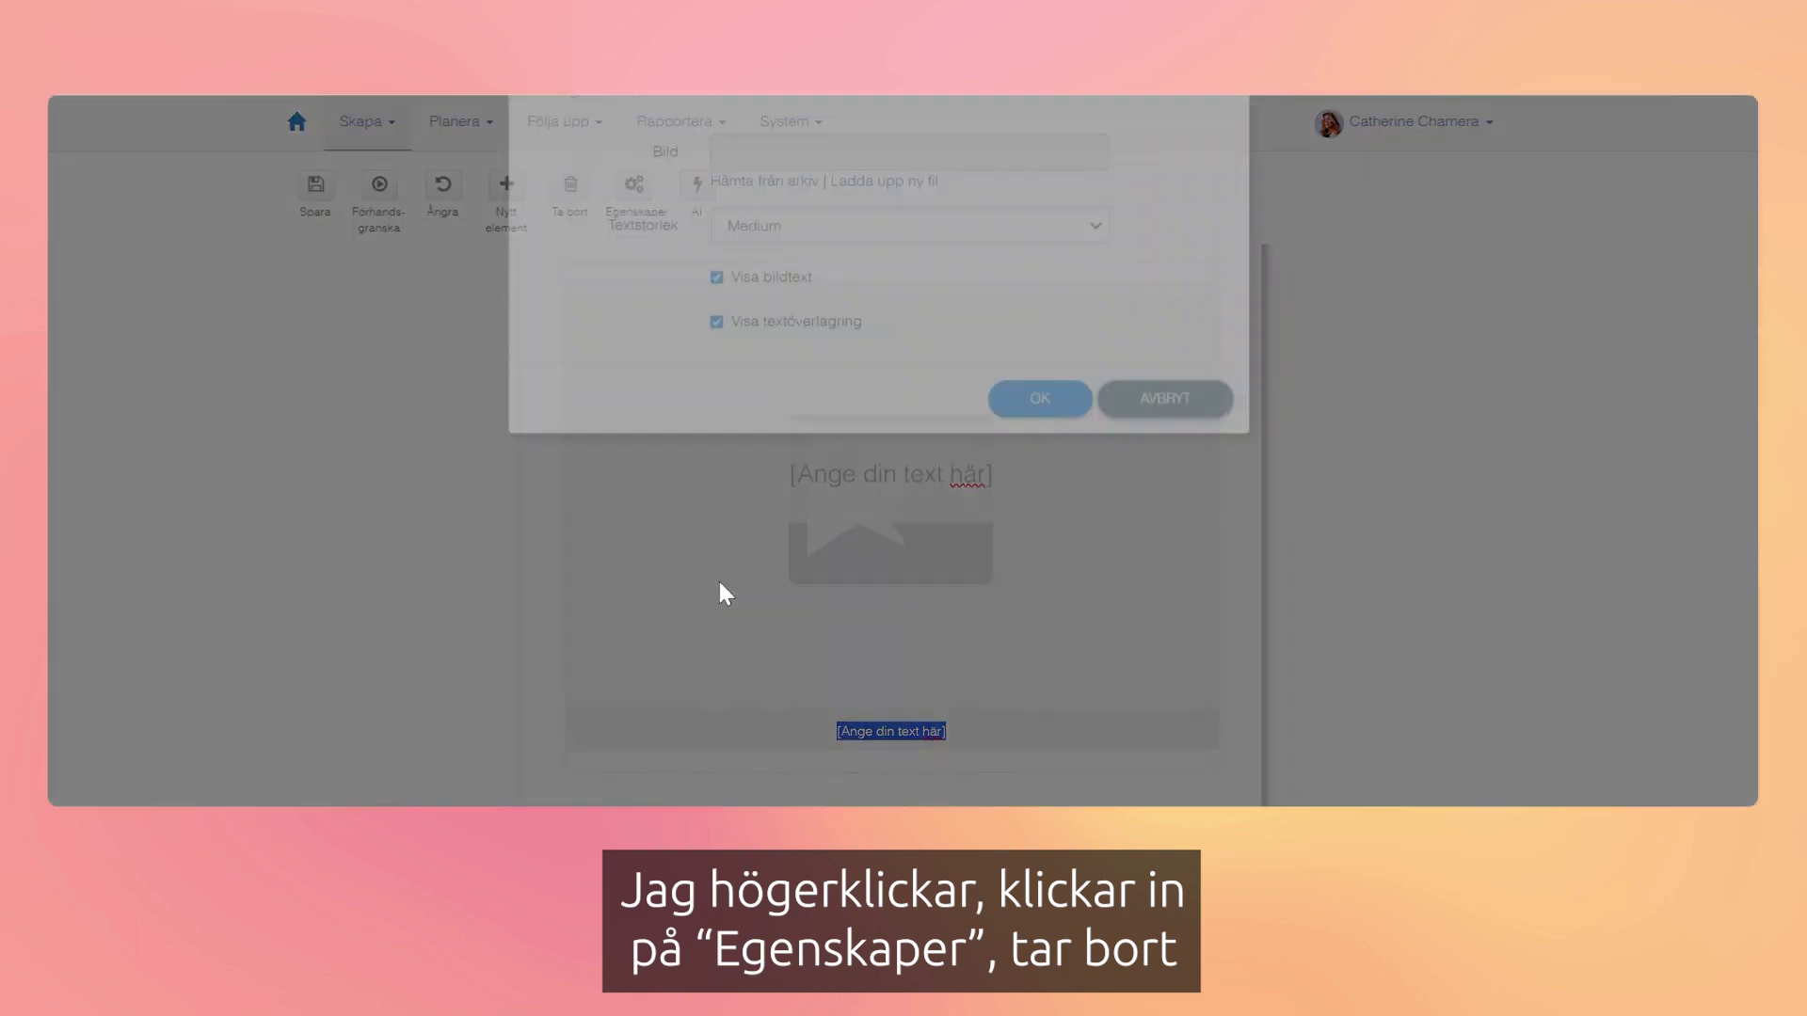
left_click(716, 348)
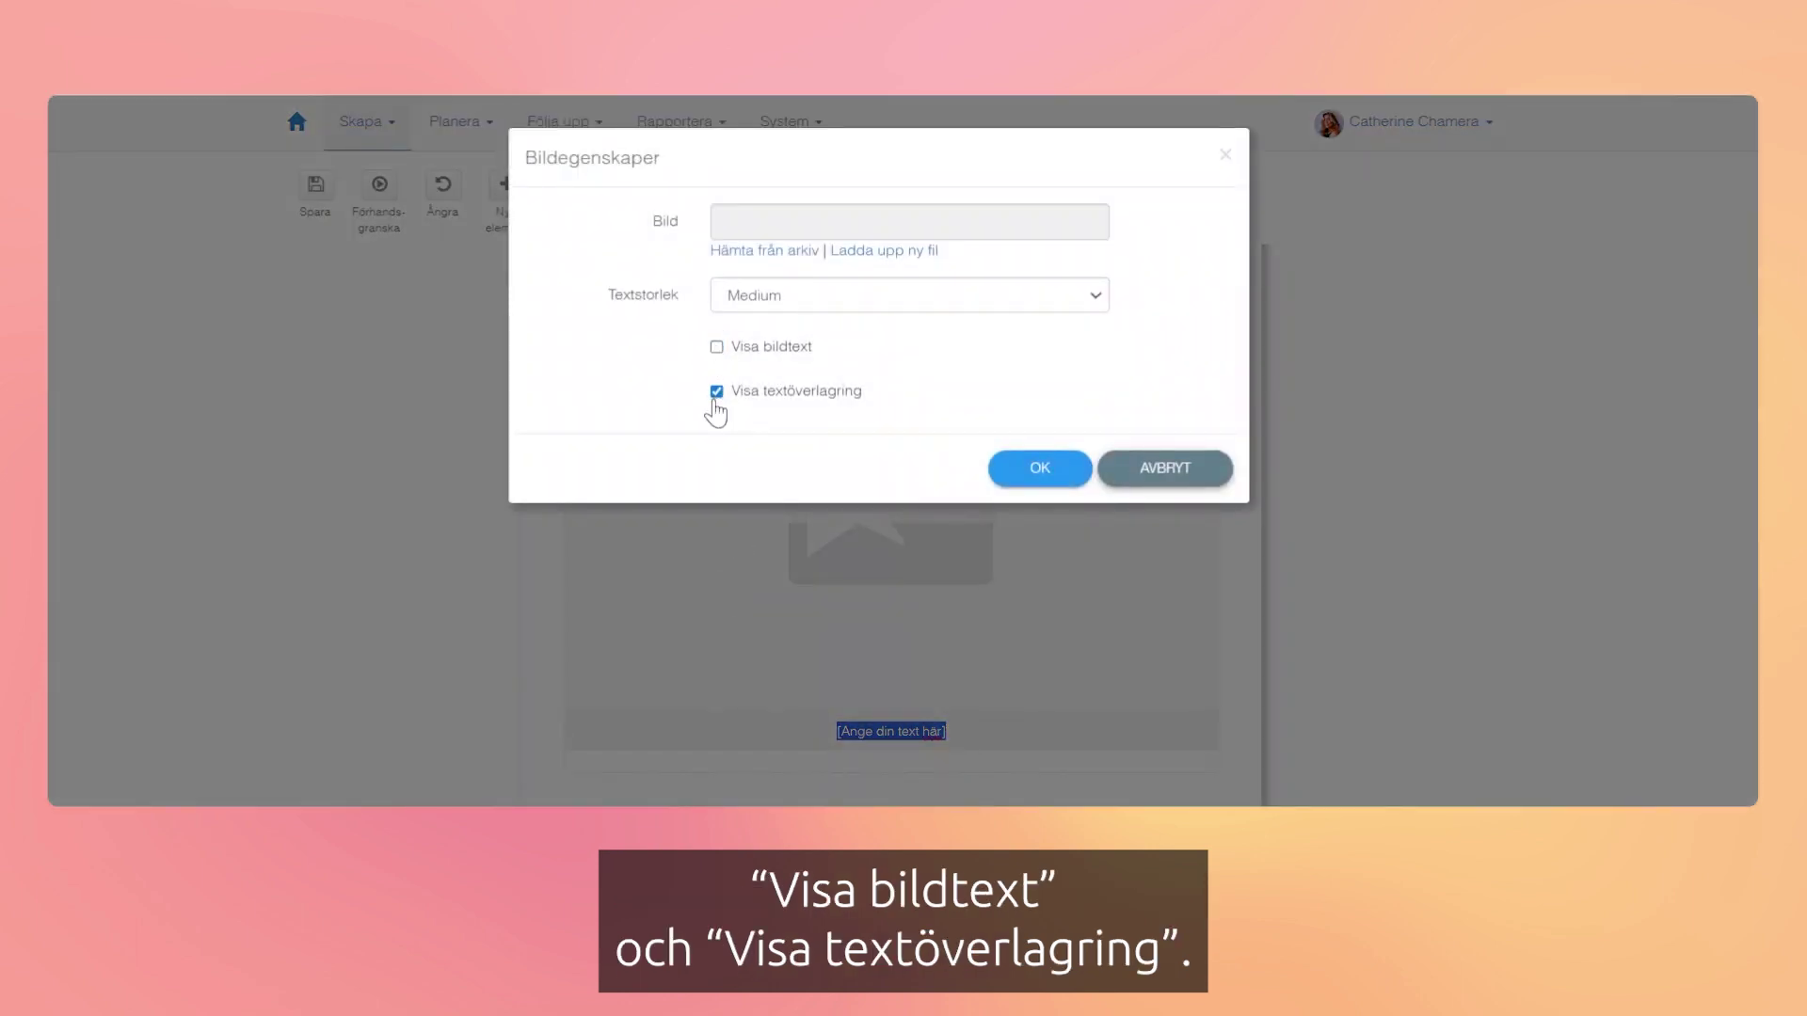
Step: Upload a new picture file from the computer into the image element and apply the image properties
left_click(788, 253)
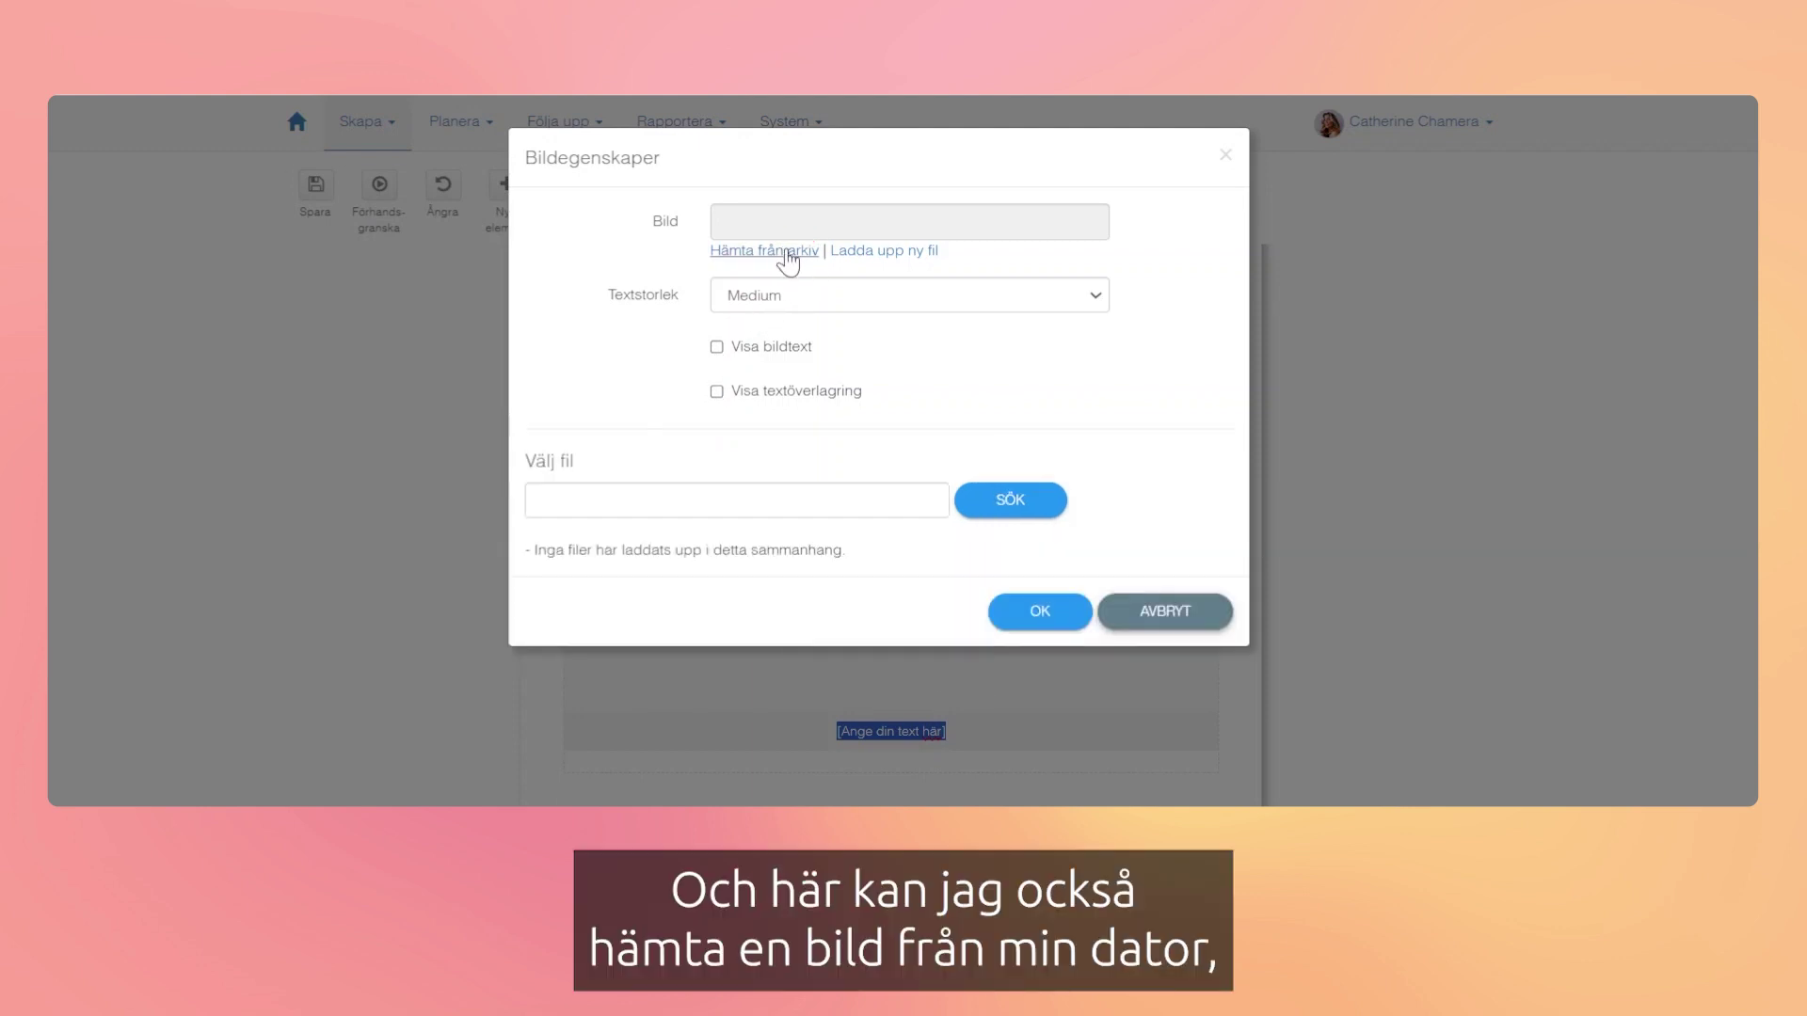
left_click(901, 255)
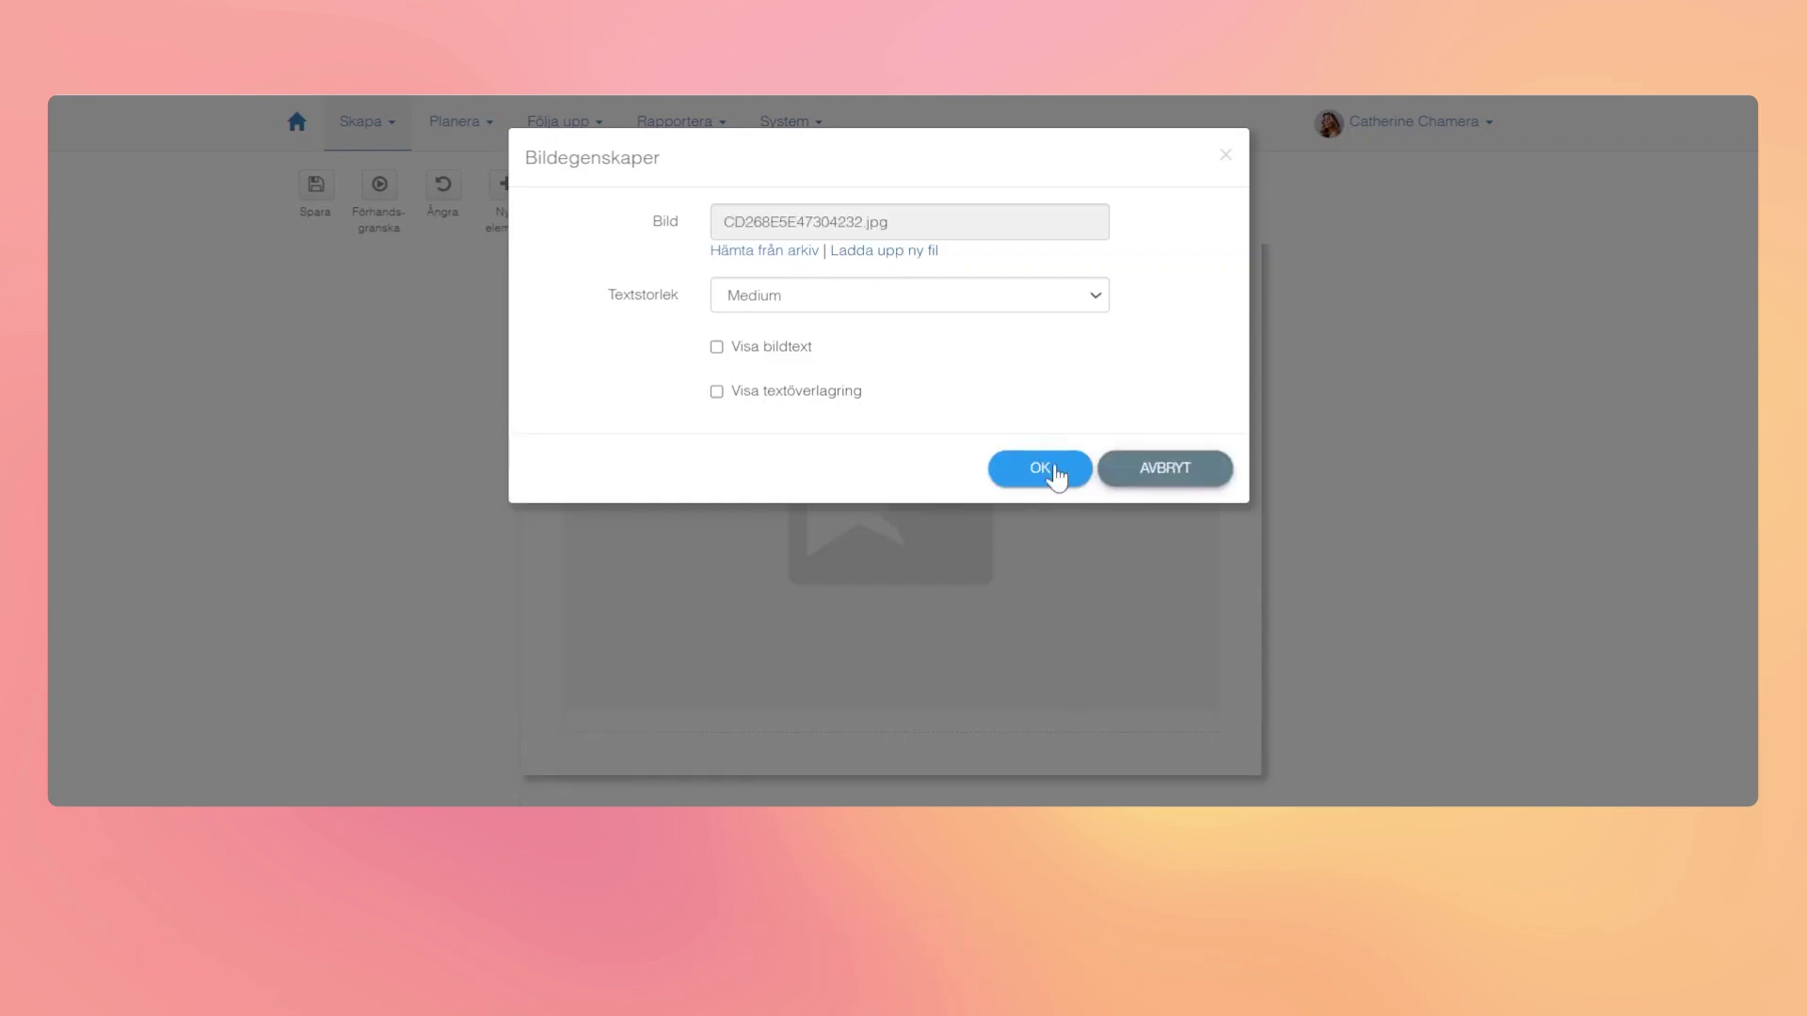
left_click(1052, 478)
Step: Enter "Vad är phishing" as the heading above the image on the page
scroll(1303, 447, "down", 3)
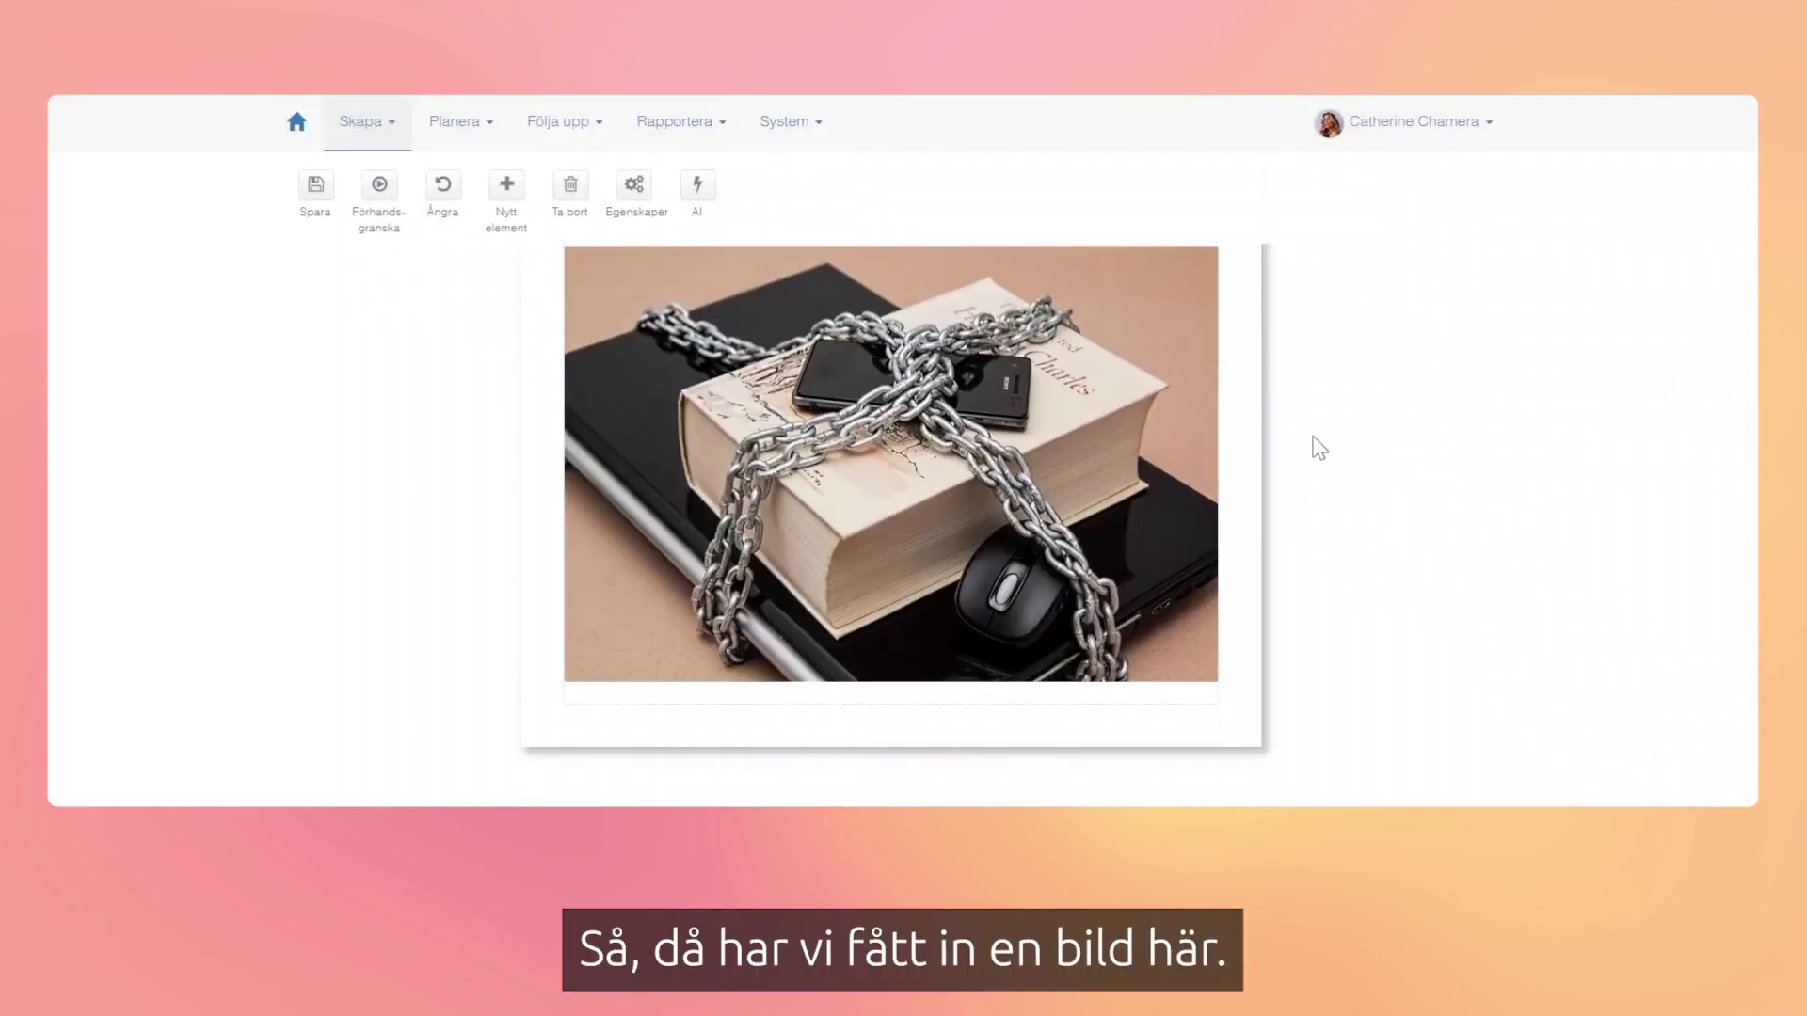
scroll(1169, 516, "up", 3)
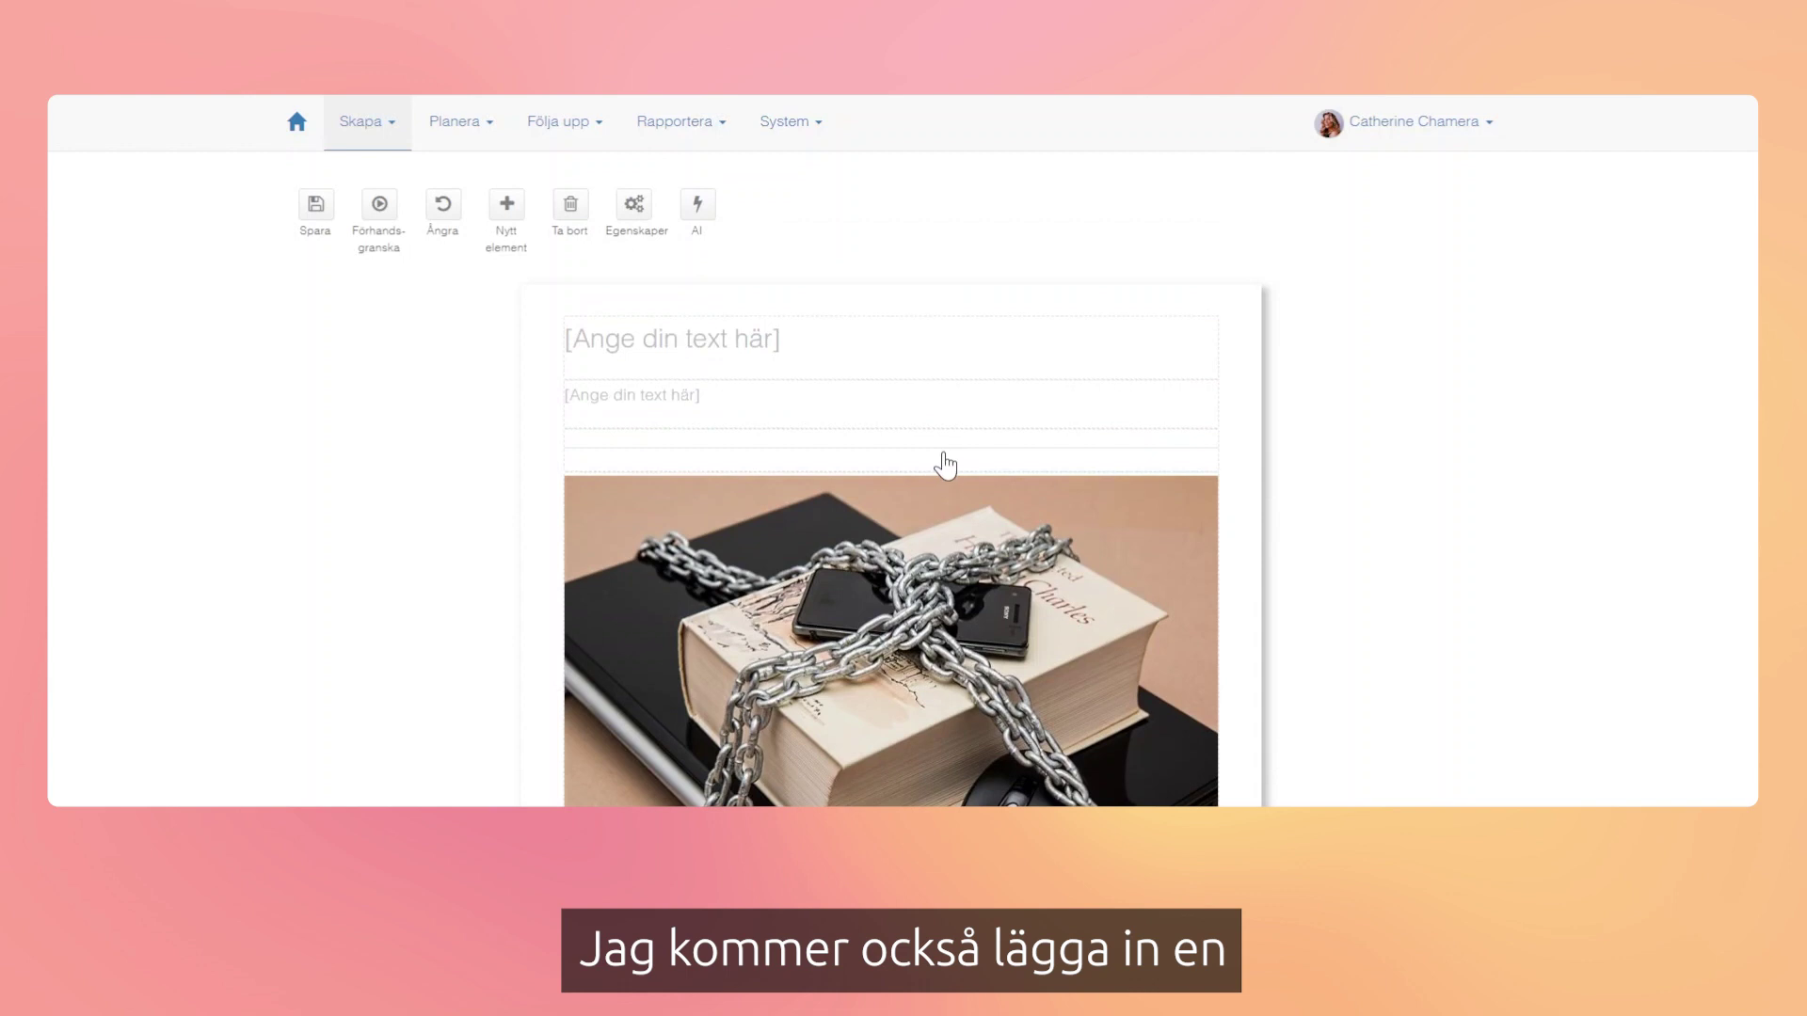
left_click(719, 353)
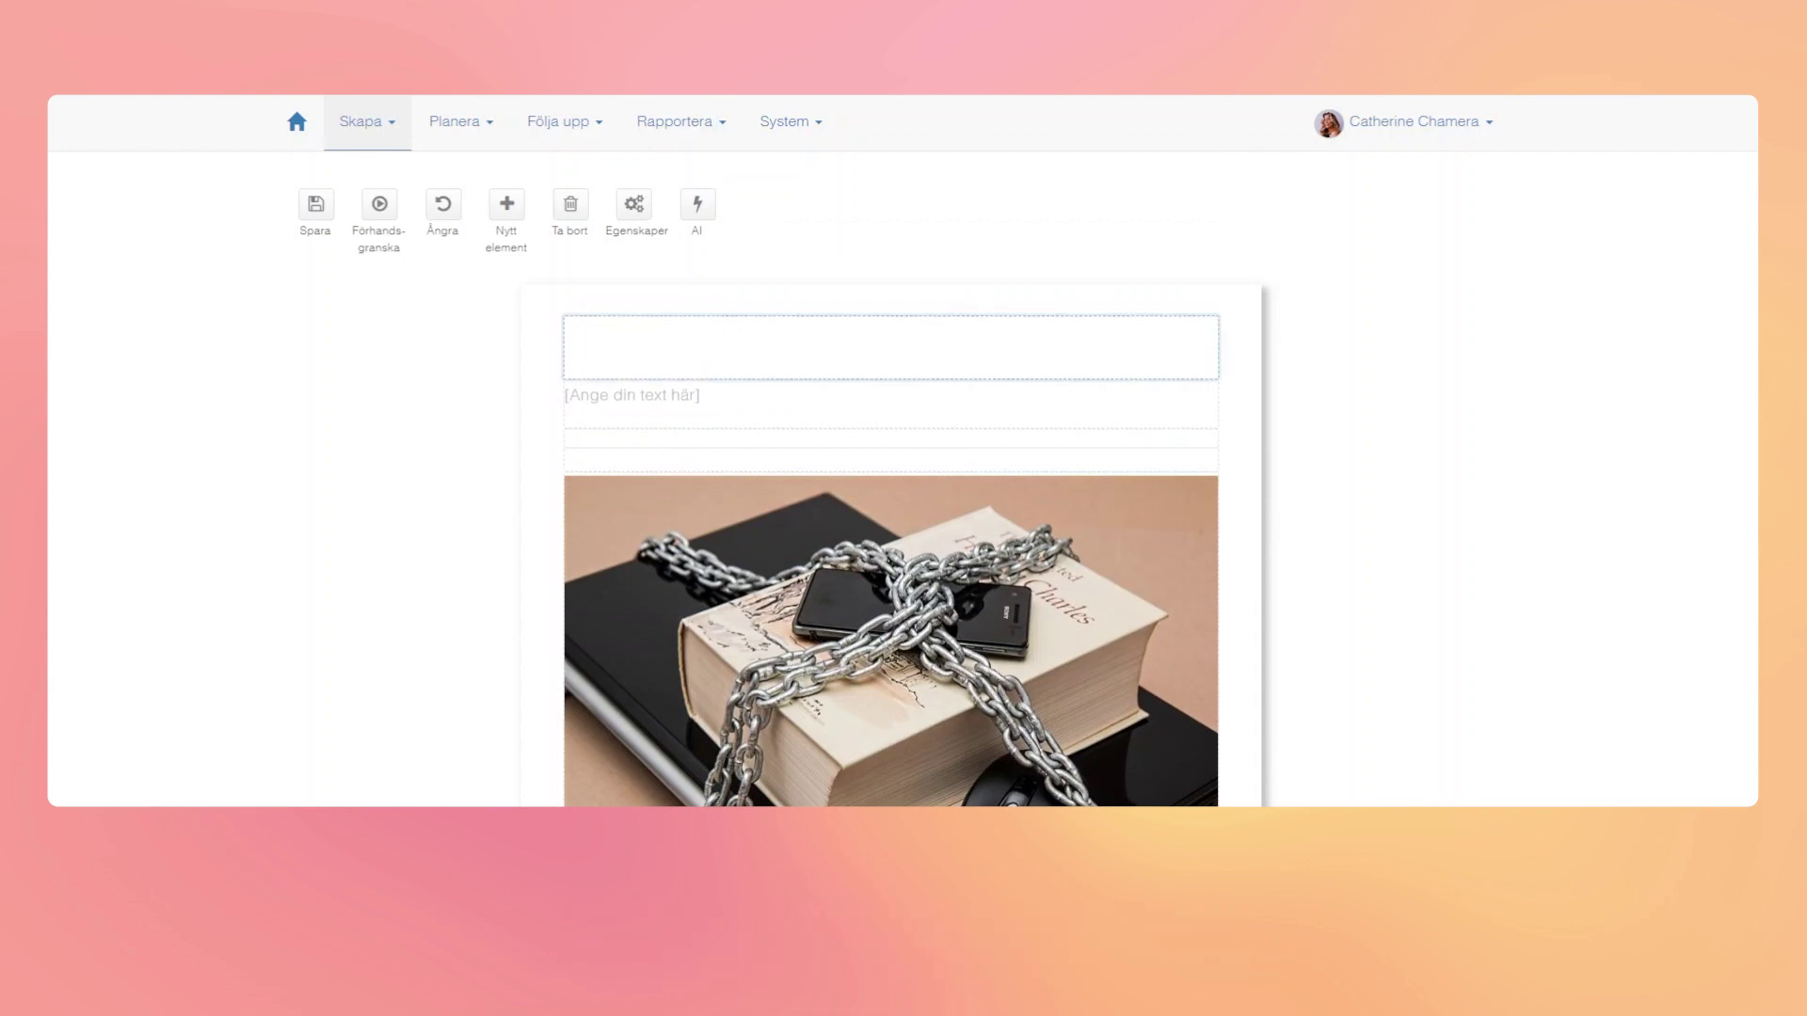
left_click(687, 338)
type("Vad är phishing")
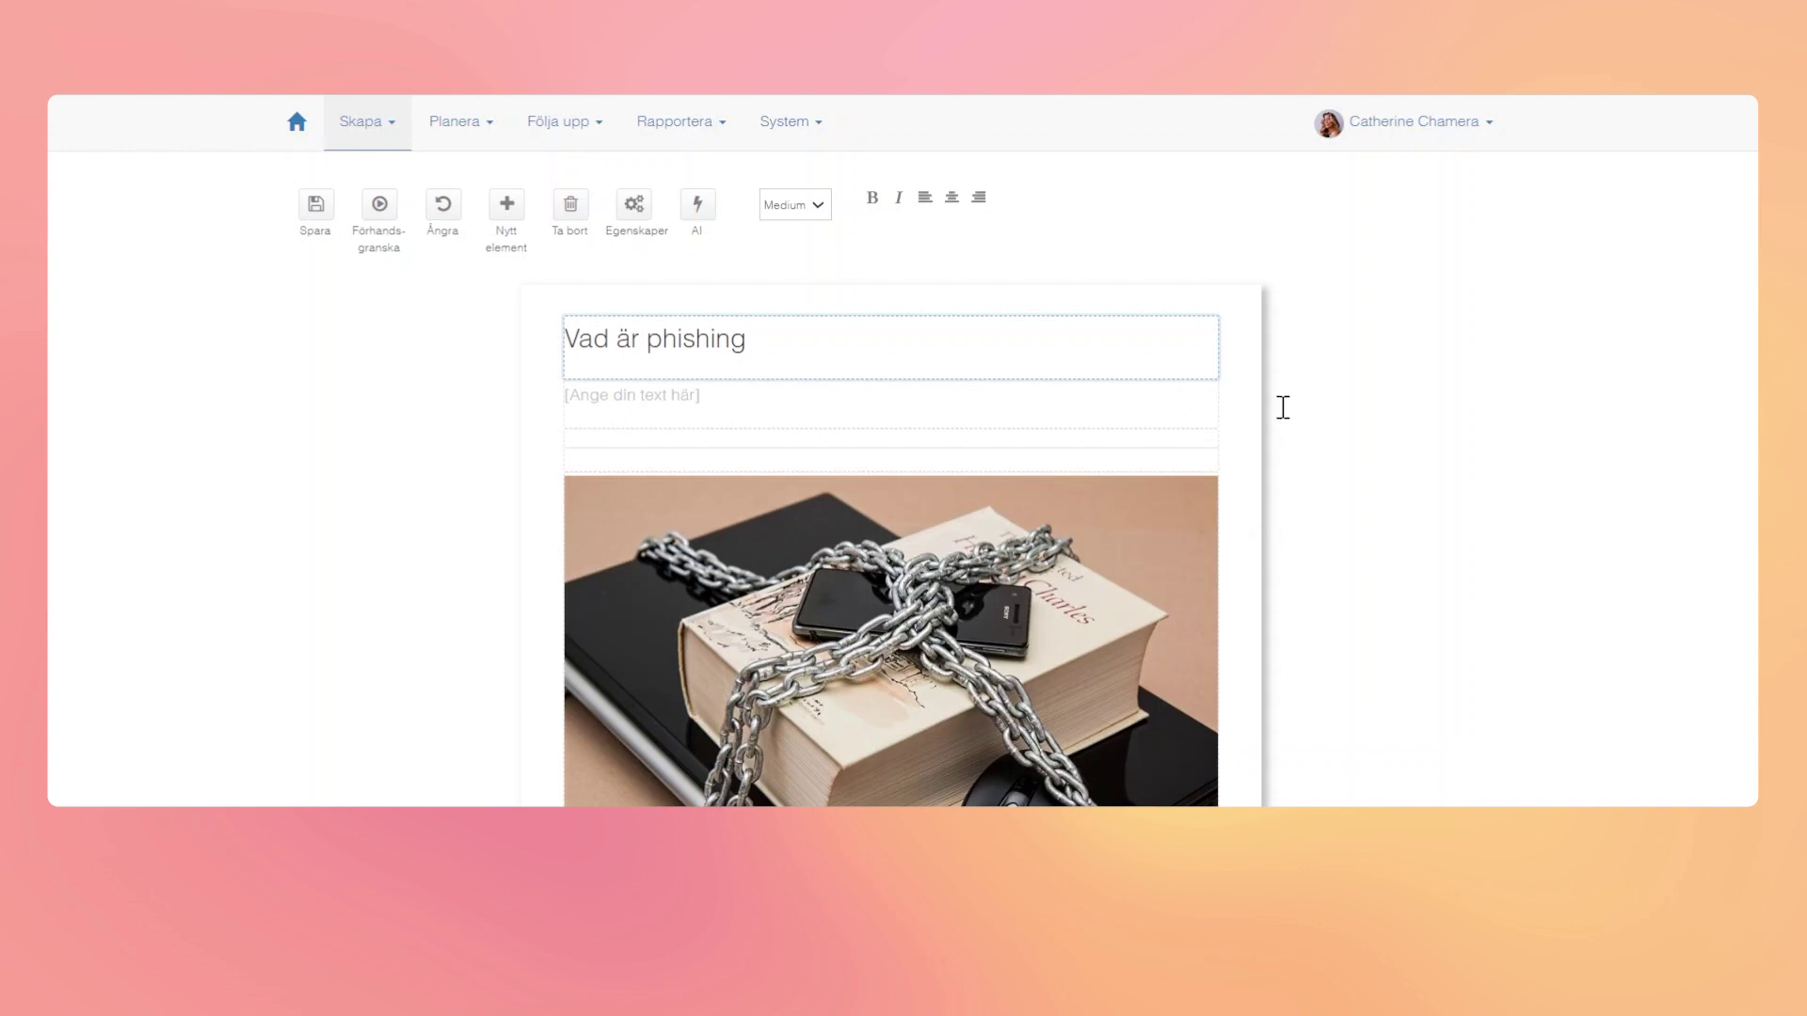
Step: Fill the body text under the heading with the paragraph from "Nätfiske är en typ av cyberattack" to "En lyckad nätfiskeattack kan leda till:"
left_click(664, 417)
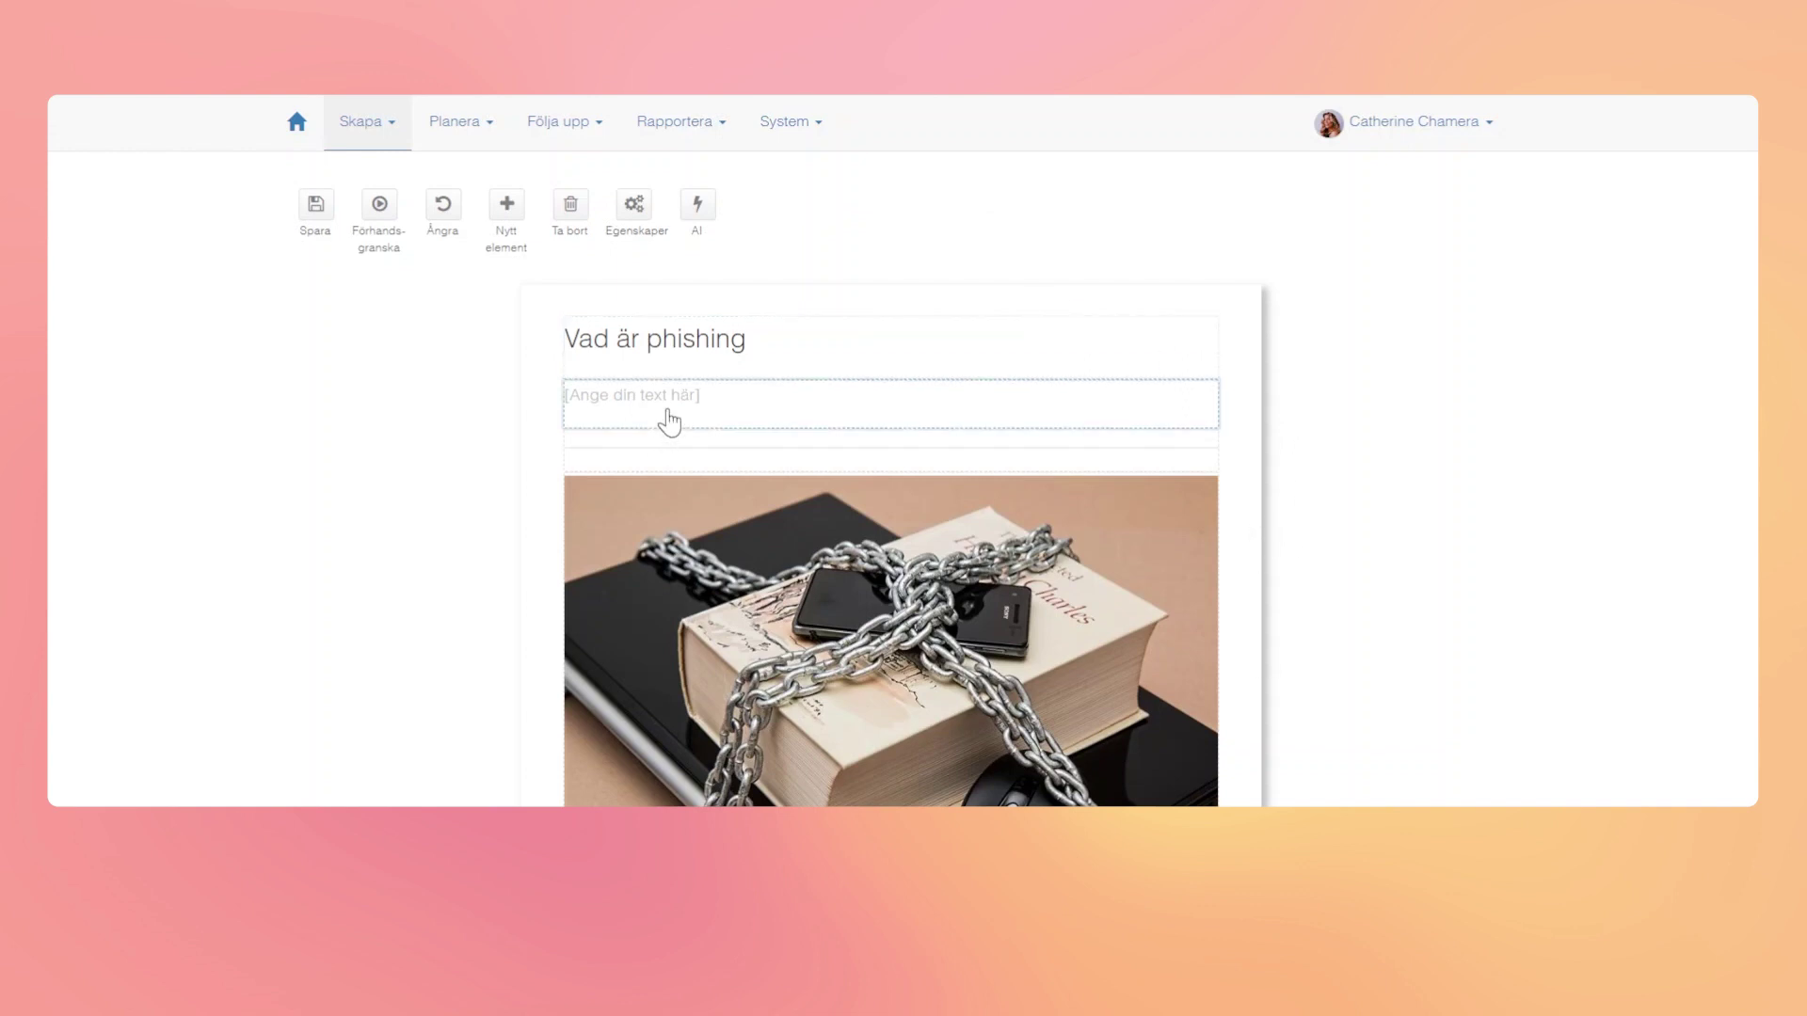
type("Nätfiske är en typ av cyberattack där brottslingarna använder vilseledande mejl för att få dig att lämna ut känslig information. Informationen används sedan för att komma åt viktiga konton som kan leda till identitetskapningar och stora ekonomiska förluster. Då nätfisket blir allt vanligare och allt mer sofistikerat är sådana attacker ett av de största säkerhetshoten för företag. En lyckad nätfiskeattack kan leda till:")
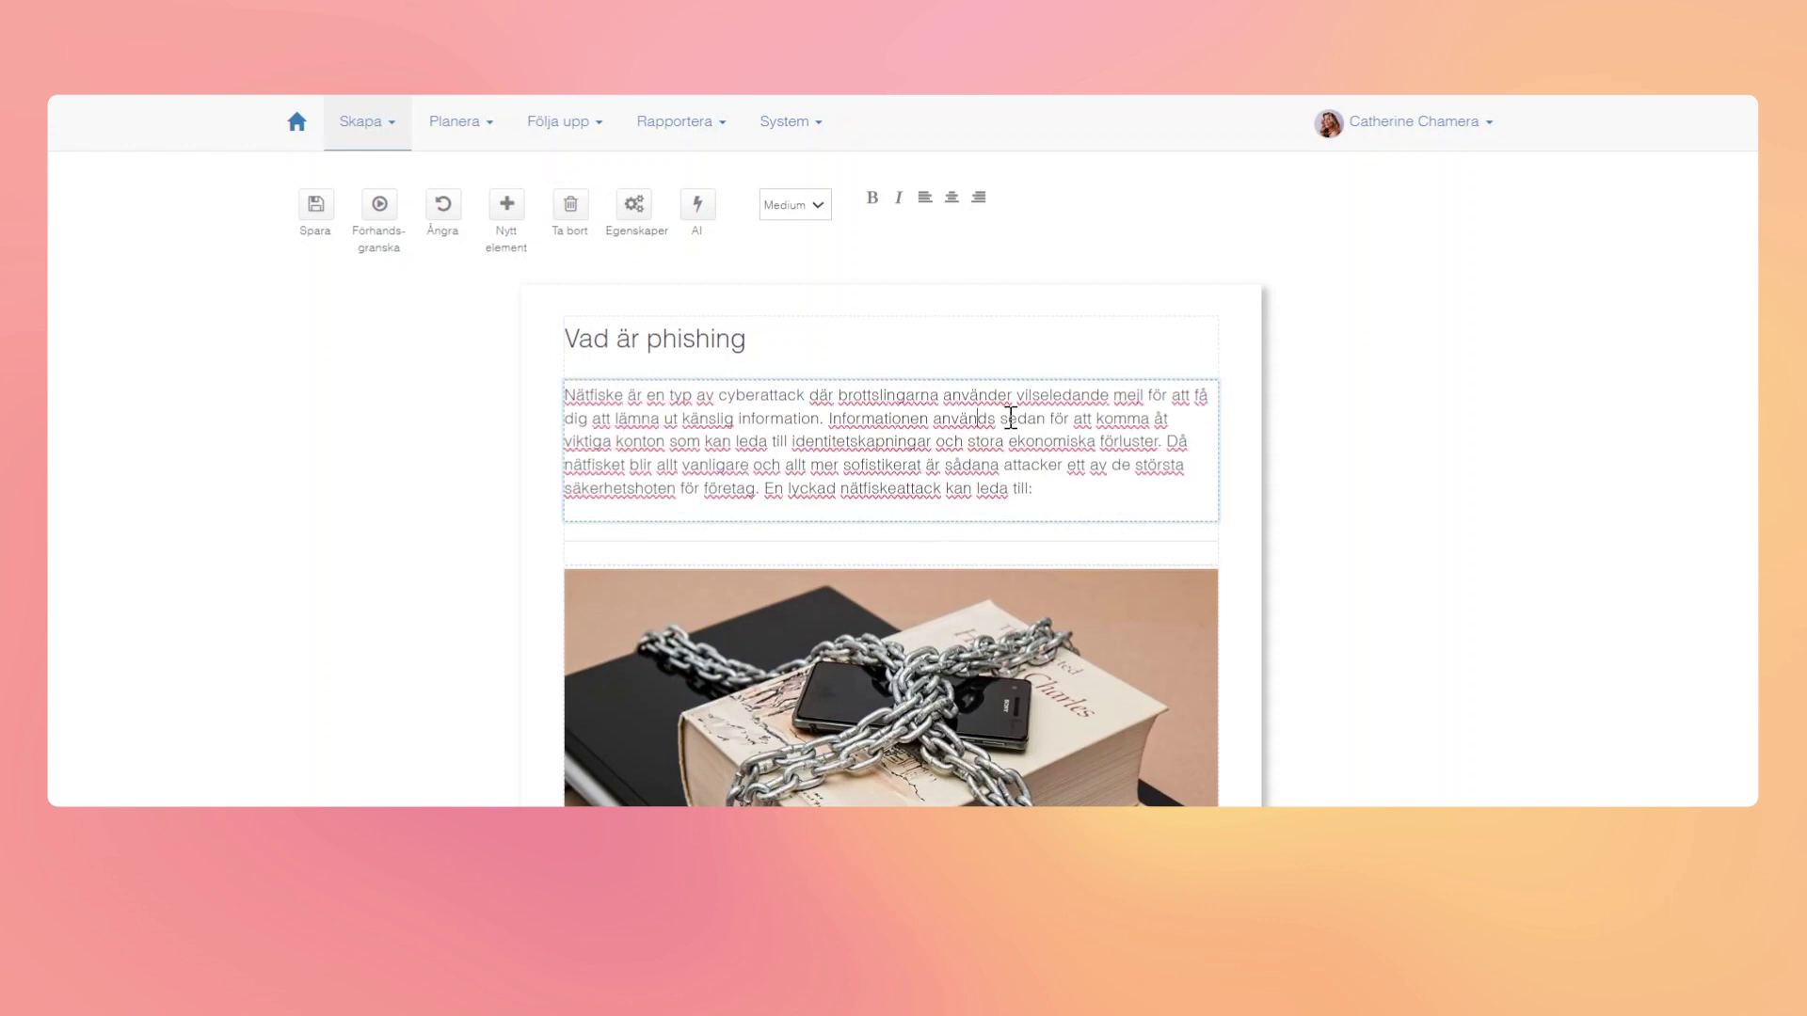
left_click_drag(1044, 487, 659, 470)
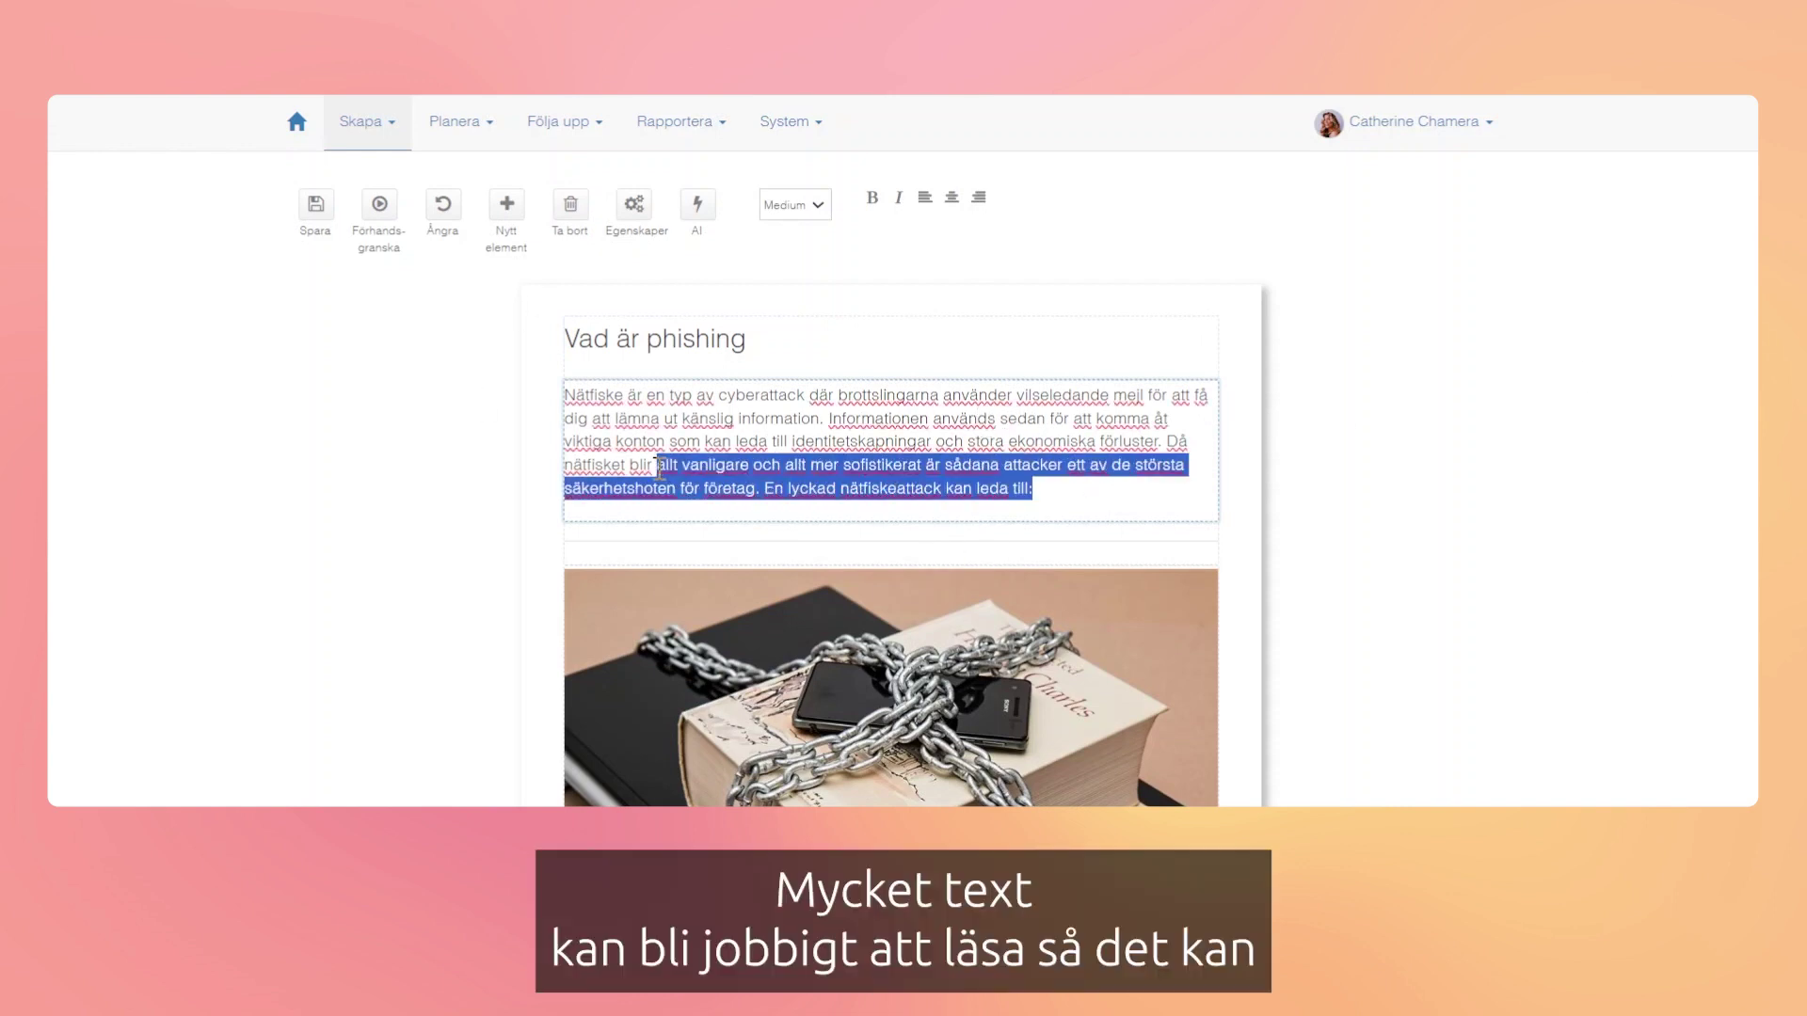
left_click(1112, 496)
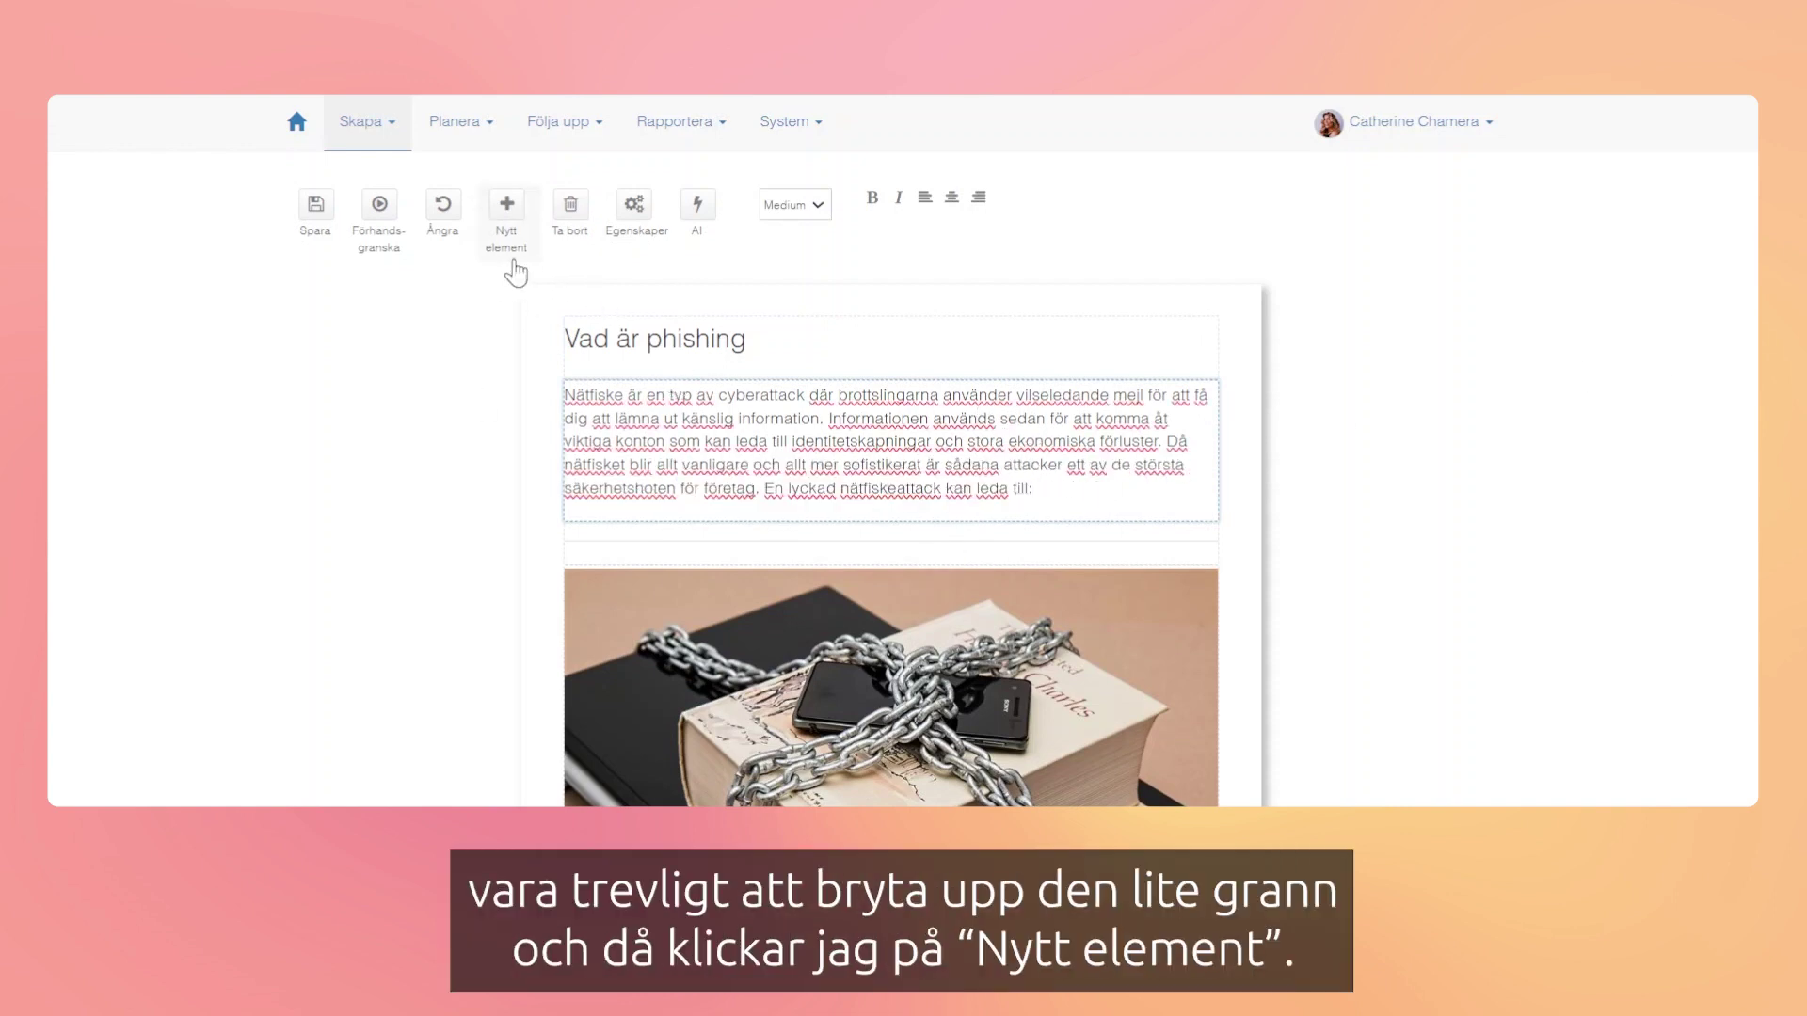
Step: Add a Lista element directly below the body text on the page
left_click(513, 212)
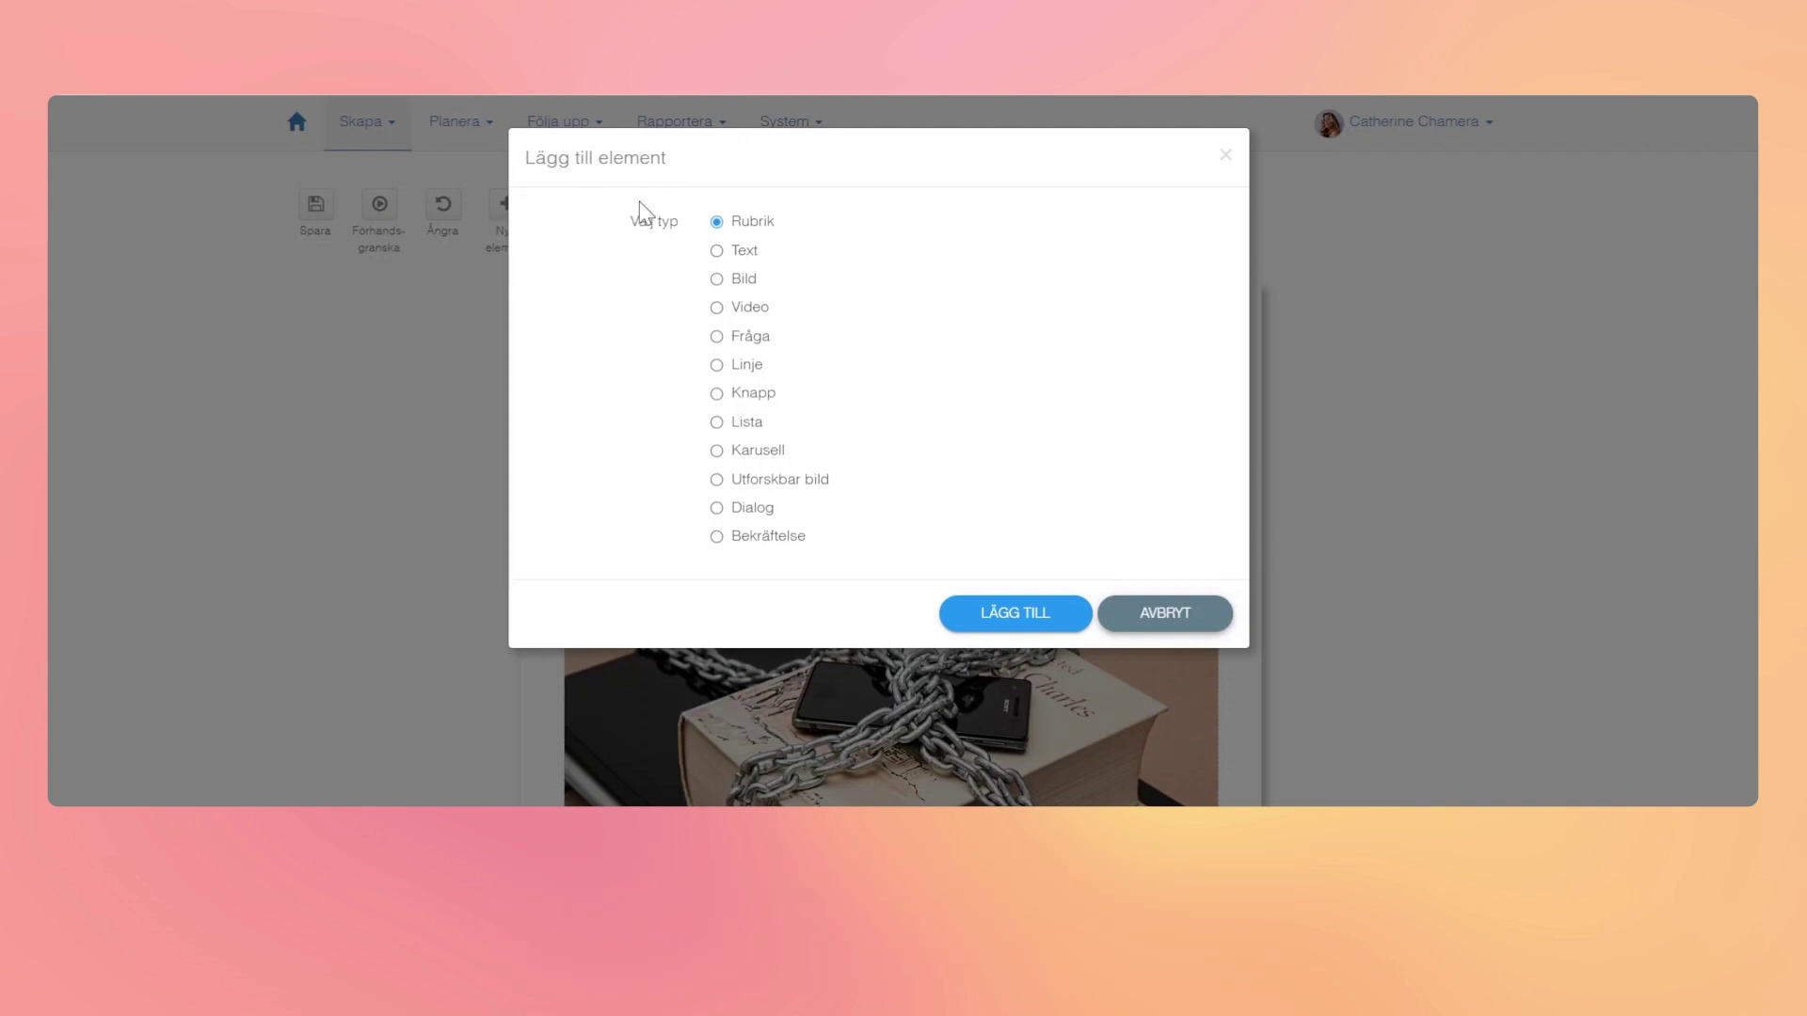
left_click(718, 426)
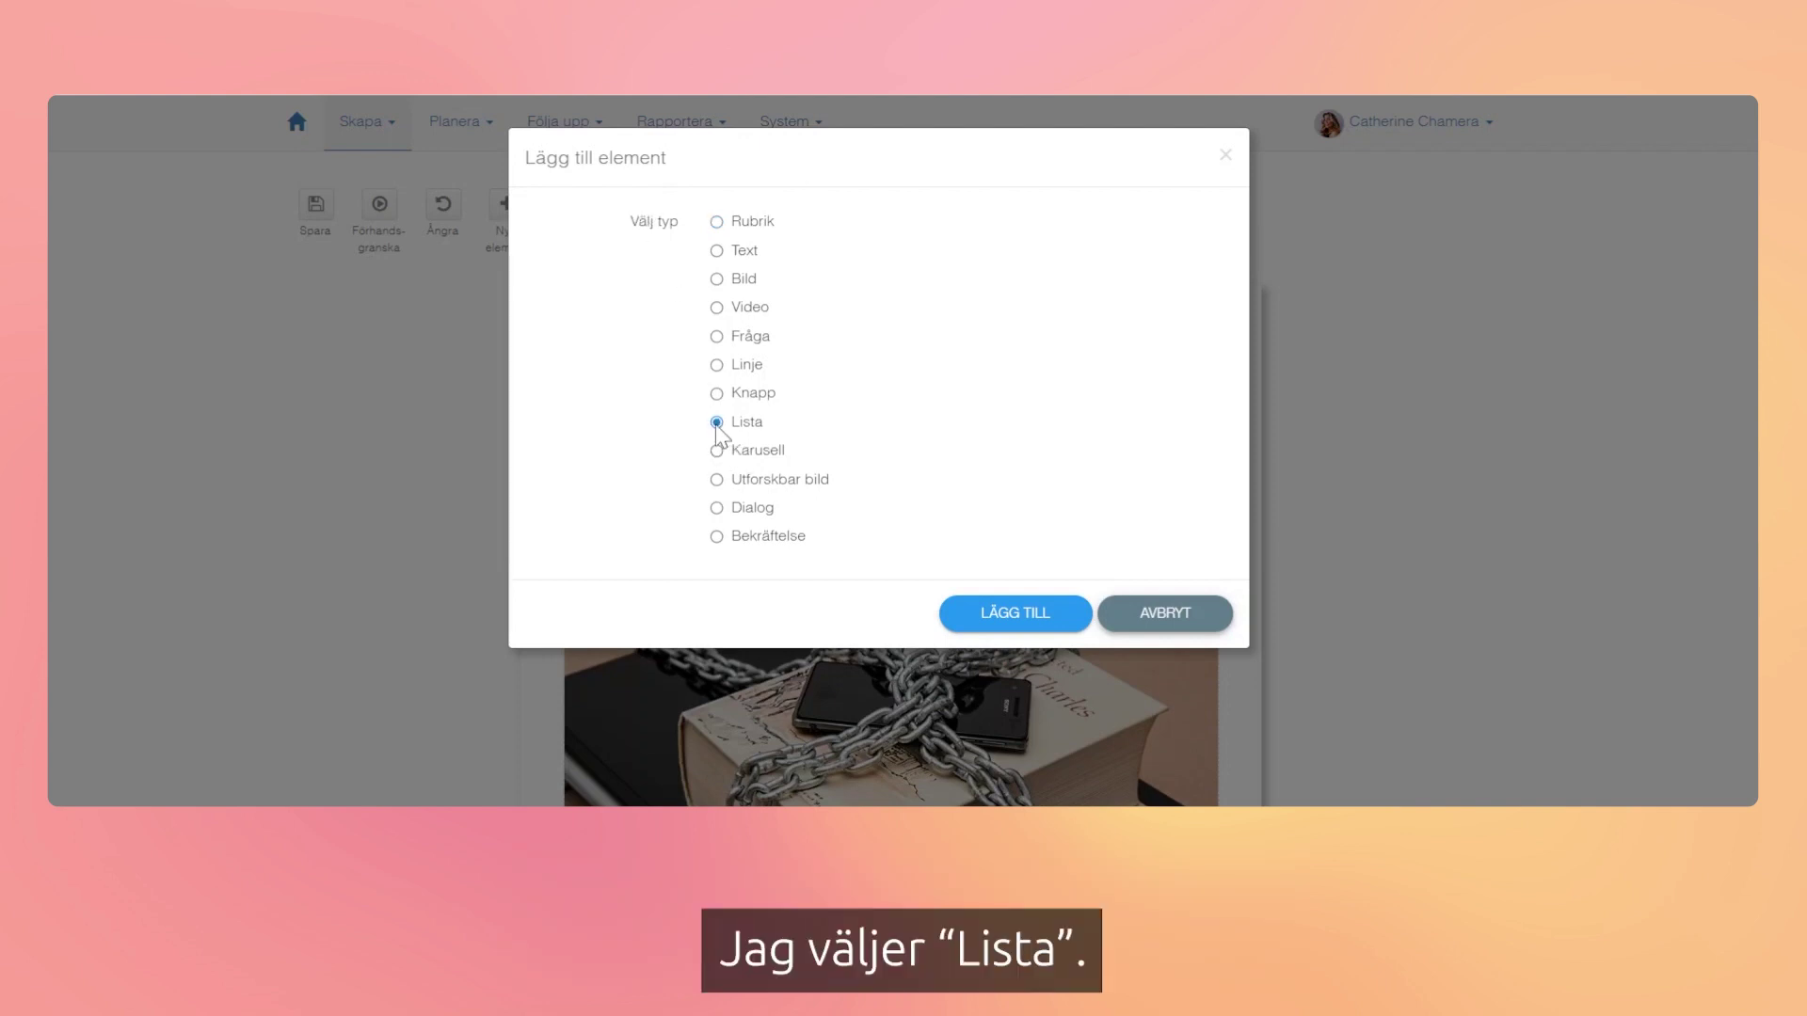
left_click(1035, 616)
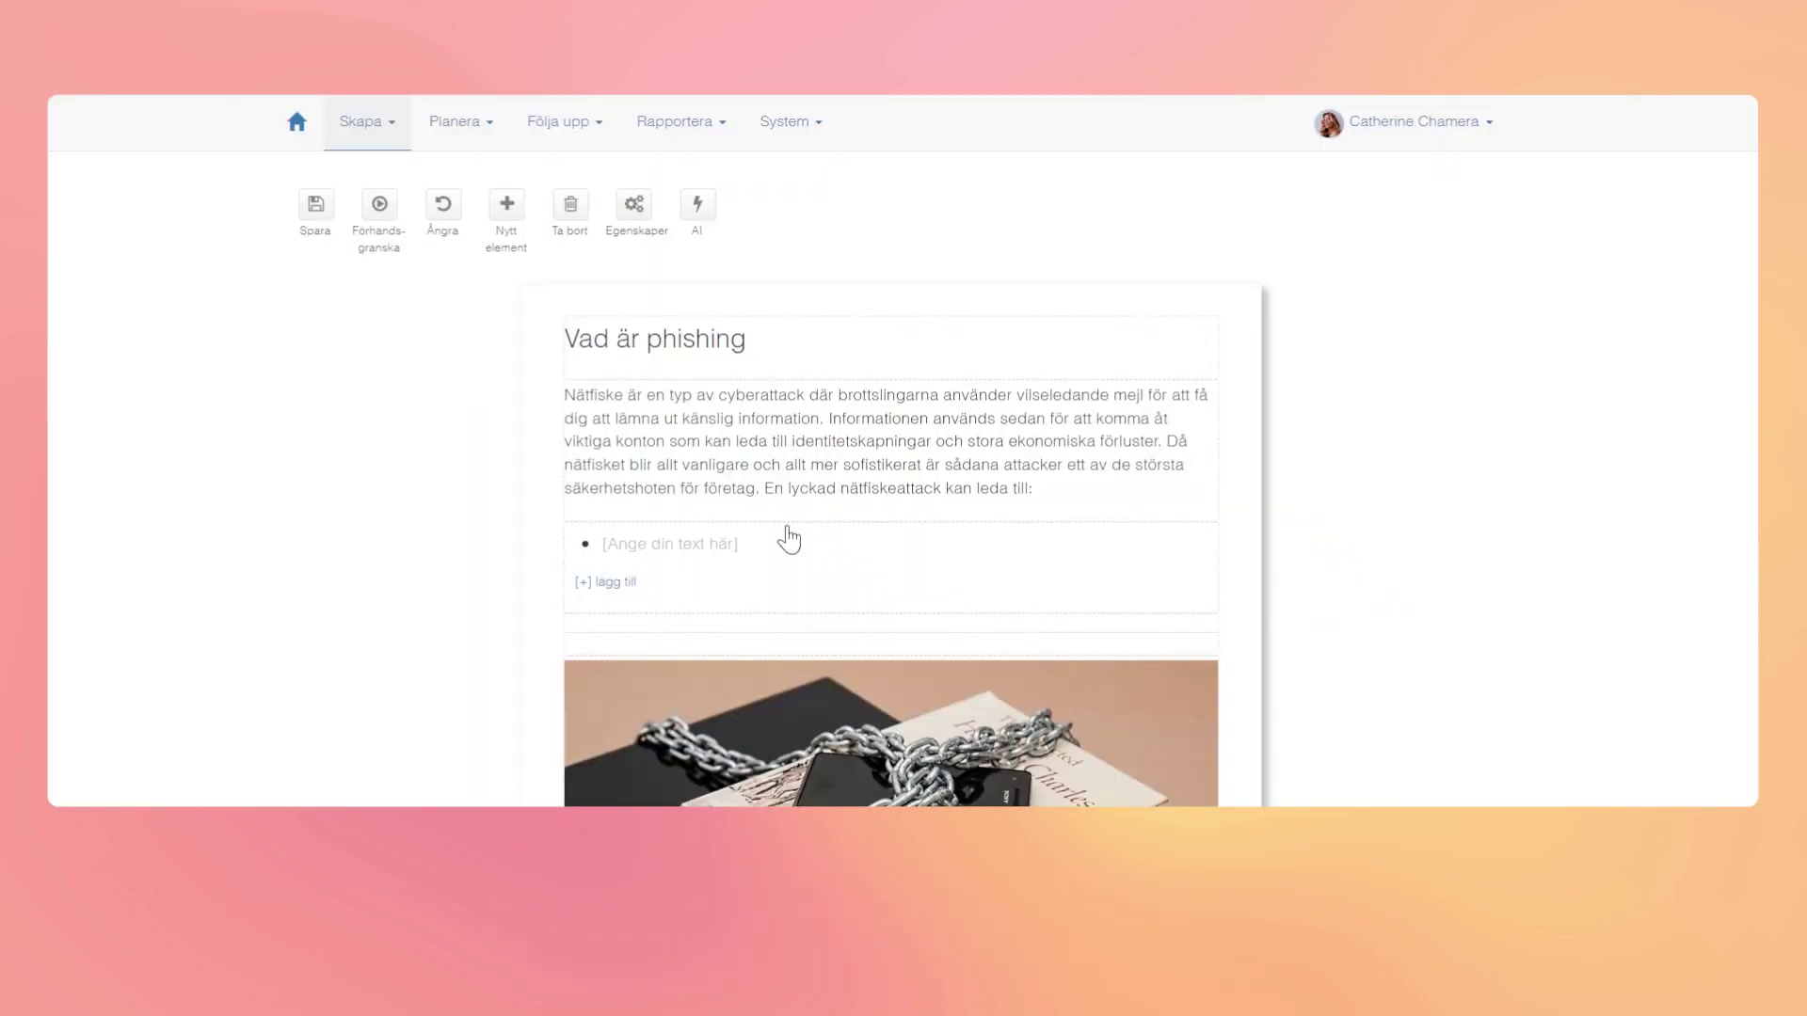
Step: Fill the list with "Stöld av kundinformation", "Stöld av pengar från företags- och kundkonton", "Skador på anseendet" and "Installation av skadlig programvara och Ransomware"
left_click(783, 543)
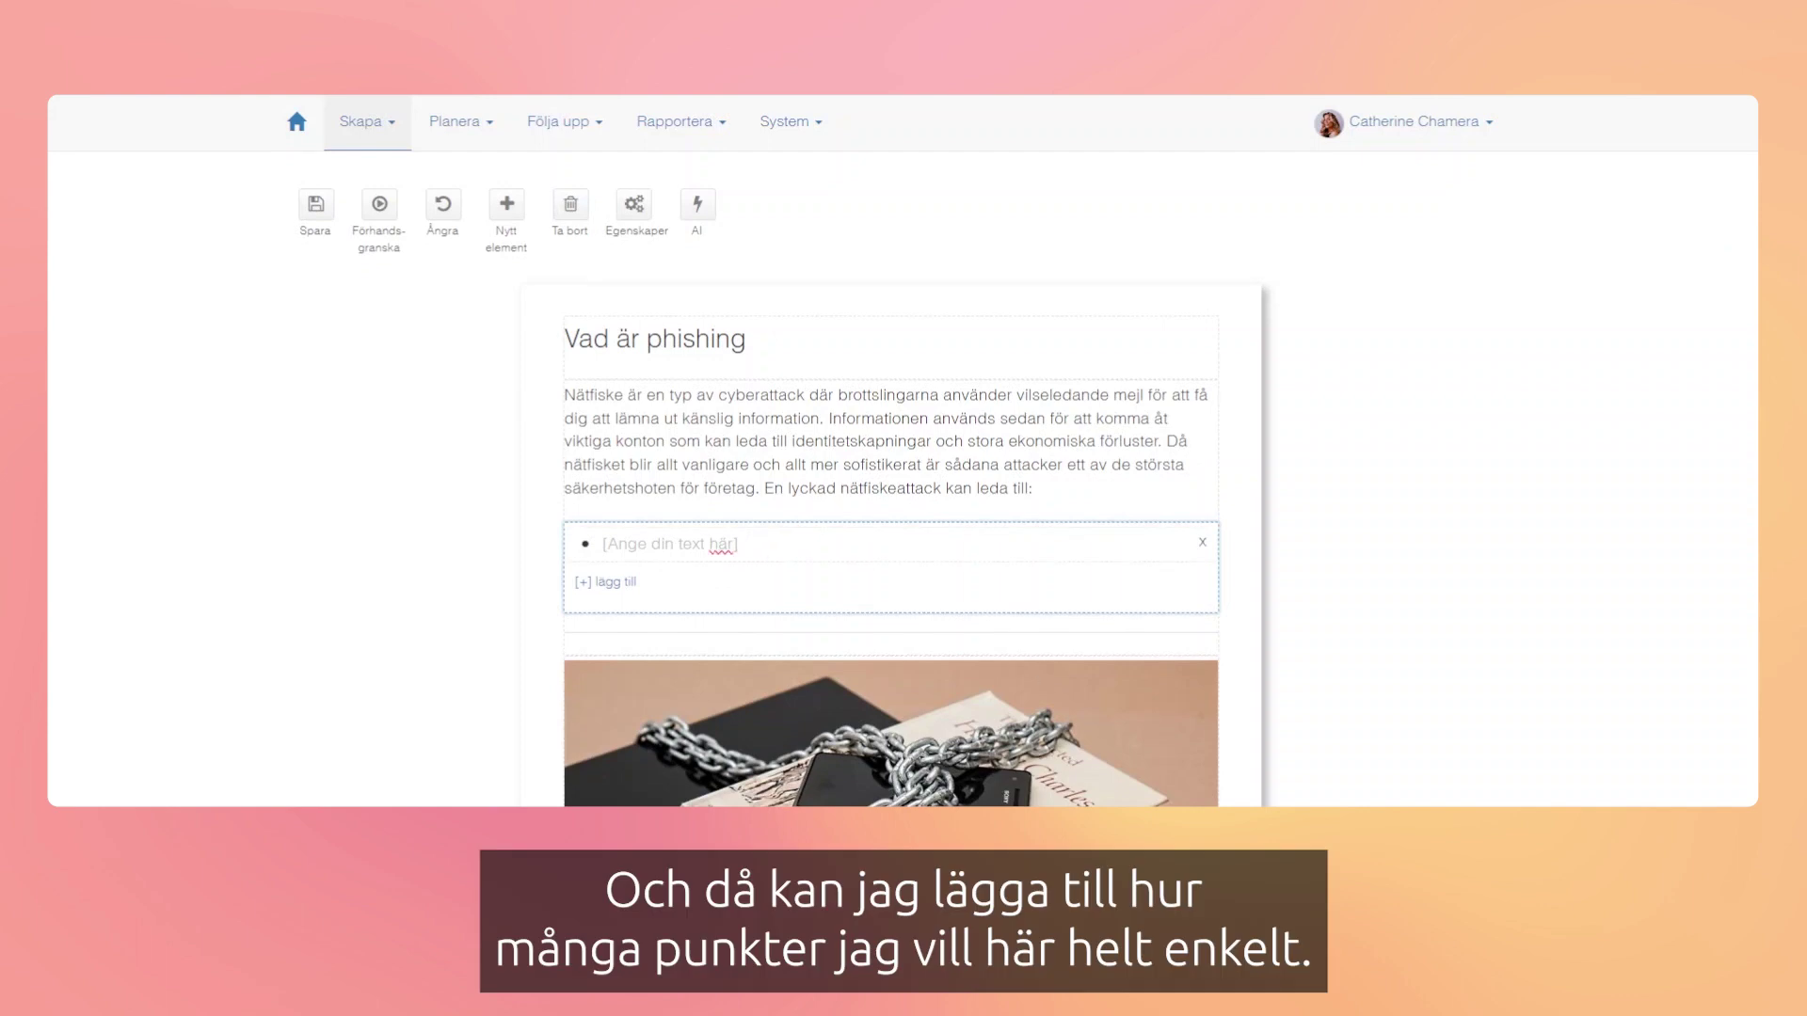
left_click(698, 543)
type("Stöld av kundinformation")
key("Return")
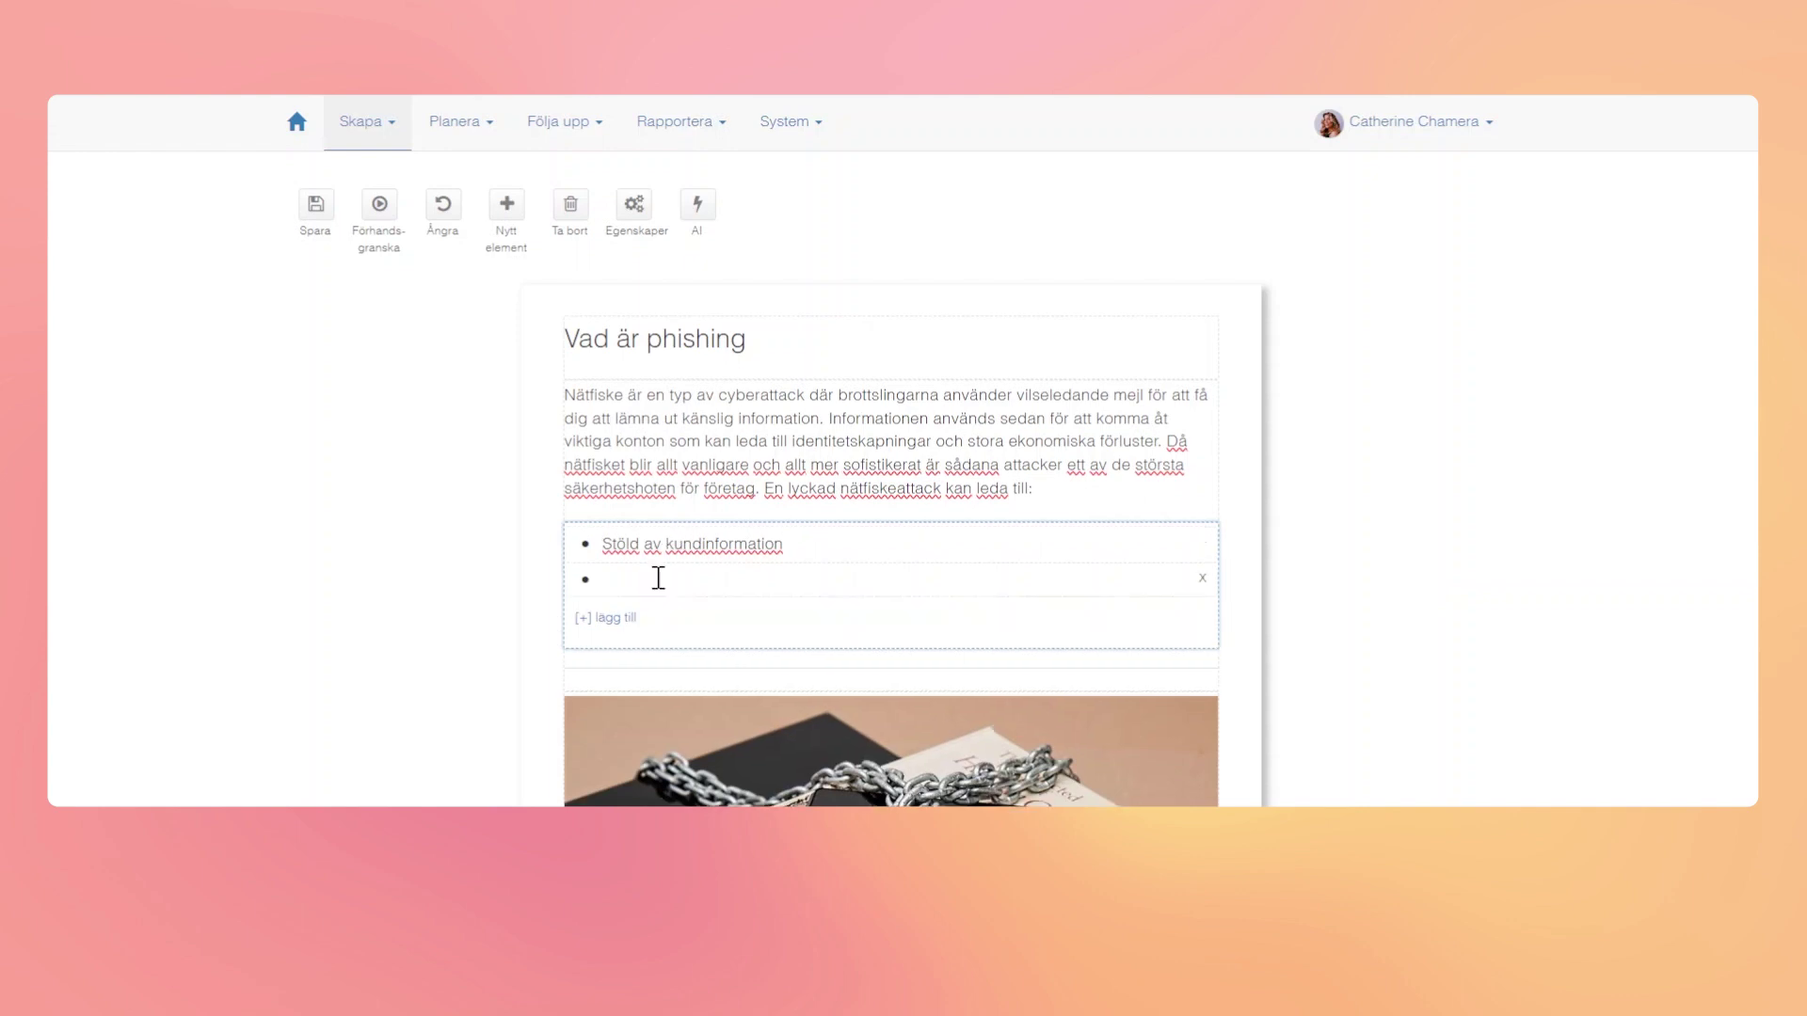
type("Stöld av pengar från företags- och kundkonton")
key("Return")
type("Skador på anseendet")
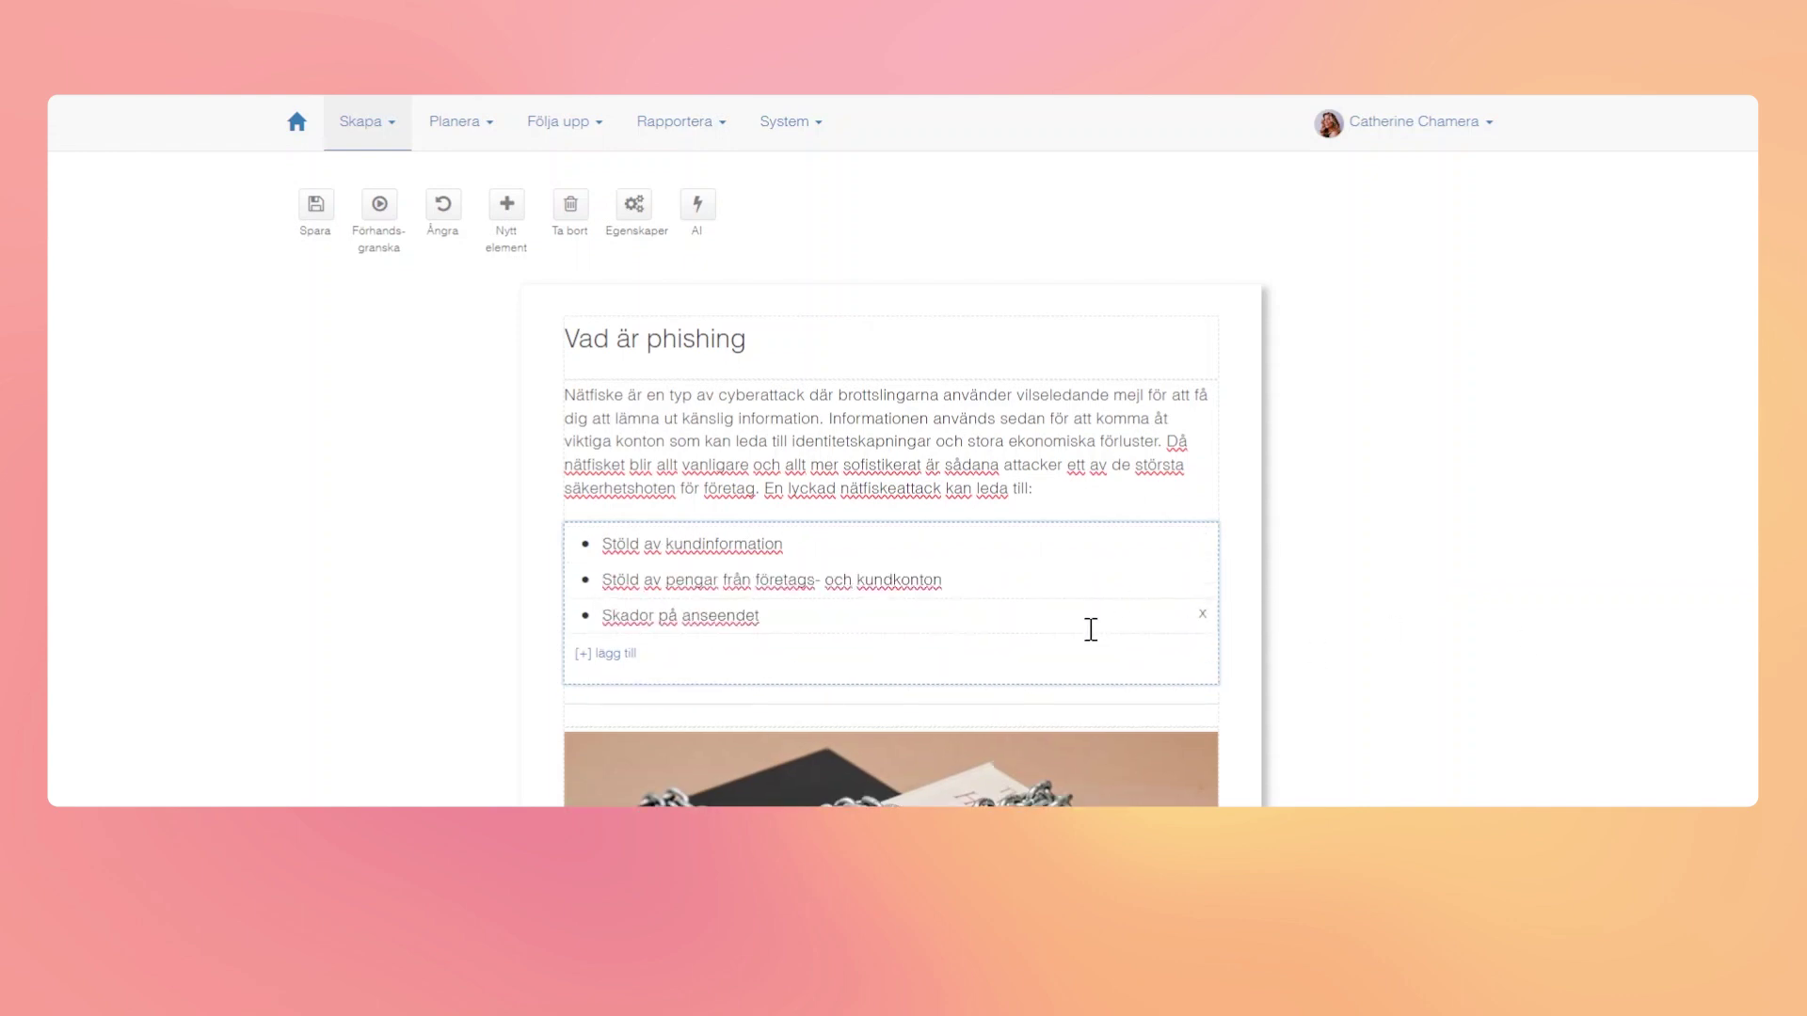
left_click(626, 653)
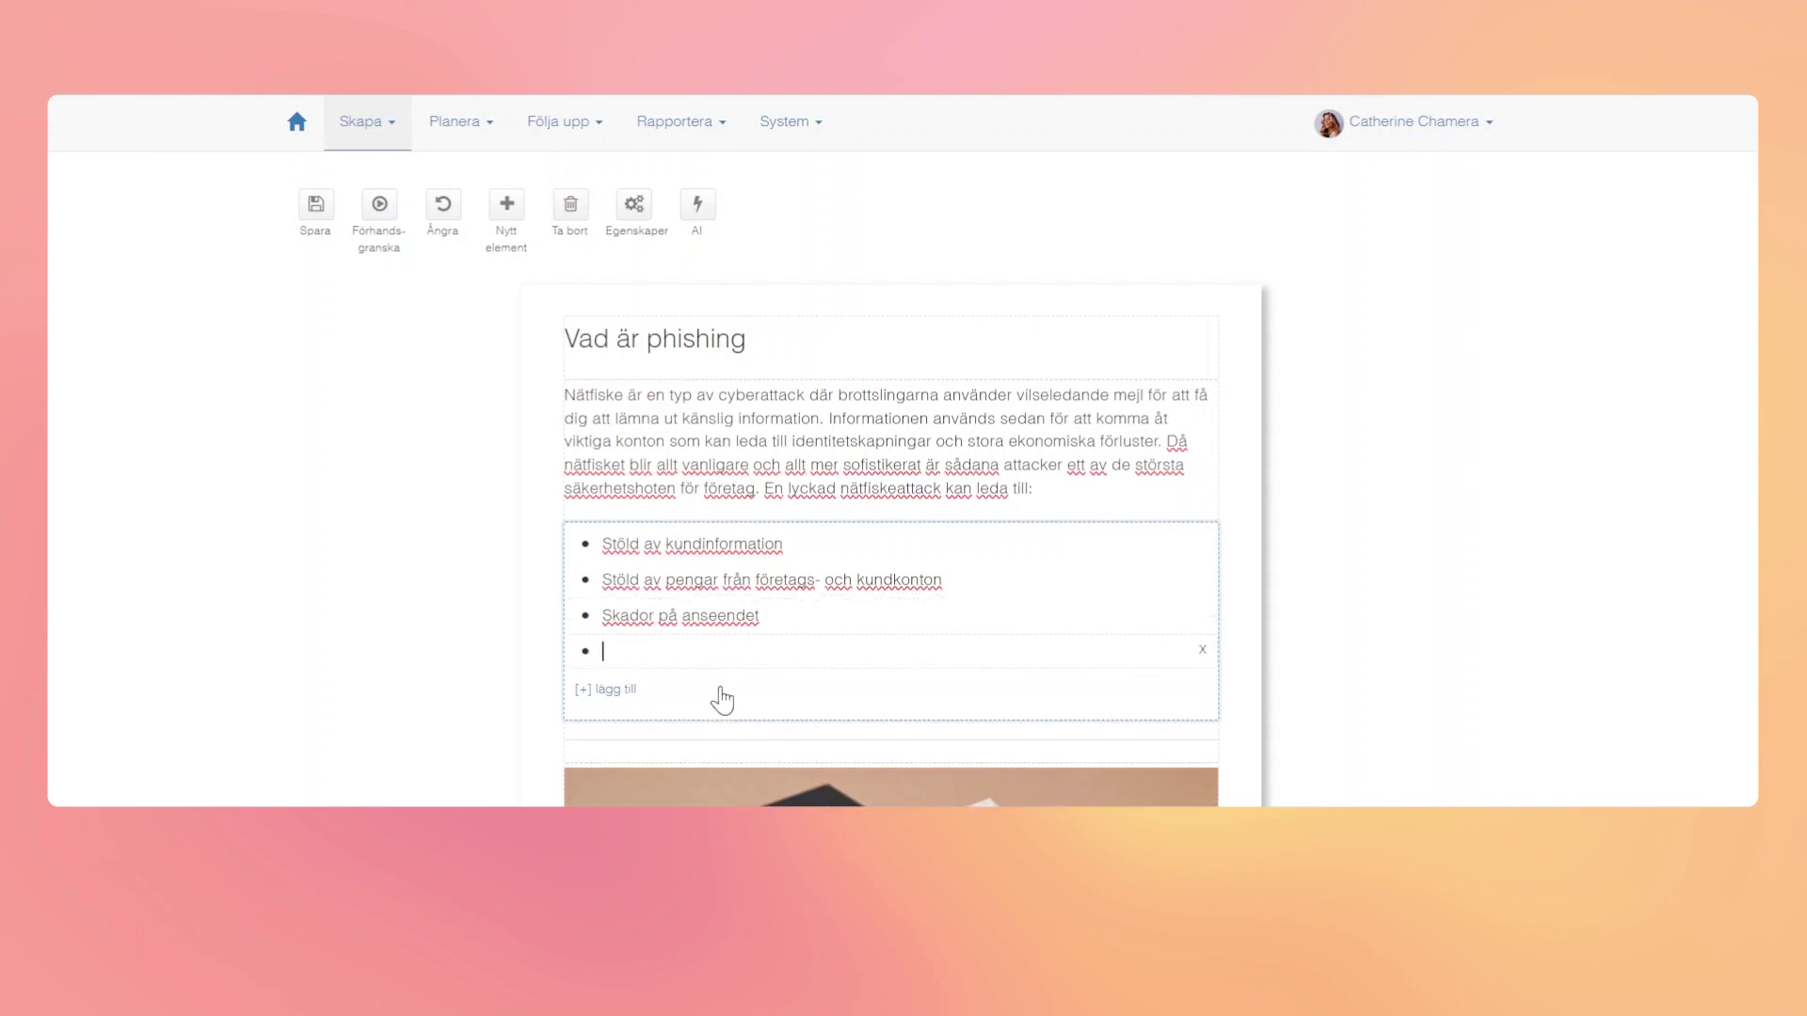
type("Installation av skadlig programvara och Ransomware")
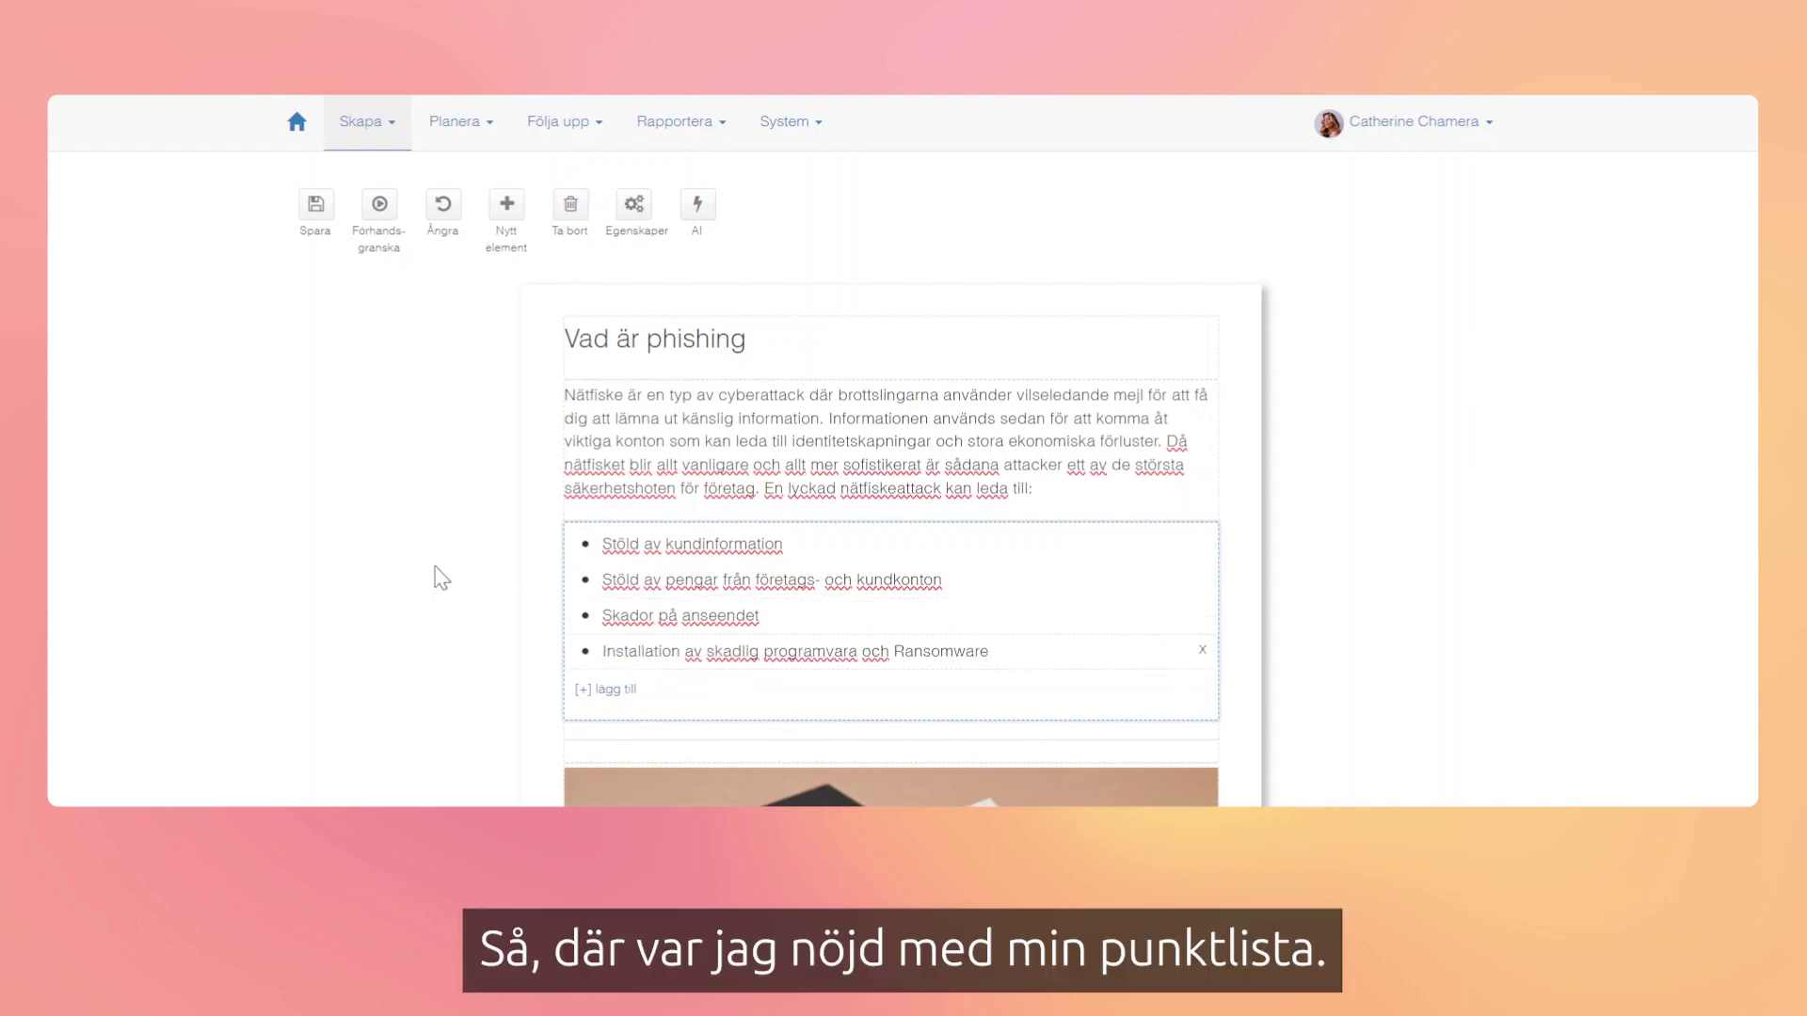
Step: Add a Video element between the body text and the bulleted list
scroll(936, 464, "down", 4)
scroll(1110, 452, "up", 4)
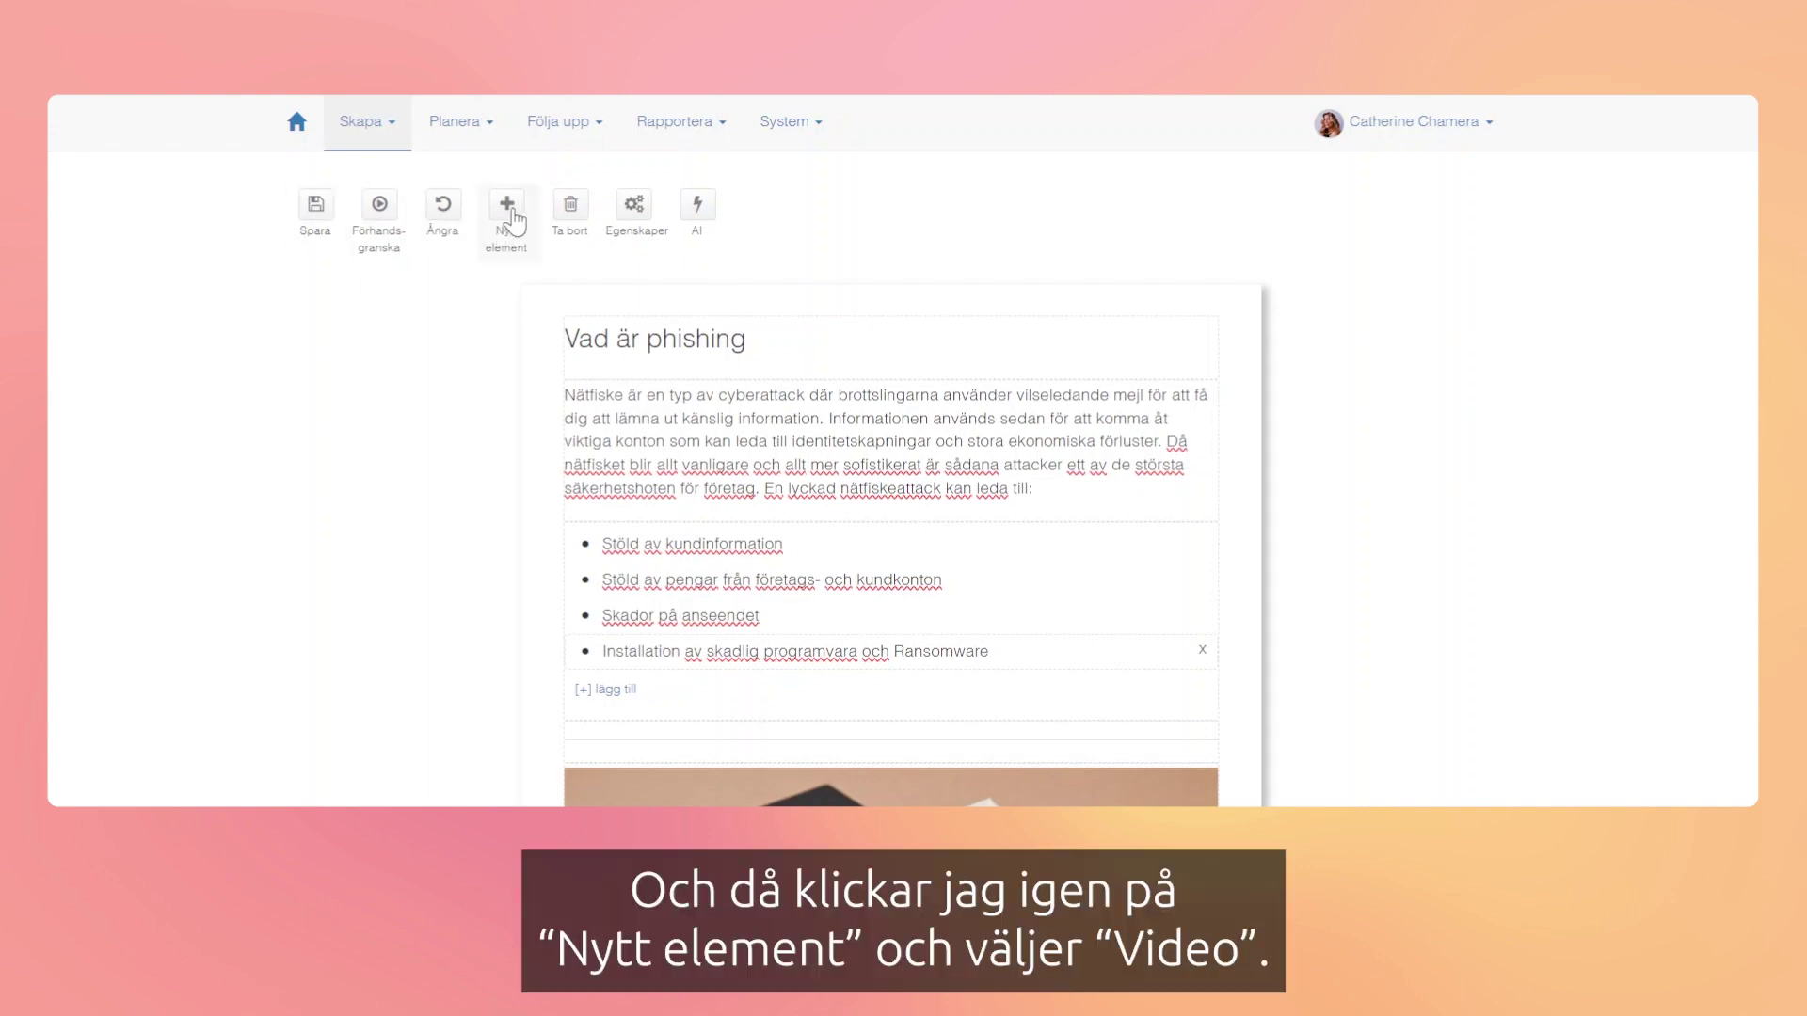
left_click(509, 206)
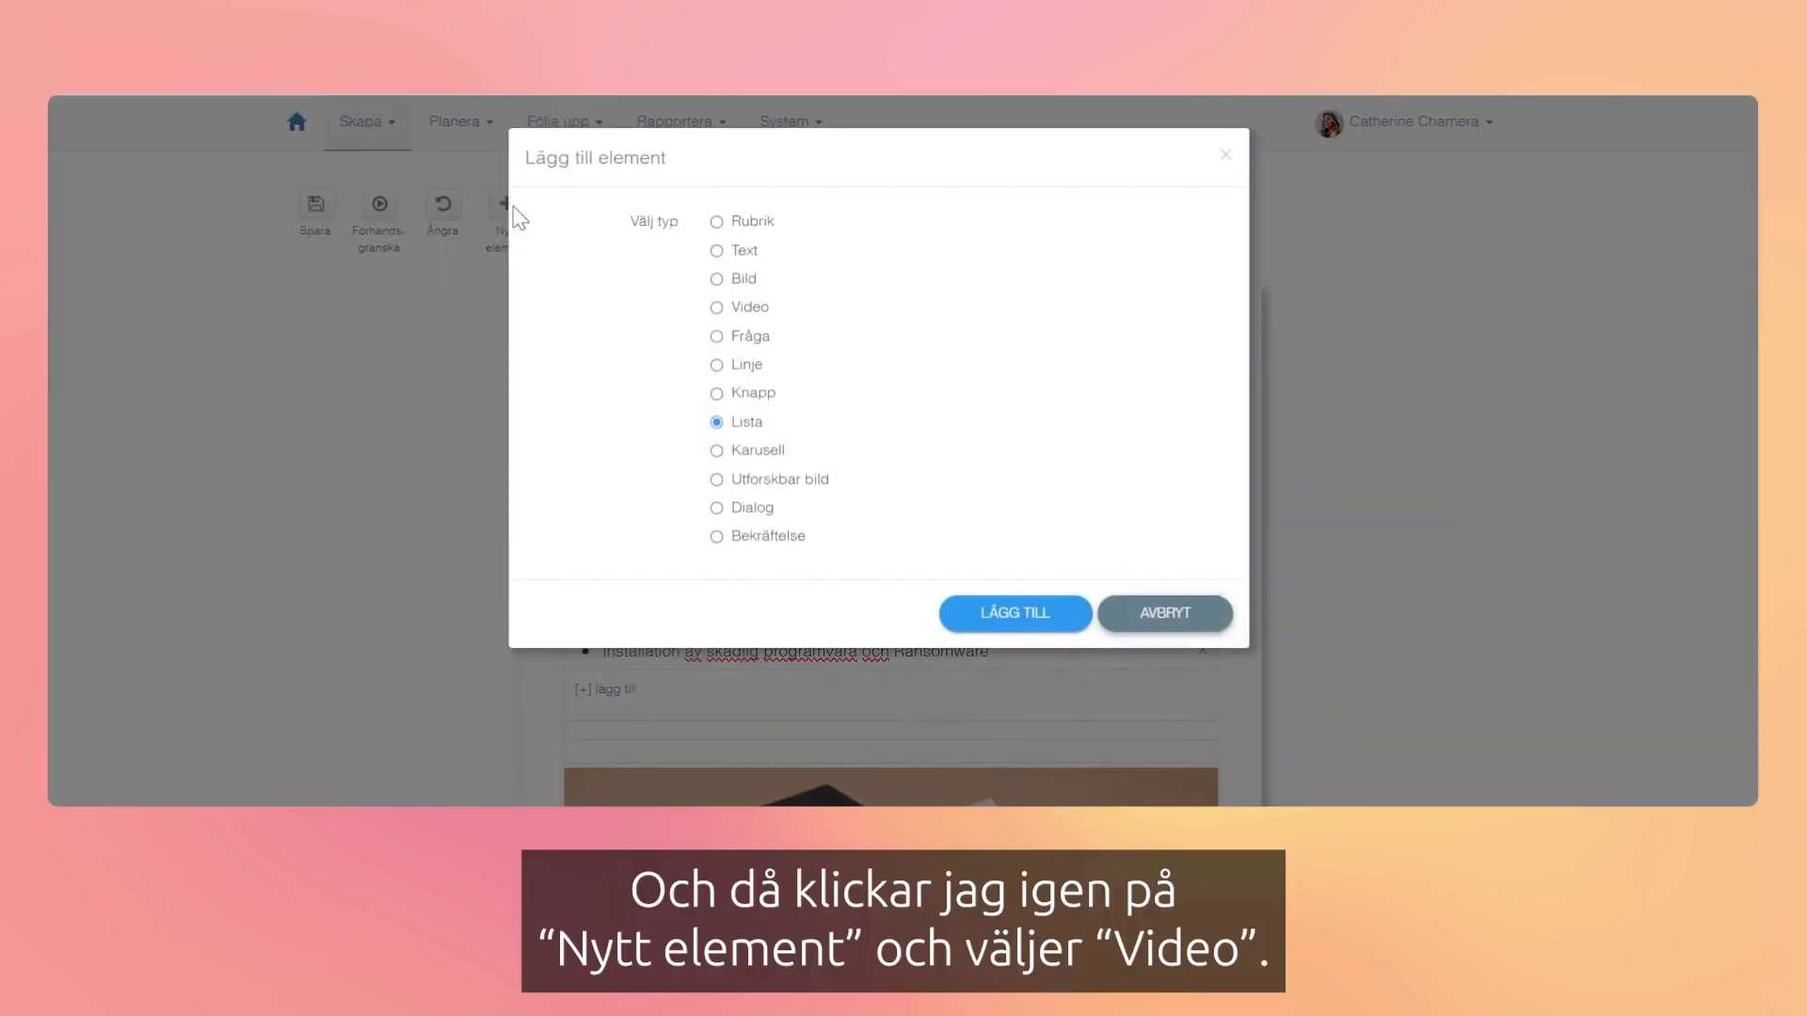
left_click(740, 312)
left_click(1006, 625)
scroll(1002, 602, "down", 2)
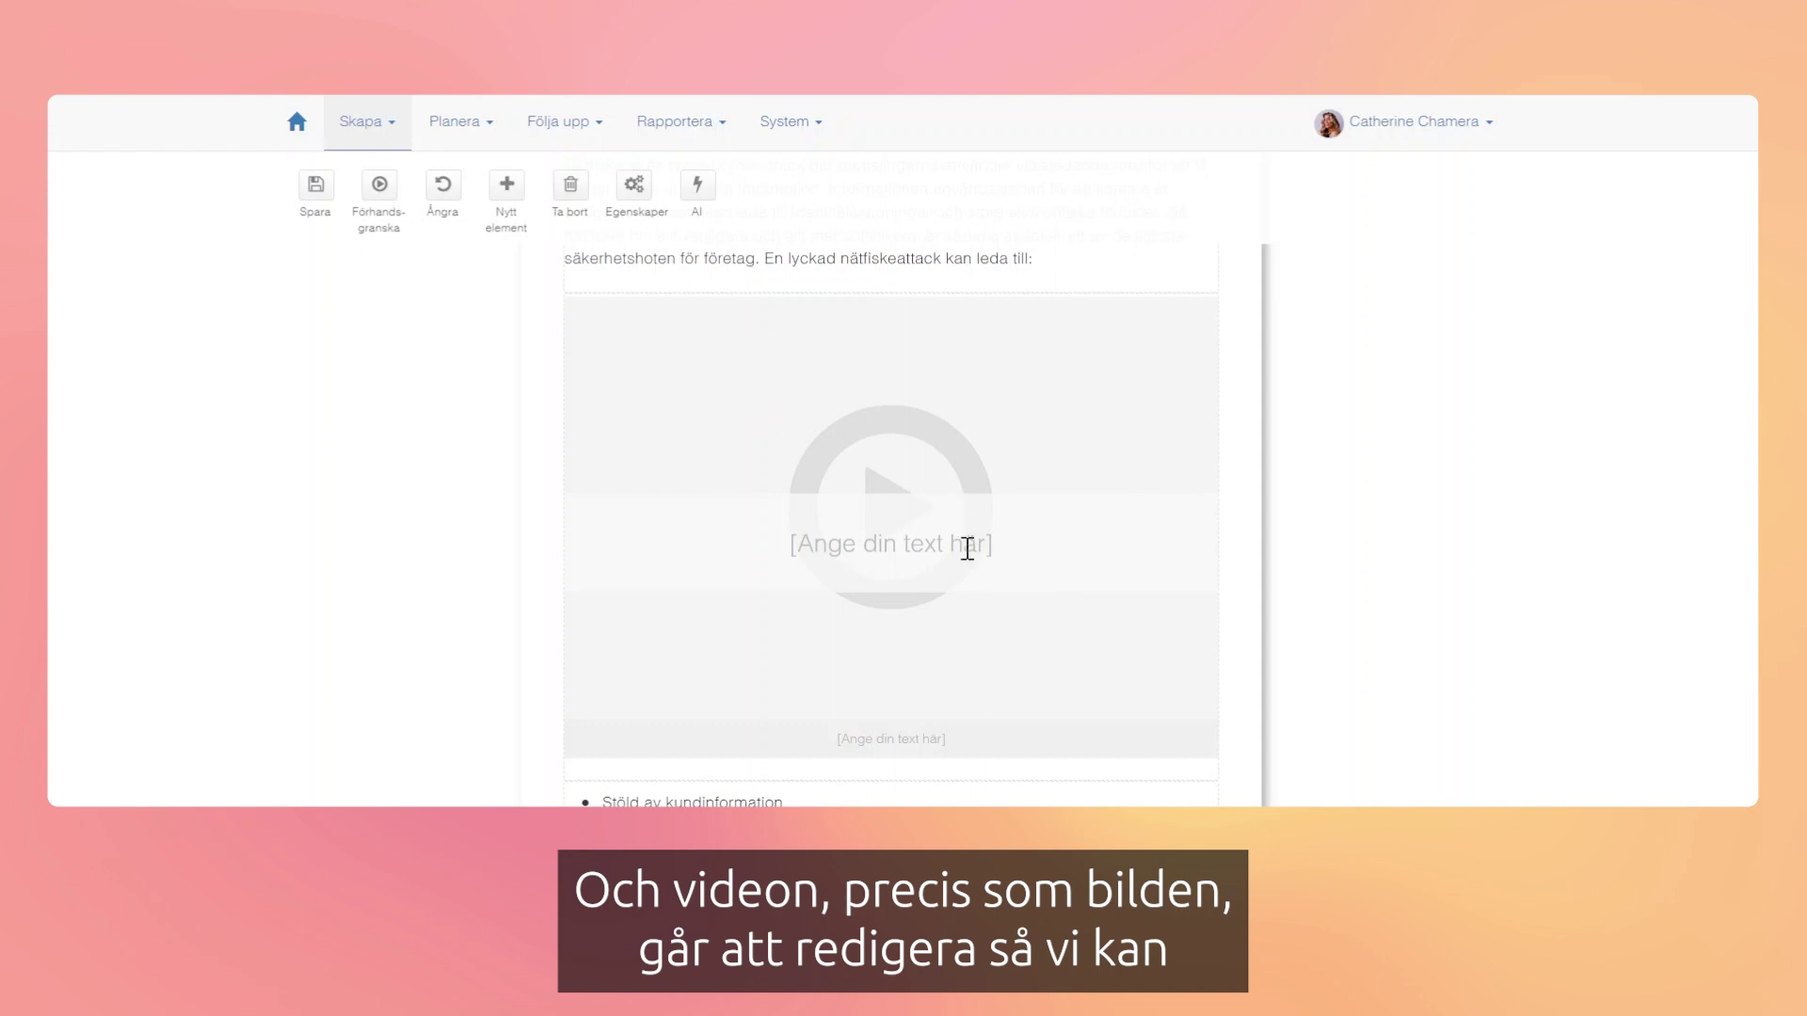
Step: In the video element's properties, turn off Visa bildtext, Visa textöverlagring and Användaren måste se hela videon för att slutföra sidan
left_click(1035, 363)
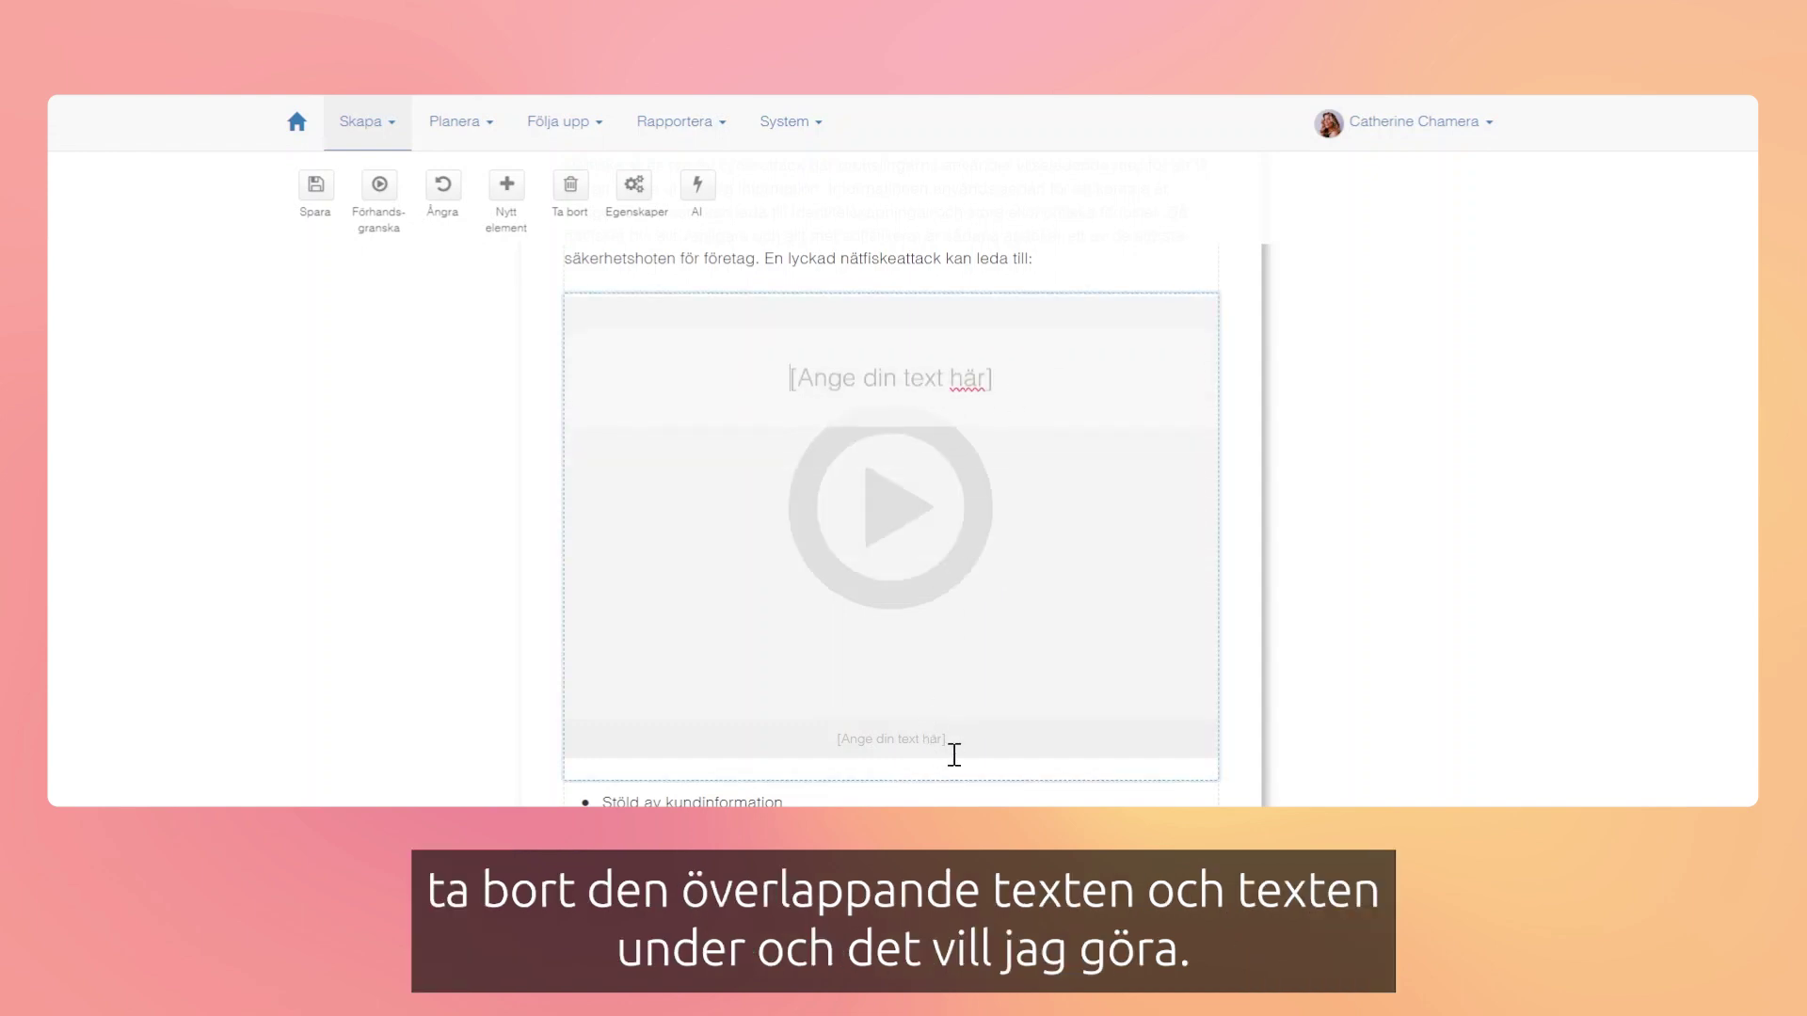
right_click(676, 501)
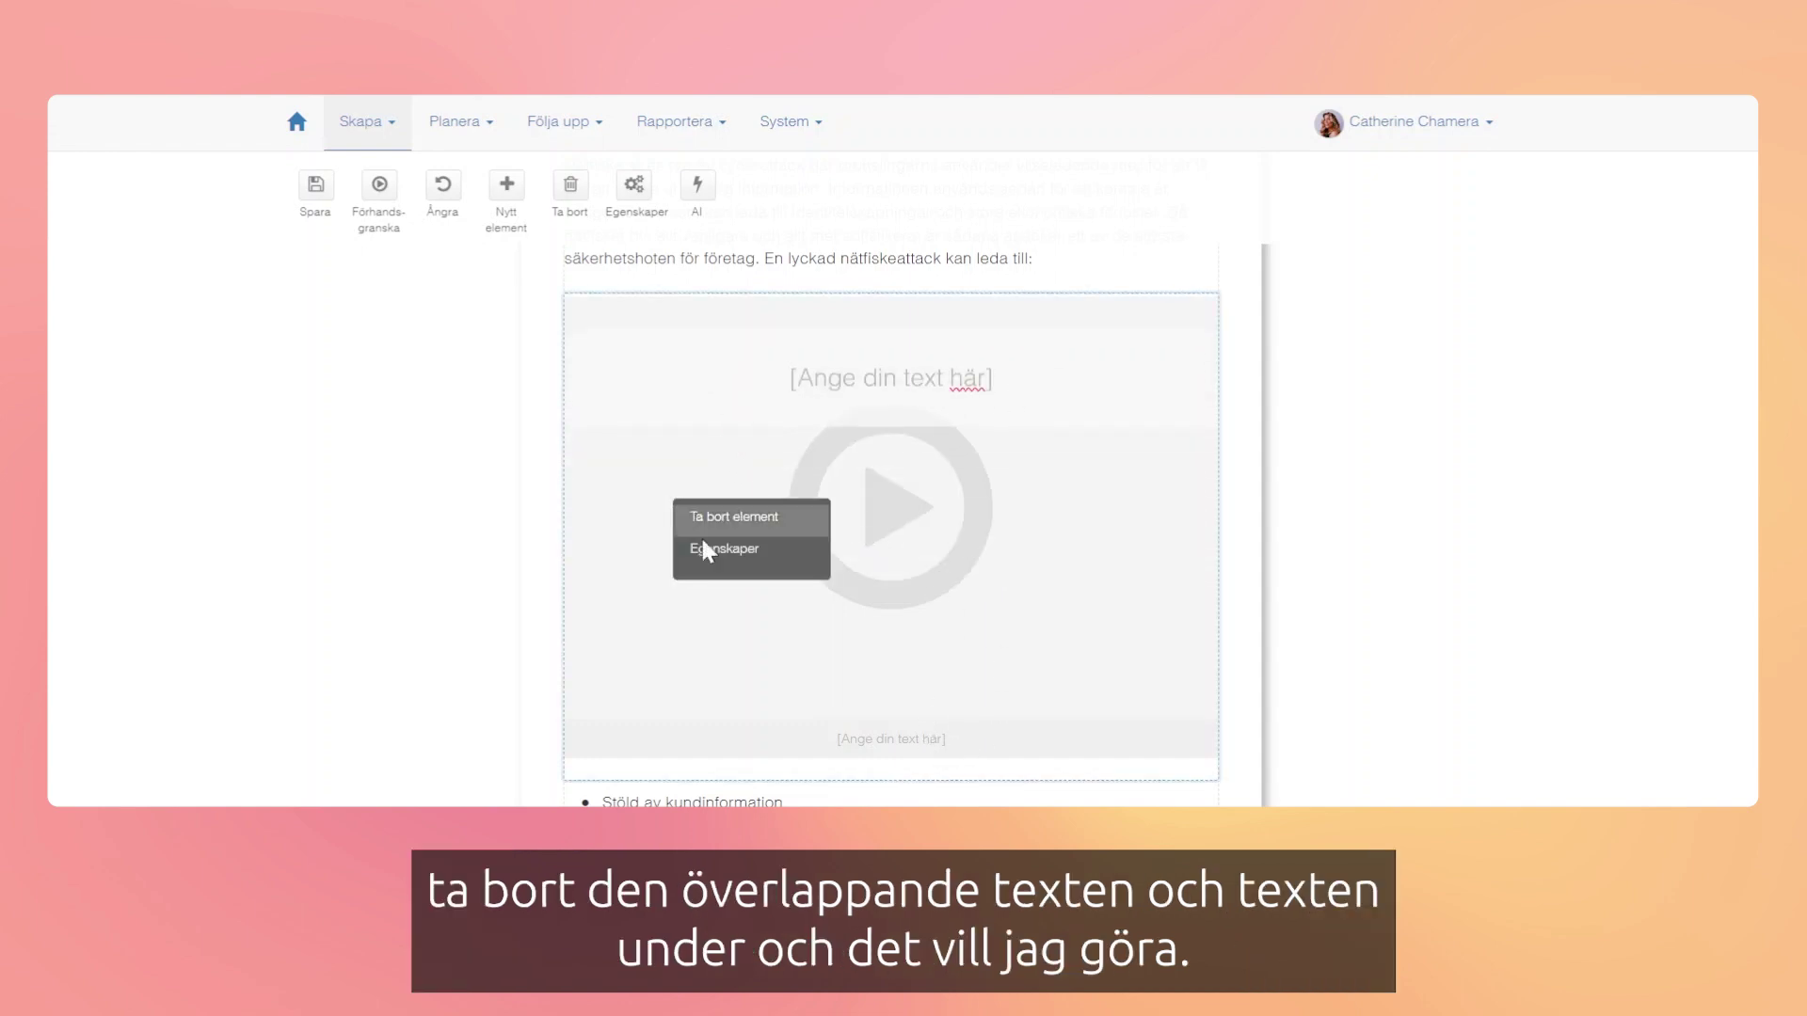
left_click(731, 563)
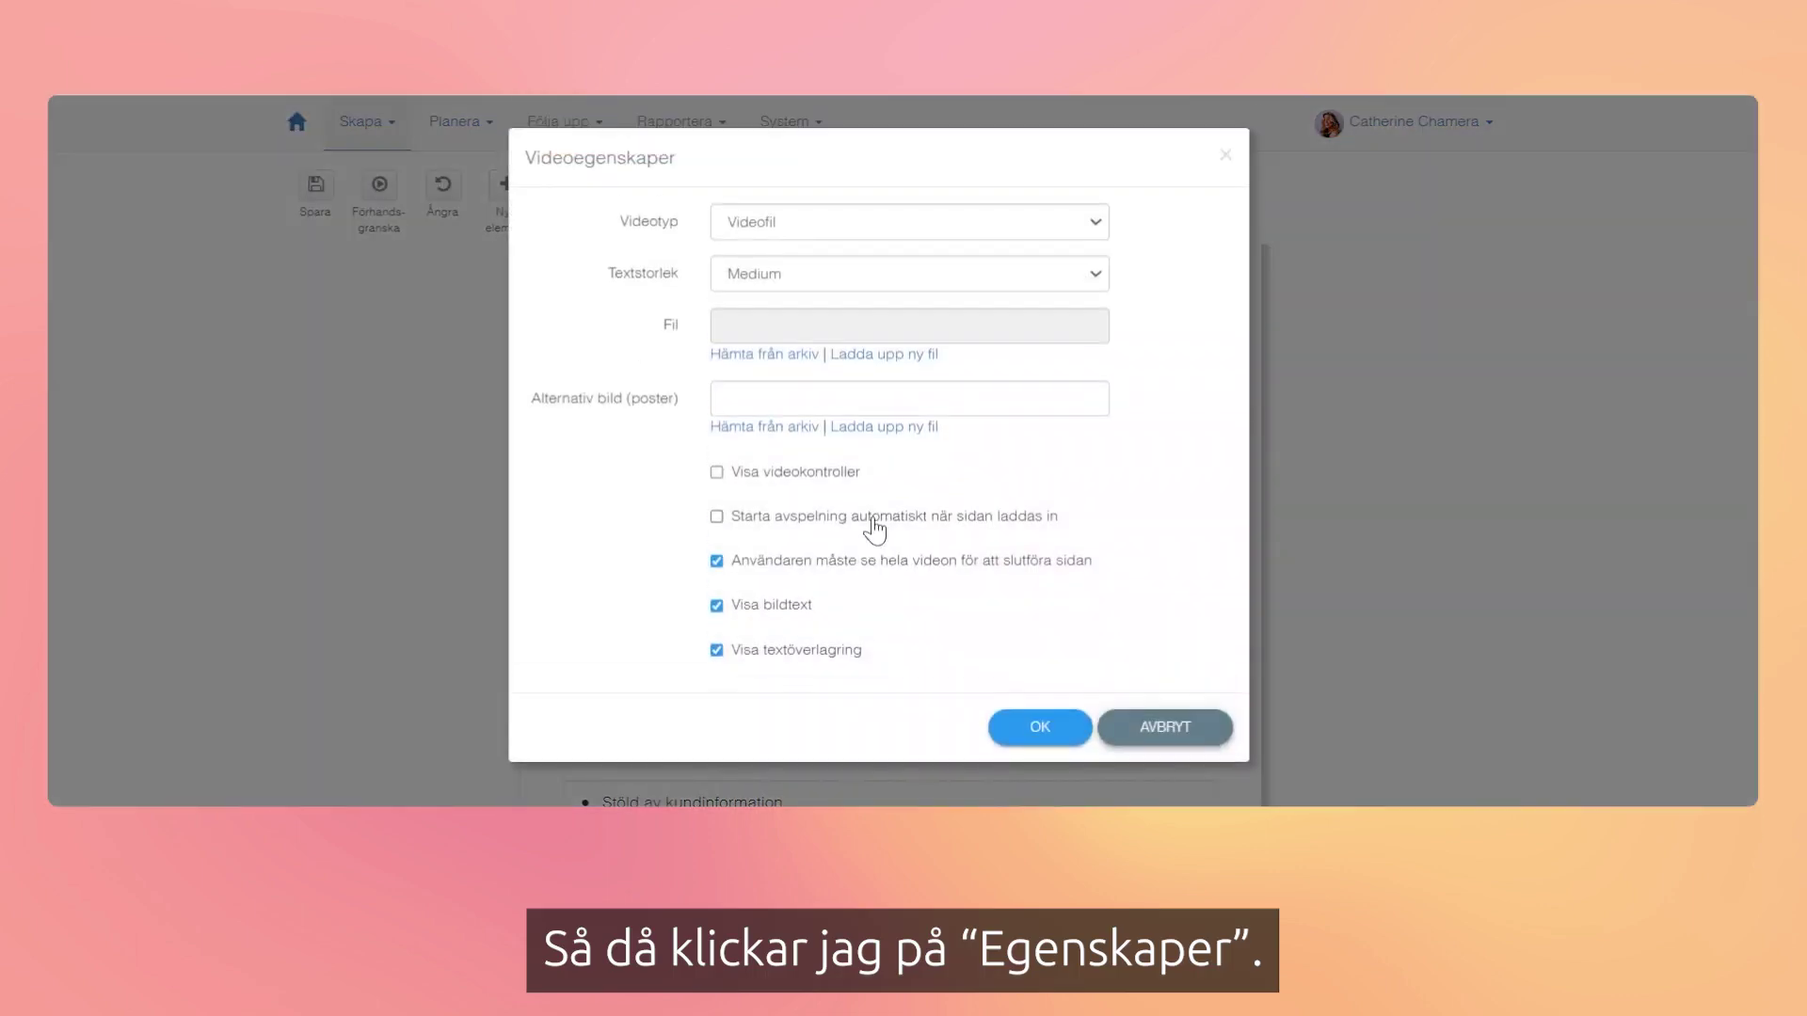
left_click(717, 607)
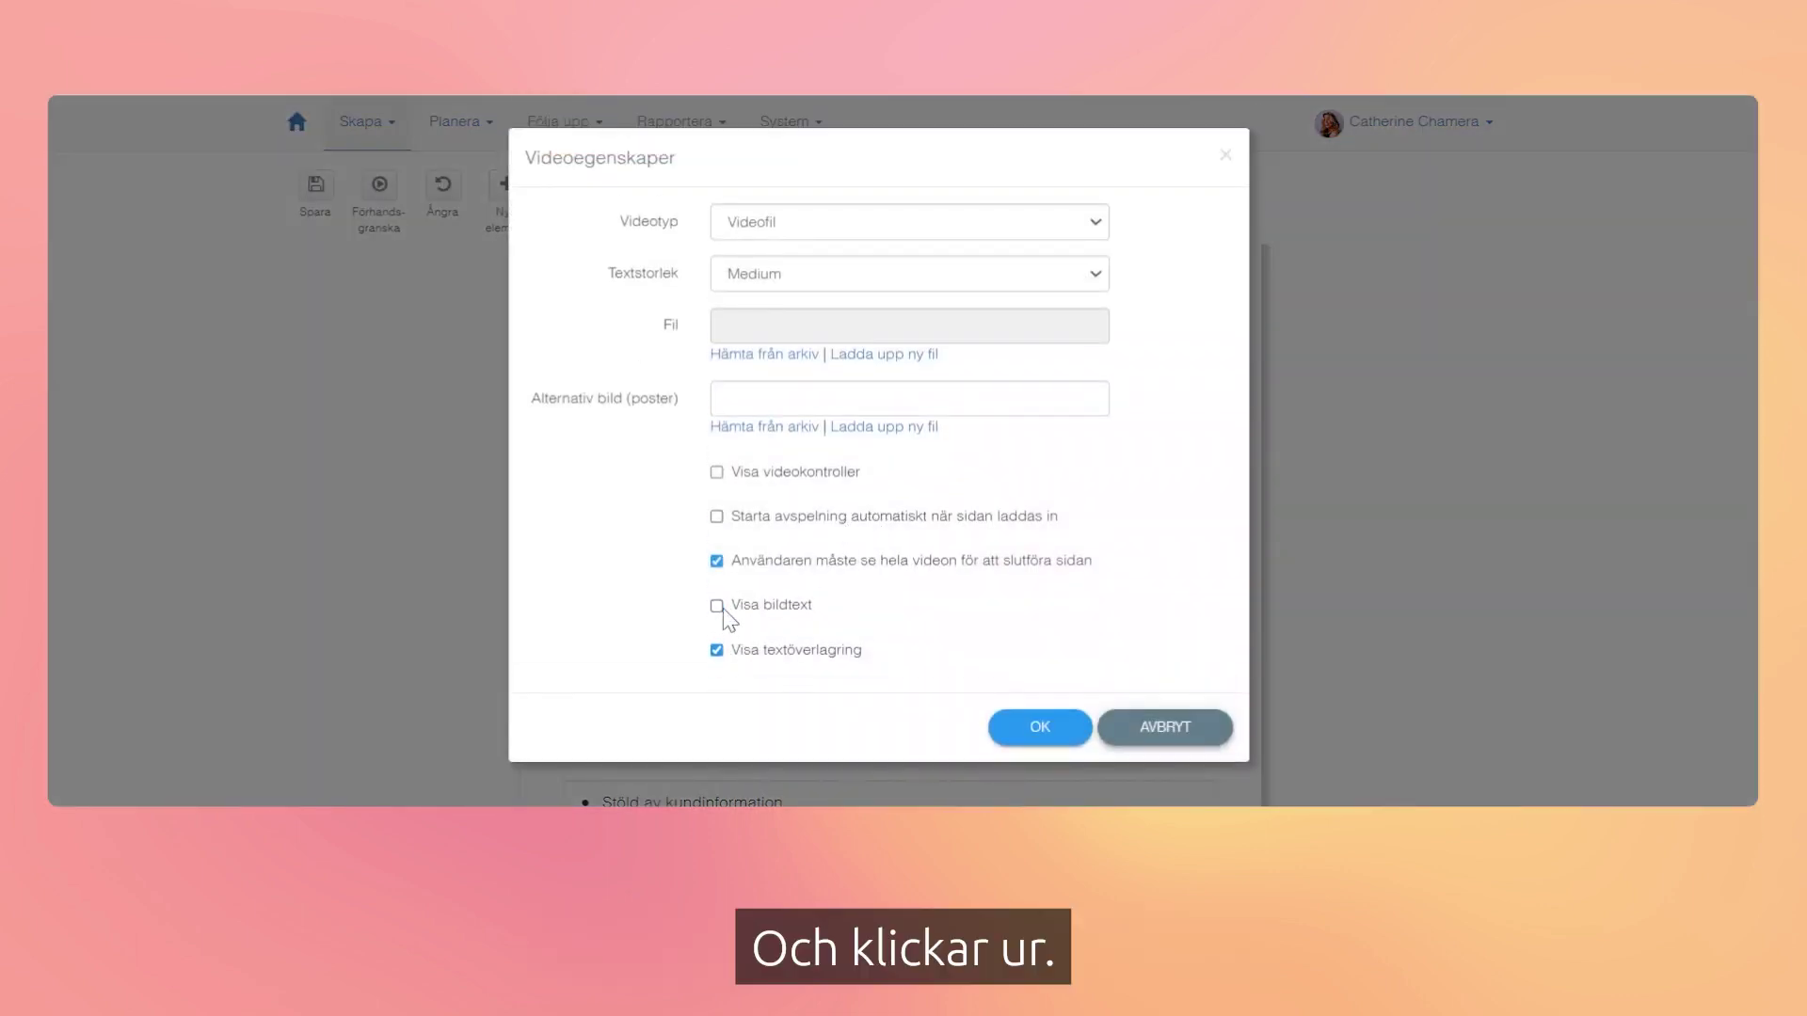
left_click(718, 651)
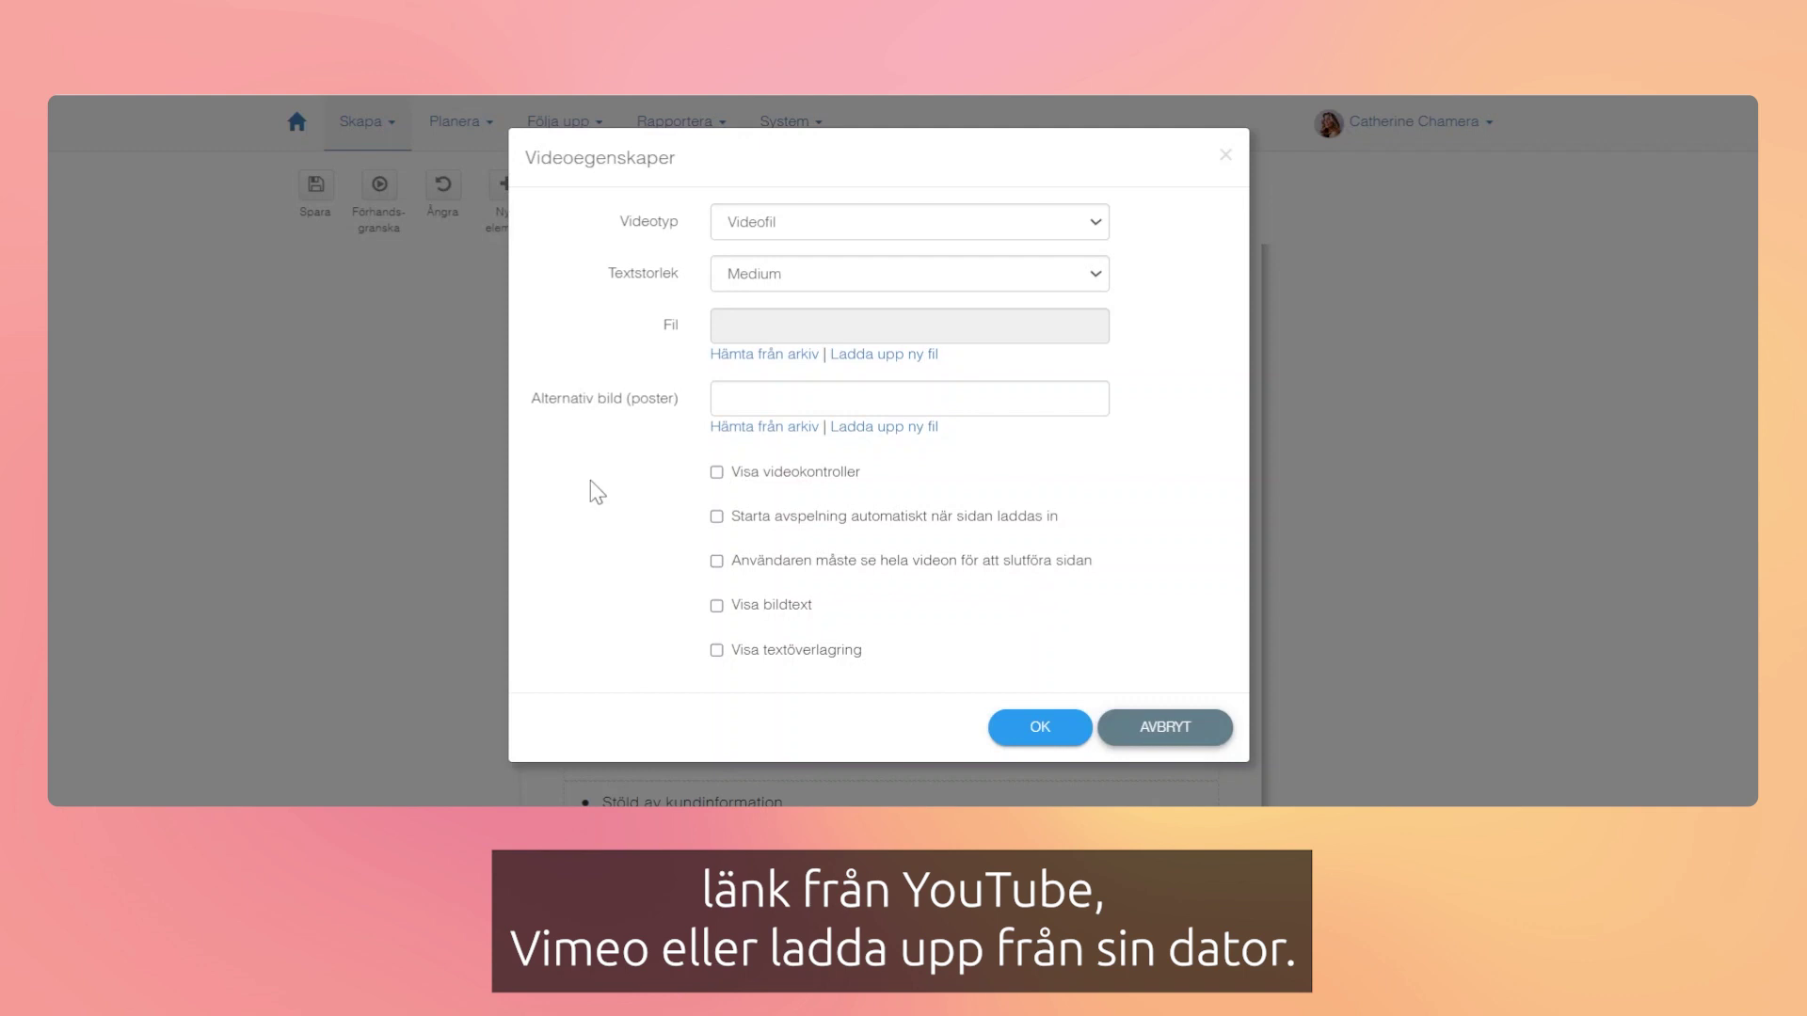
left_click(932, 236)
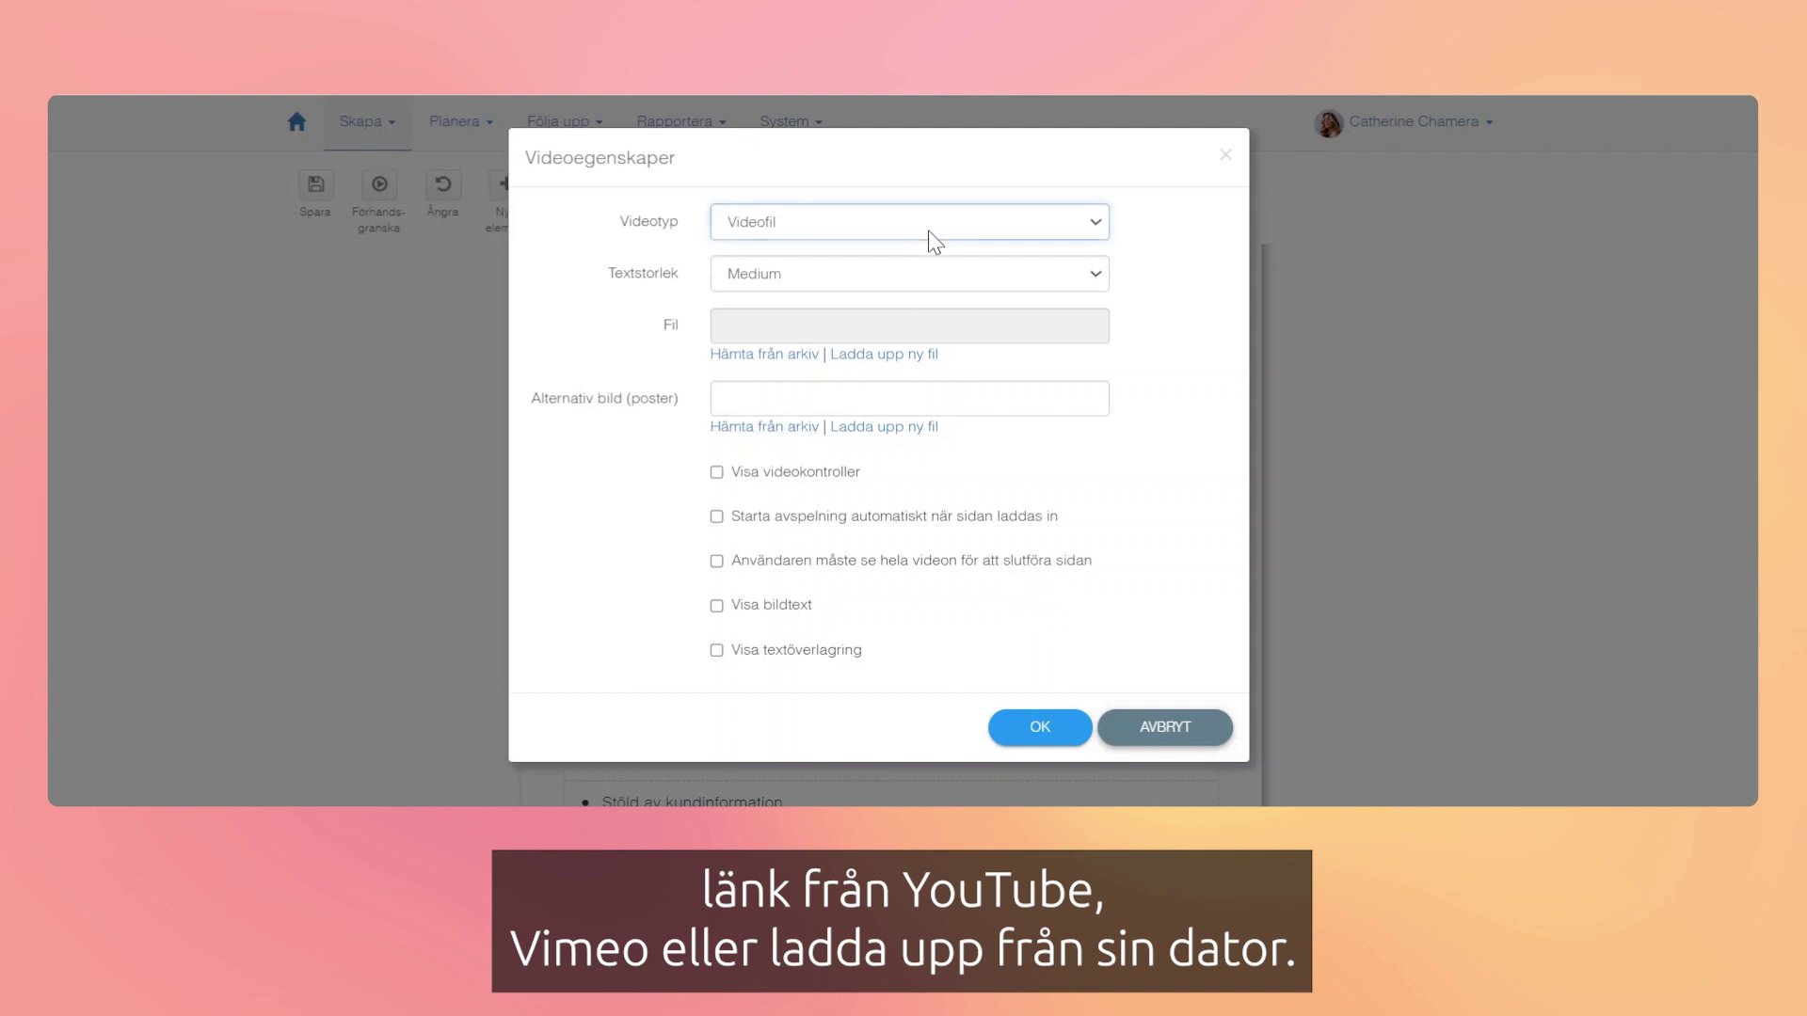
left_click(849, 285)
left_click(762, 326)
type("https://www.youtube.com/watch?v=XsOWczwRVuc")
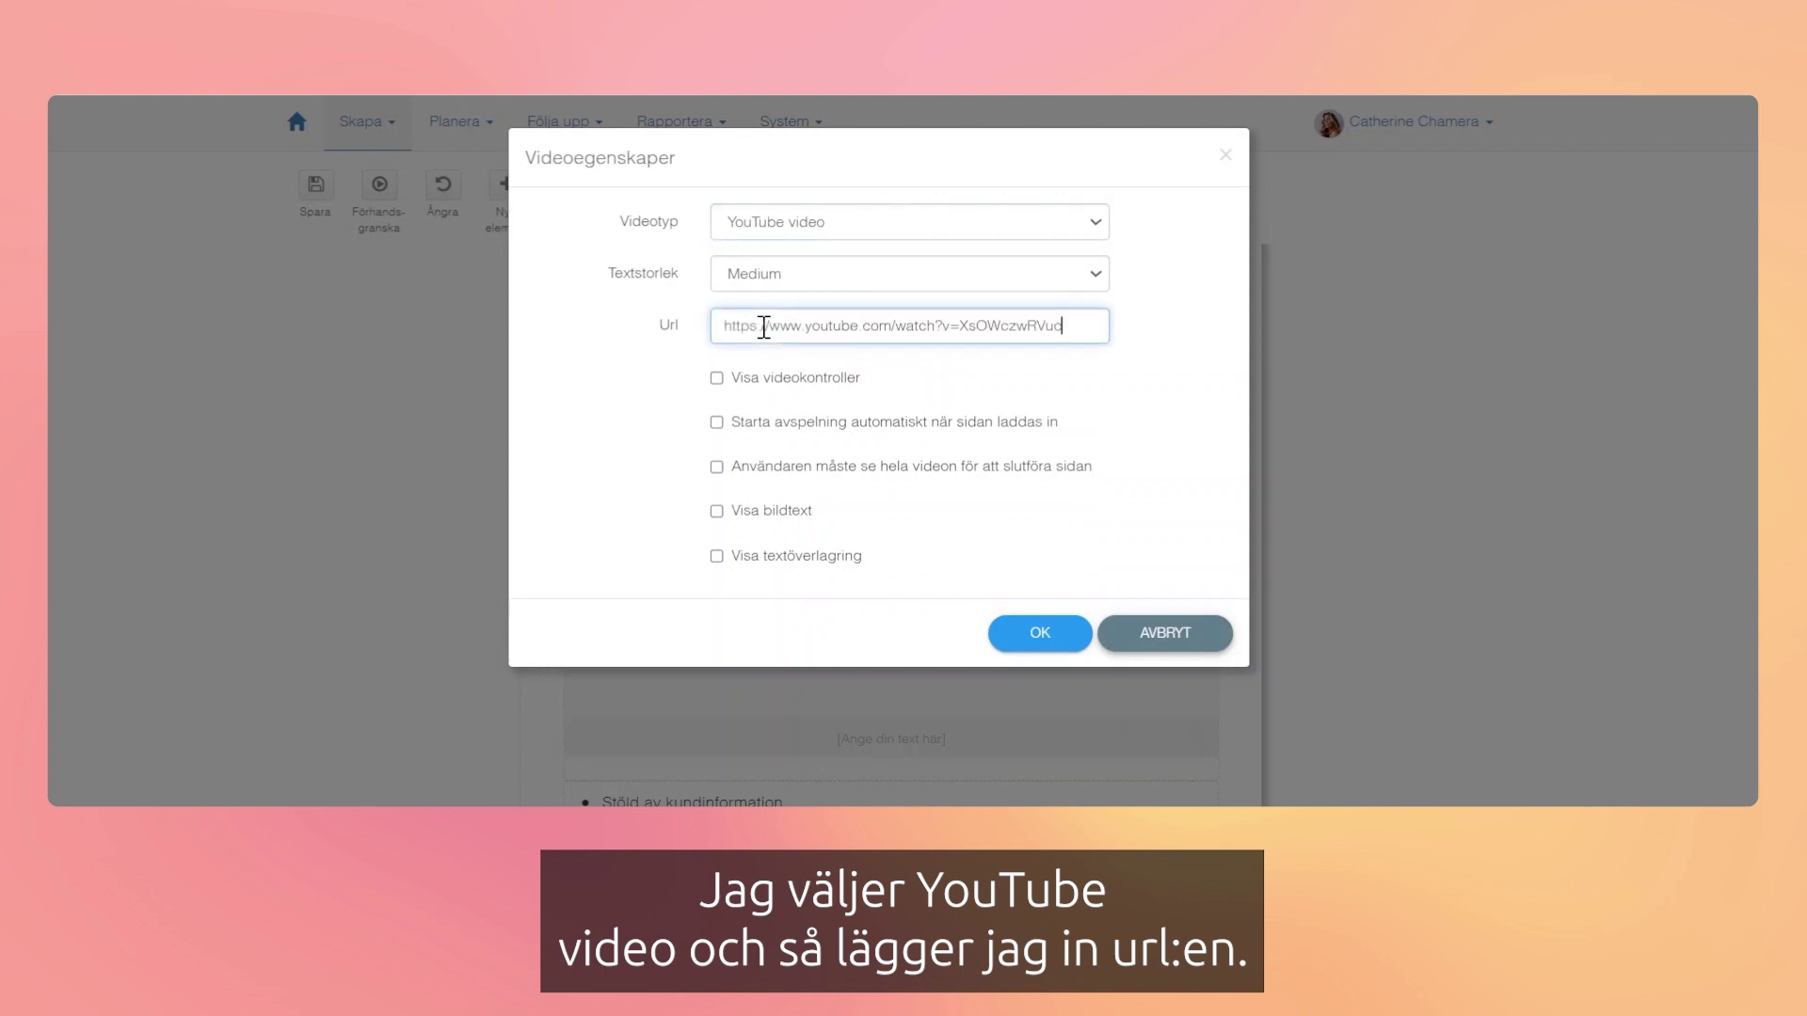
left_click(1025, 636)
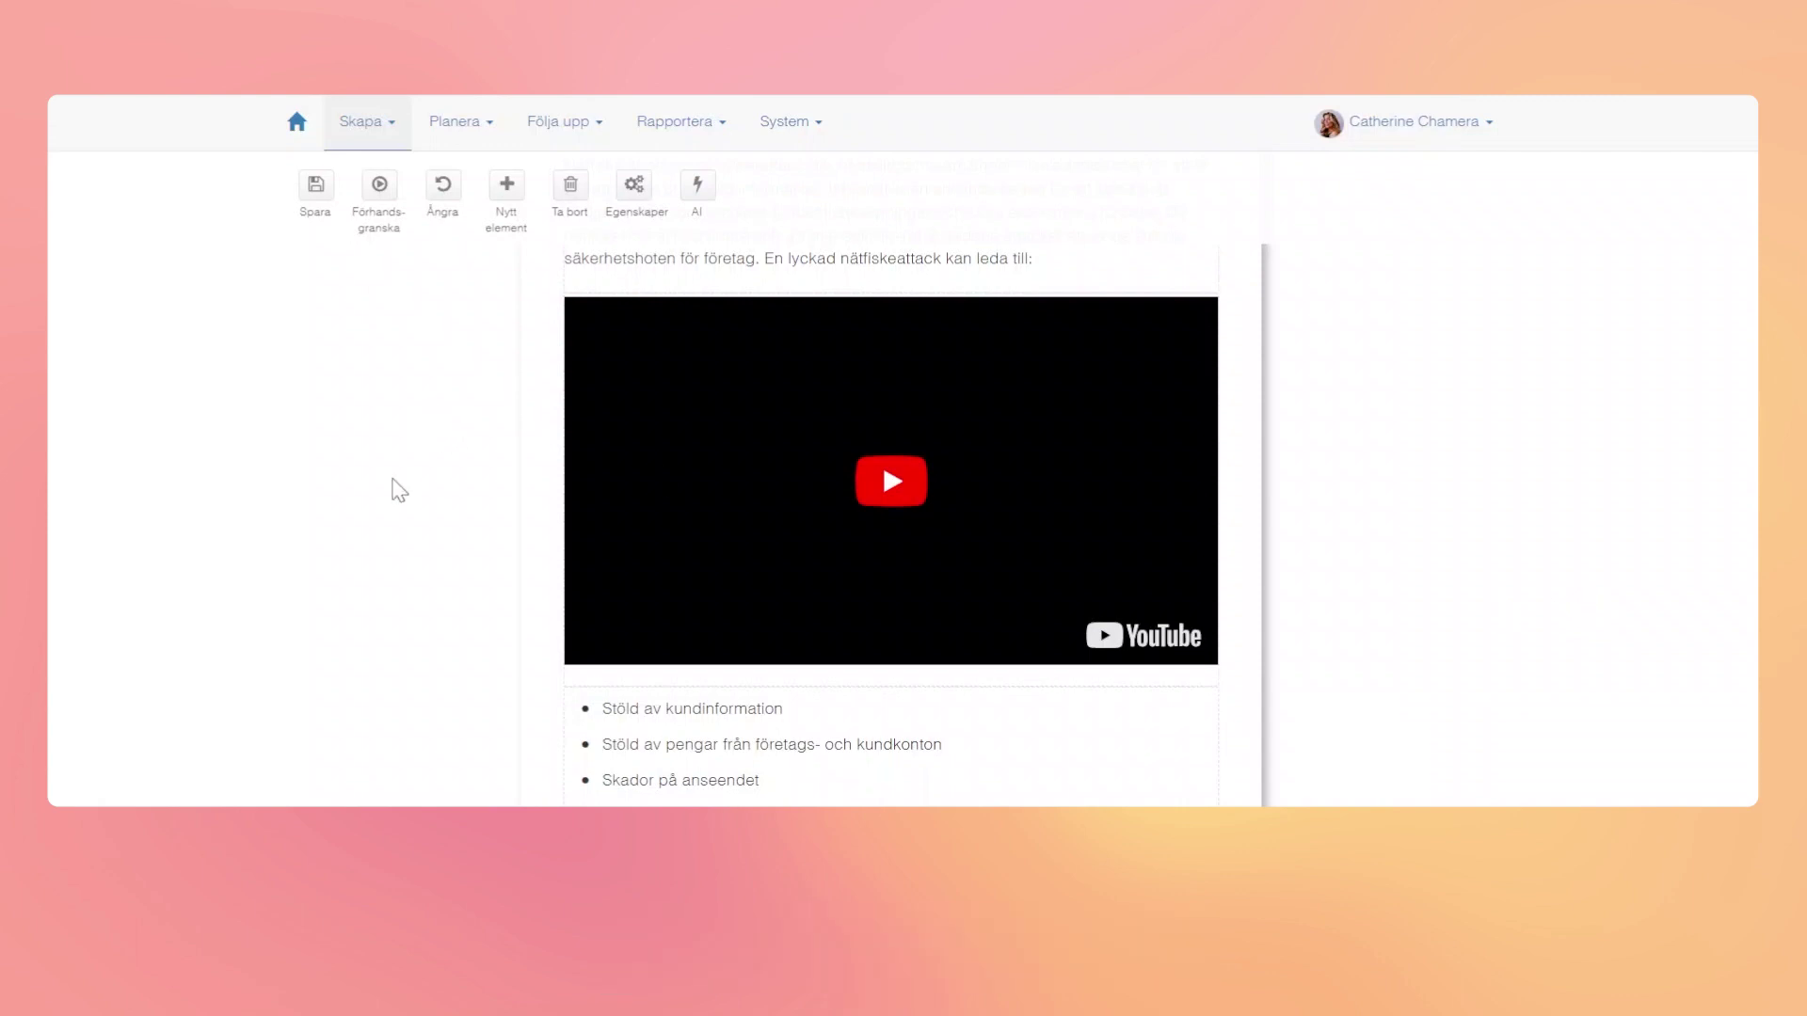
Step: Add an Utforskbar bild element at the end of the page, below the chained-books image
scroll(989, 355, "down", 4)
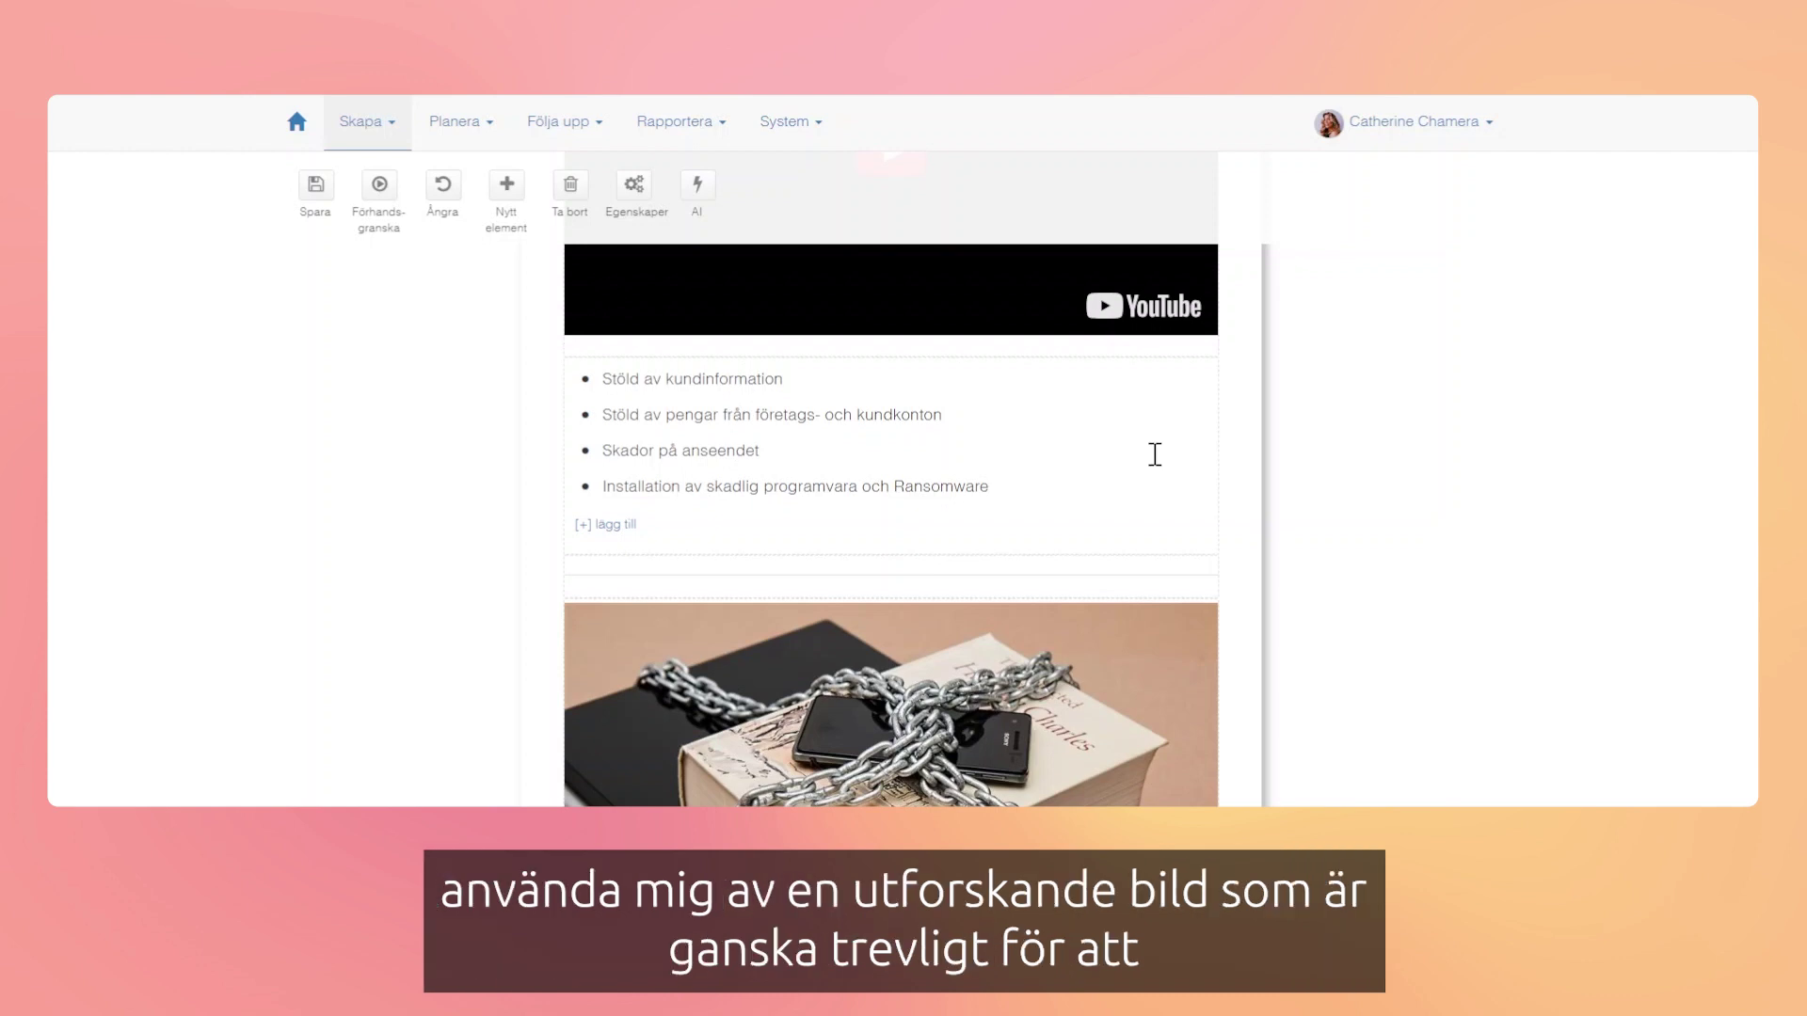
left_click(505, 188)
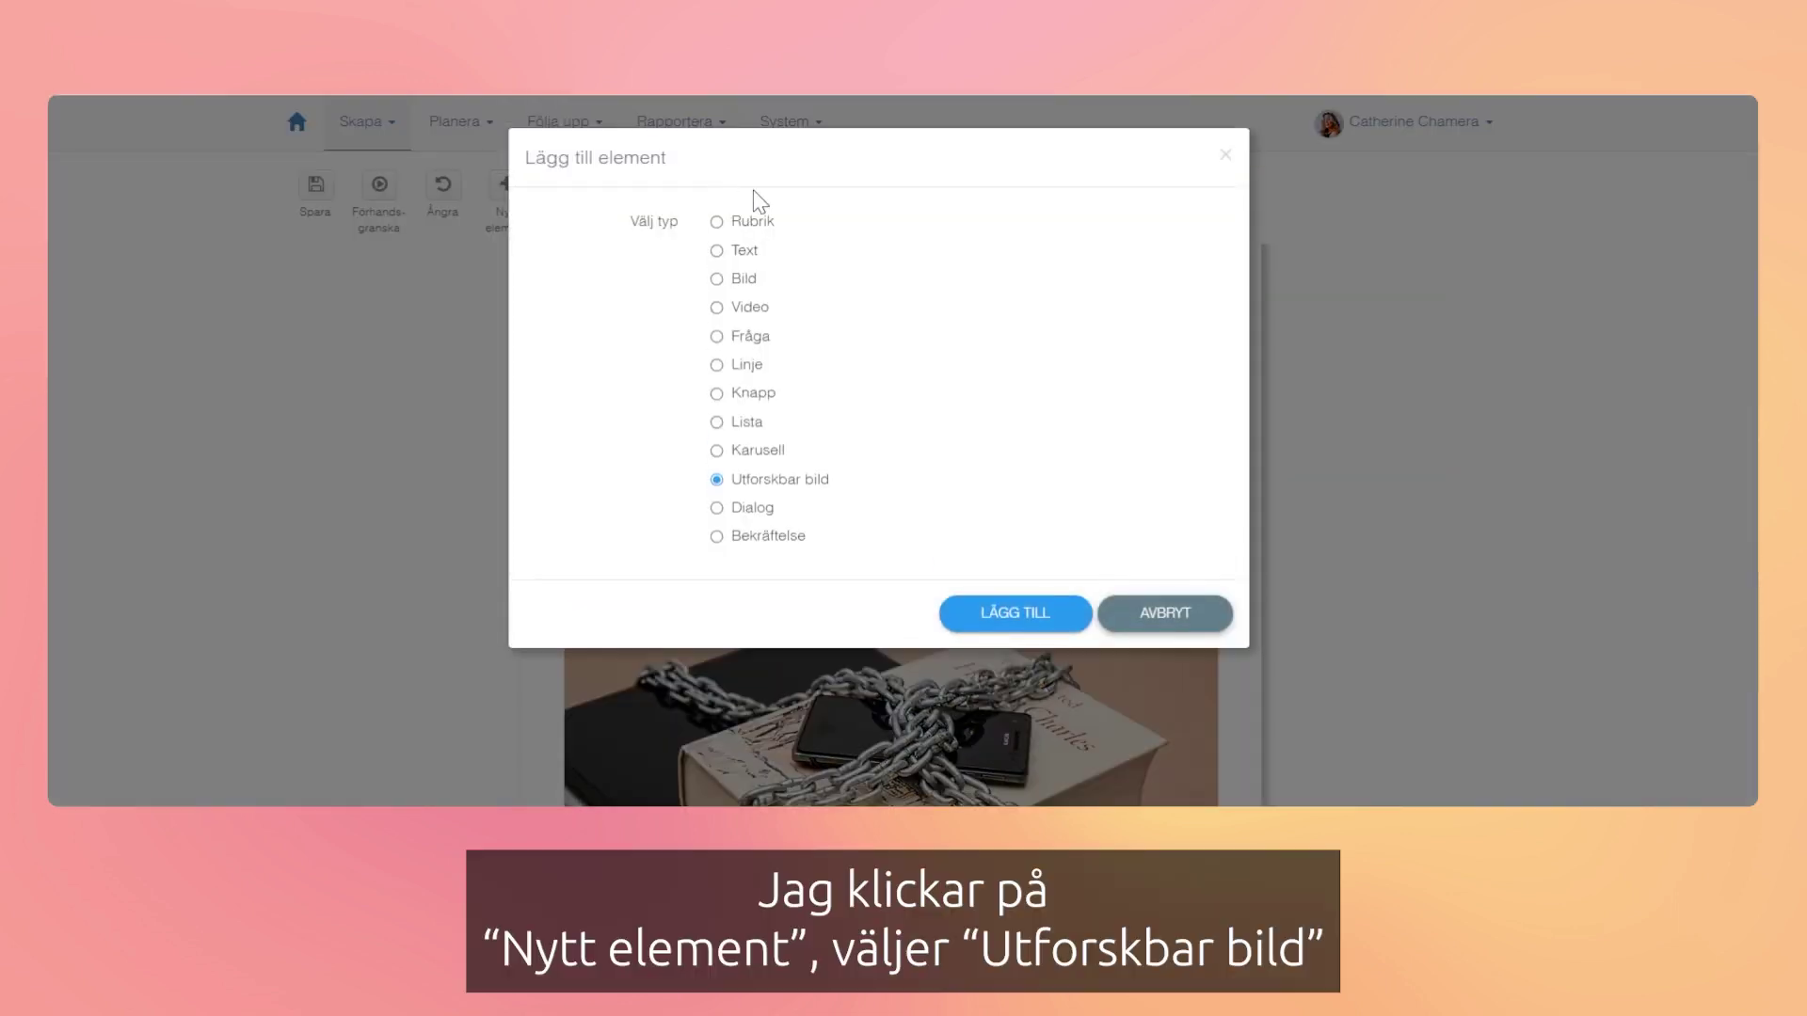
left_click(989, 613)
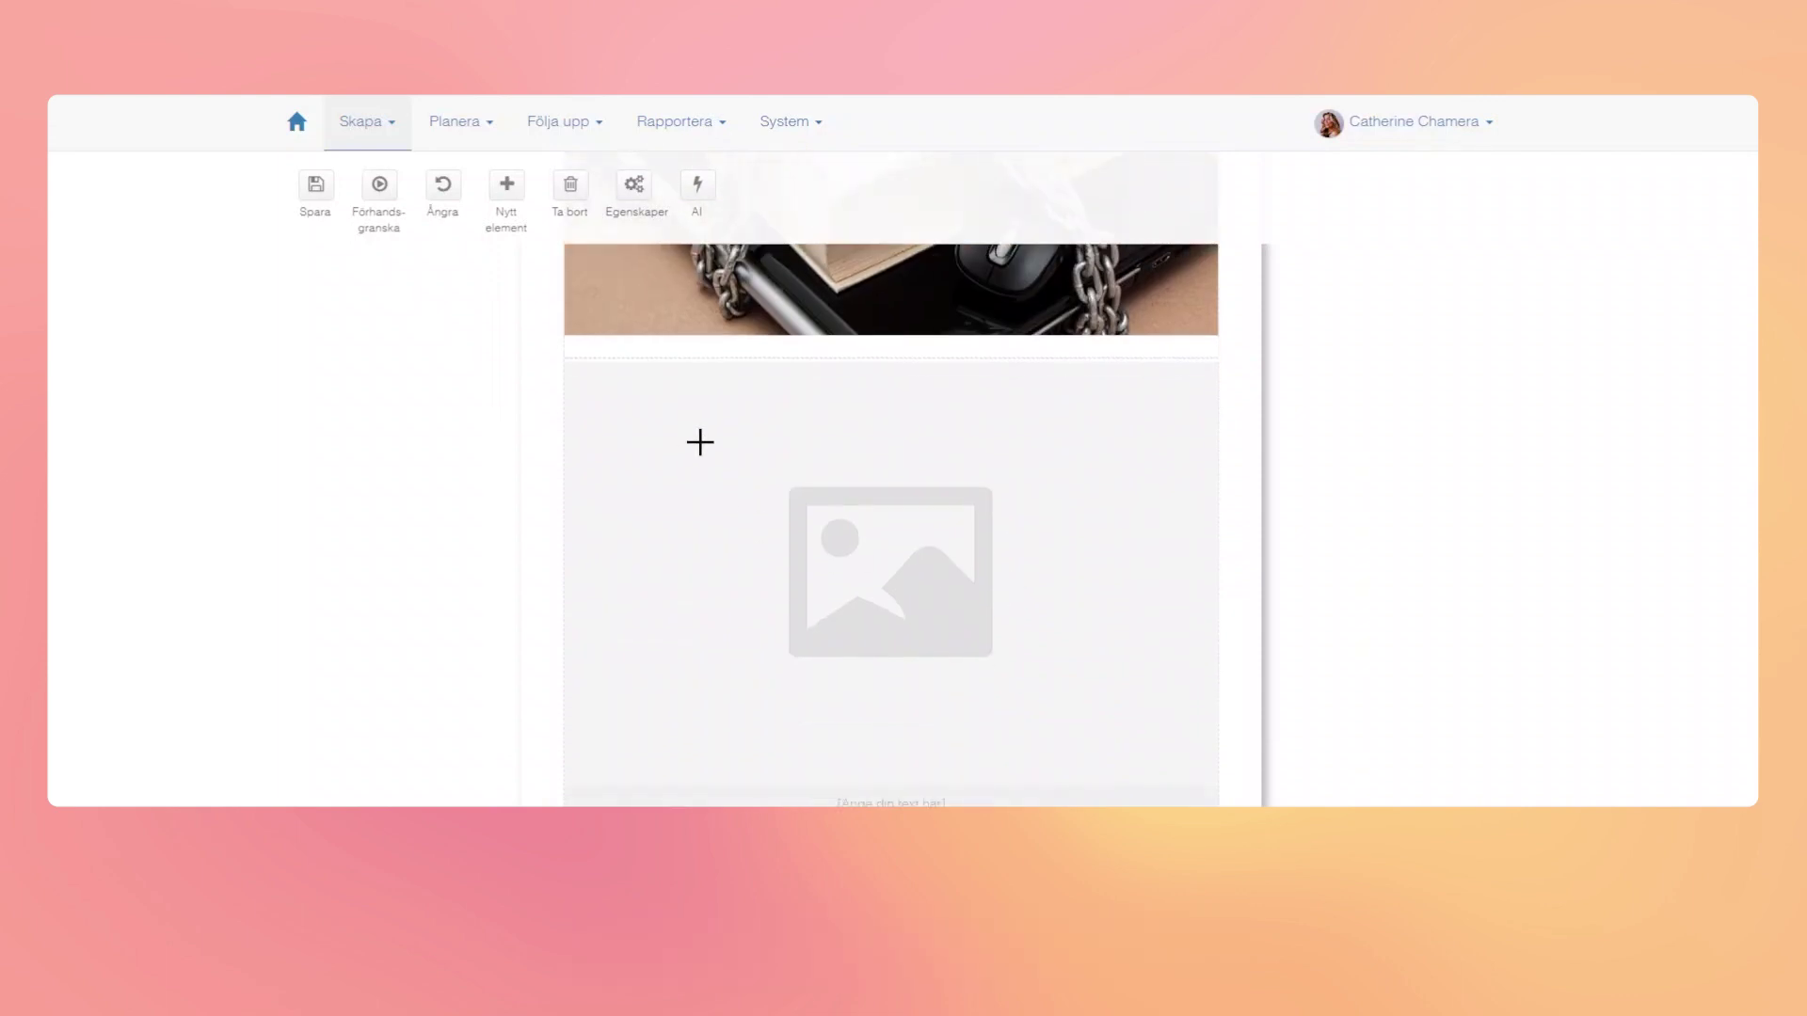
Step: In the explorable image's properties, turn off Visa bildtext, upload the phishing email picture as a new file, and apply
right_click(629, 372)
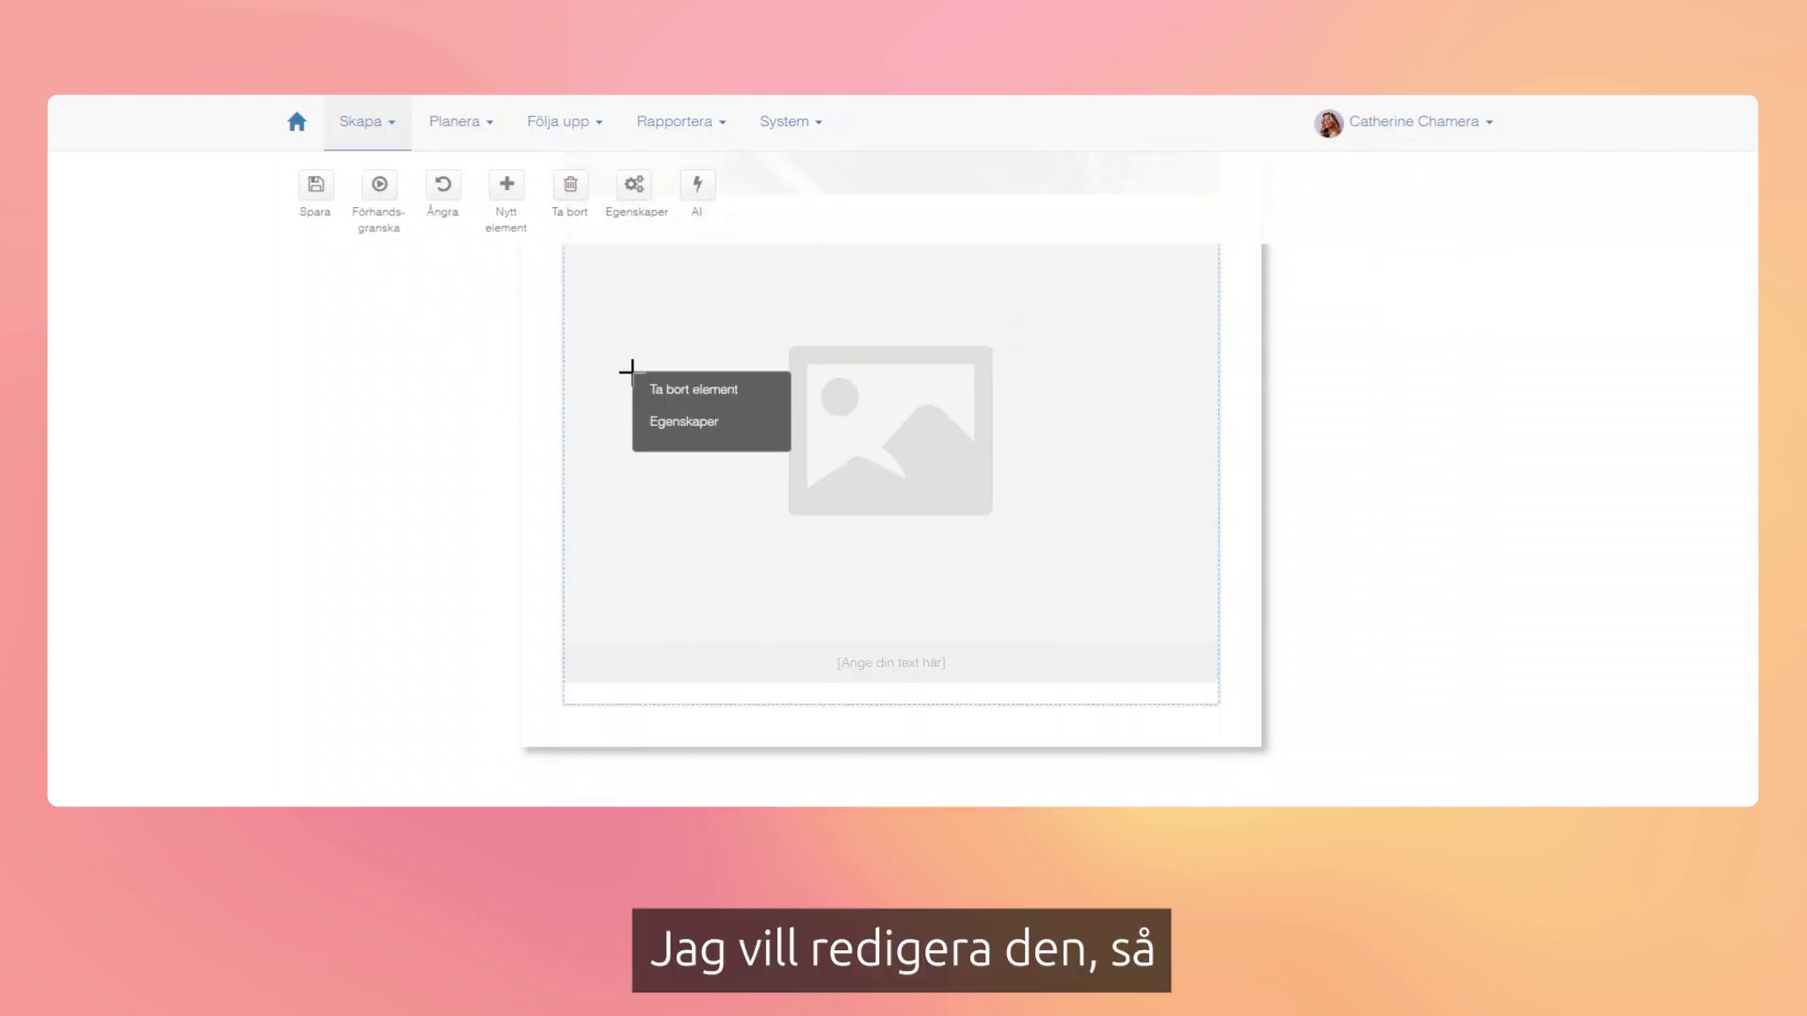
left_click(674, 422)
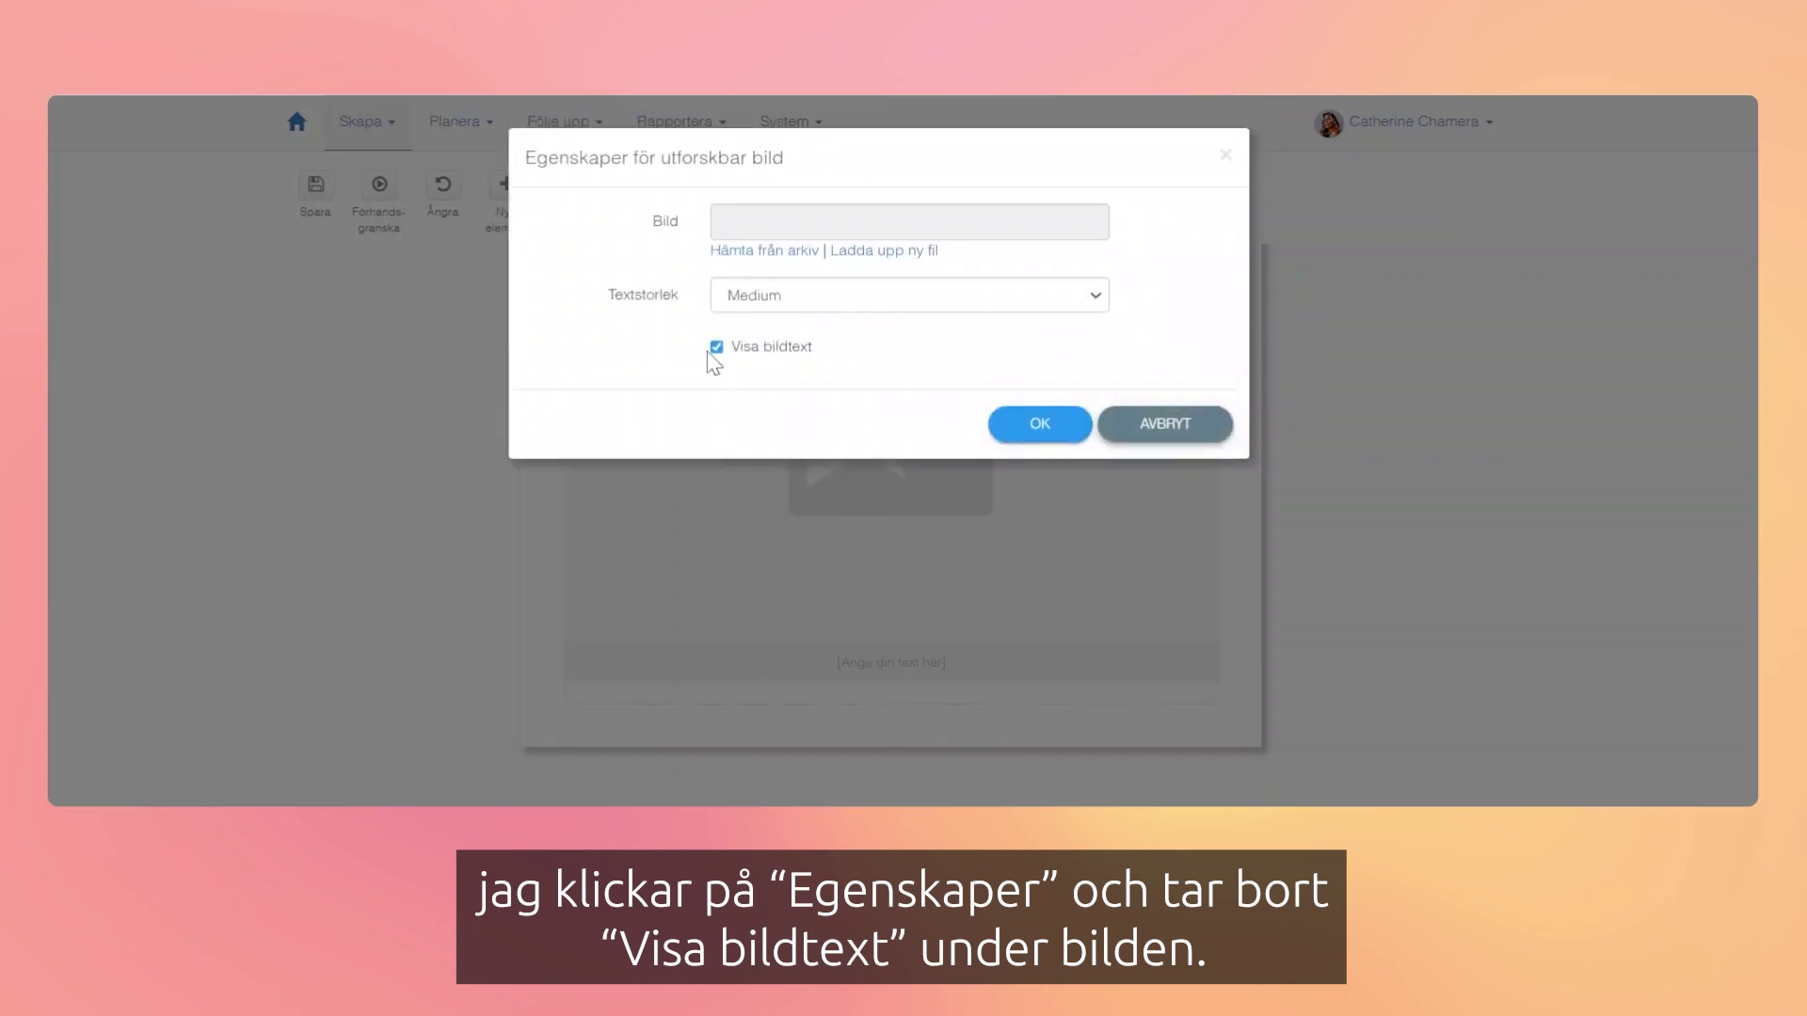
left_click(716, 347)
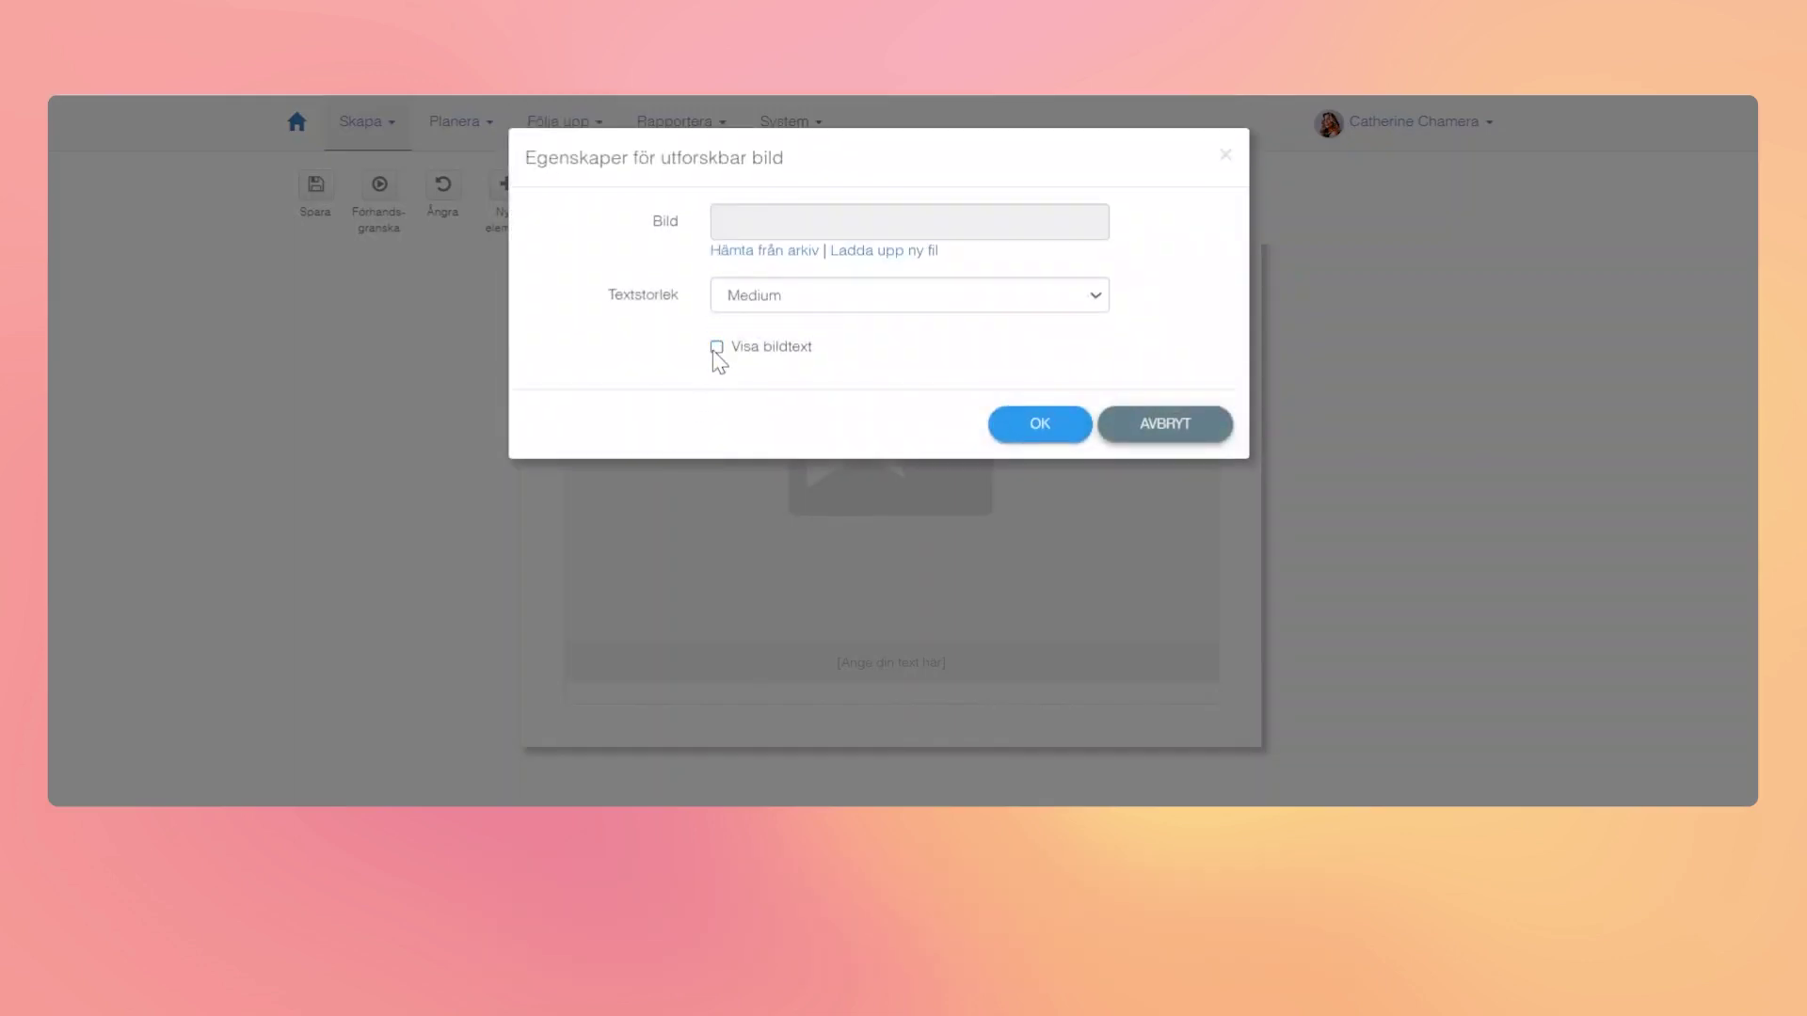
left_click(873, 252)
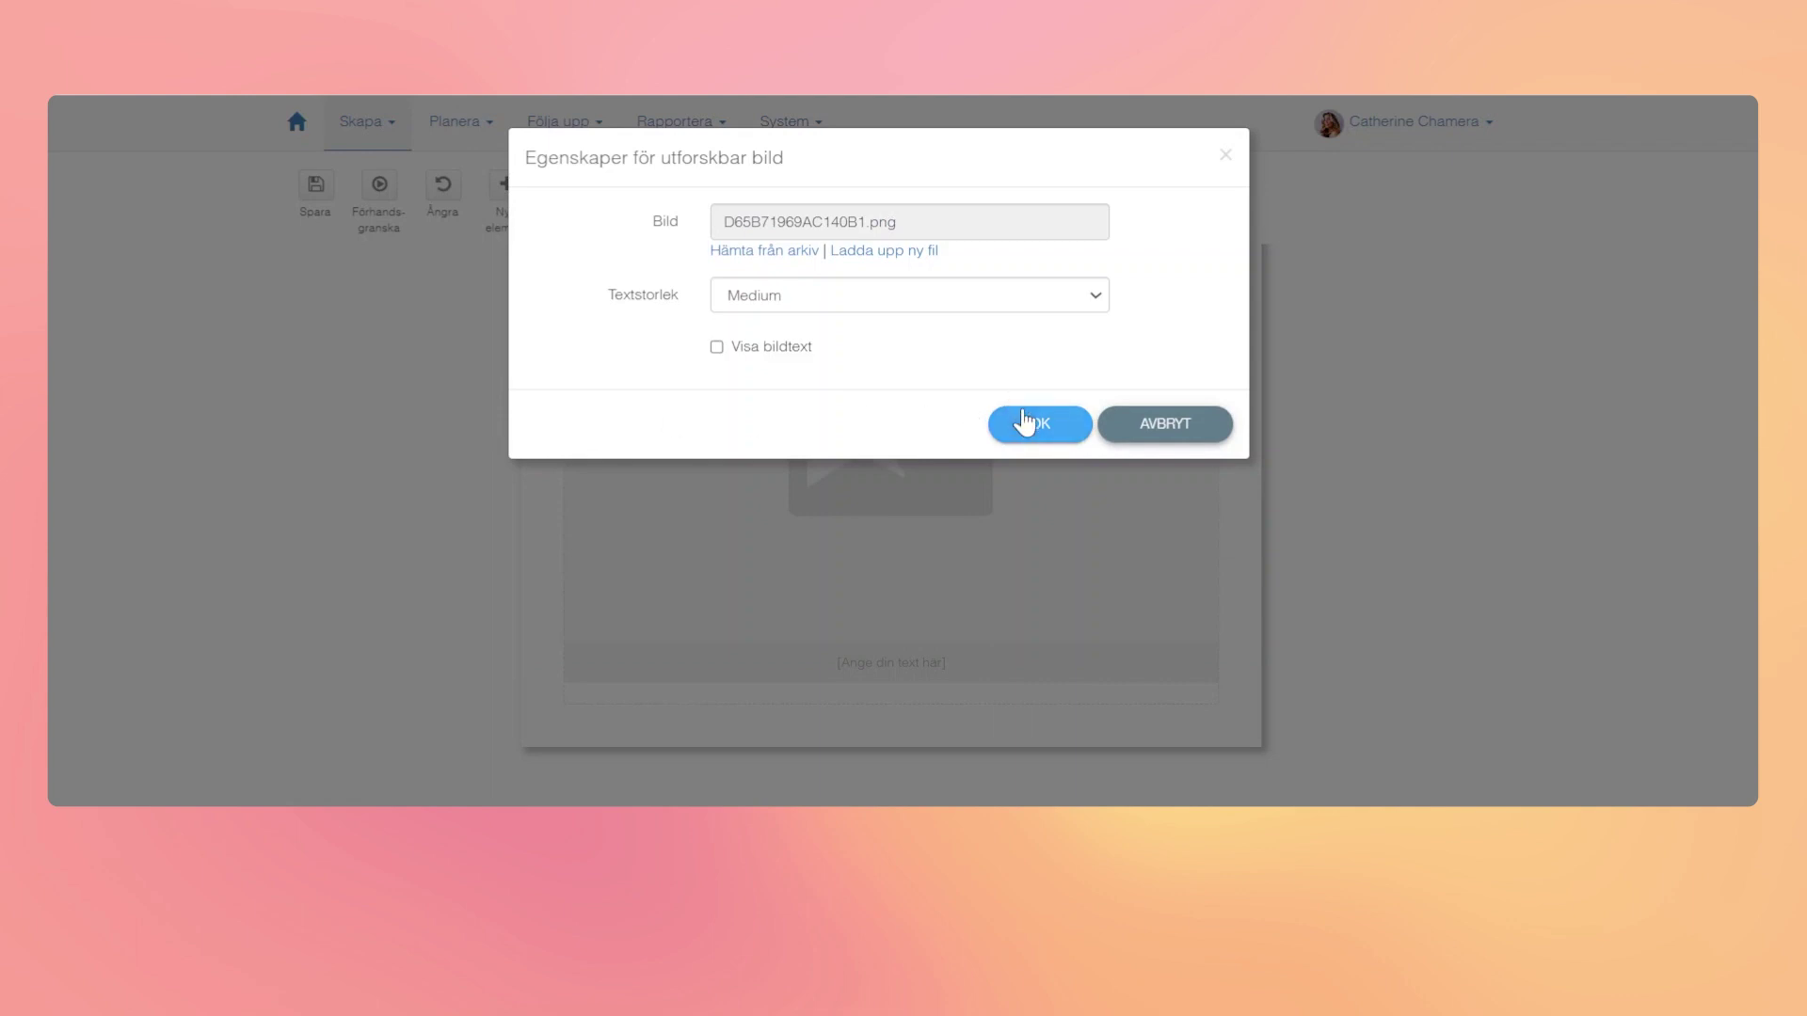
left_click(1051, 425)
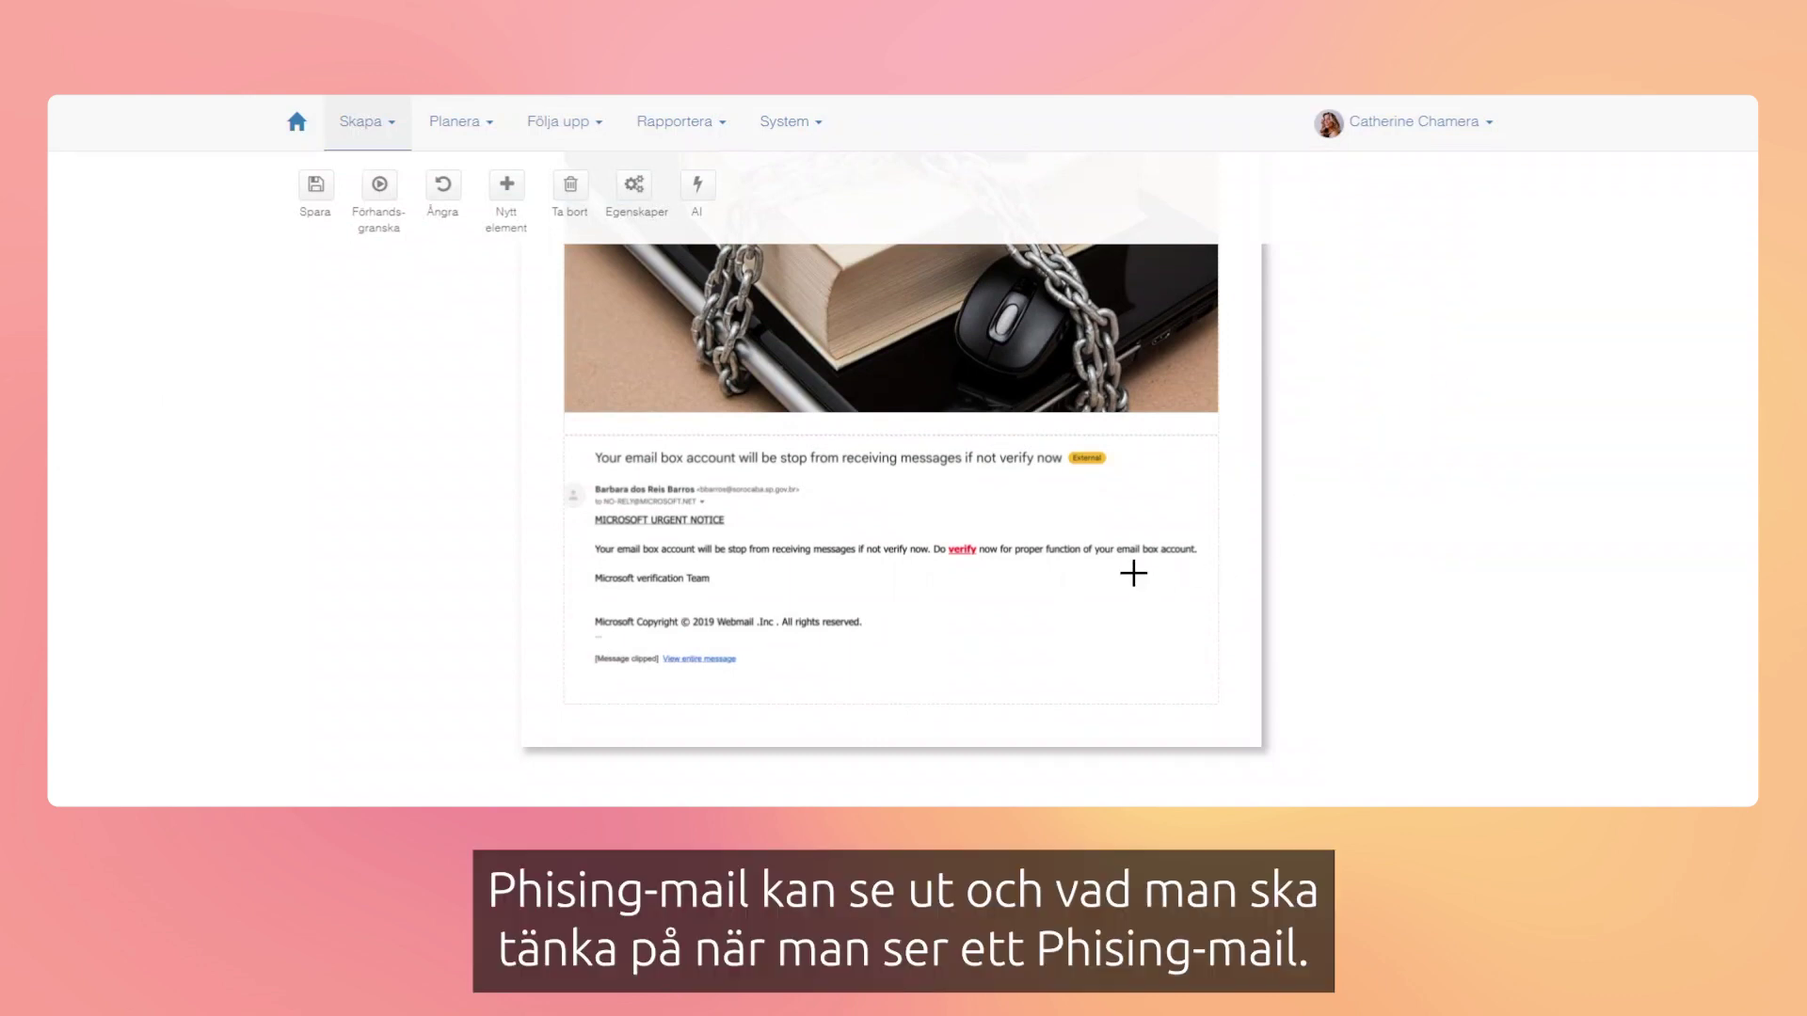
Step: Place a hotspot on the sender line of the email picture and name it "Kontrollera att avsändaren ser korrekt ut"
right_click(607, 495)
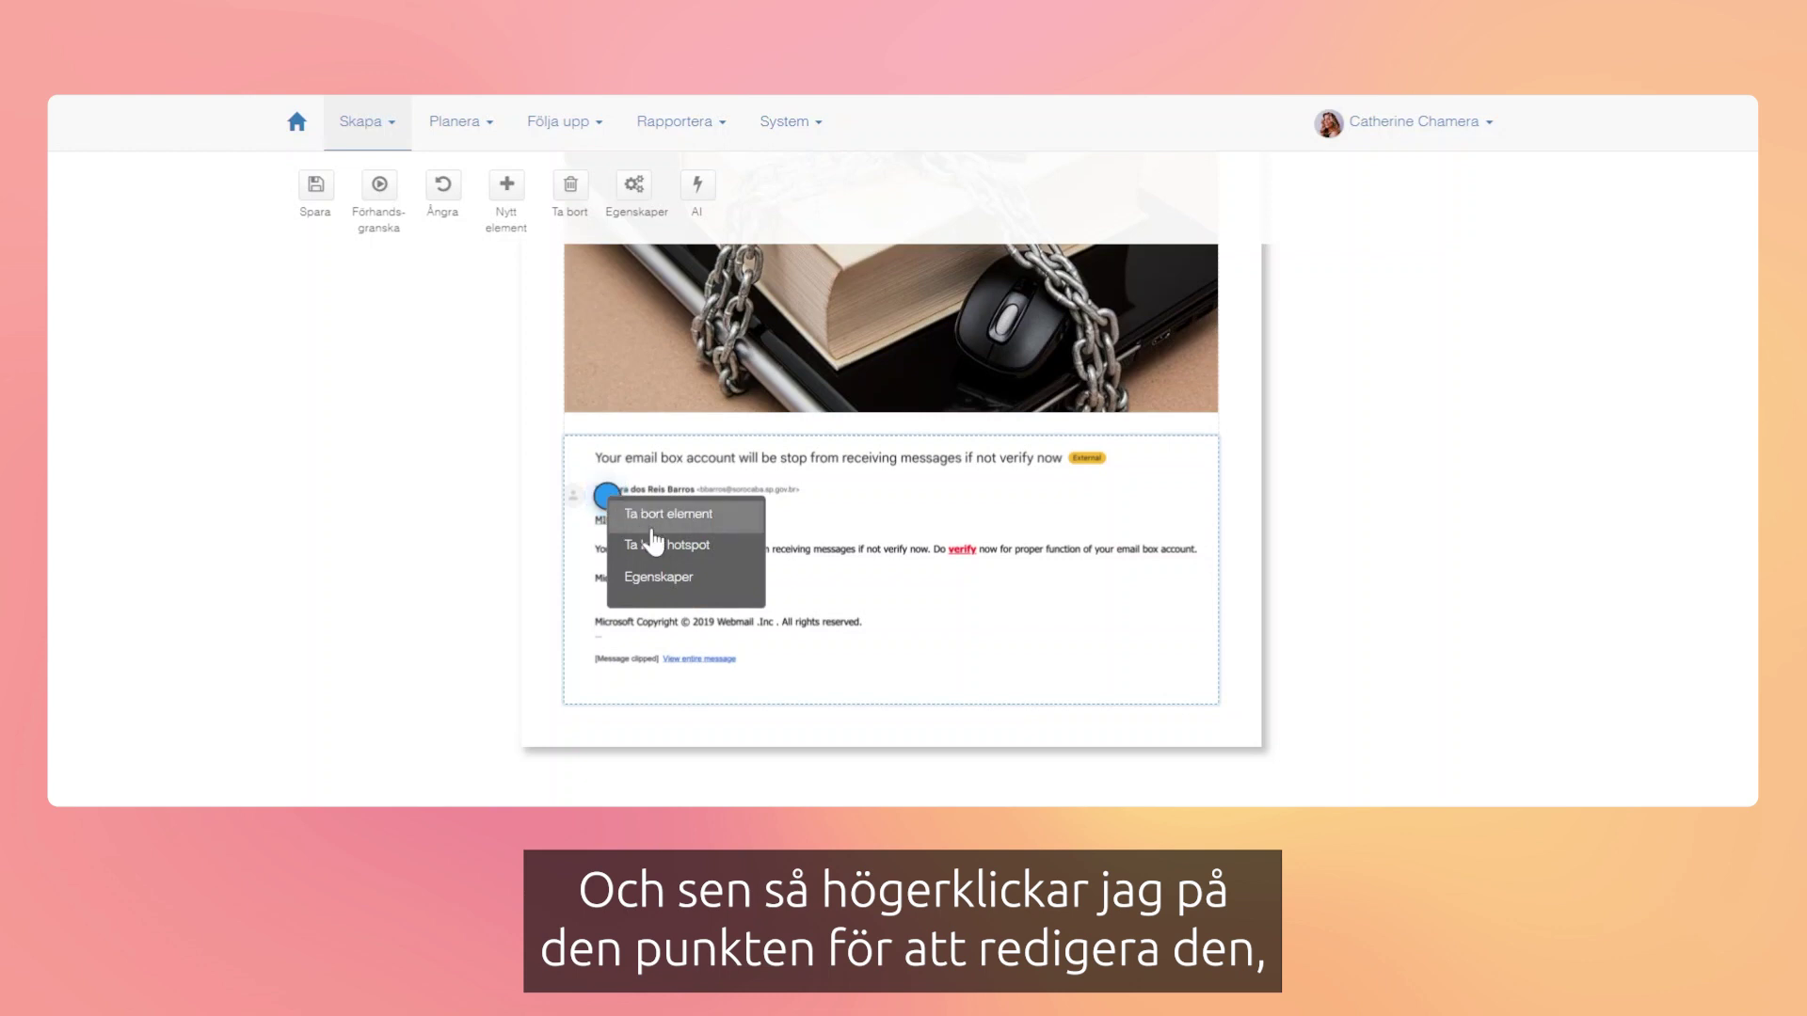
left_click(684, 576)
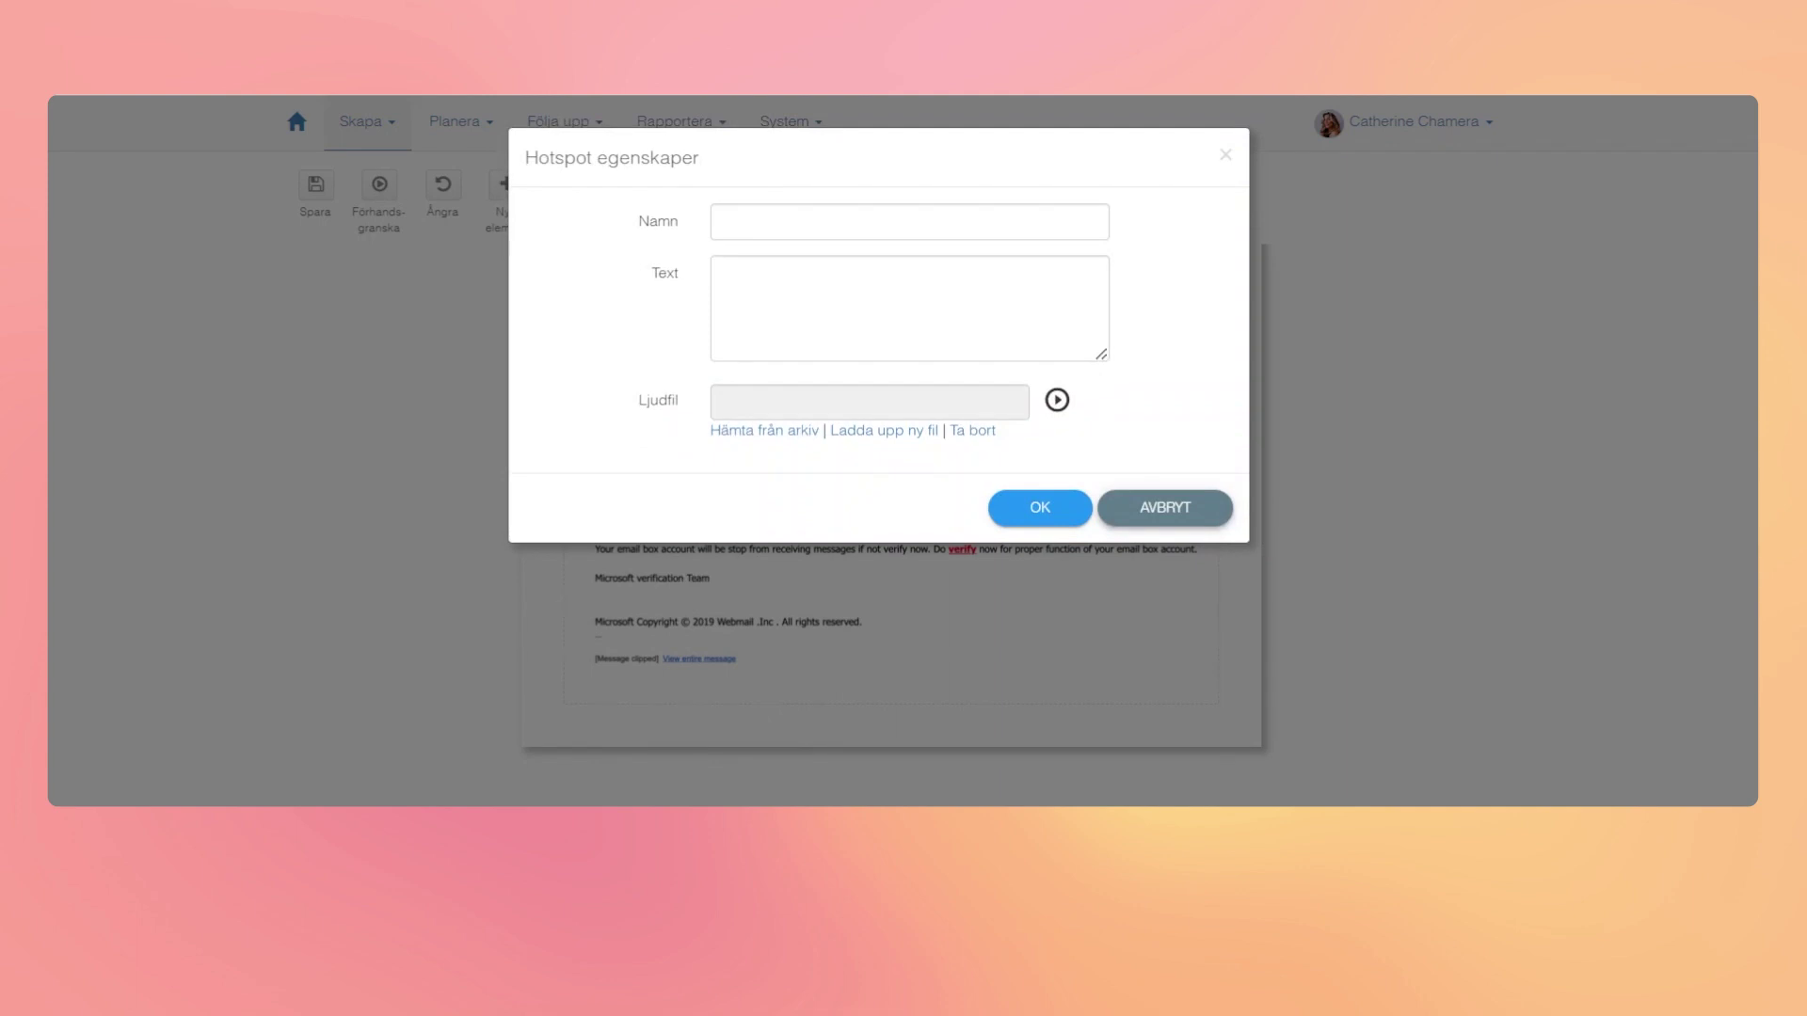
left_click(730, 211)
type("kontrollera att avsändaren ser korrekt ut")
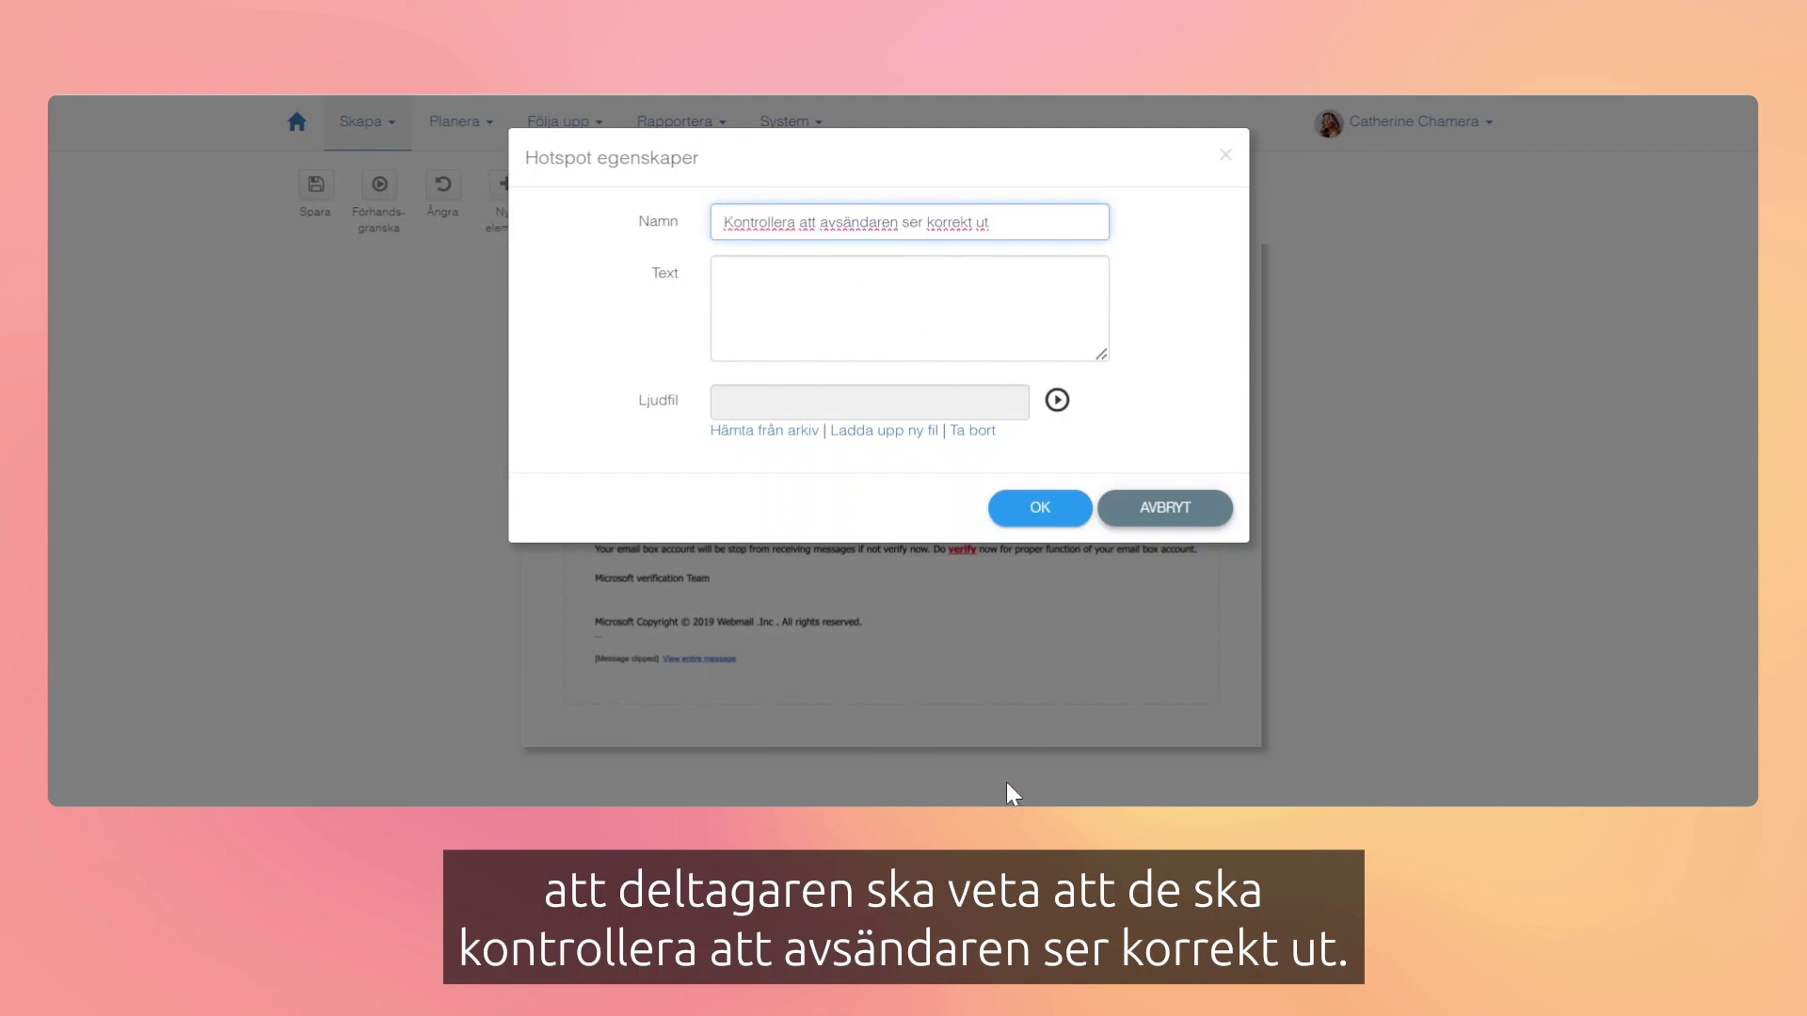
left_click(1163, 751)
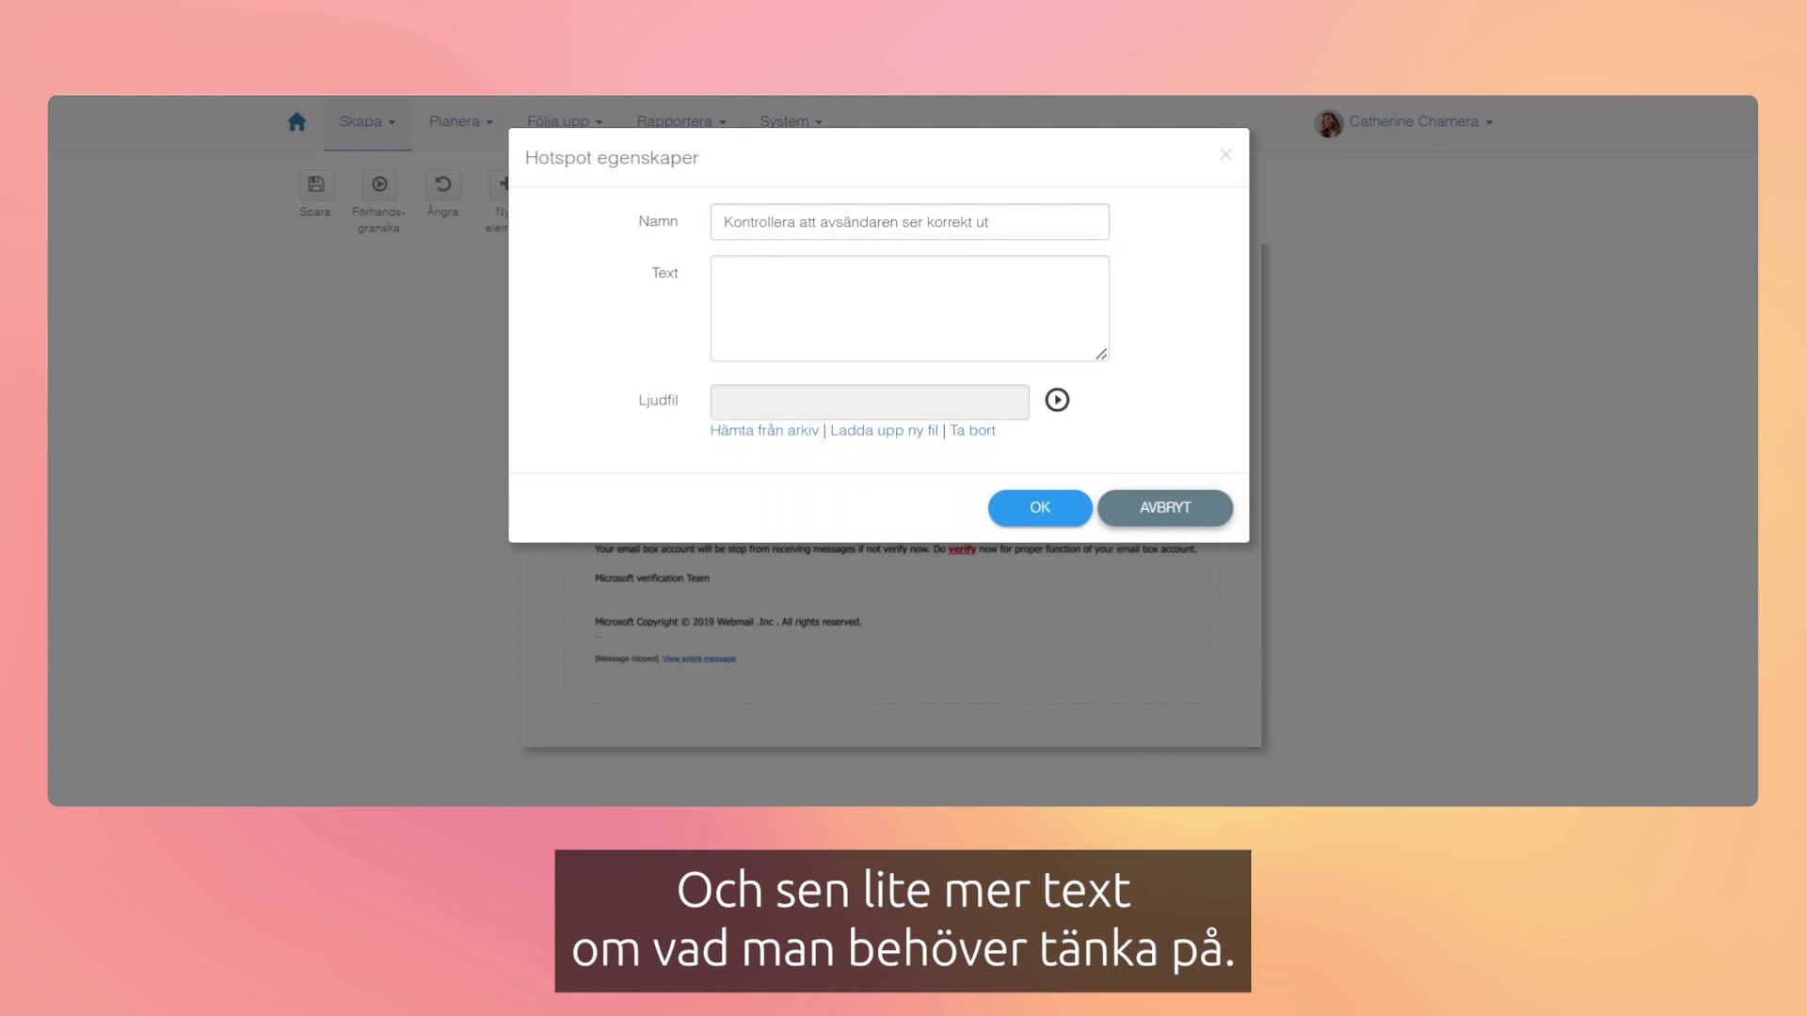
Step: Enter the hotspot's text from "Oftast är det lätt att se" to "eller något helt annat" and apply the hotspot properties
left_click(754, 298)
type("Oftast är det lätt att se att det inte kommer från avsändarens normala domän men förekommer också mer sofistikerade försök där man bytt ut ett .com med ett .org eller något helt annat.")
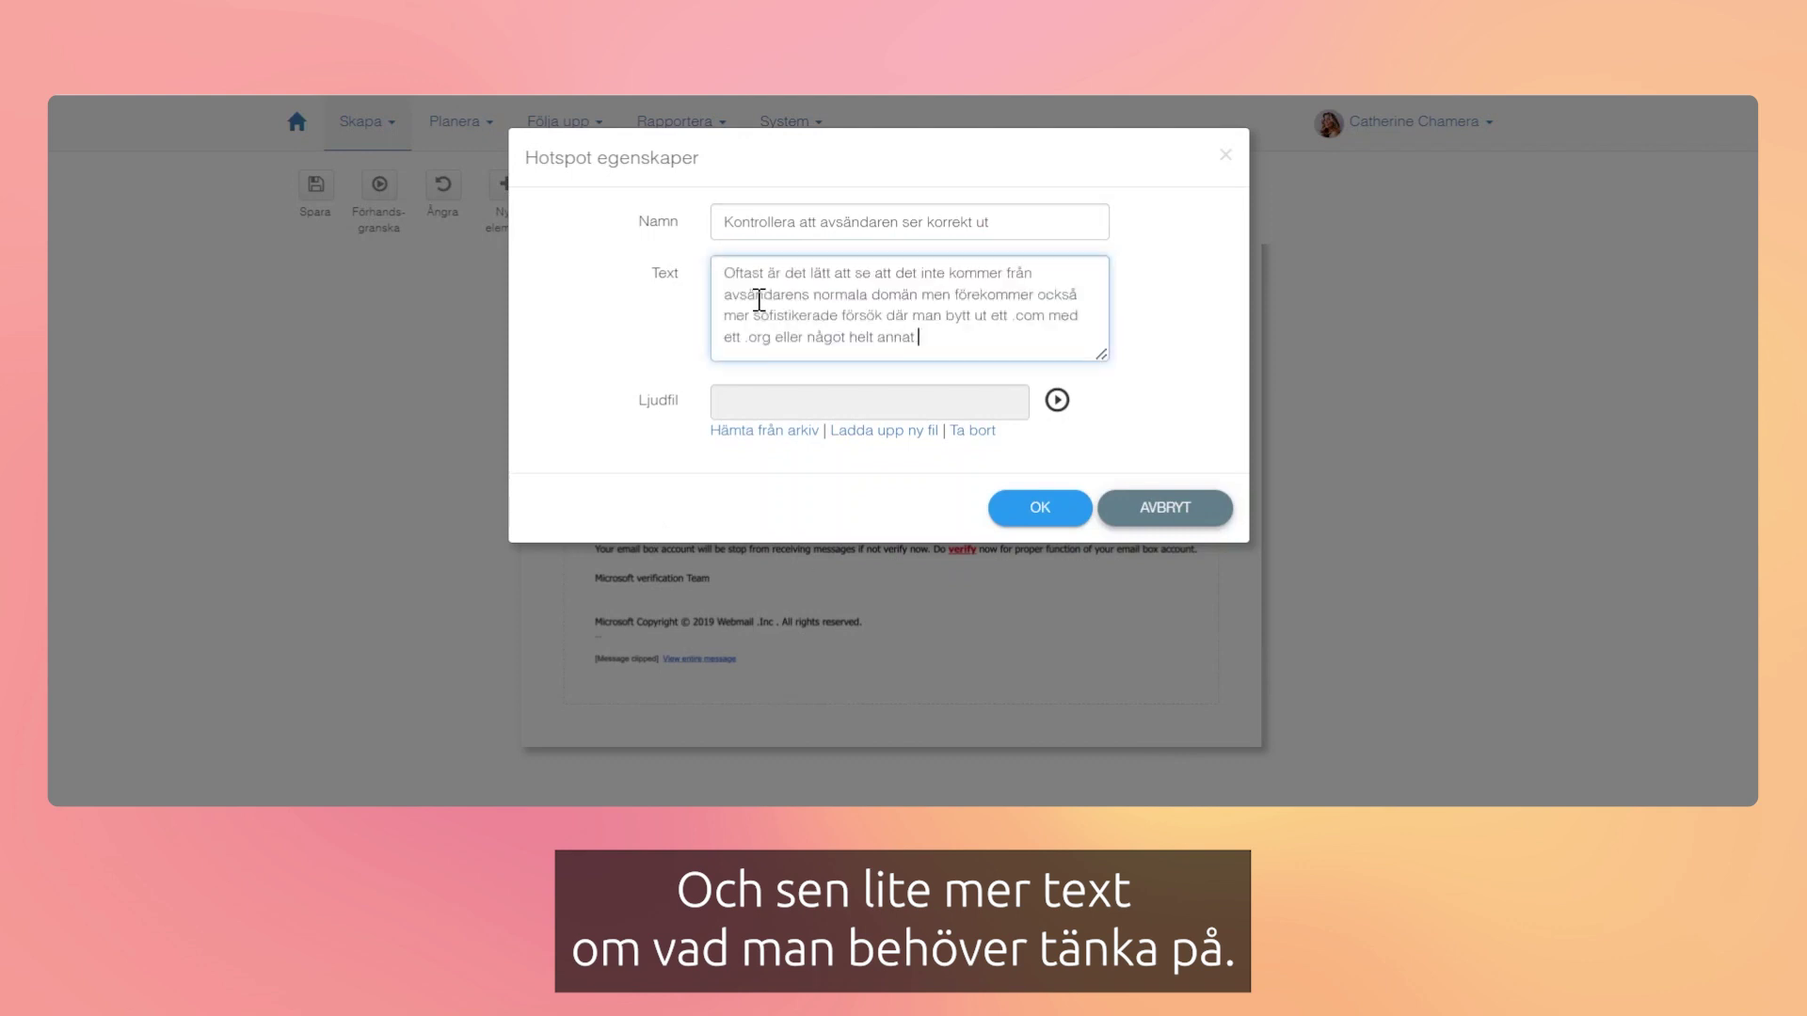
left_click(1037, 513)
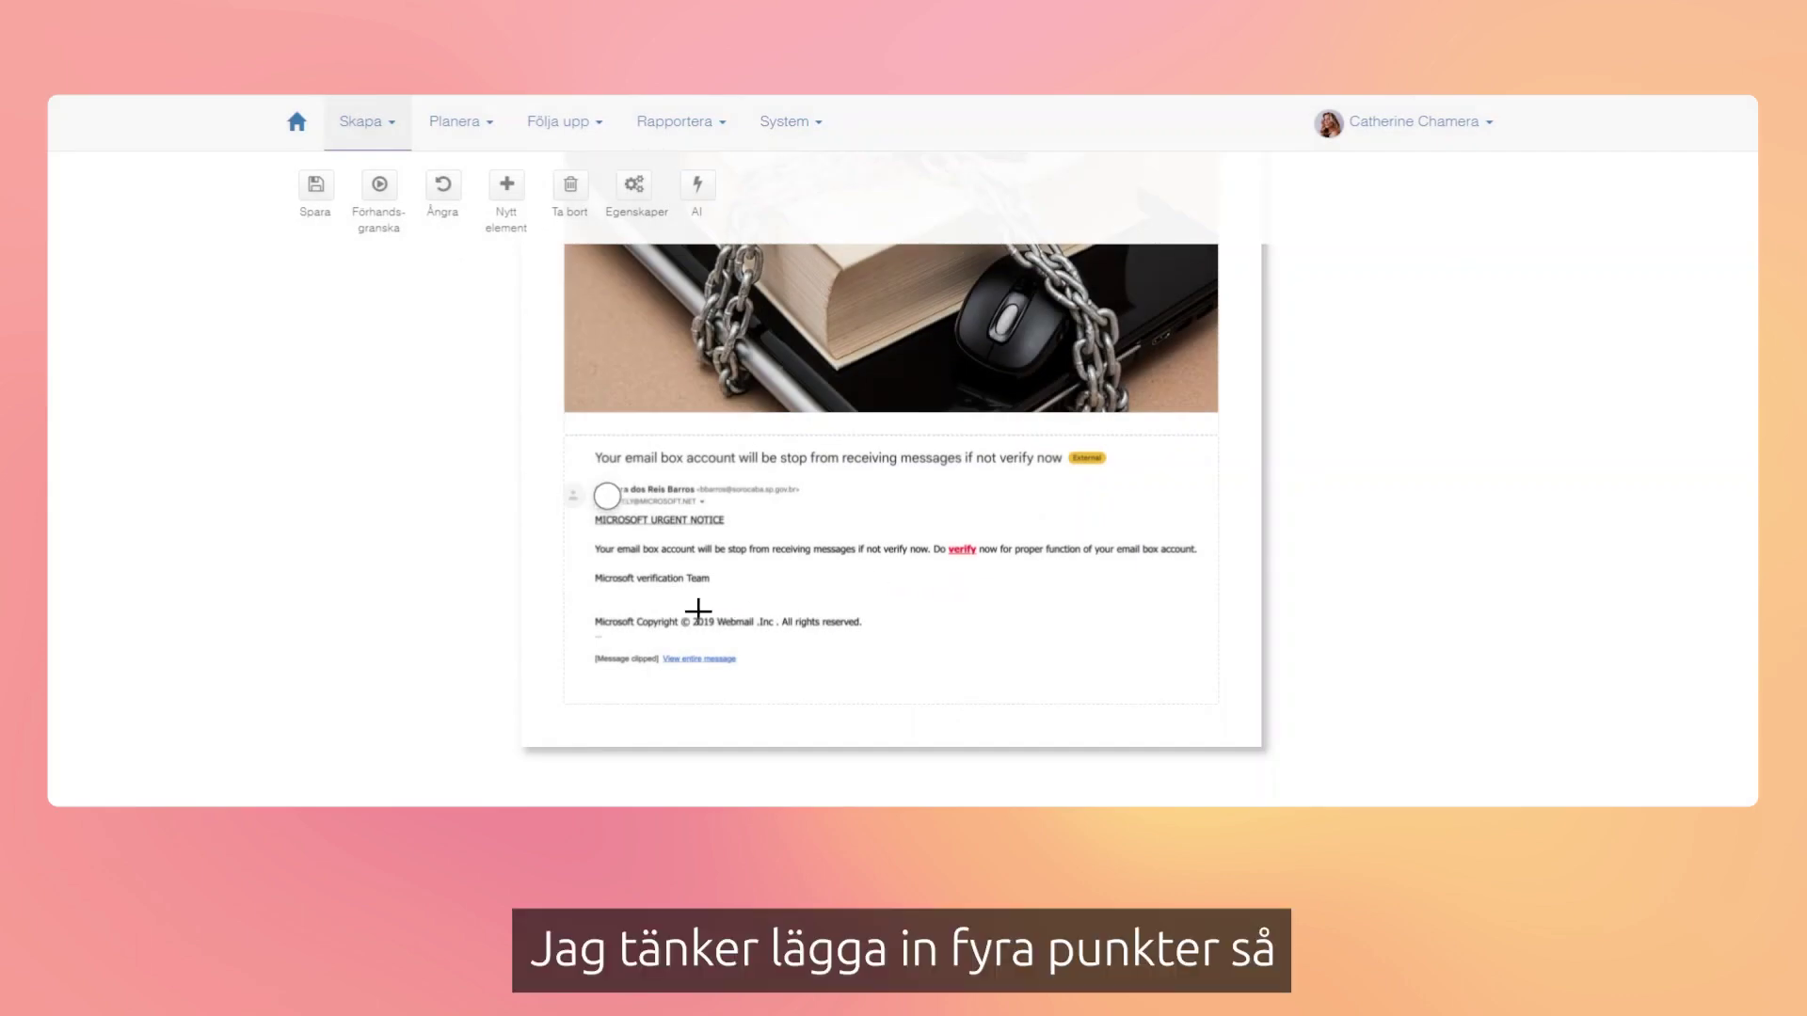
Step: Place a hotspot on the red "verify" link in the email picture, name it "Granska språket", paste its prepared text and apply
right_click(966, 549)
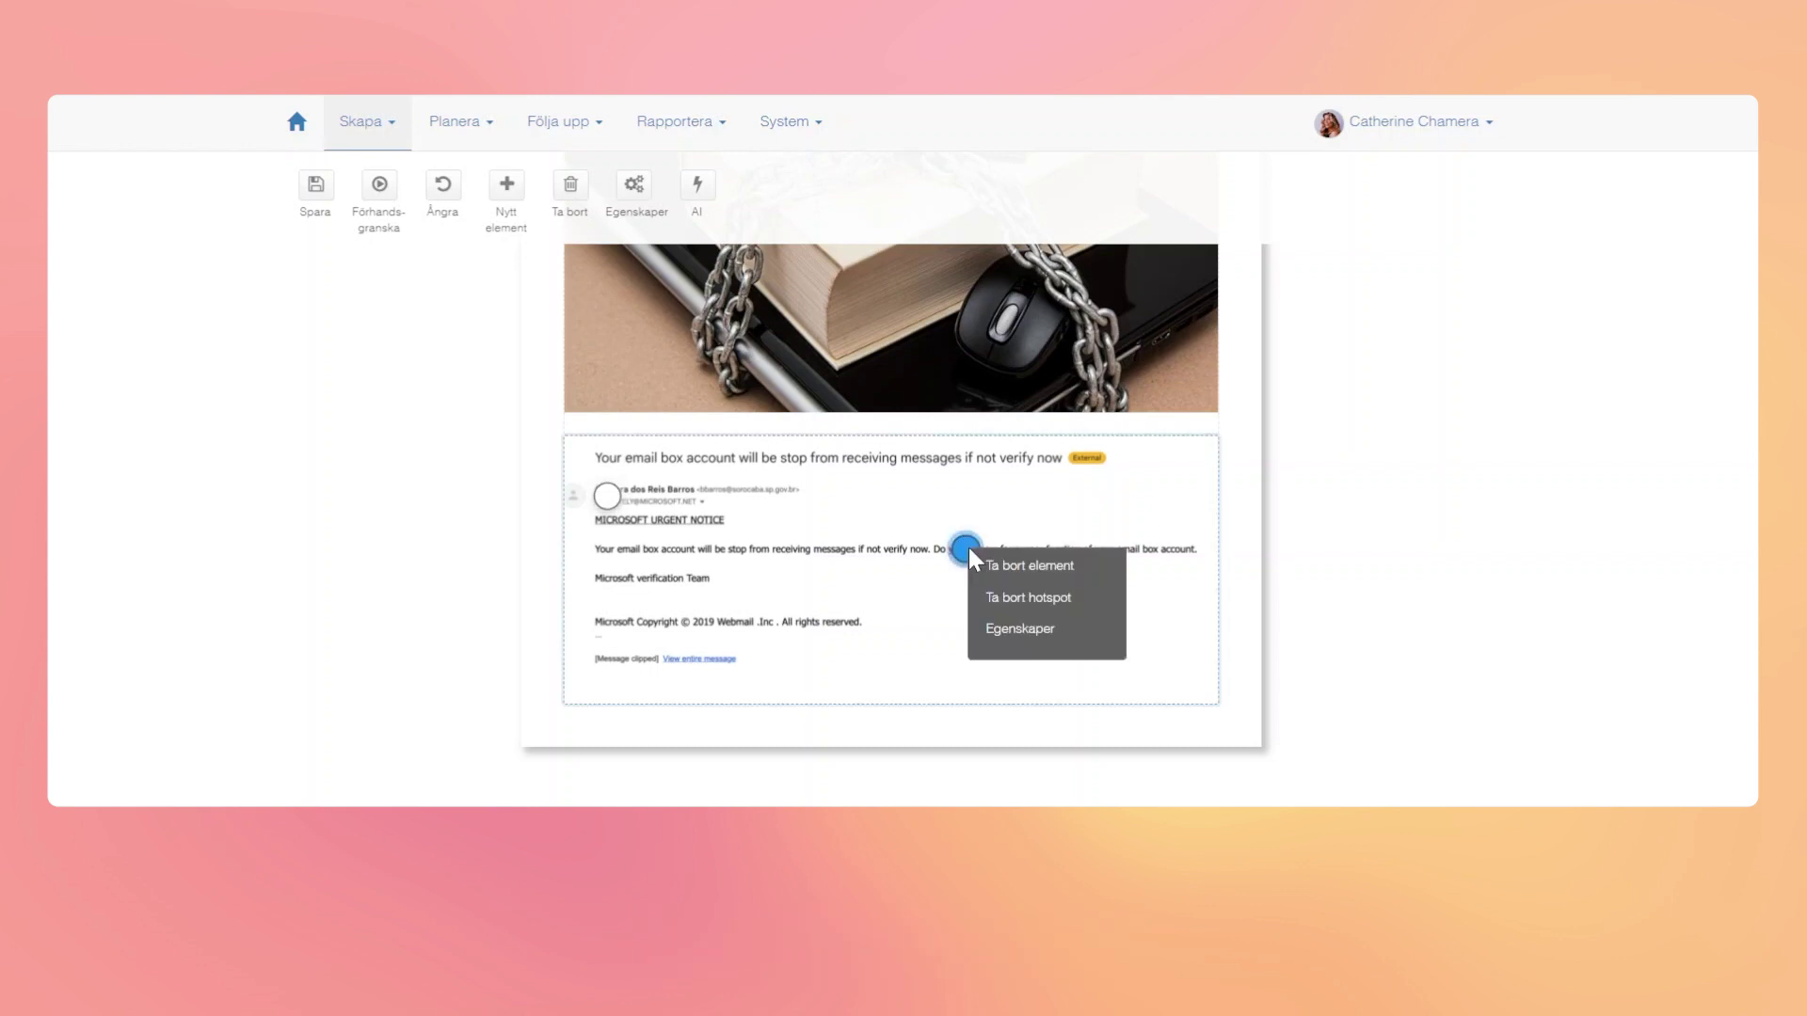
left_click(1017, 633)
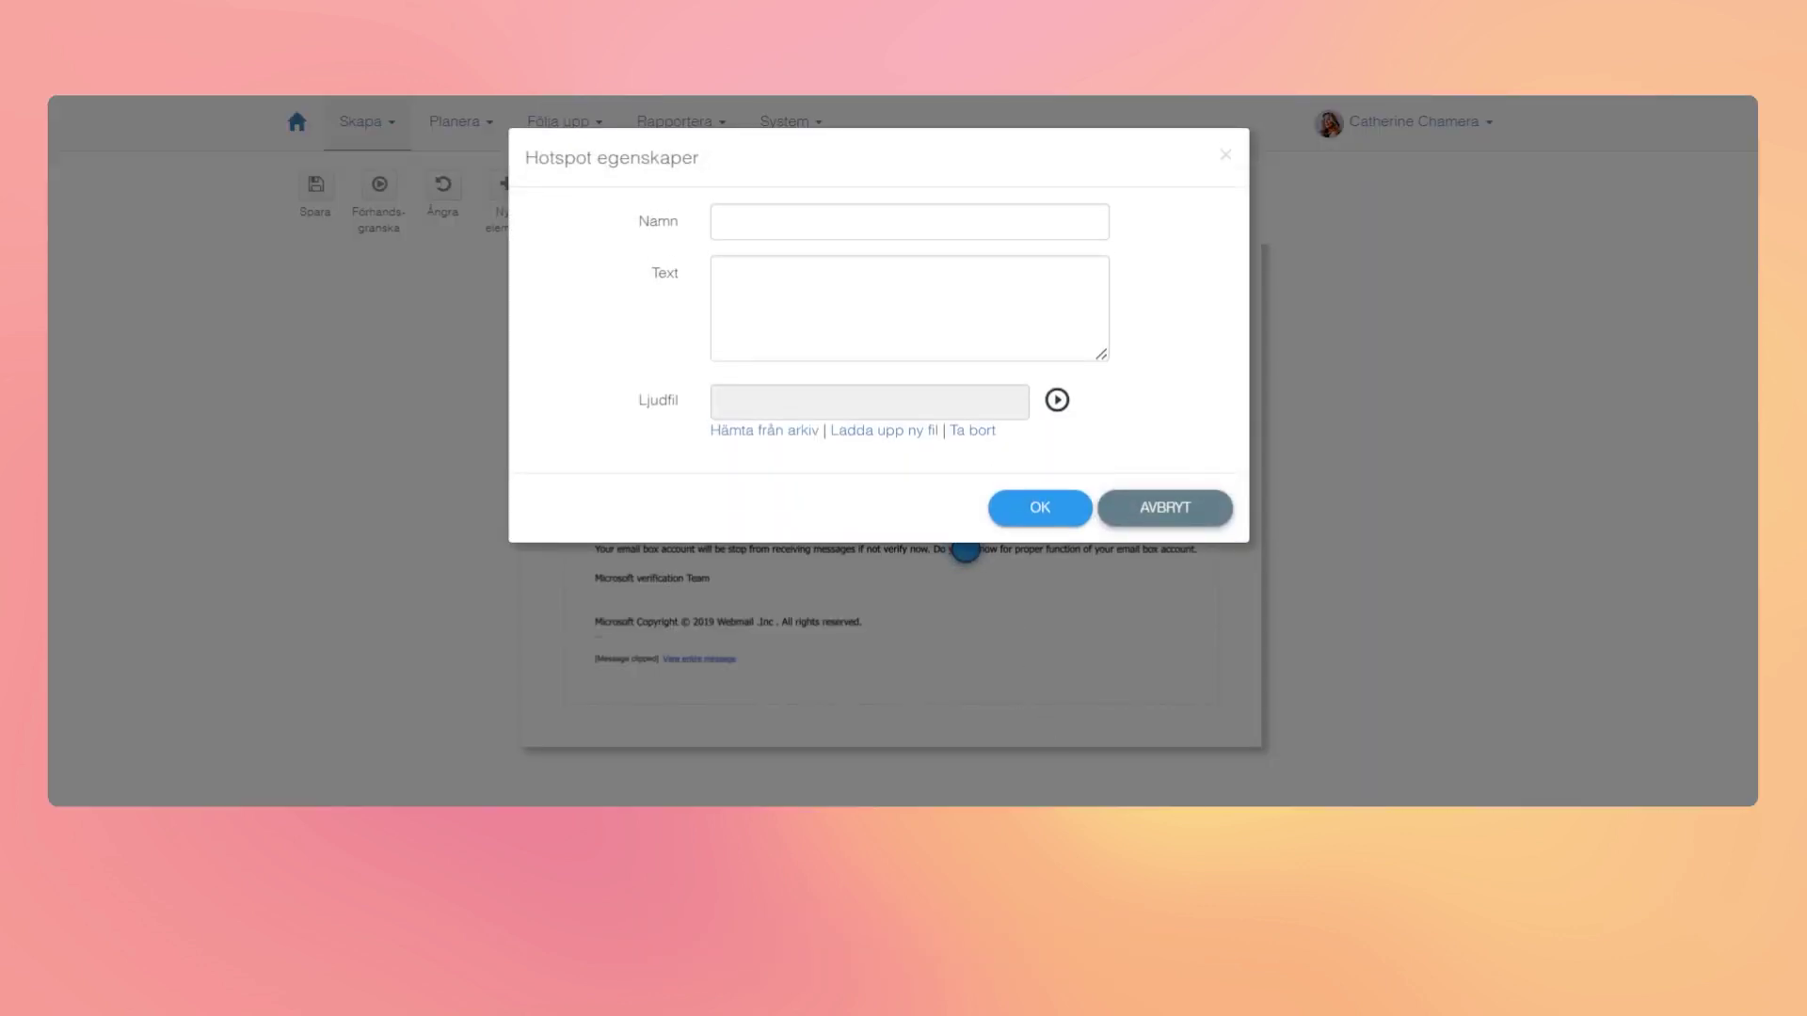
left_click(750, 222)
type("Granska språket")
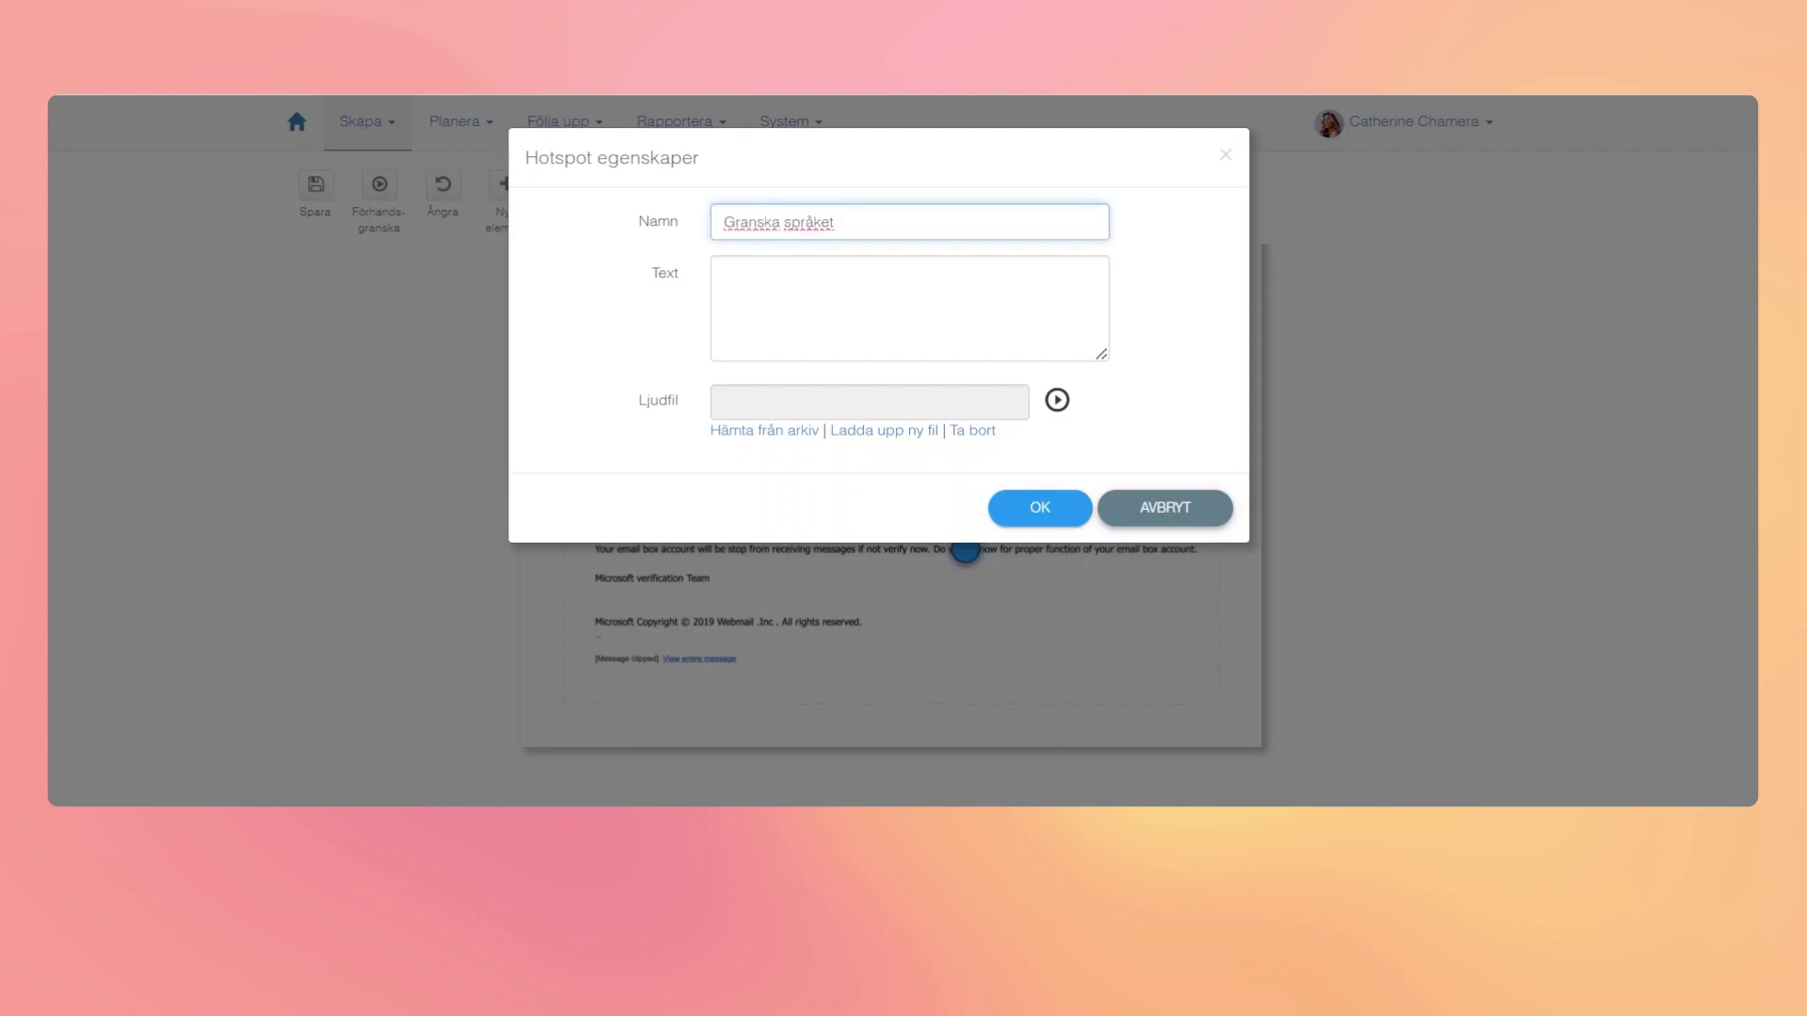
left_click(1130, 805)
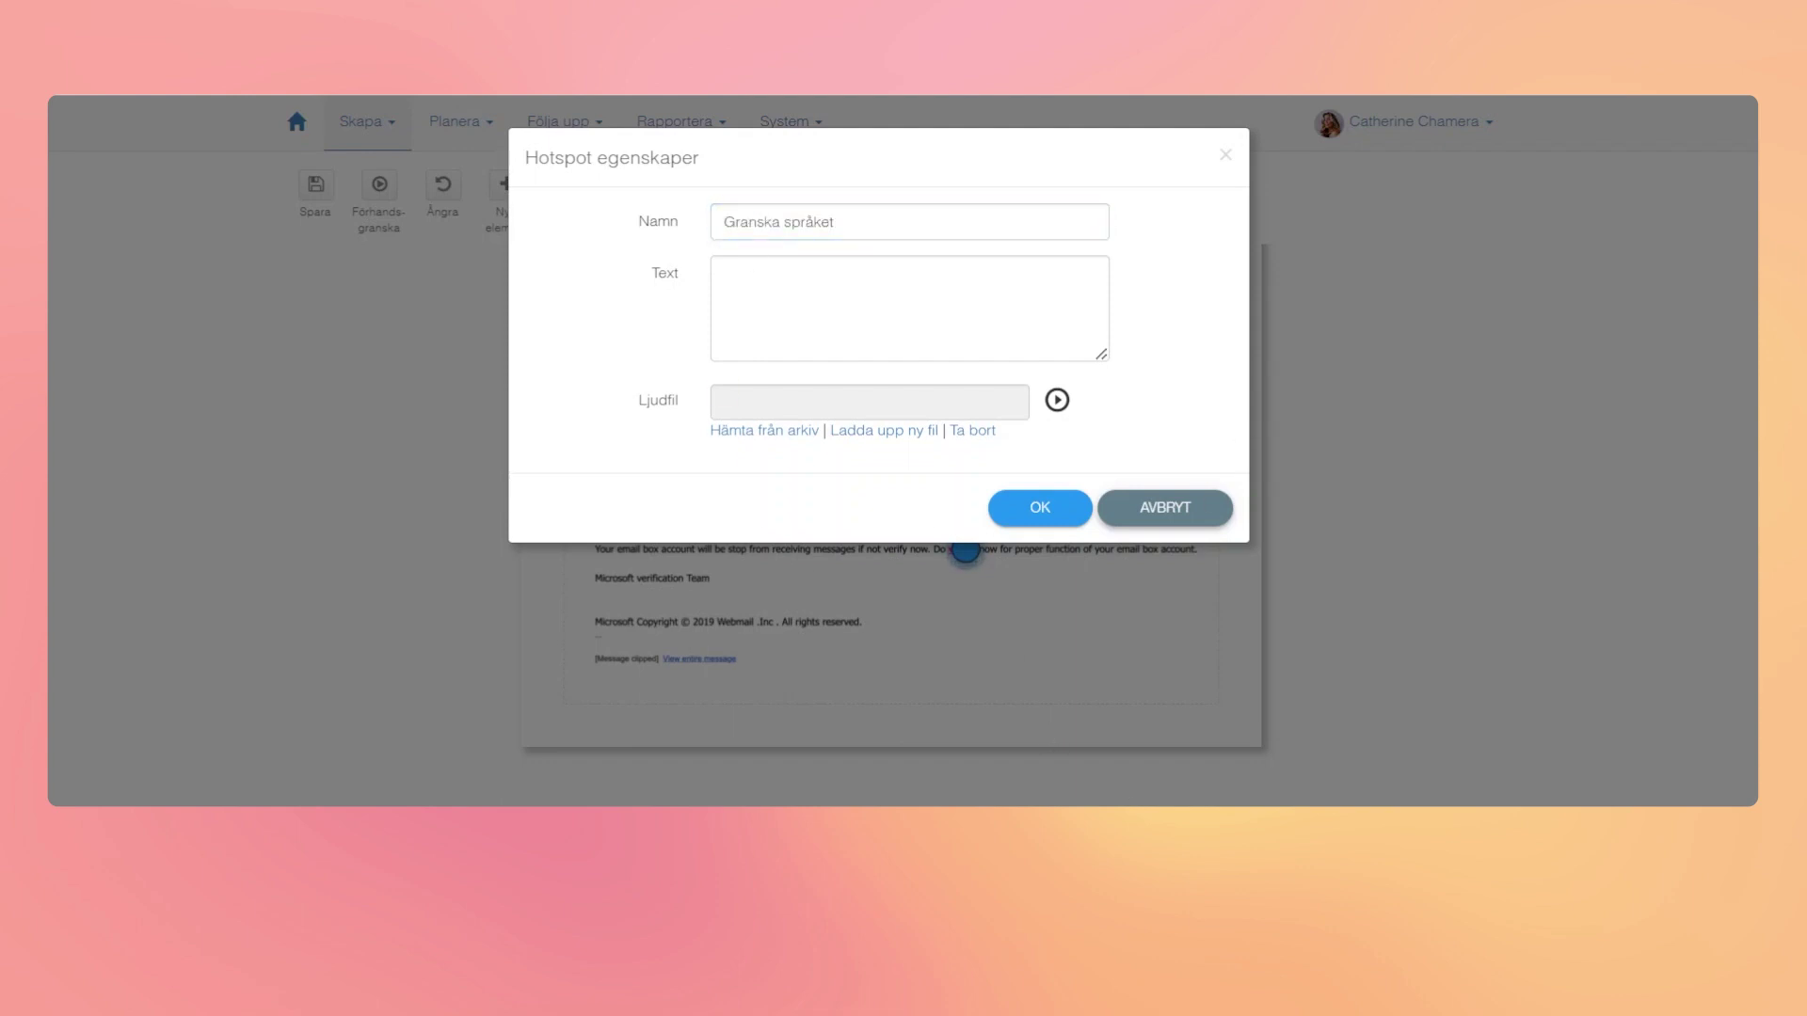
left_click(814, 282)
key("ctrl+v")
left_click(1045, 509)
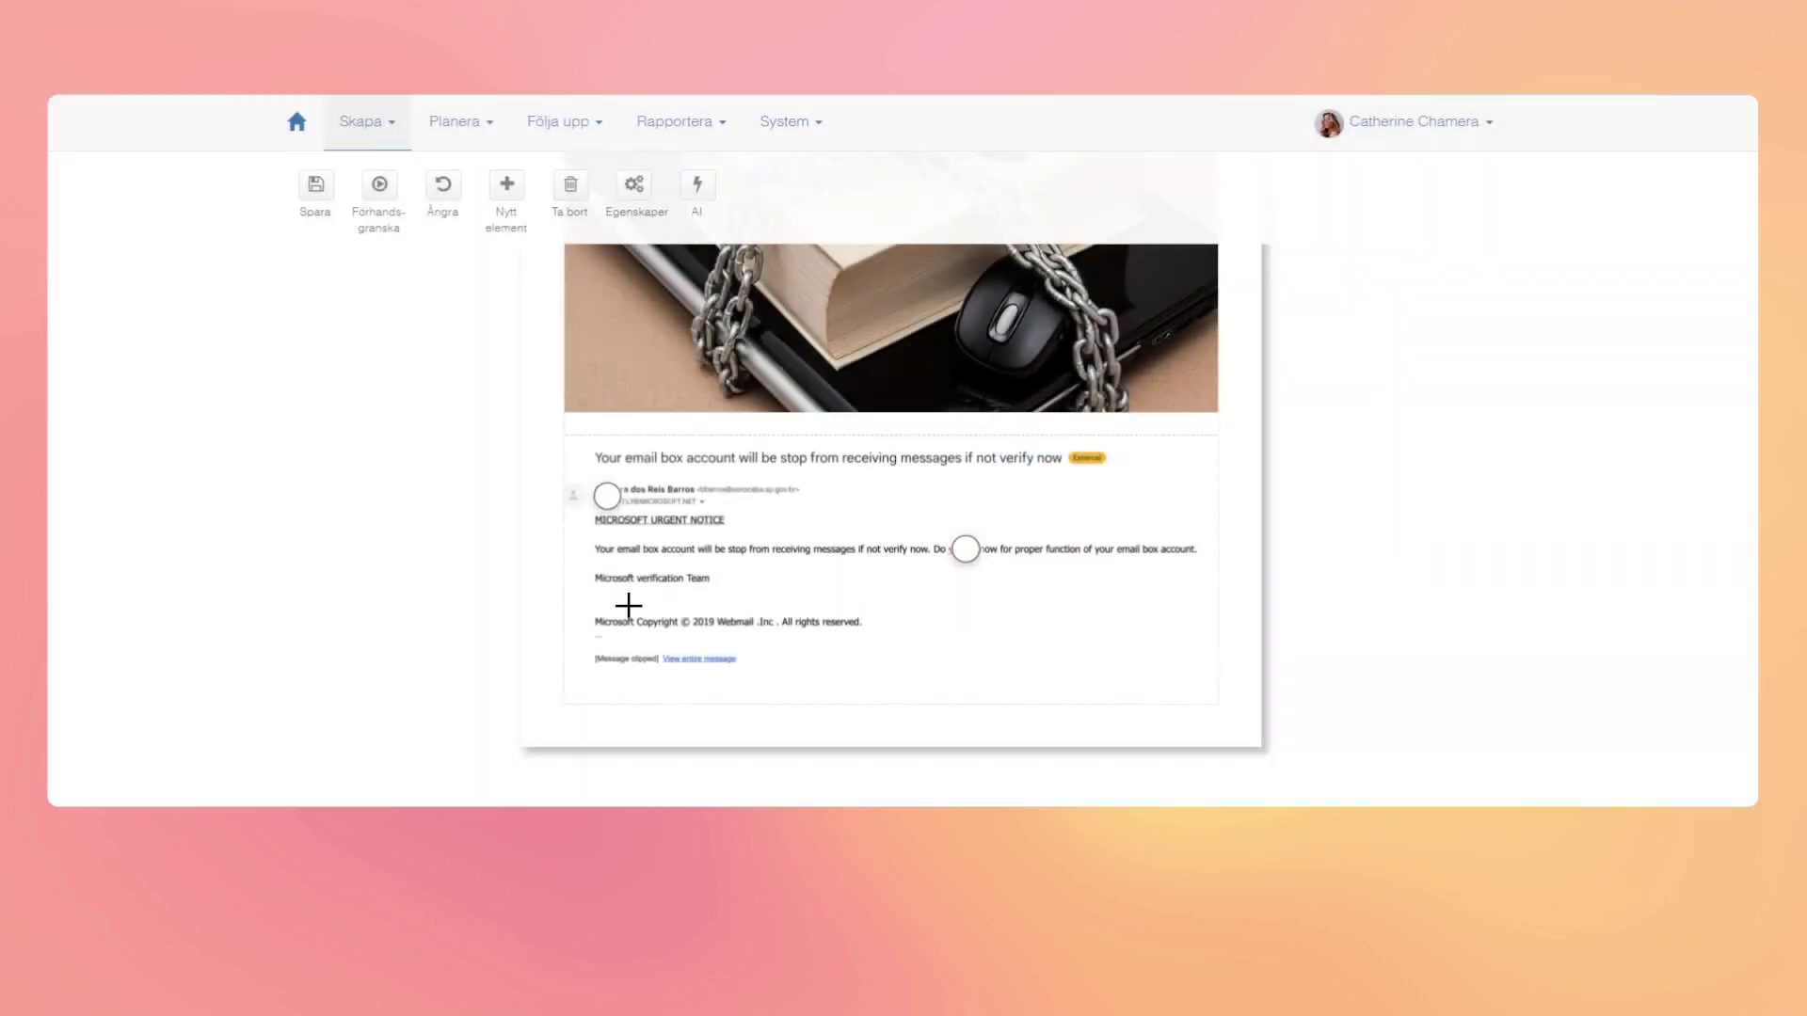
Step: Add a hotspot on the "Microsoft verification Team" line, named "Kolla trovärdigheten", with text from "Är det troligt" to "ta kontakt med personen"
left_click(618, 574)
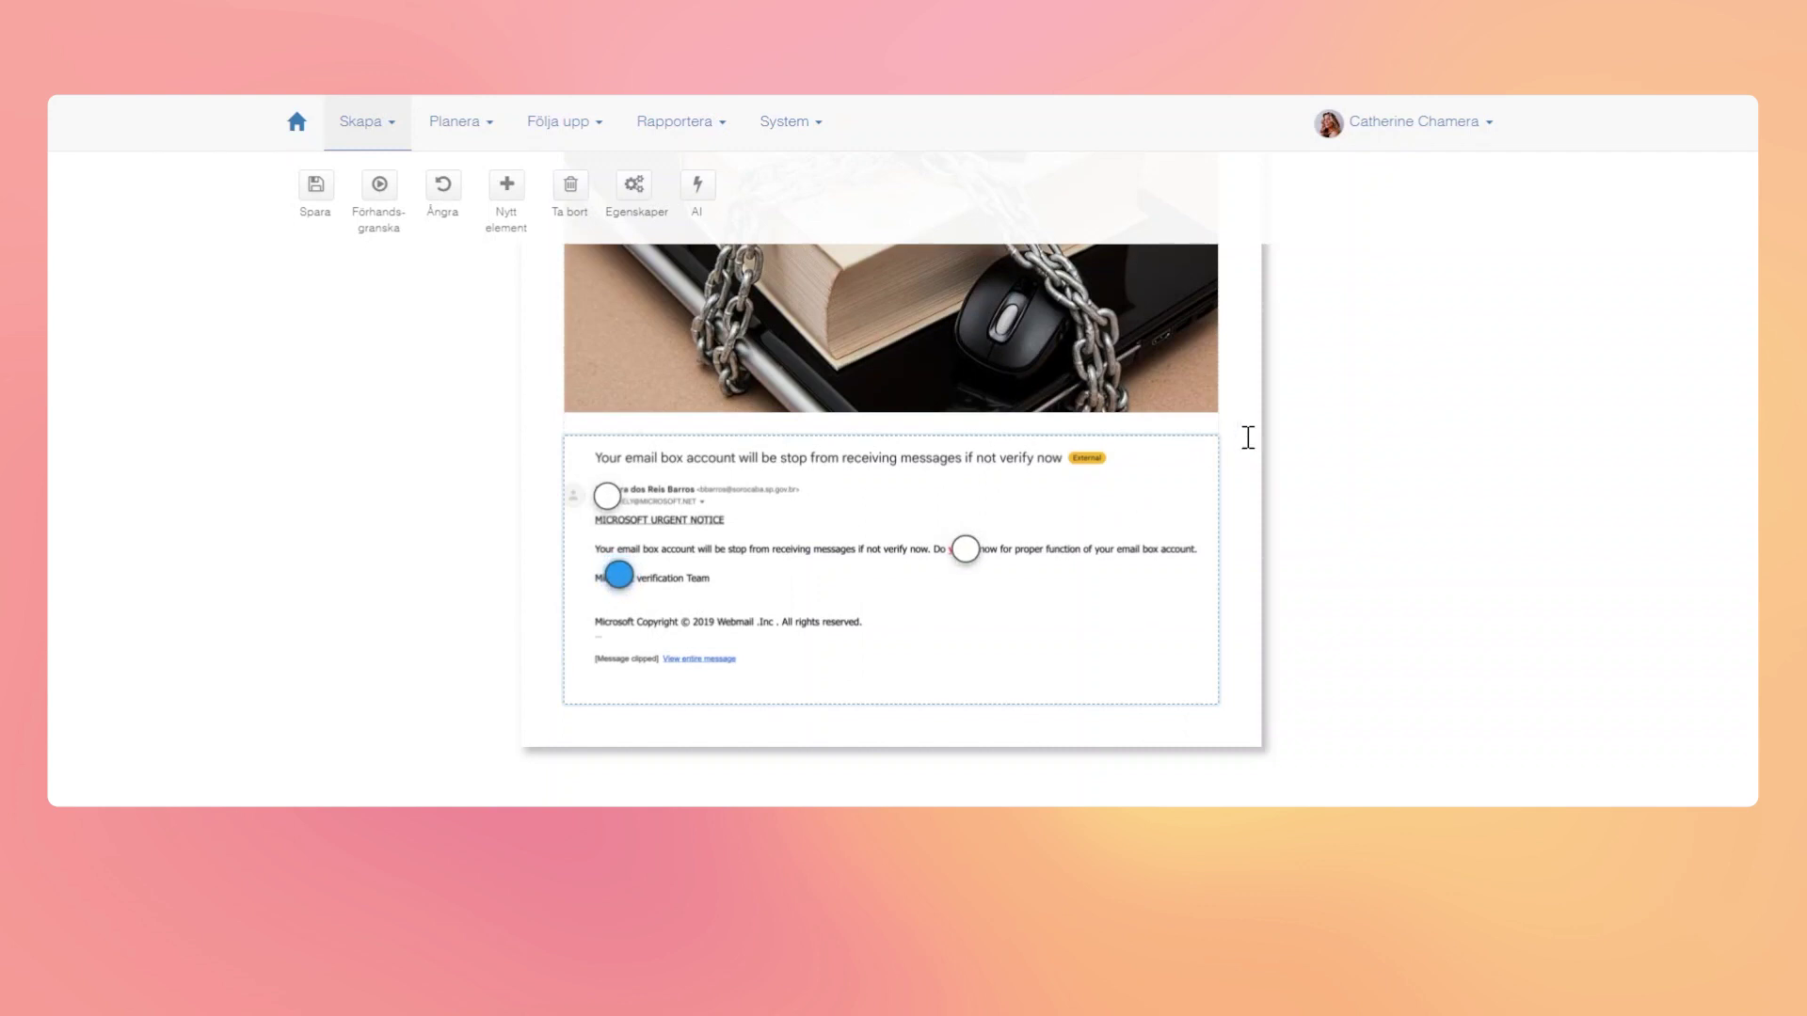
right_click(620, 576)
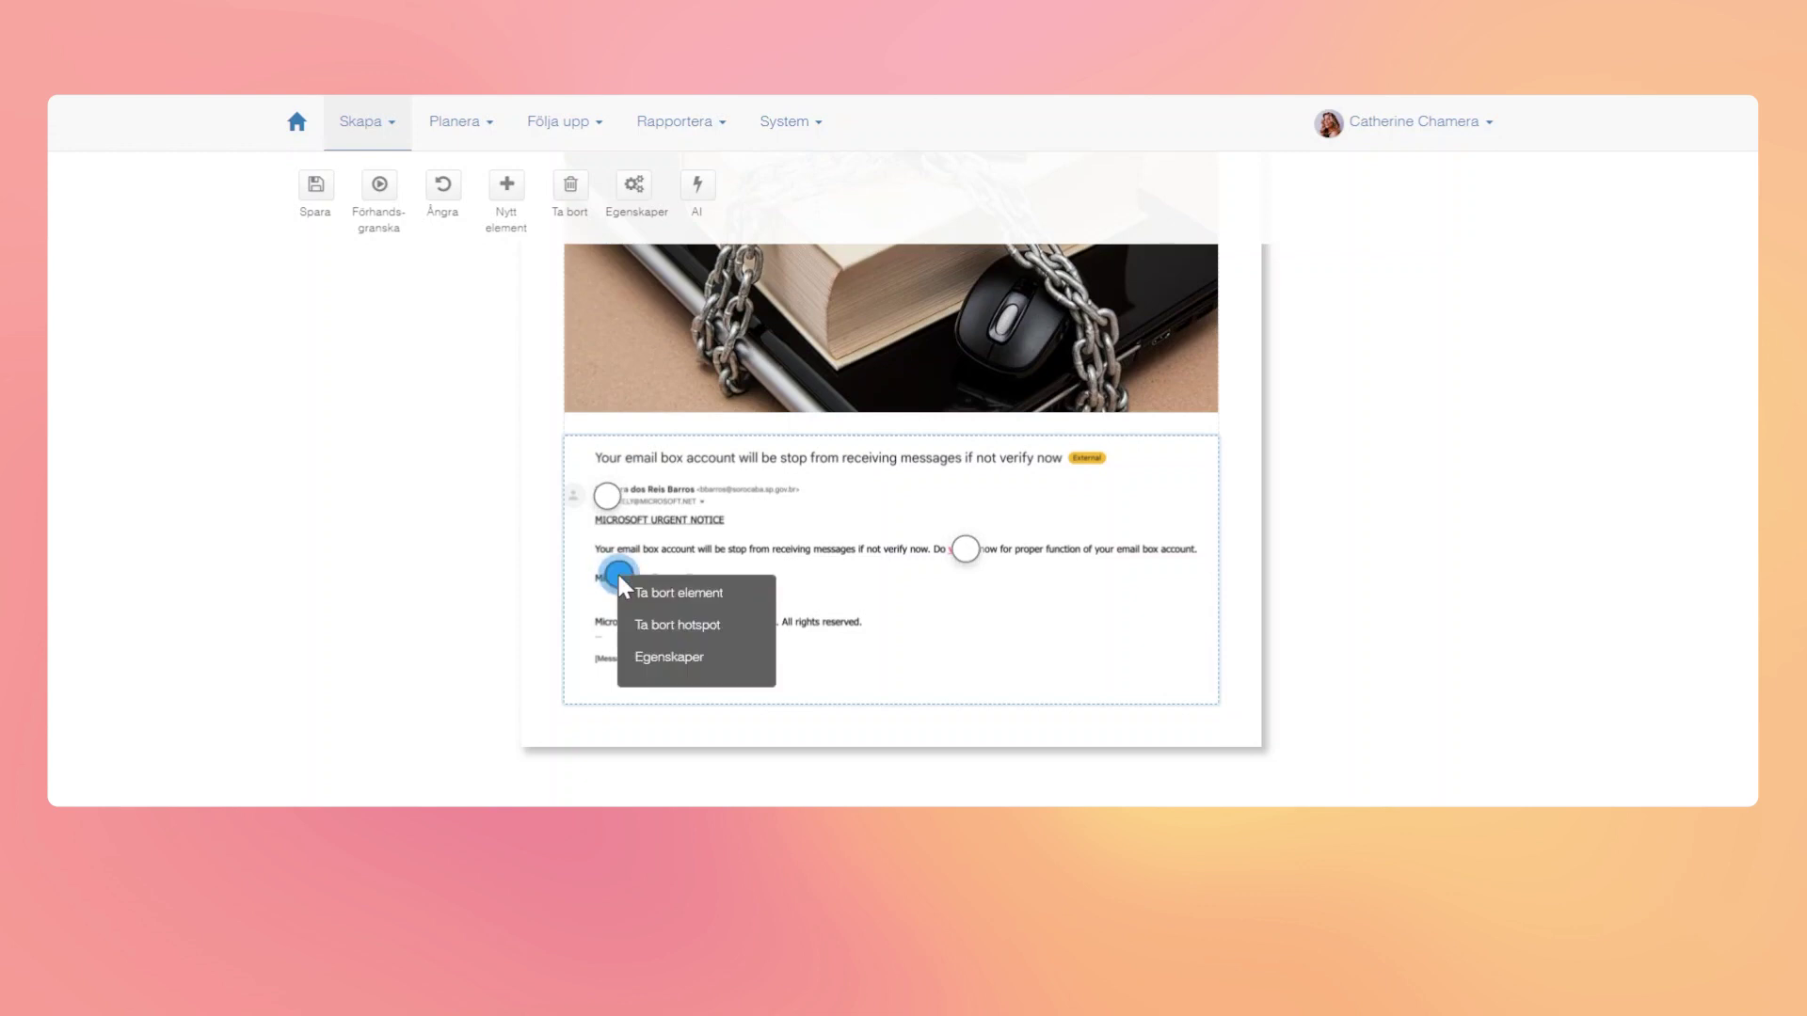
left_click(665, 657)
left_click(726, 224)
type("Kolla trovärdigheten")
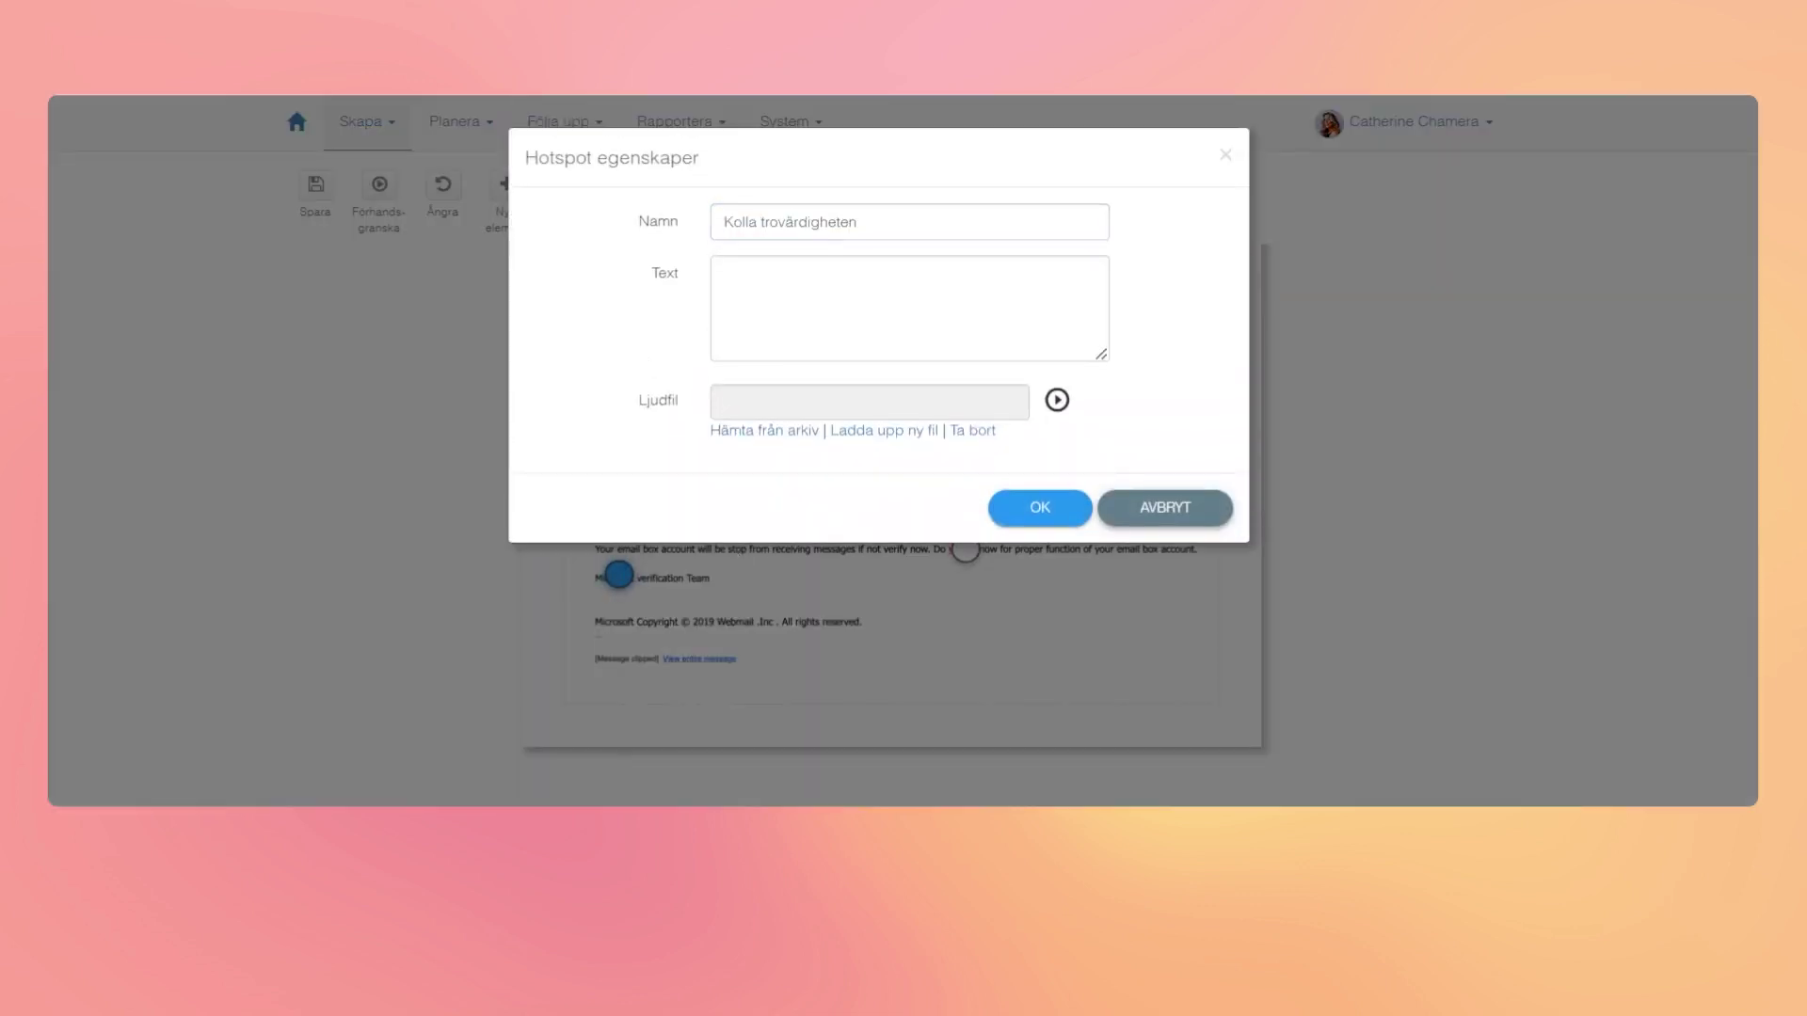
key("ctrl+v")
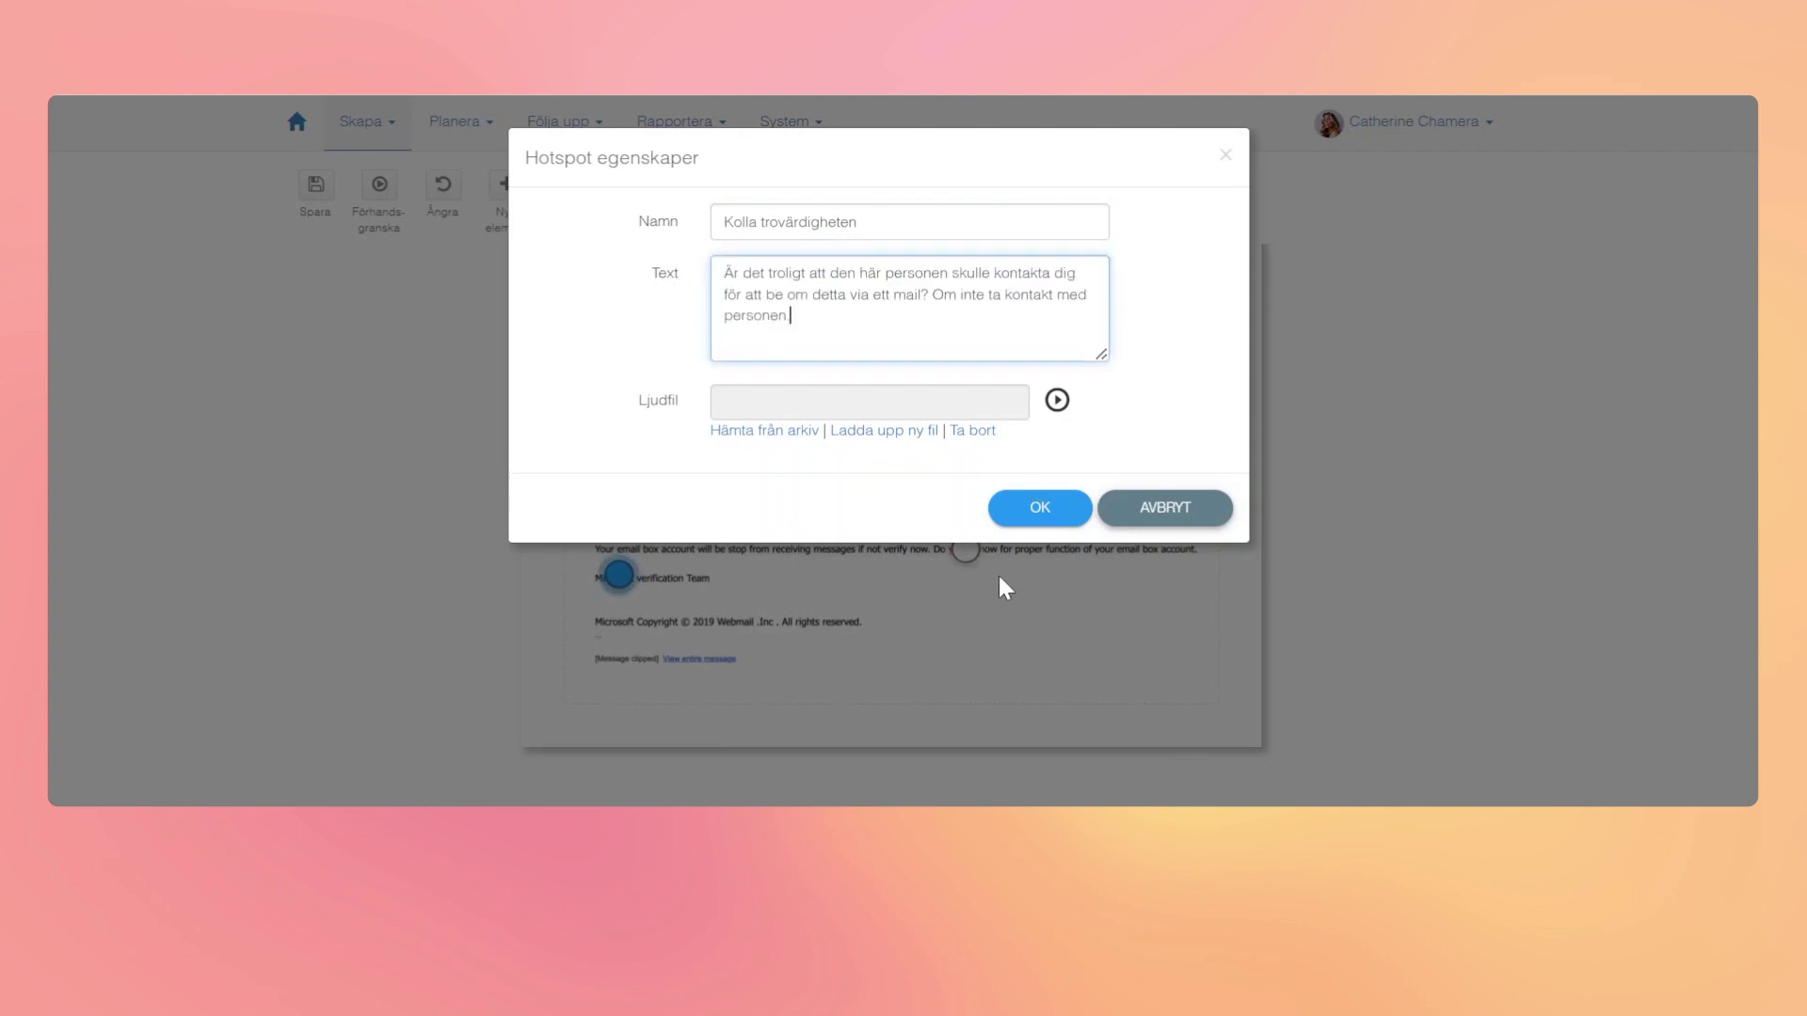
left_click(1040, 508)
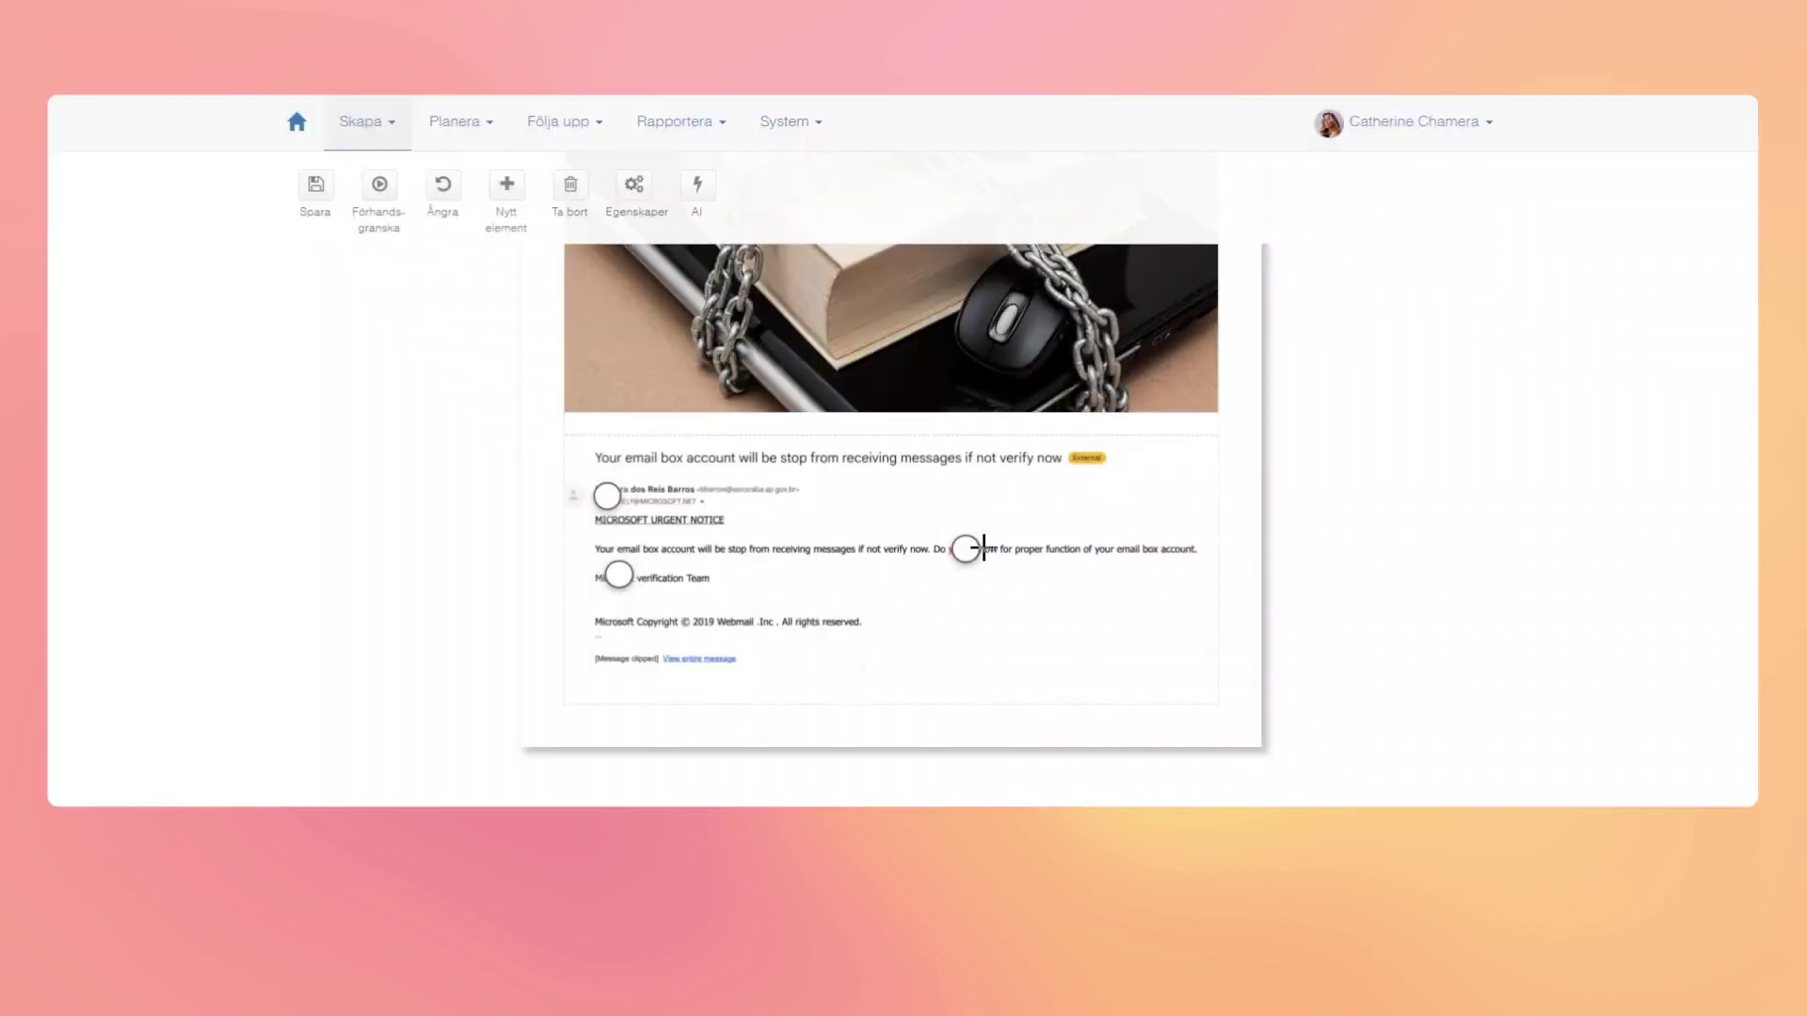
Step: Add a hotspot near the end of the email's body sentence, name it "Var försiktig med länkar och bilagor", and paste its prepared text
left_click(1146, 548)
left_click(1261, 638)
left_click(831, 222)
type("Var försiktig med länkar och bilagor")
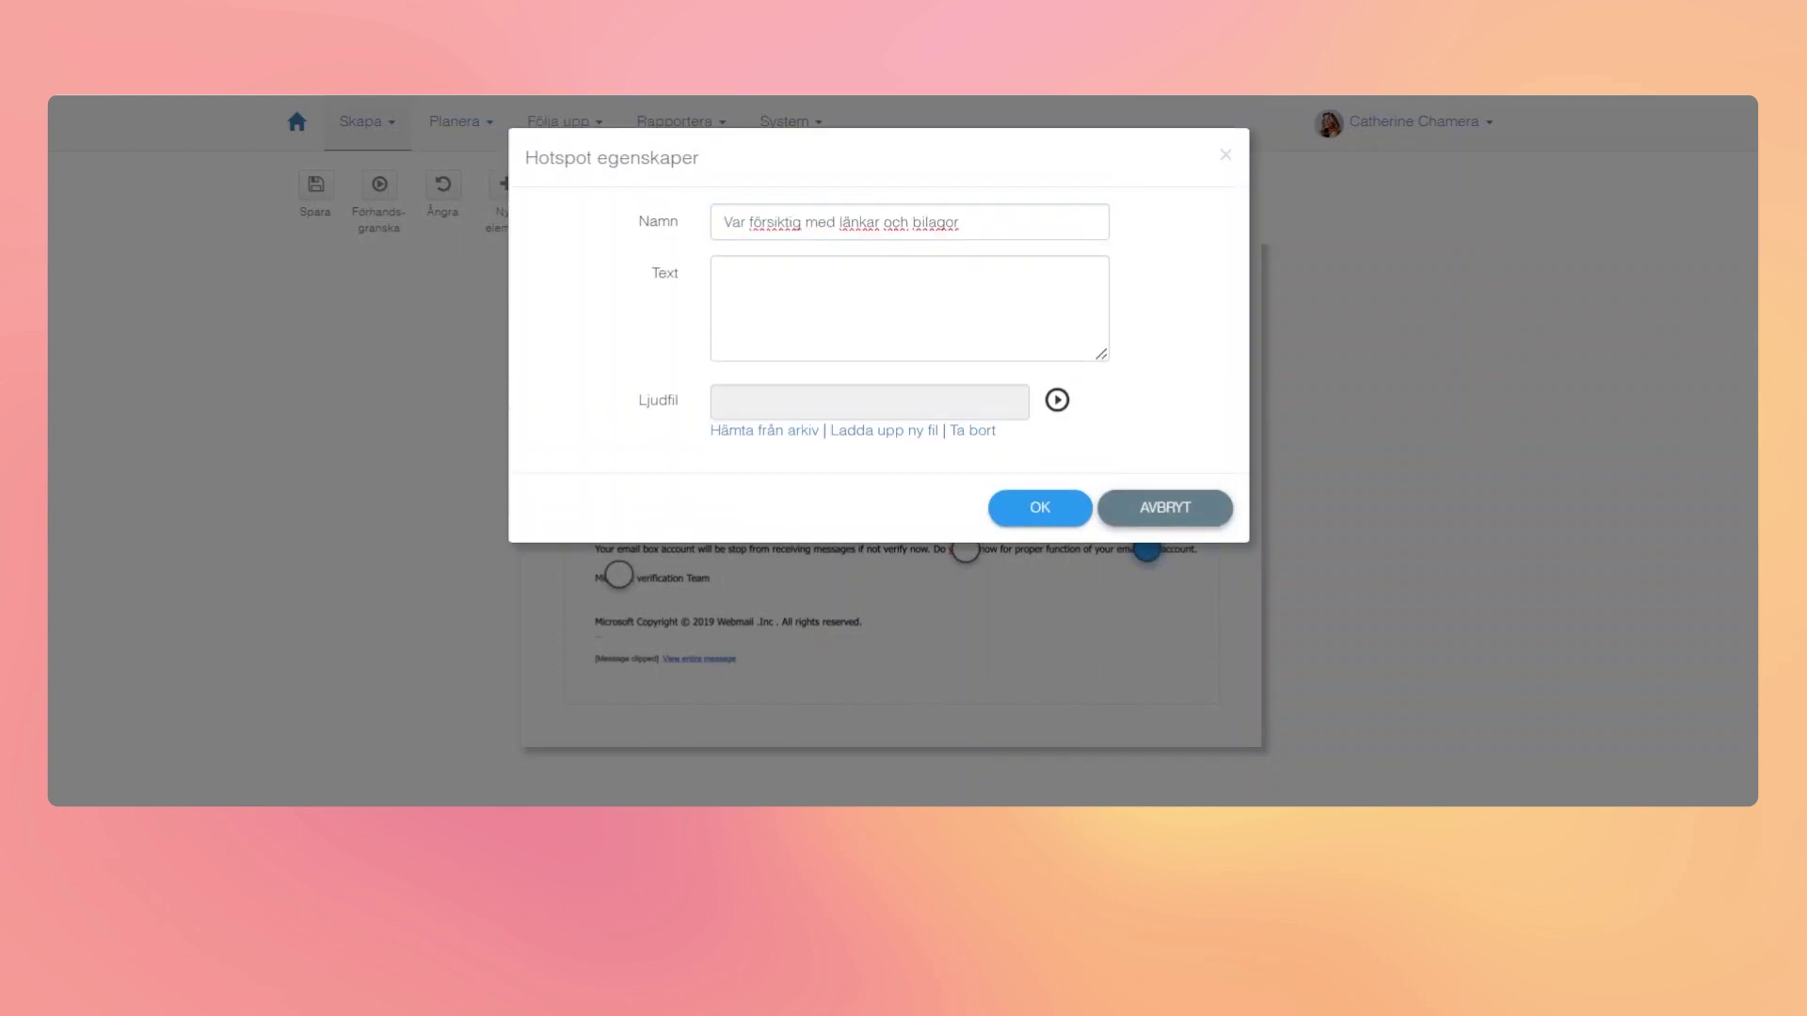
left_click(771, 295)
key("ctrl+v")
left_click(1040, 509)
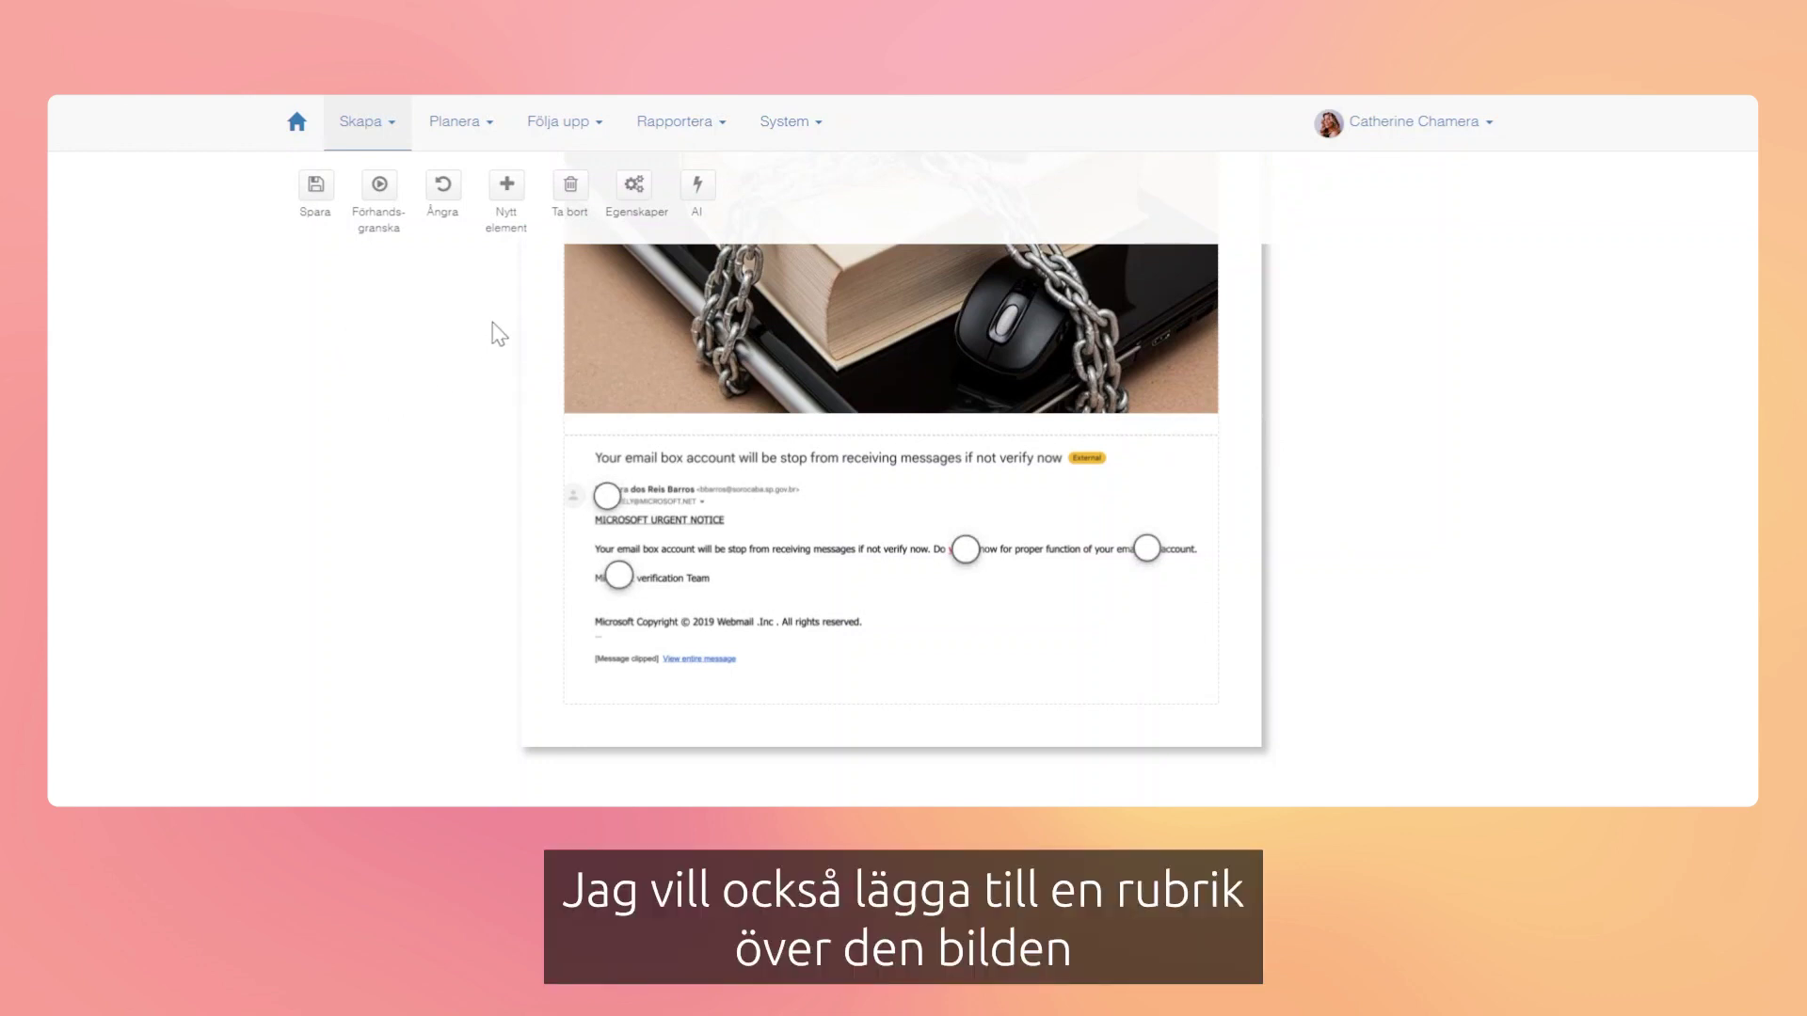
Step: Add a Rubrik element at the end of the page with the text "Så skyddar du dig"
left_click(525, 197)
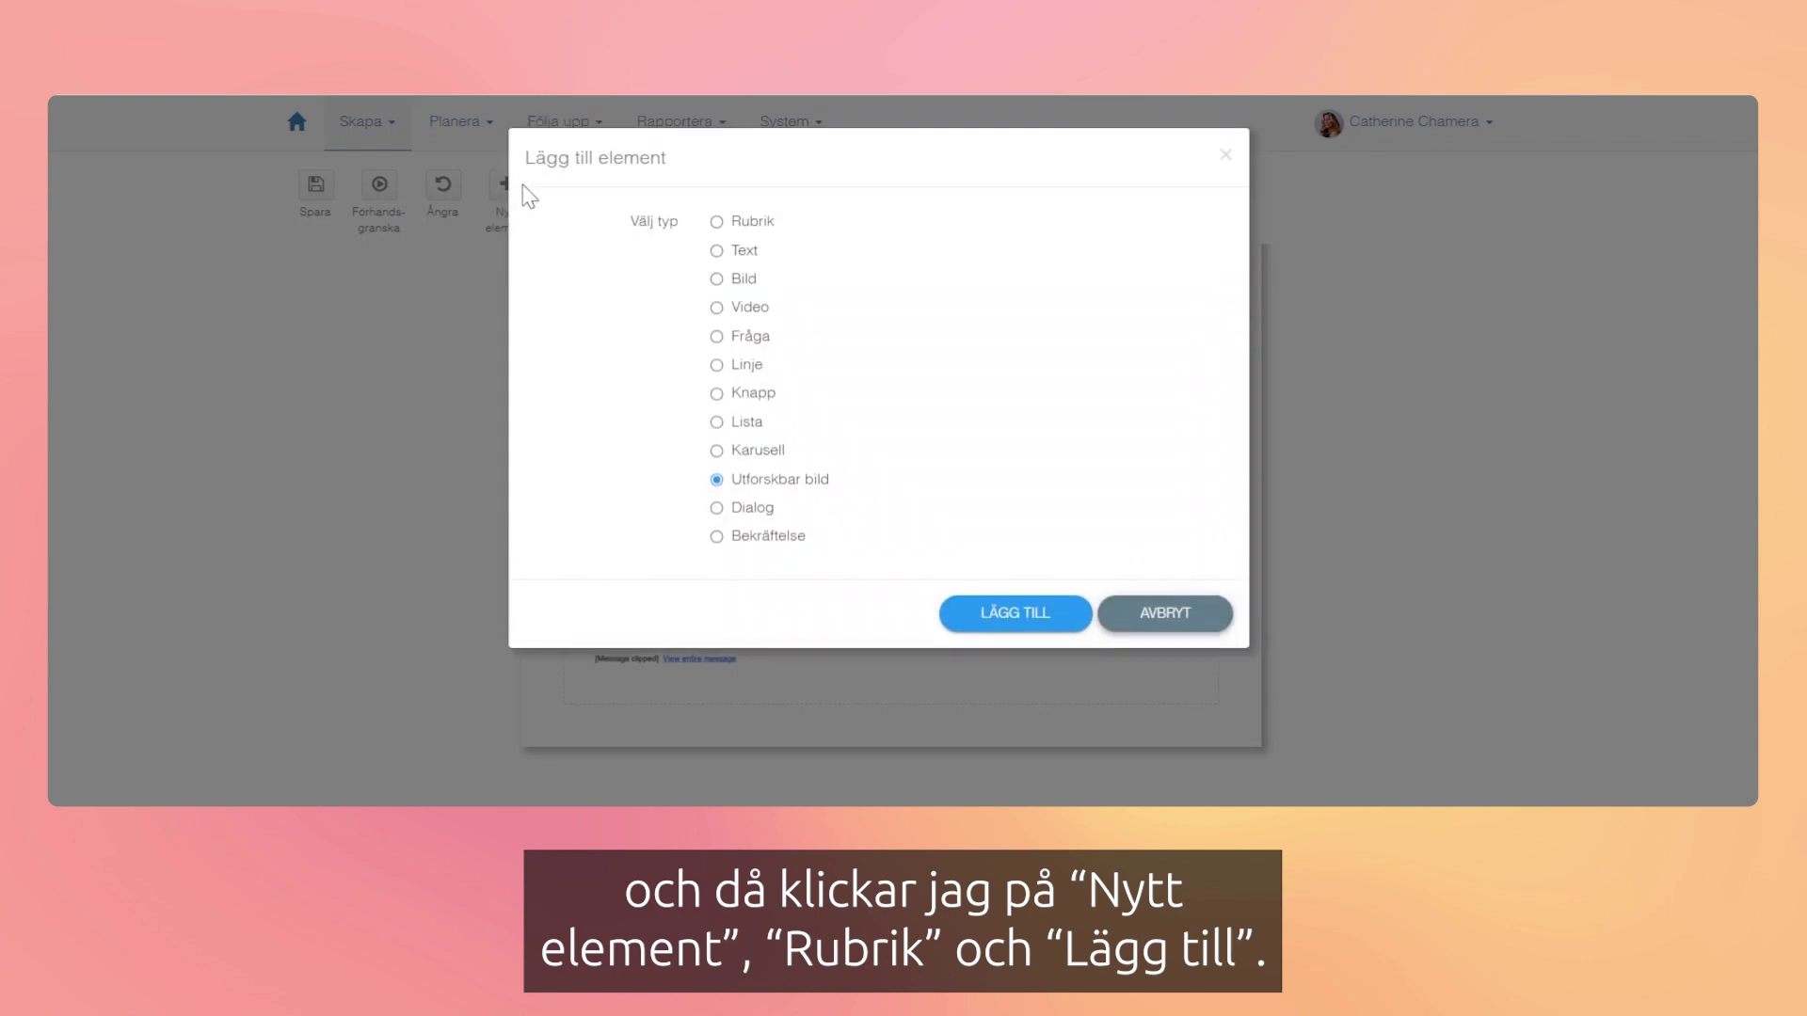
left_click(767, 224)
left_click(1026, 623)
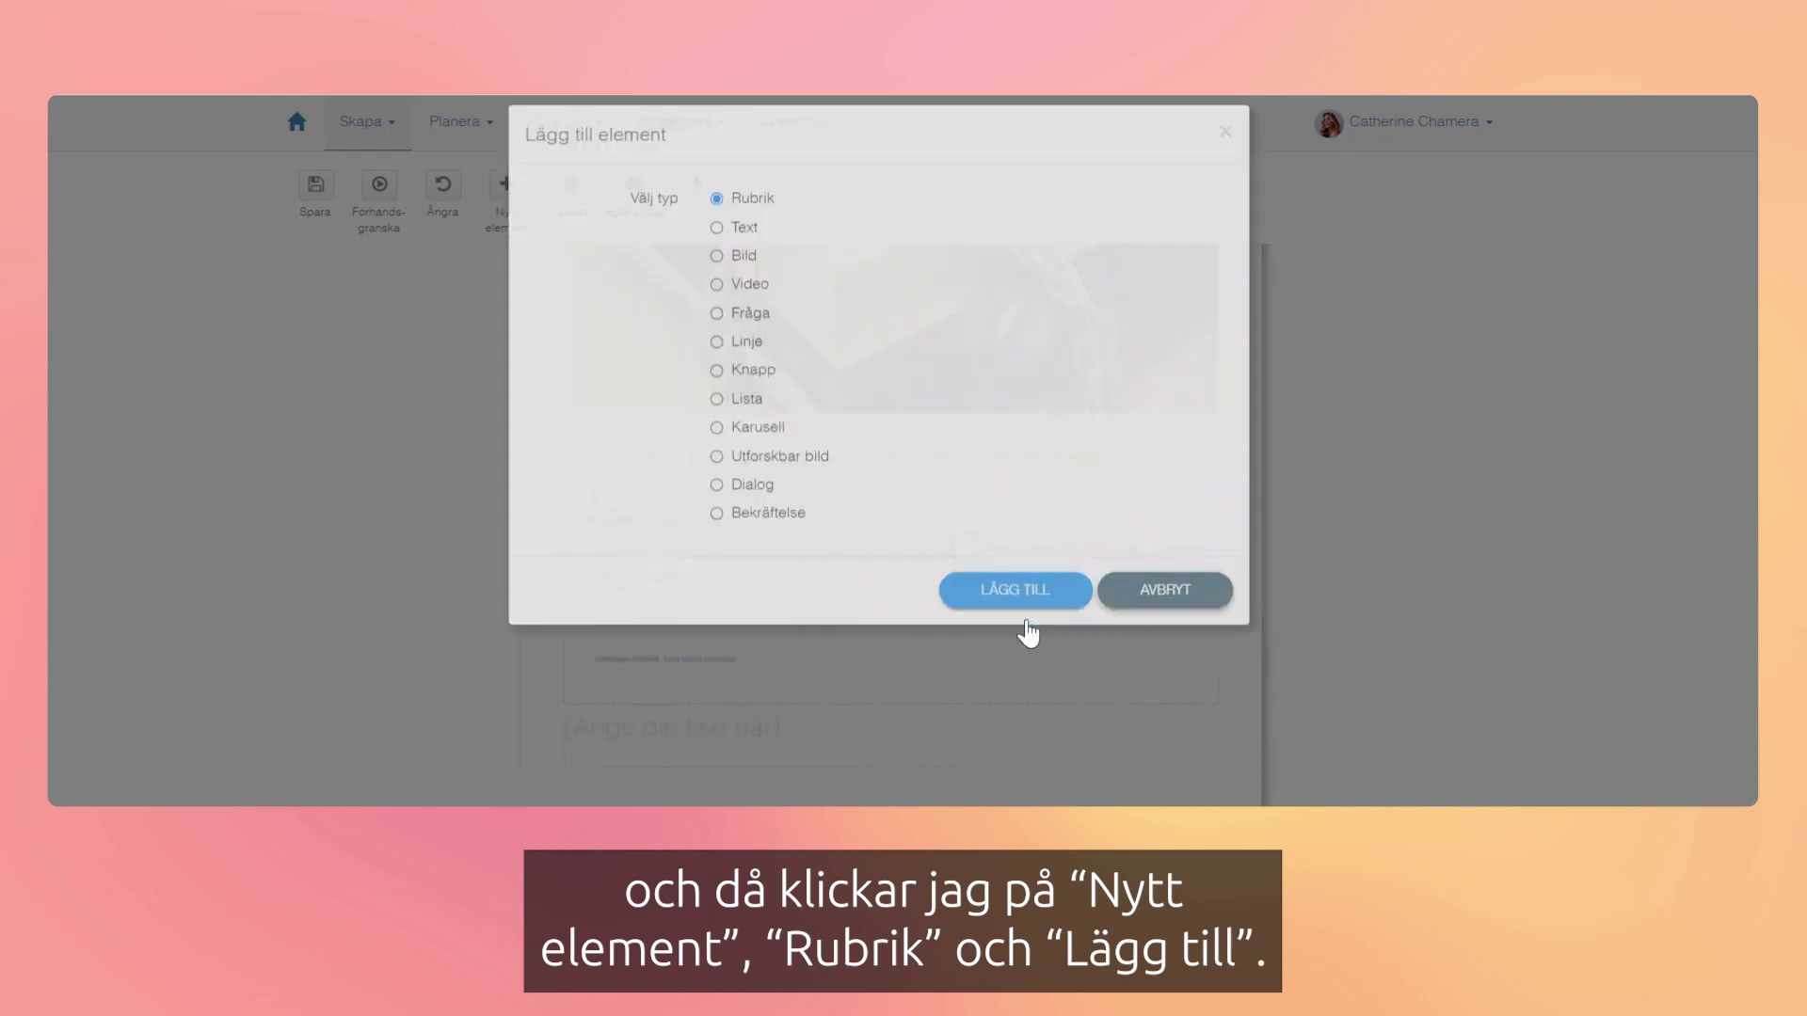
left_click(653, 734)
type("Så skyddar du dig")
left_click(1284, 684)
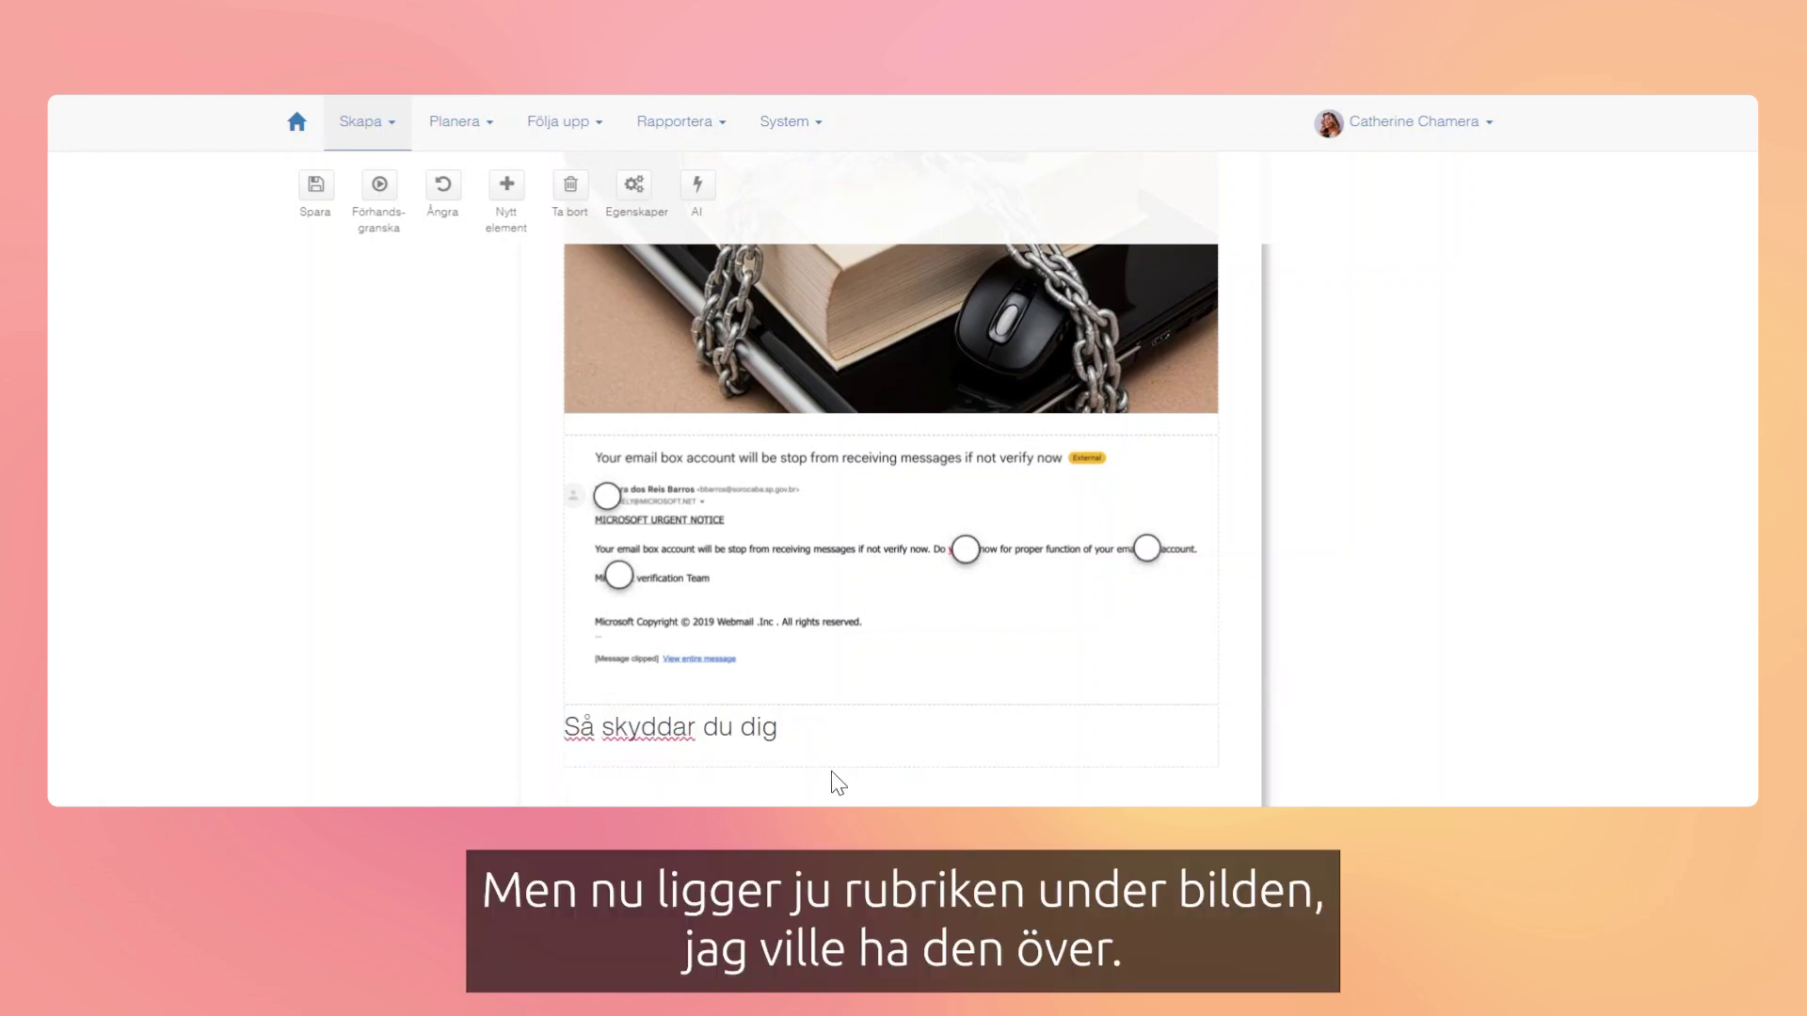
Step: Move the "Så skyddar du dig" heading above the explorable email picture
left_click(856, 723)
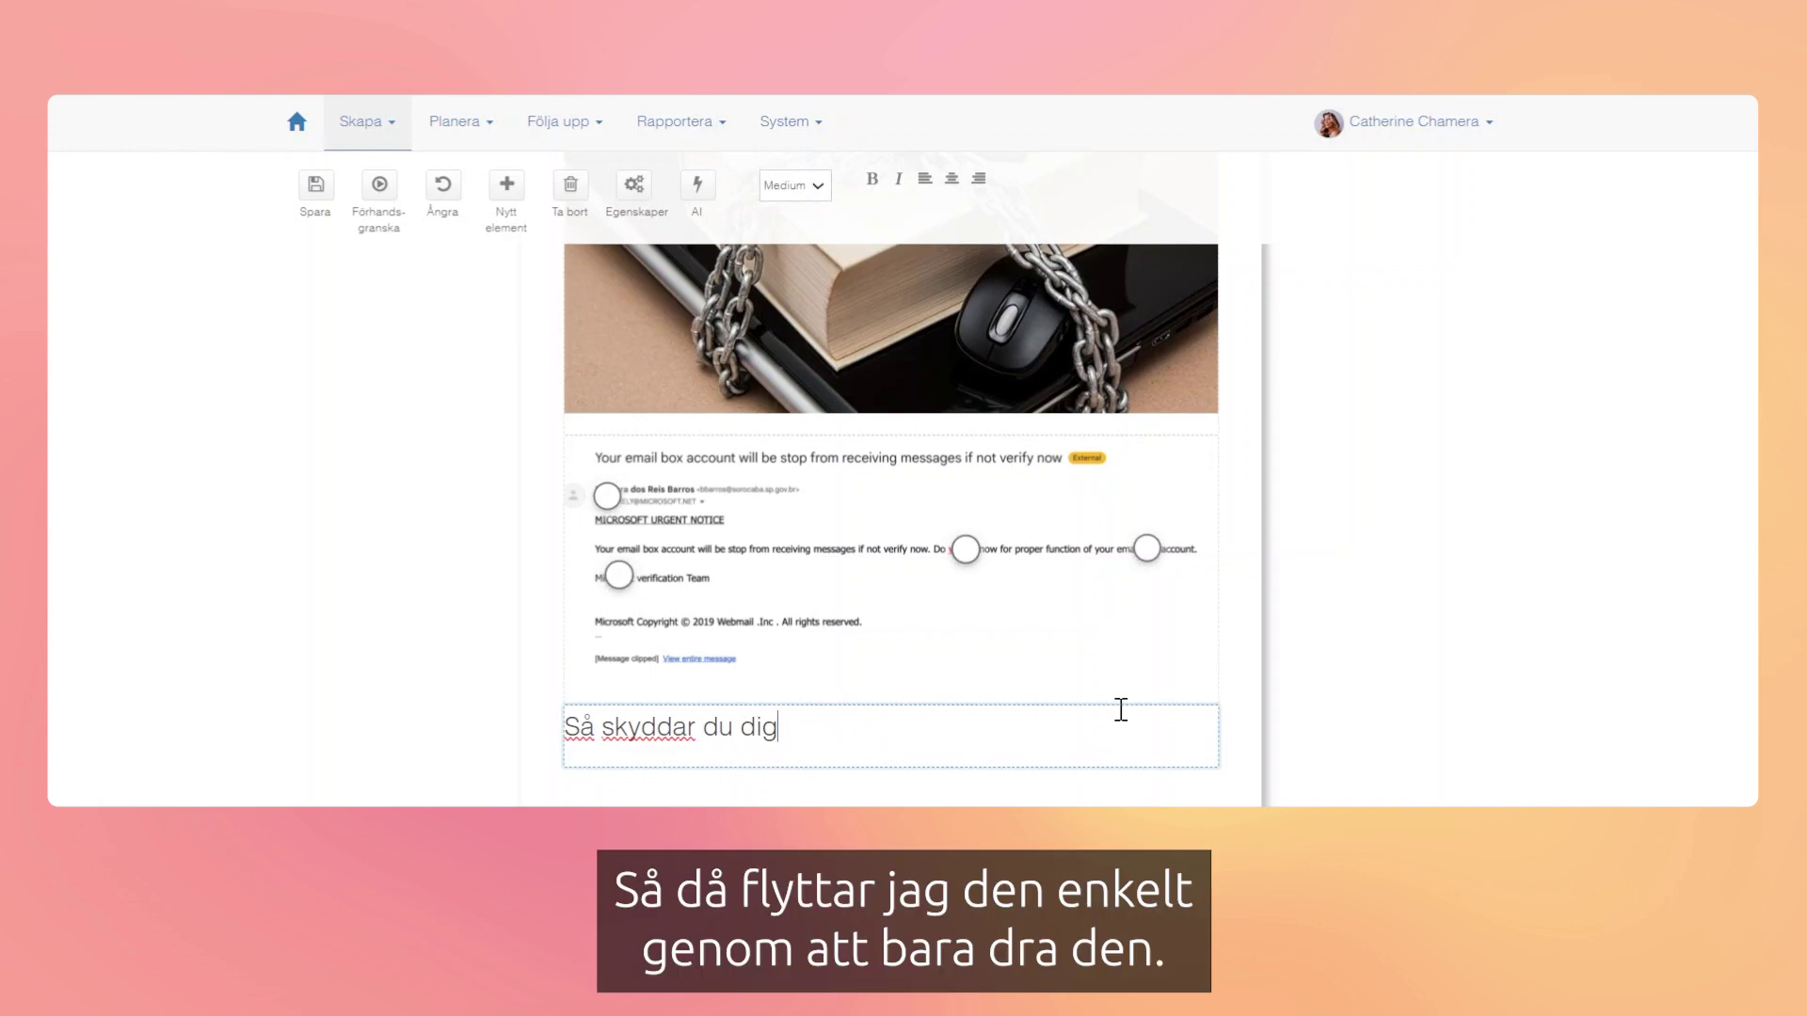
left_click_drag(1114, 710, 1035, 659)
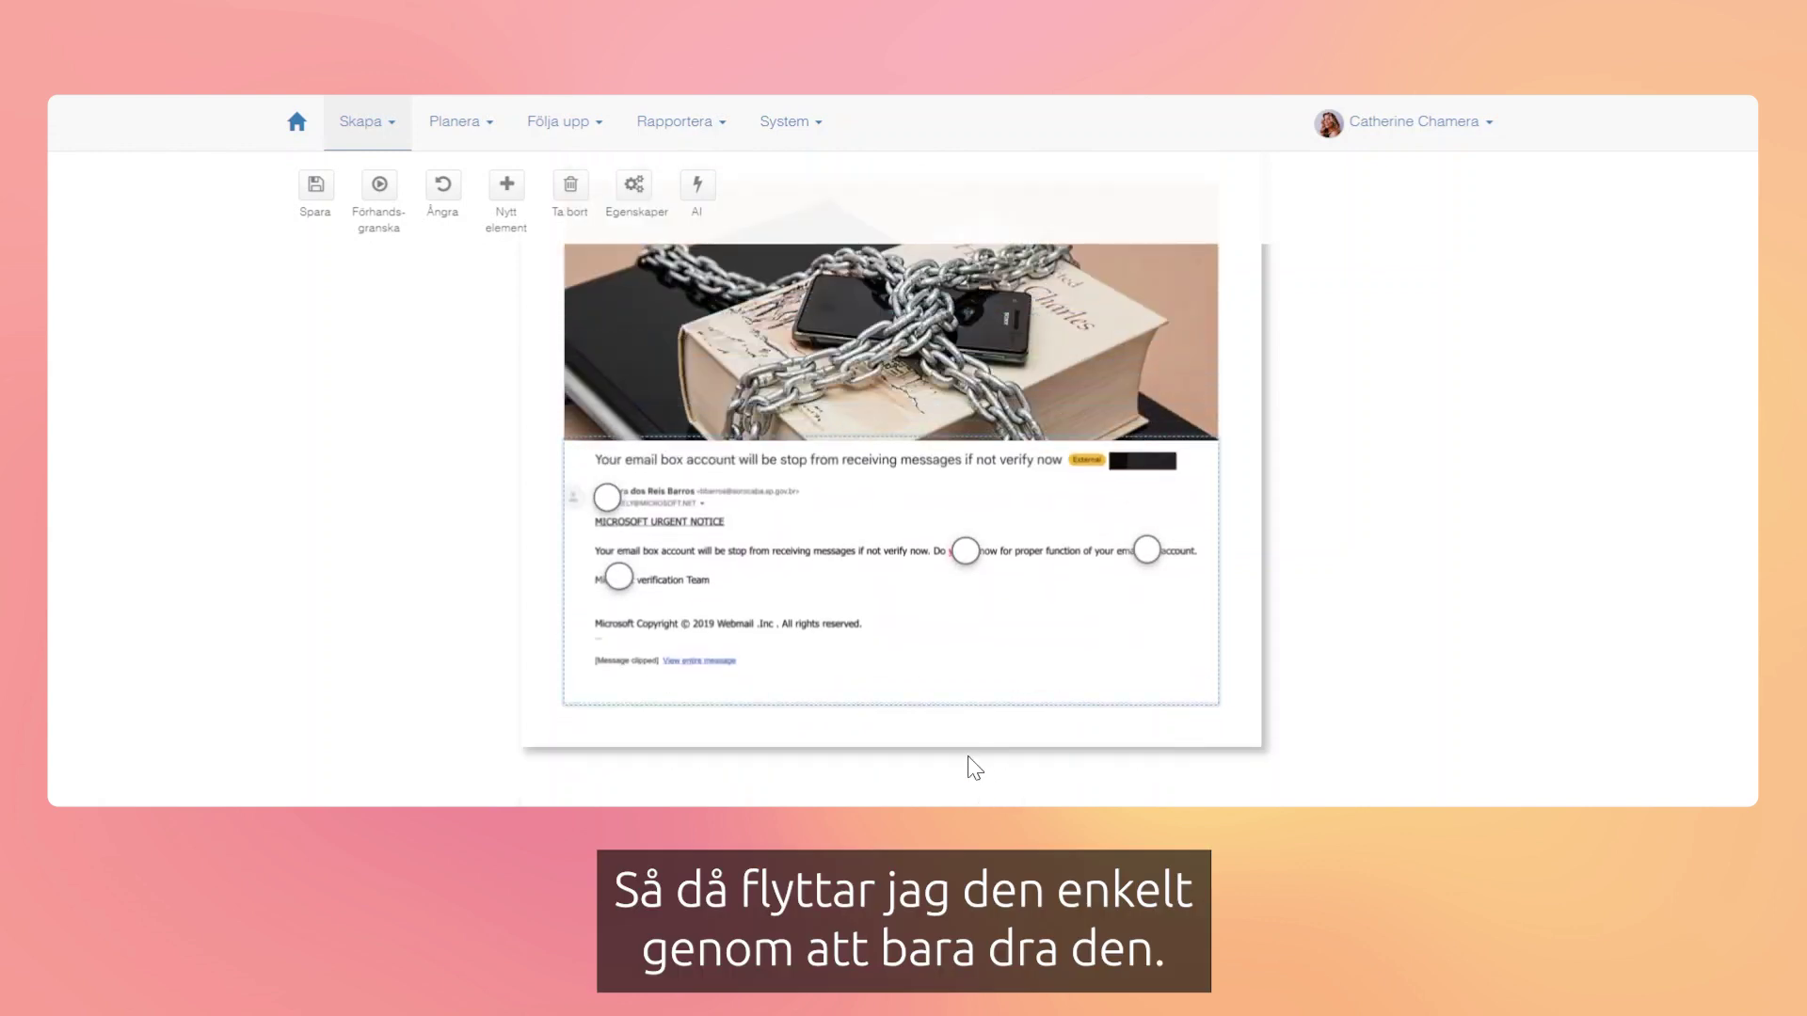
left_click_drag(975, 768, 960, 743)
scroll(1170, 565, "down", 3)
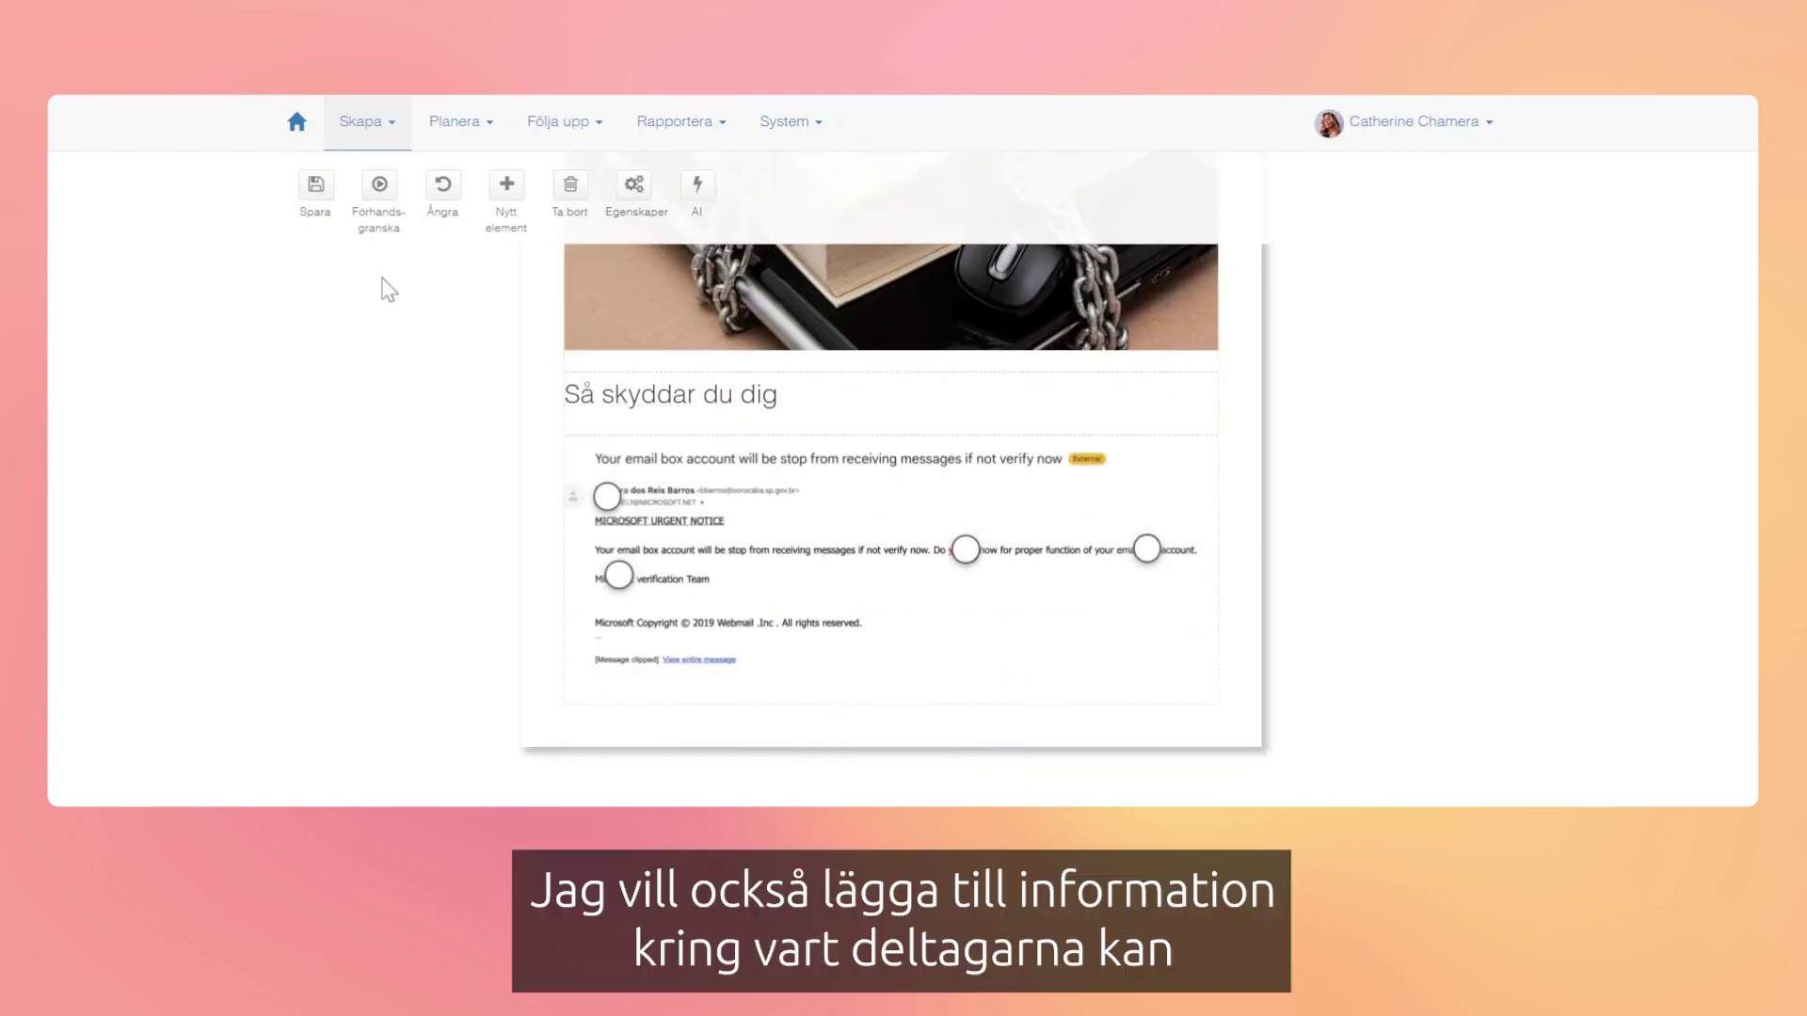
Step: Add a Rubrik element followed by a Text element below the explorable email picture
left_click(511, 194)
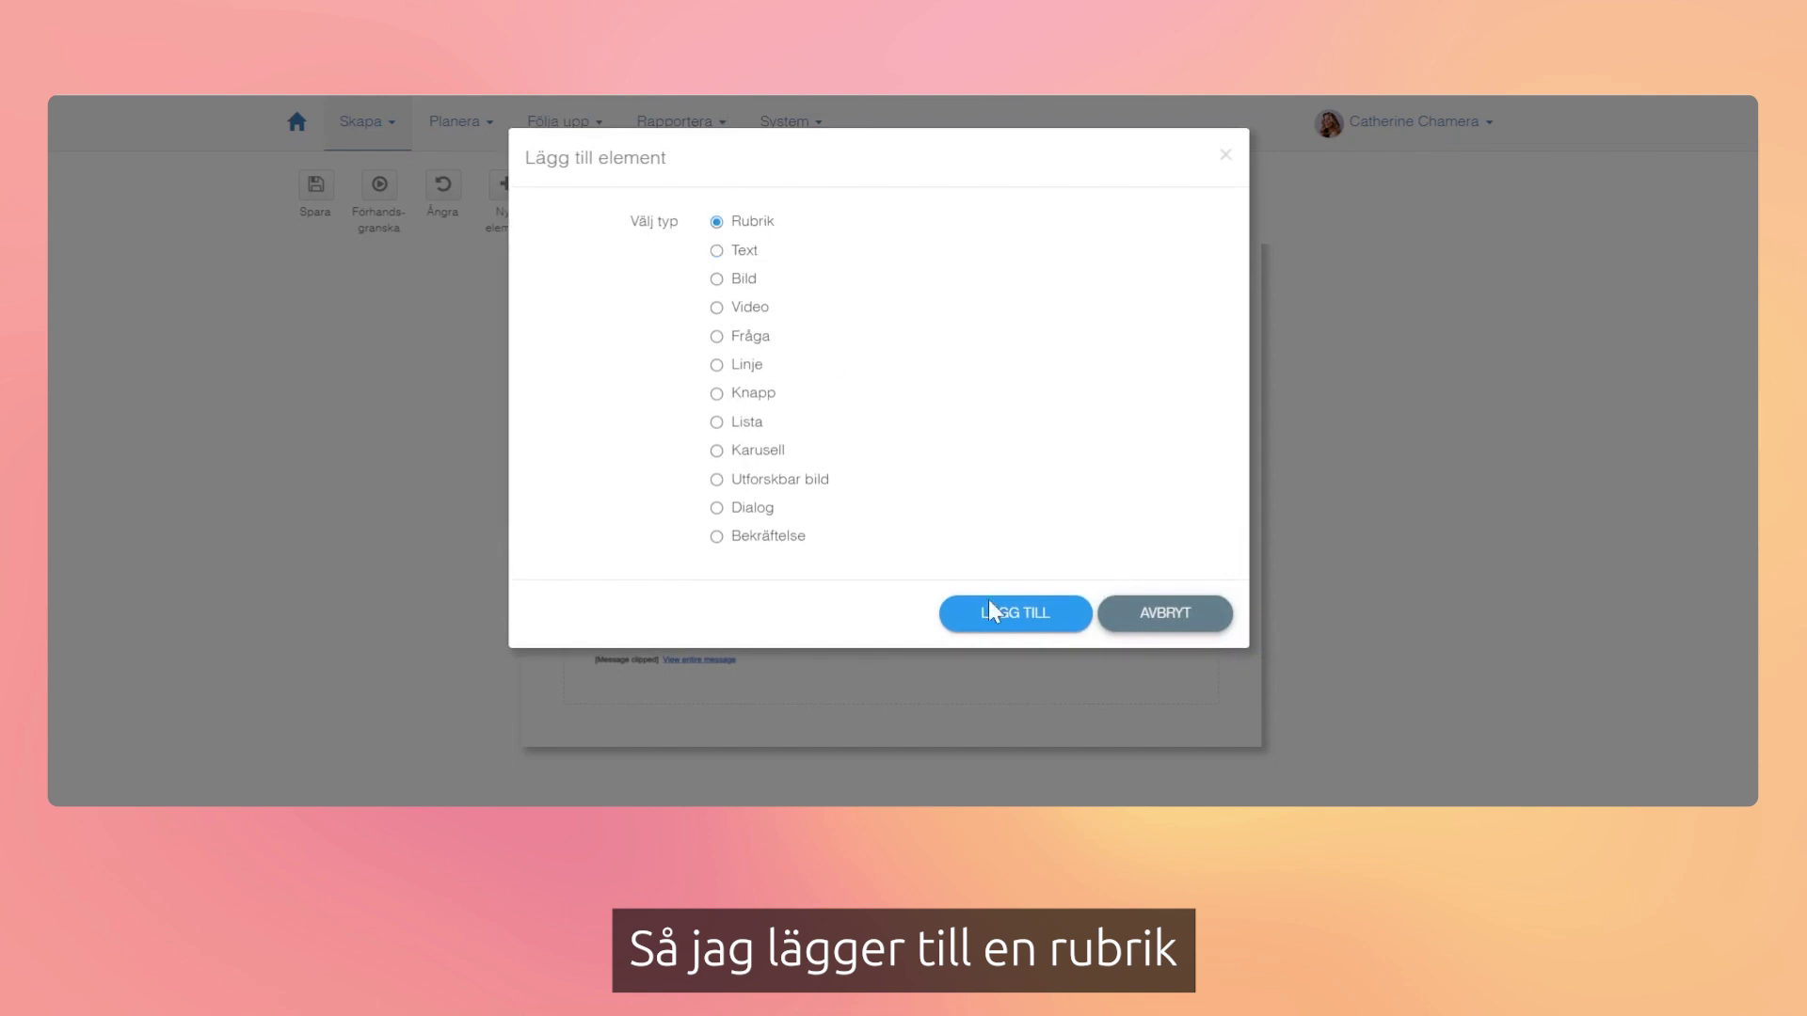
left_click(989, 610)
left_click(504, 197)
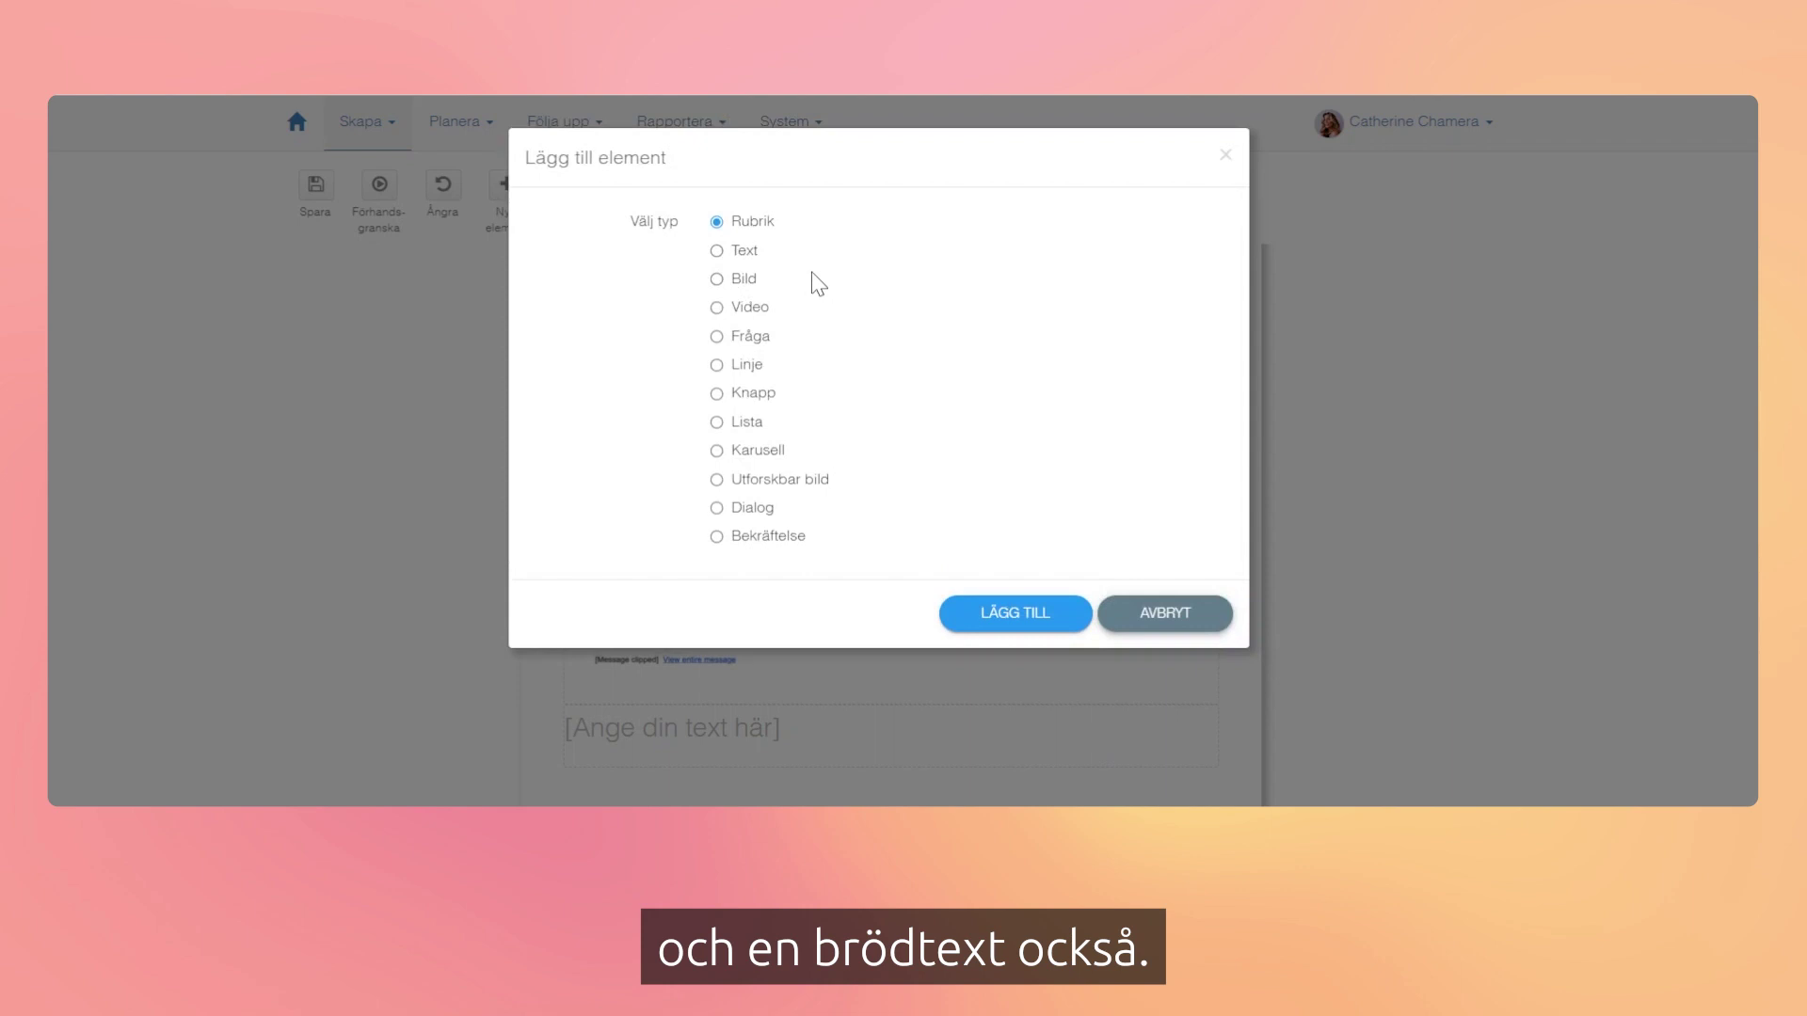
left_click(741, 252)
left_click(1011, 613)
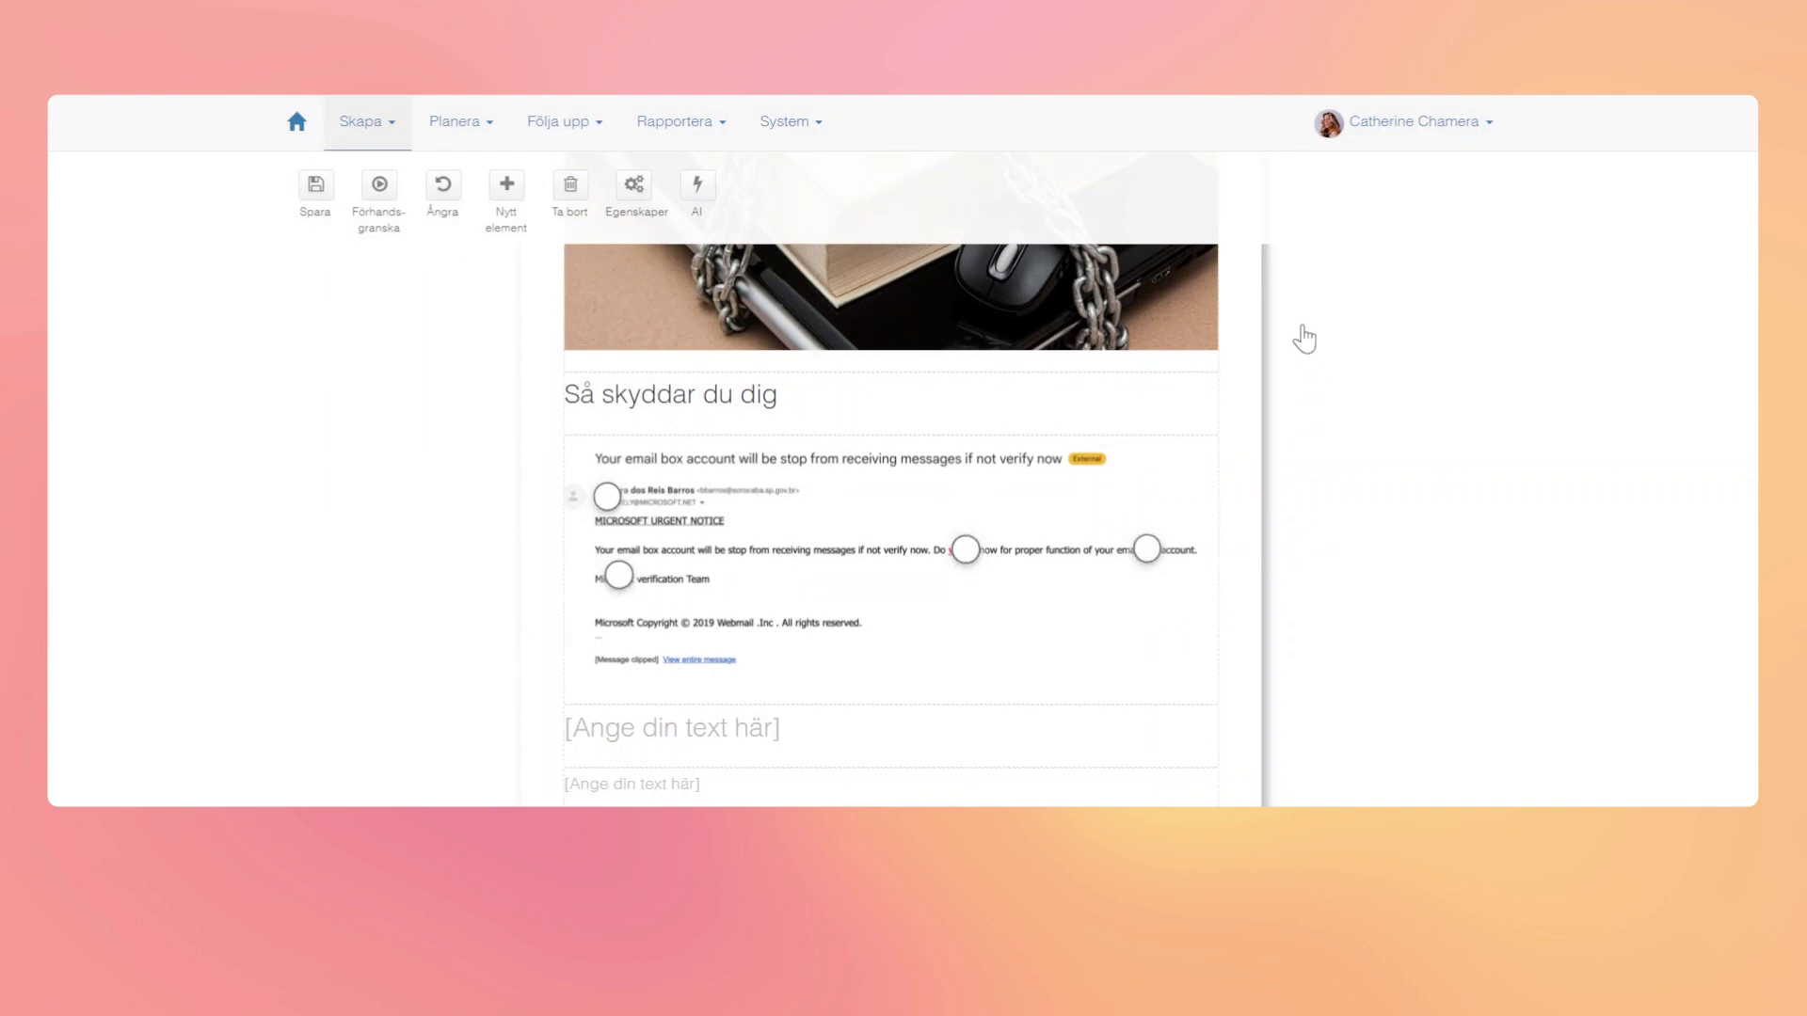
Step: Enter "Om olyckan är framme" as the new heading and paste the body text from "Har du trots allt klickat" to the IT contact e-mail
left_click(653, 726)
type("Om olyckan är framme")
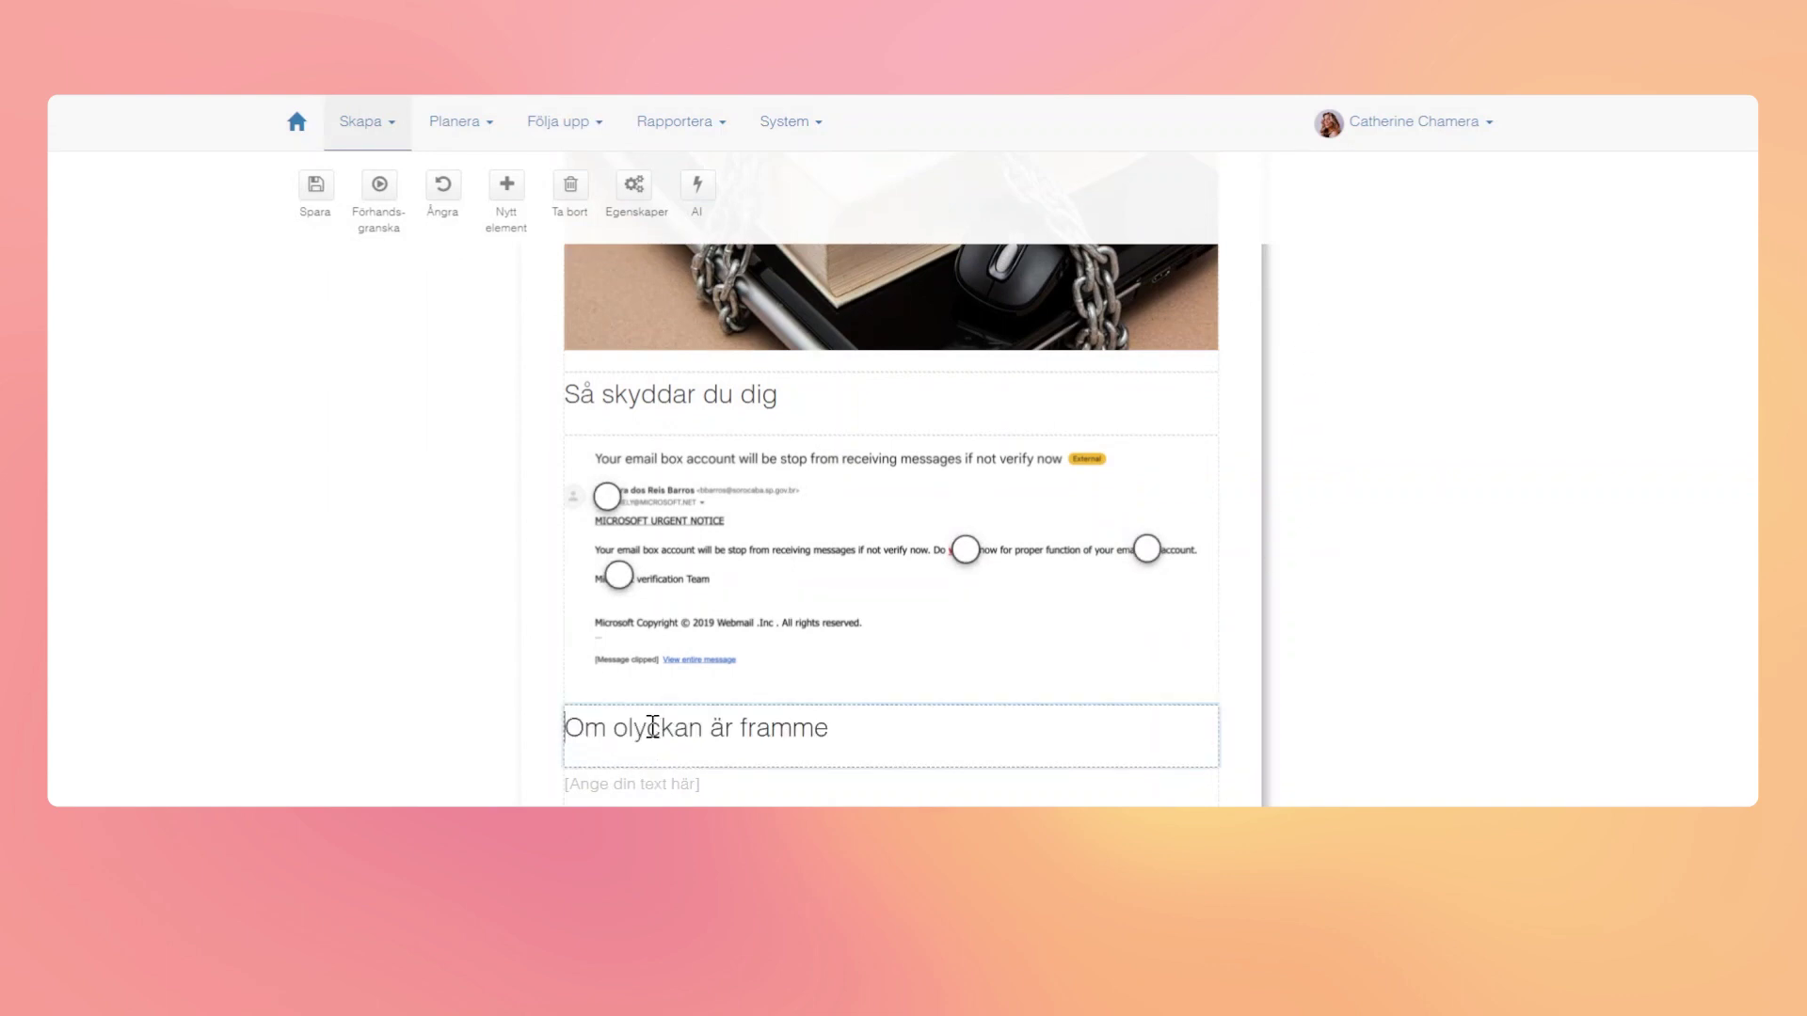
scroll(524, 597, "down", 2)
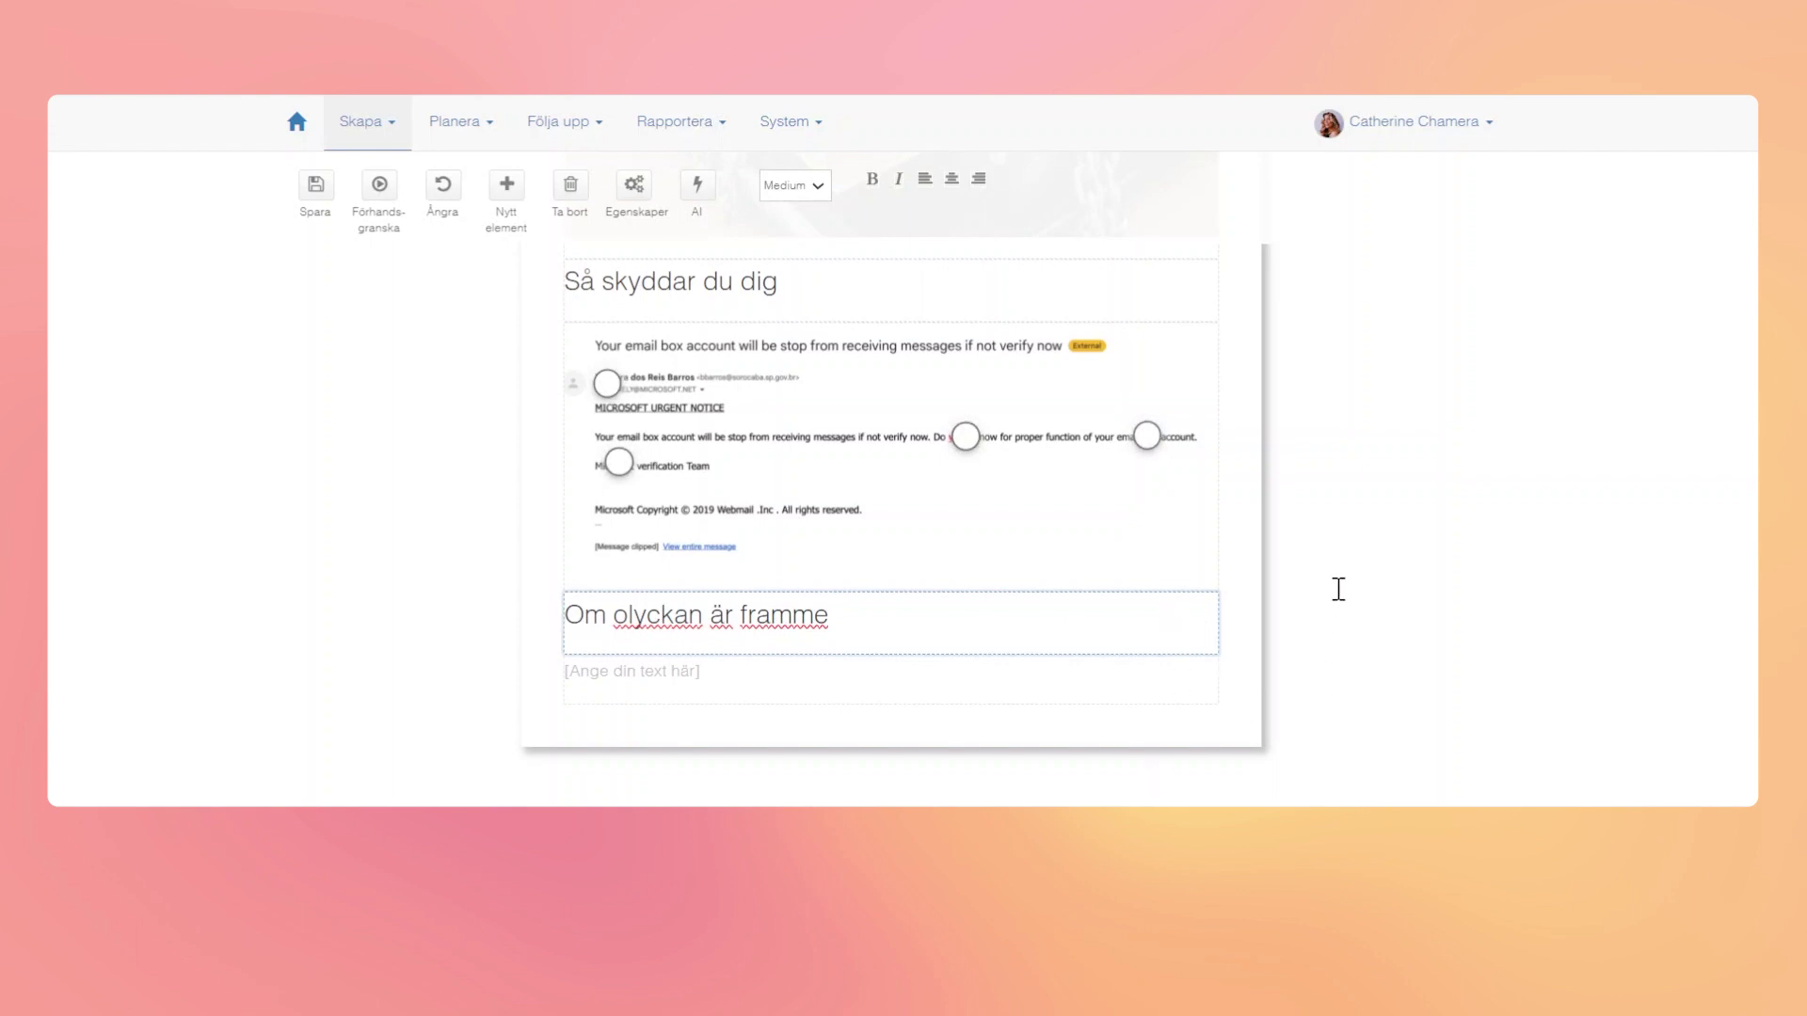
left_click(611, 696)
left_click(613, 678)
key("ctrl+v")
left_click(1276, 375)
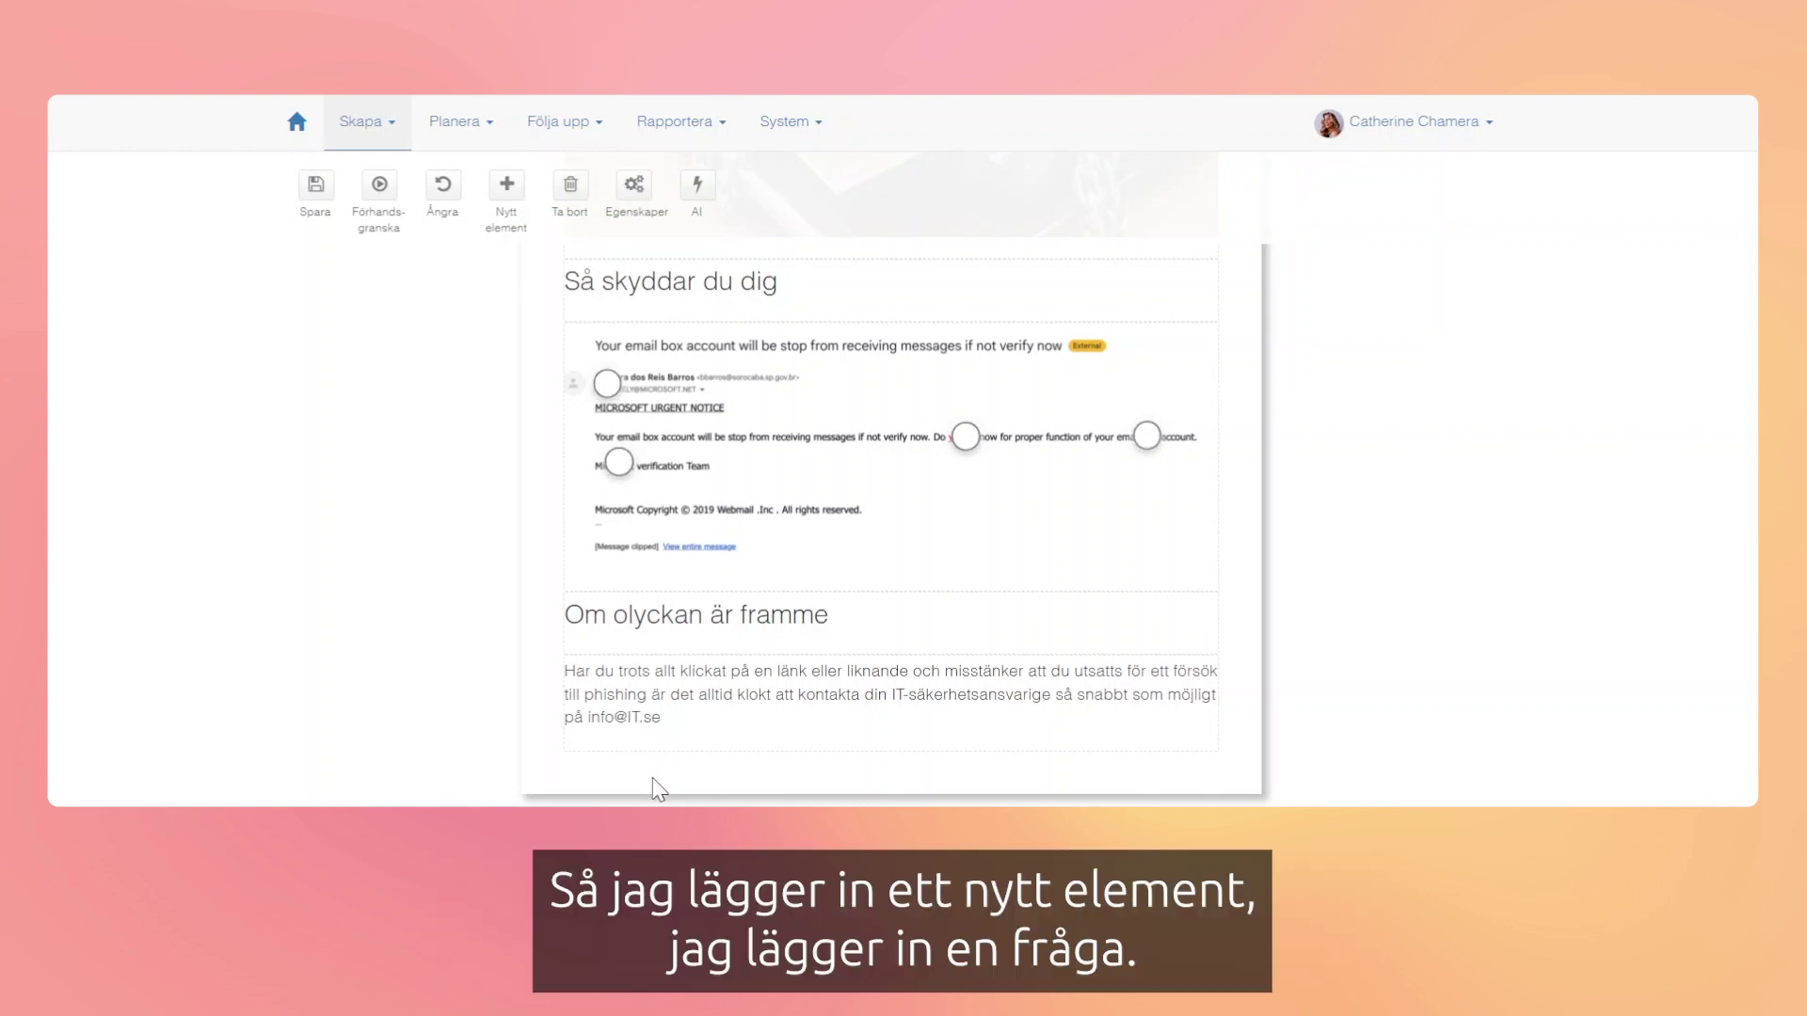
Step: Add a Fråga element at the end of the page as an Envalsfråga with the question "Vad är phishing eller nätfiske?"
left_click(520, 184)
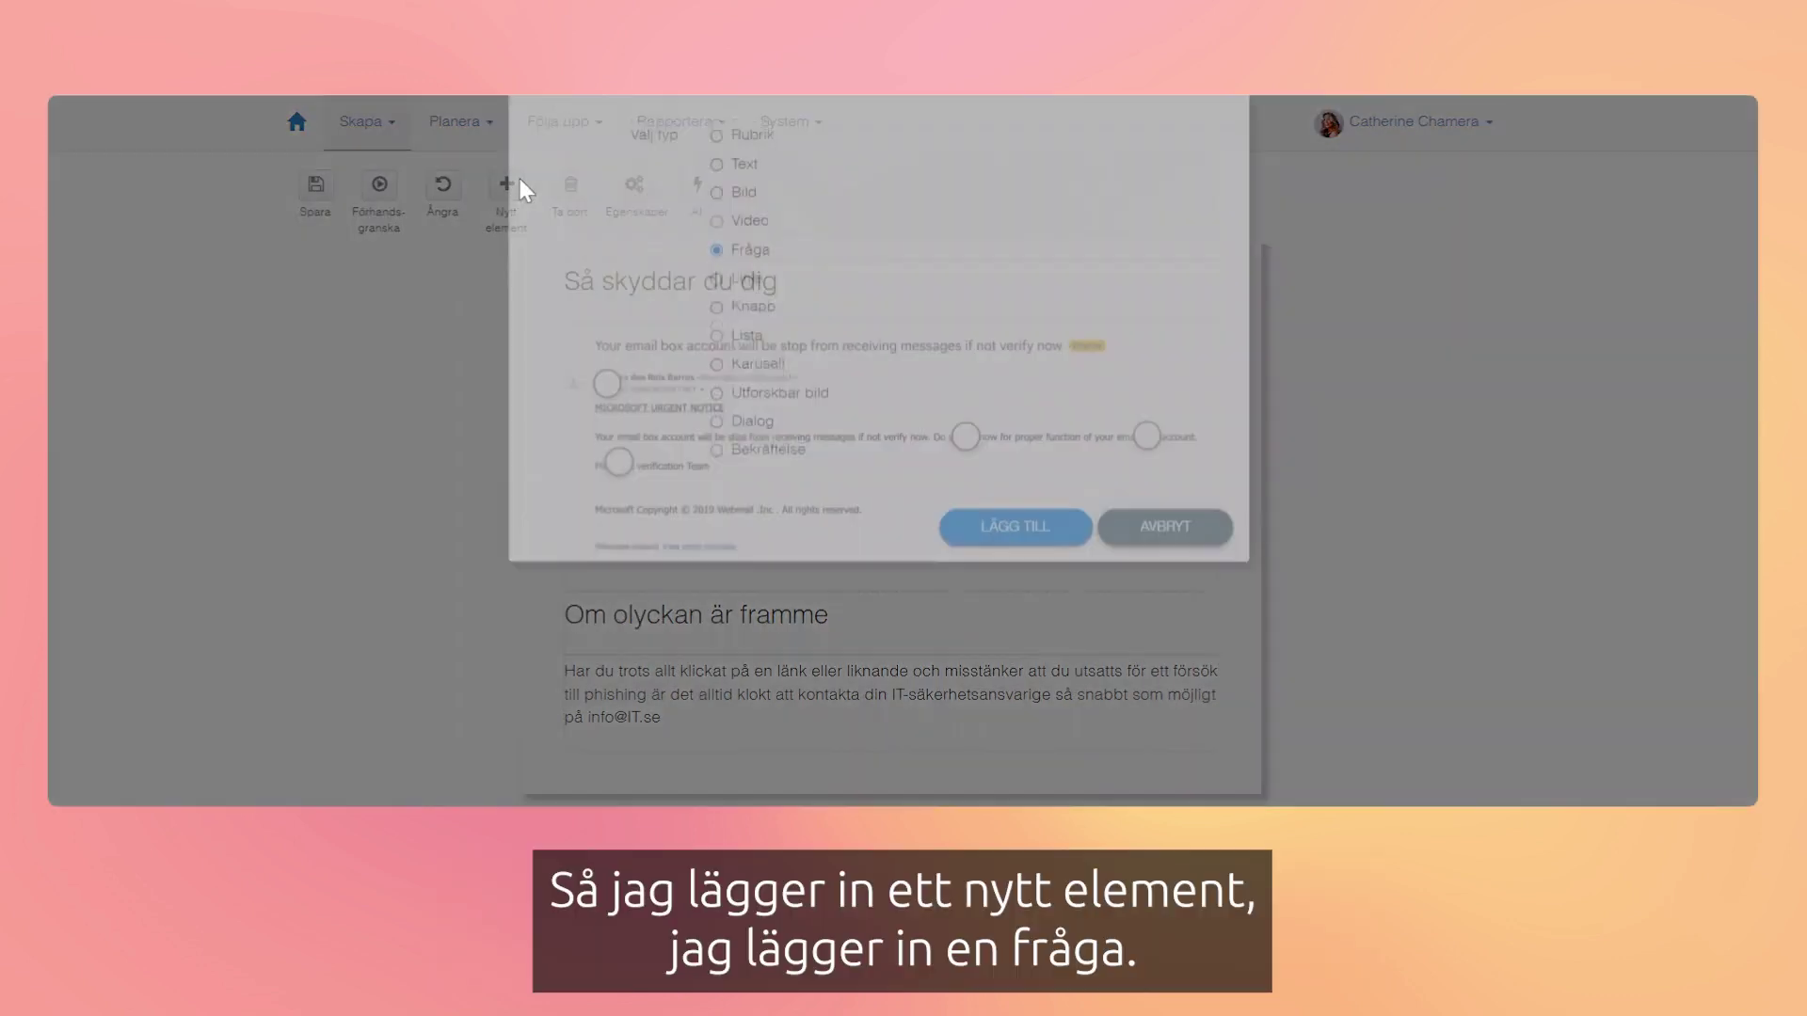
left_click(1020, 613)
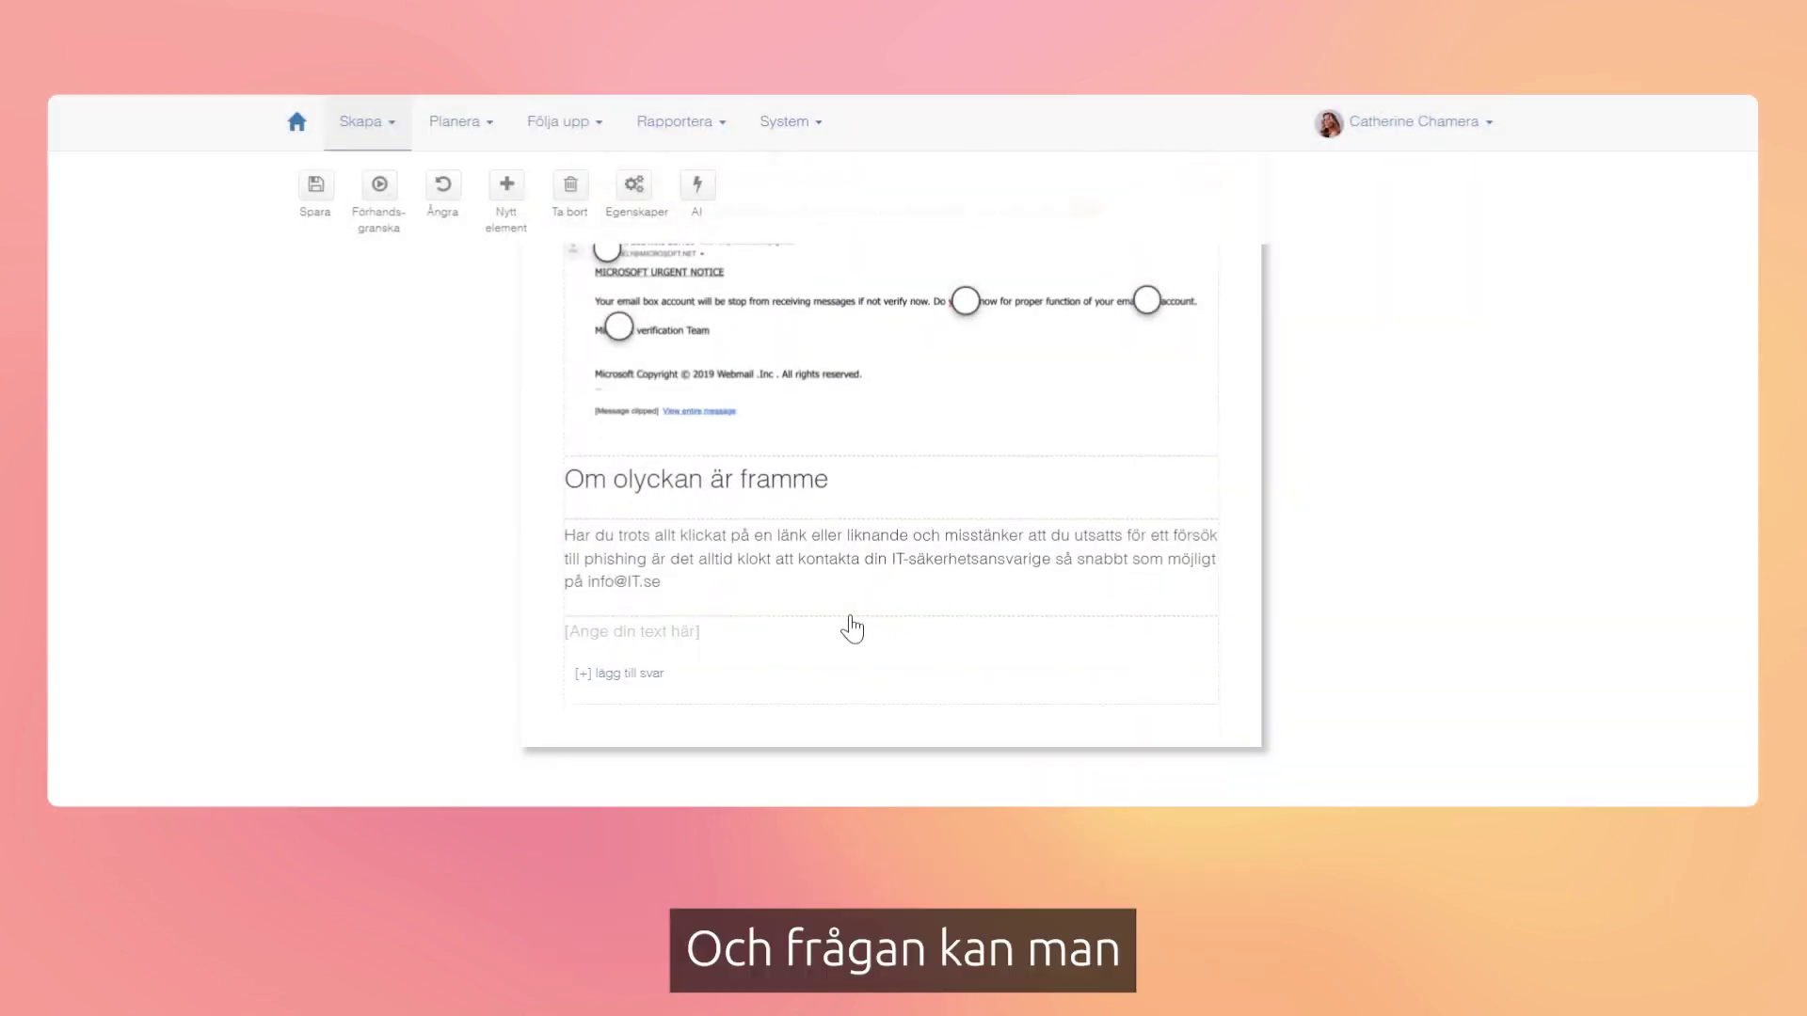
left_click(726, 632)
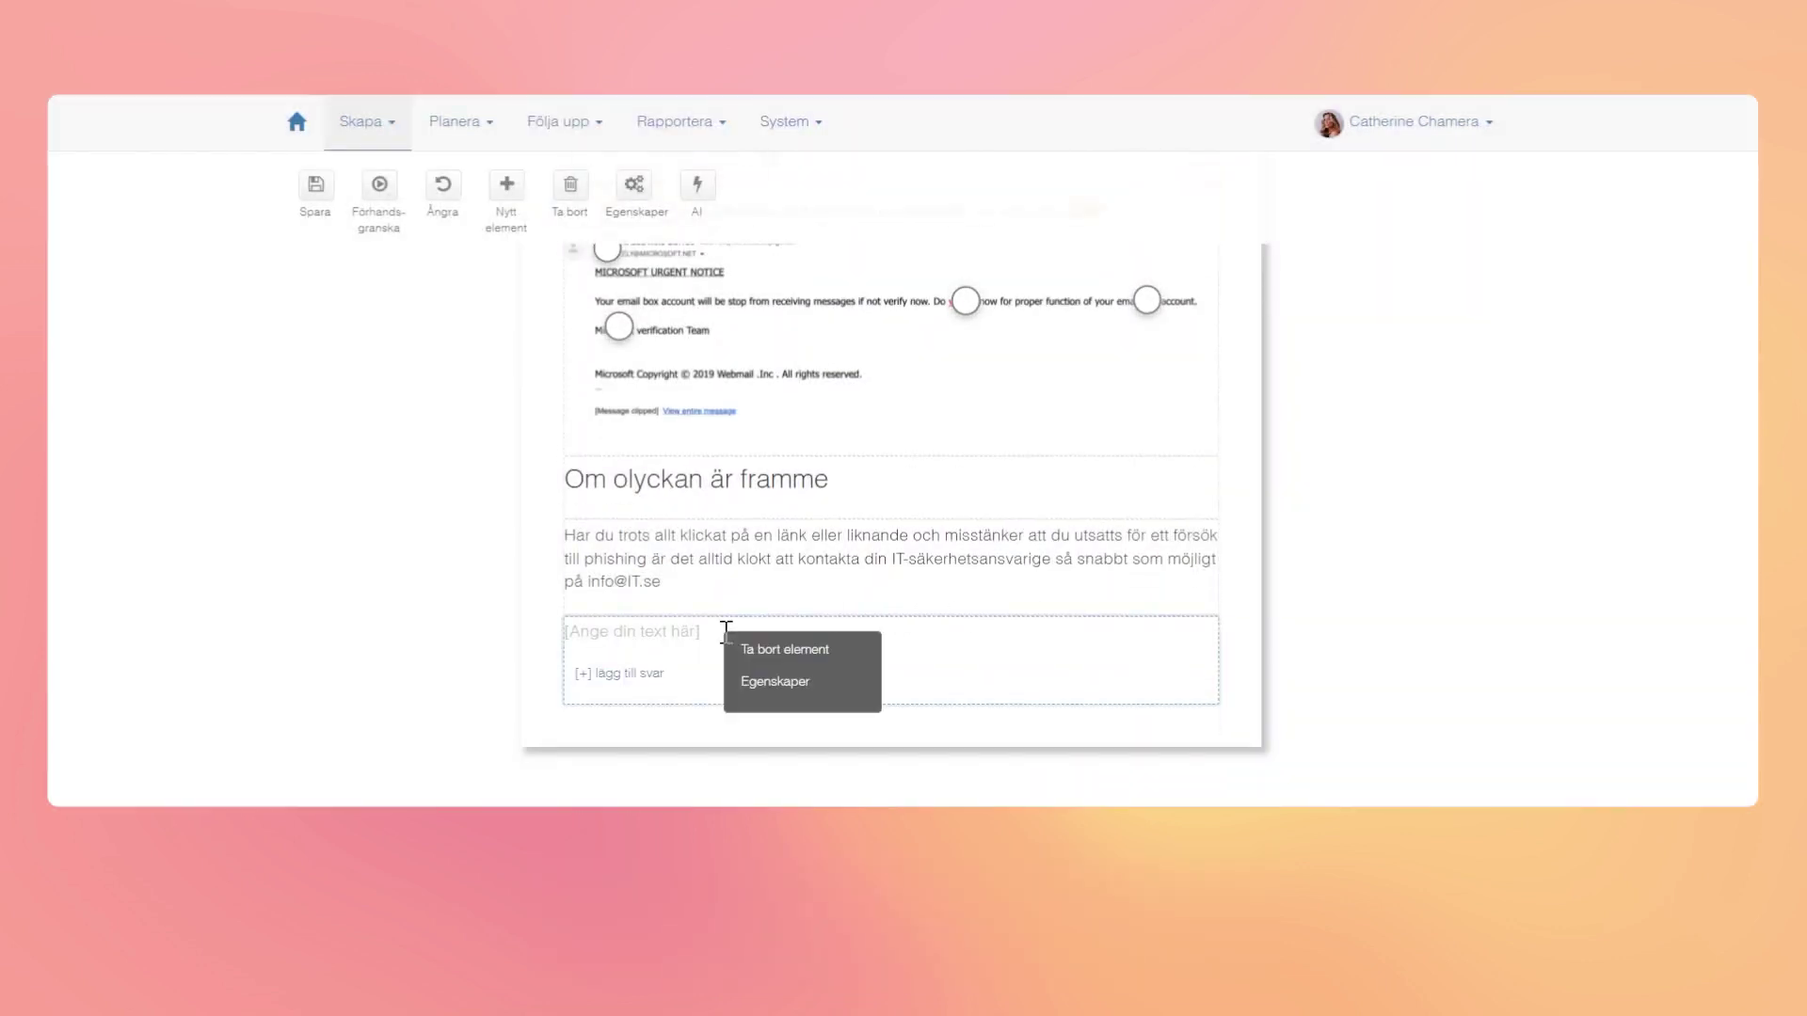
left_click(753, 675)
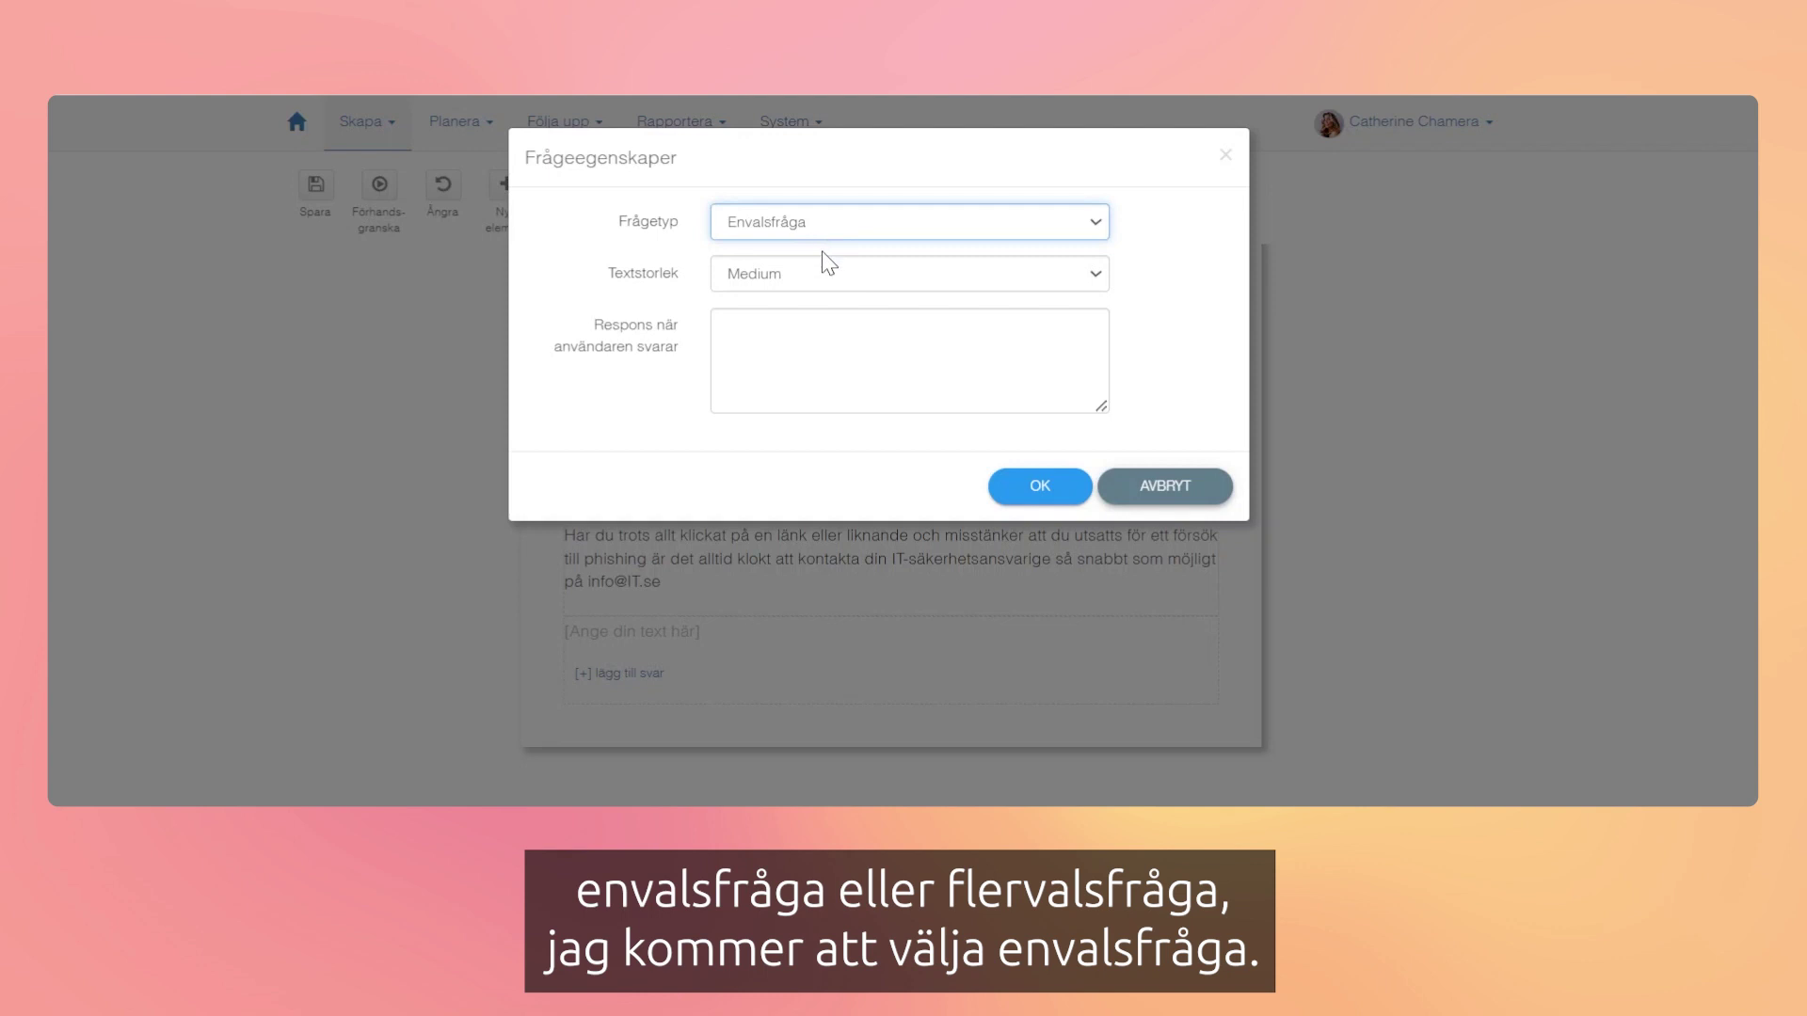
left_click(773, 335)
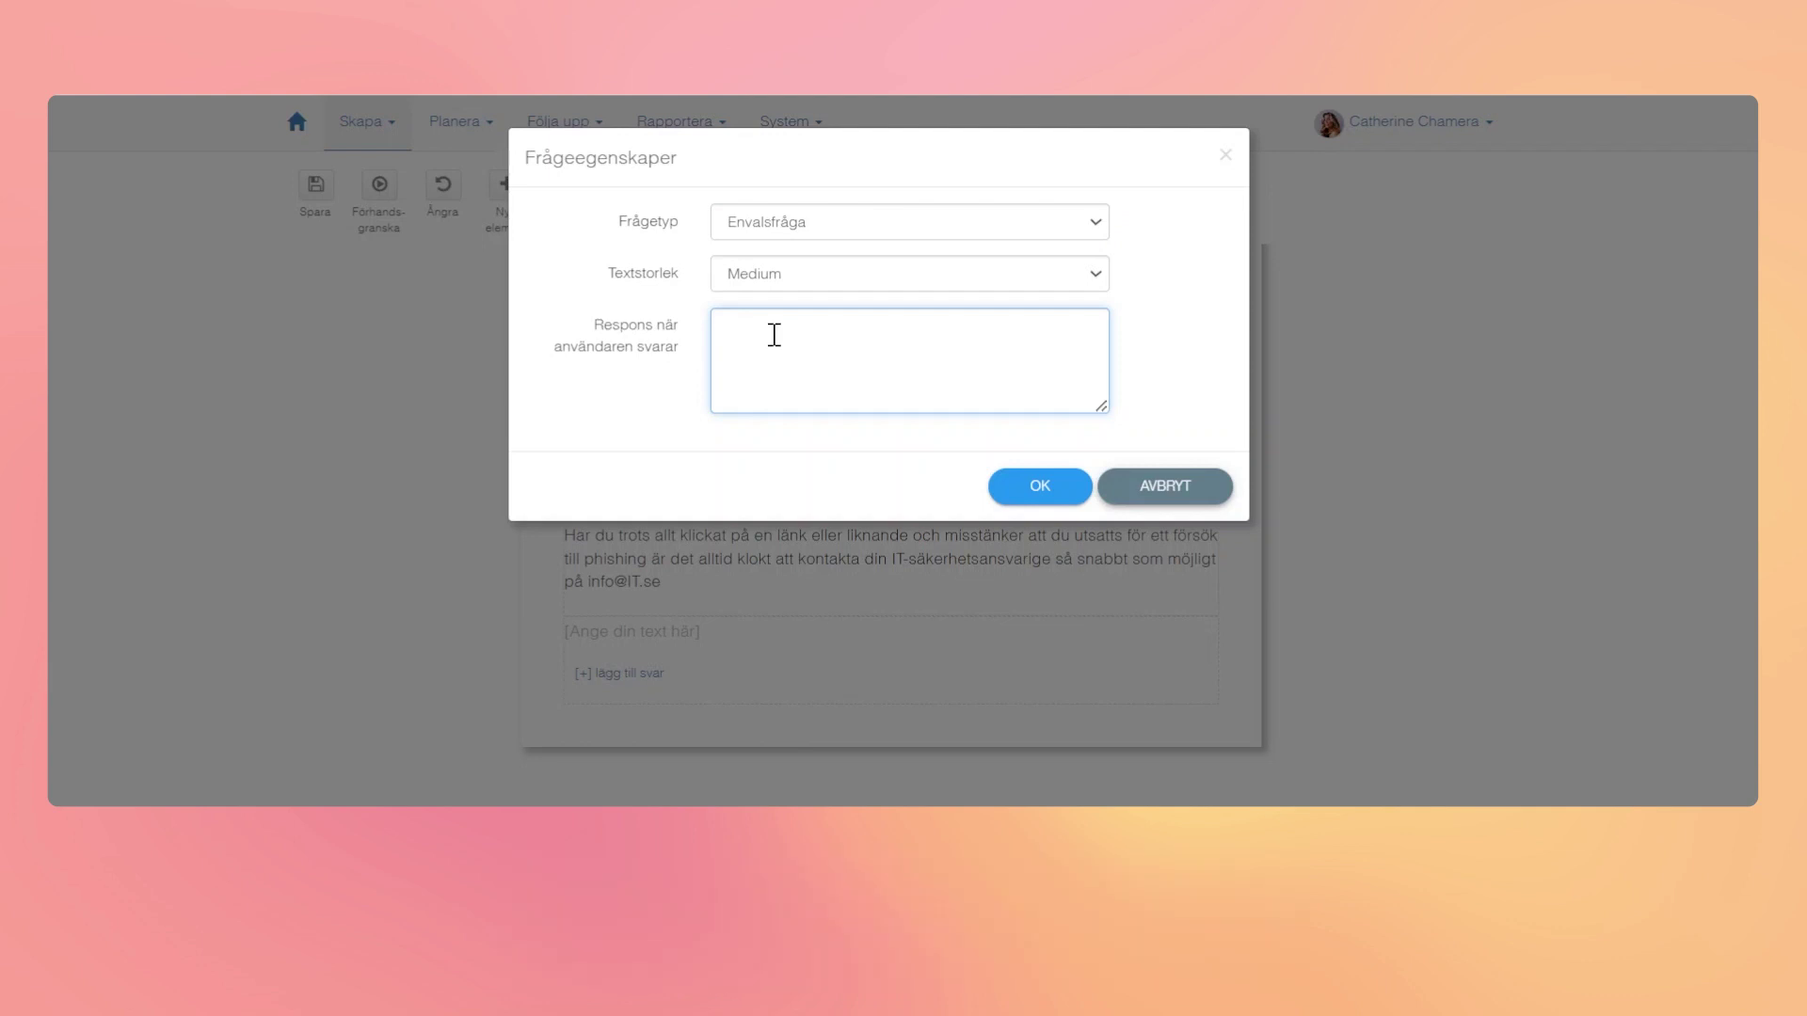
left_click(1047, 496)
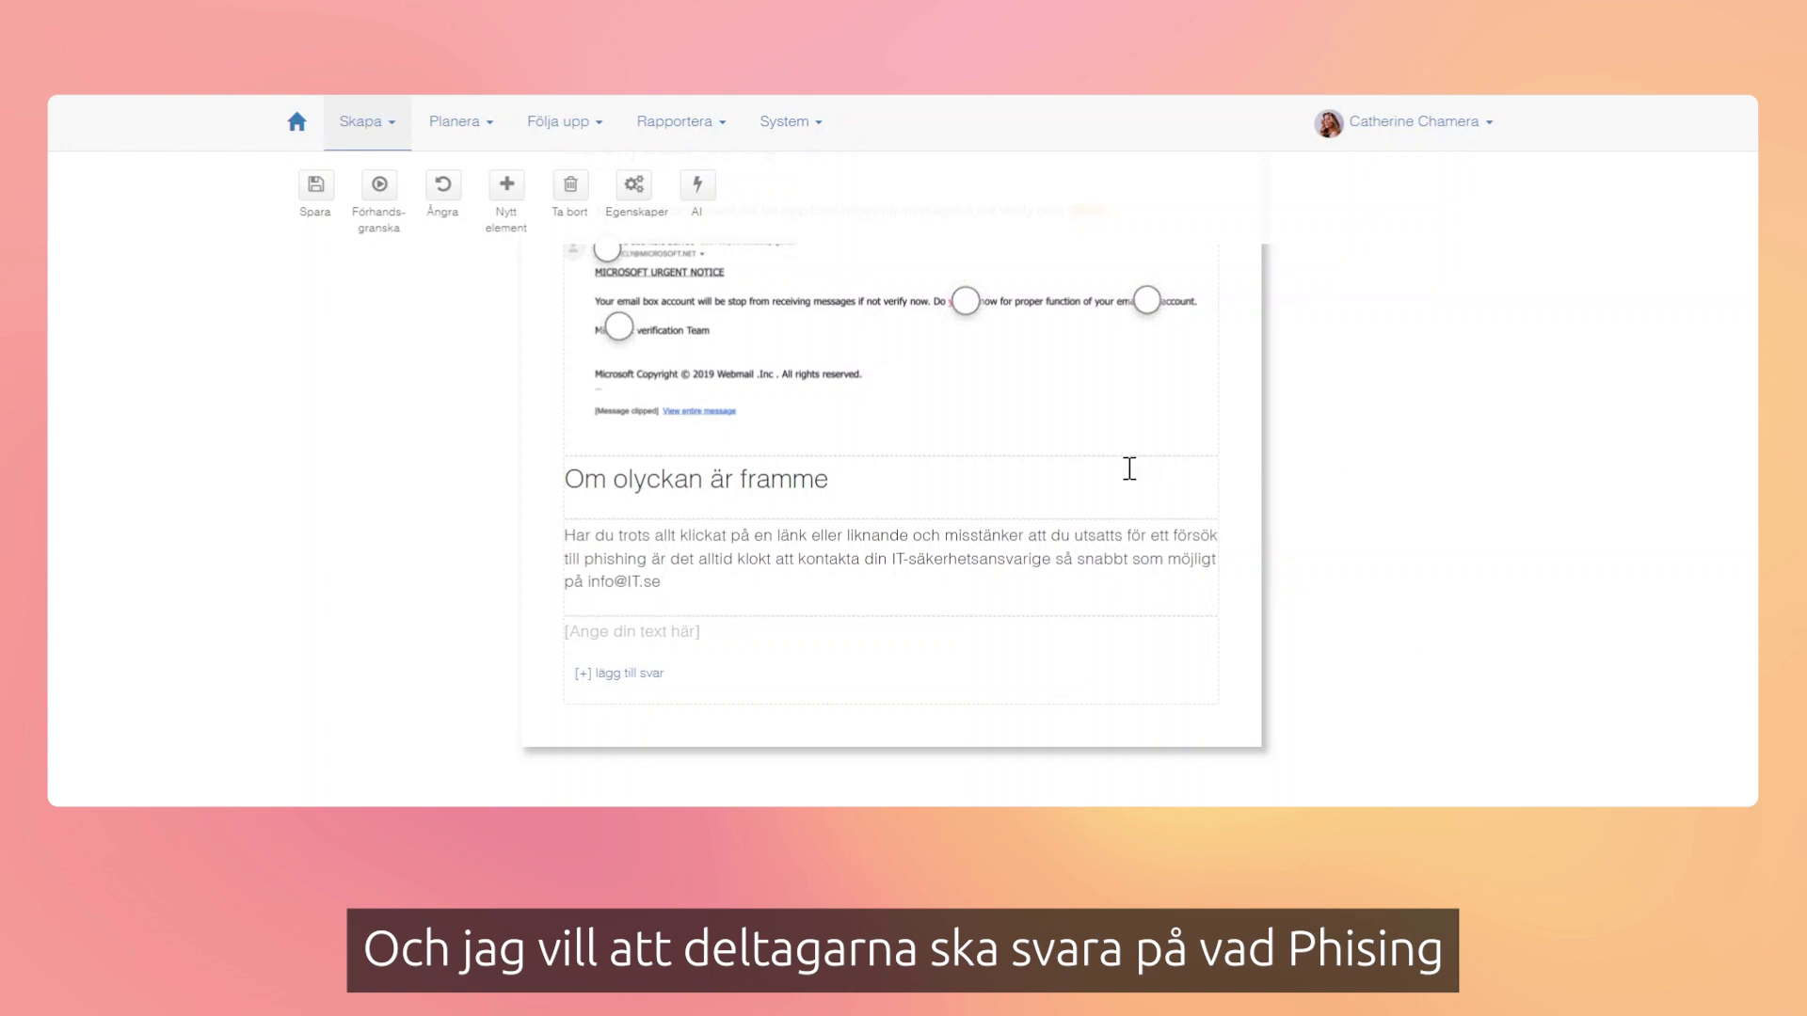
left_click(628, 626)
type("Vad är phishing eller nätfiske?")
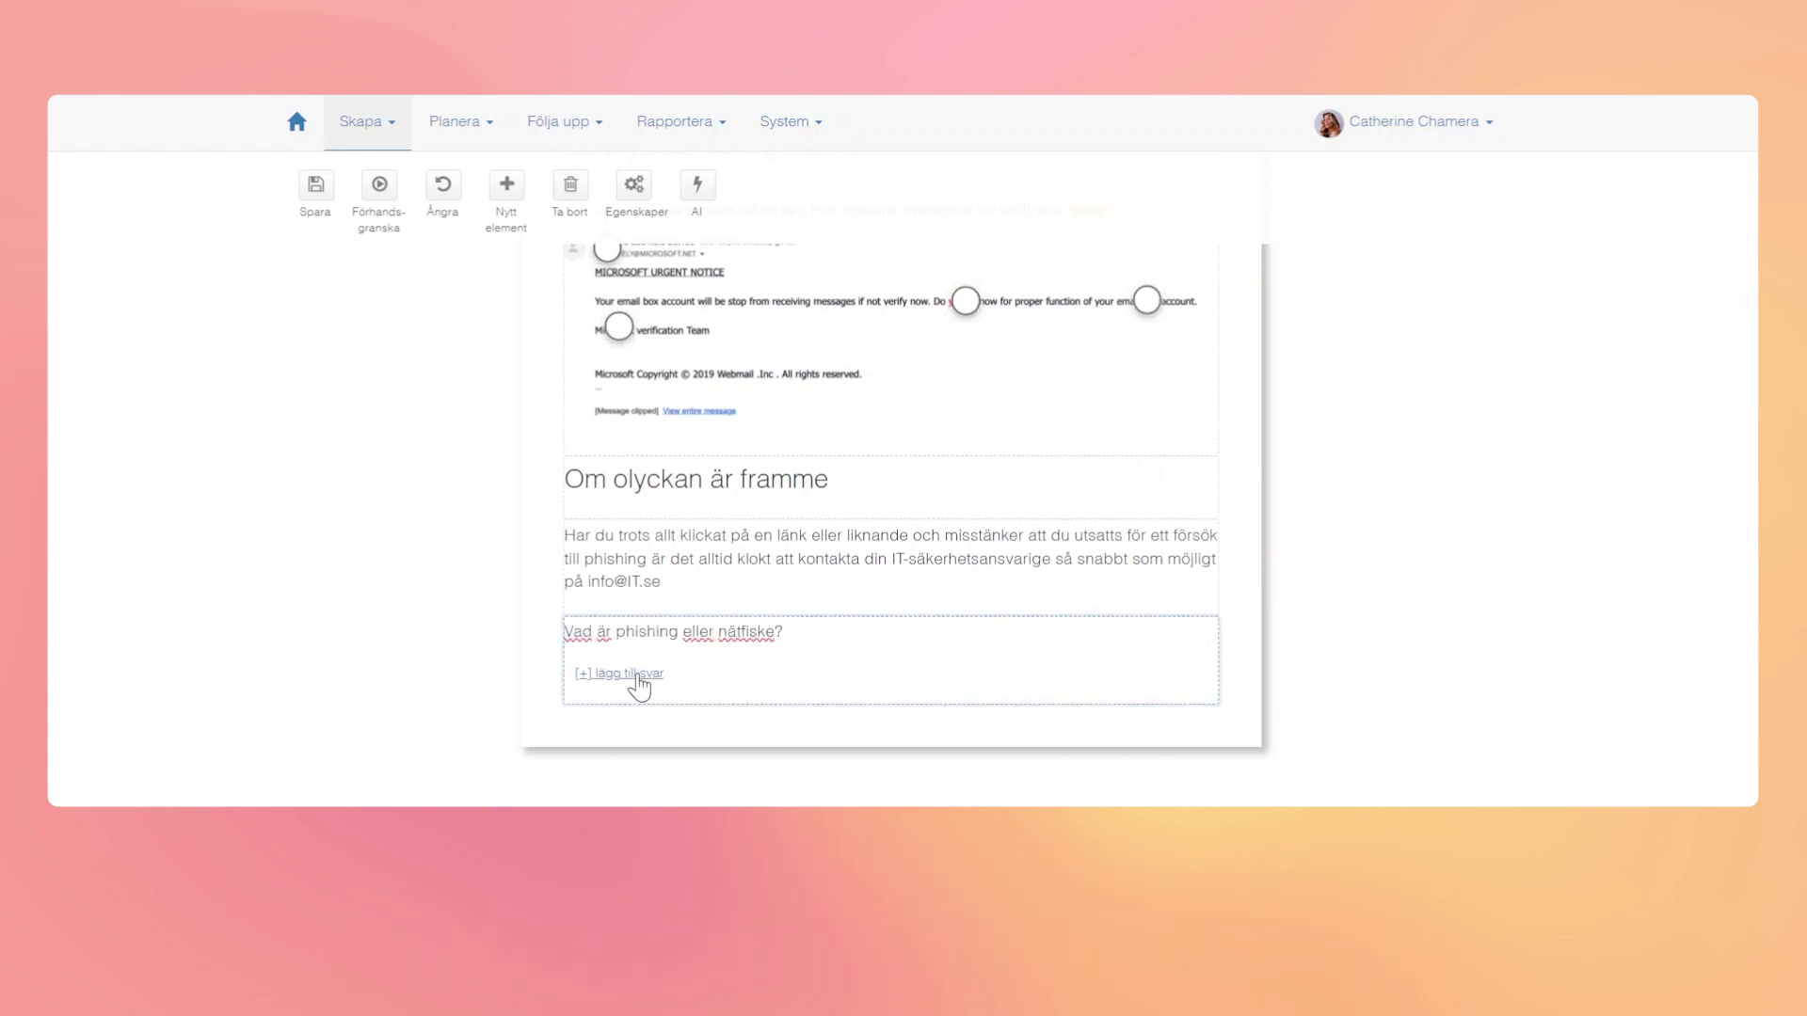
Step: Add three answers to the question, the first reading "En typ av cyberattack där brottslingar använder vilseledande mejl för att få dig att lämna ut känslig information."
left_click(633, 674)
left_click(630, 721)
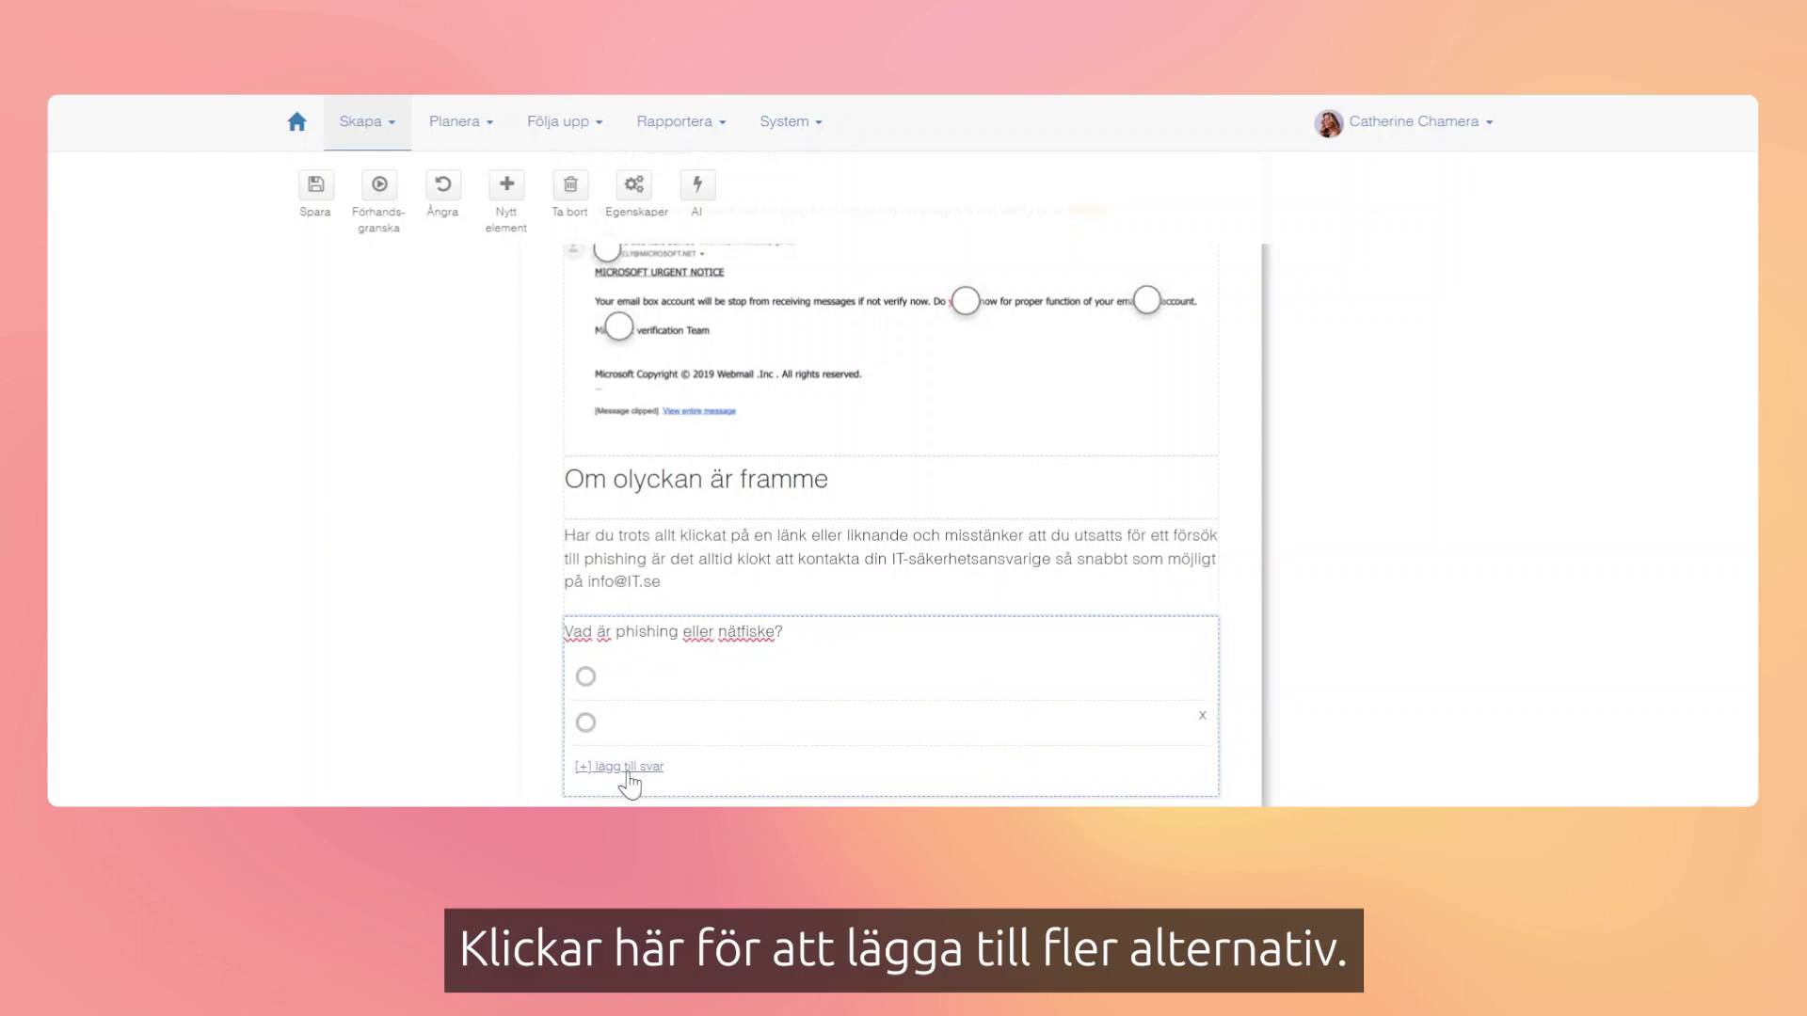
left_click(627, 768)
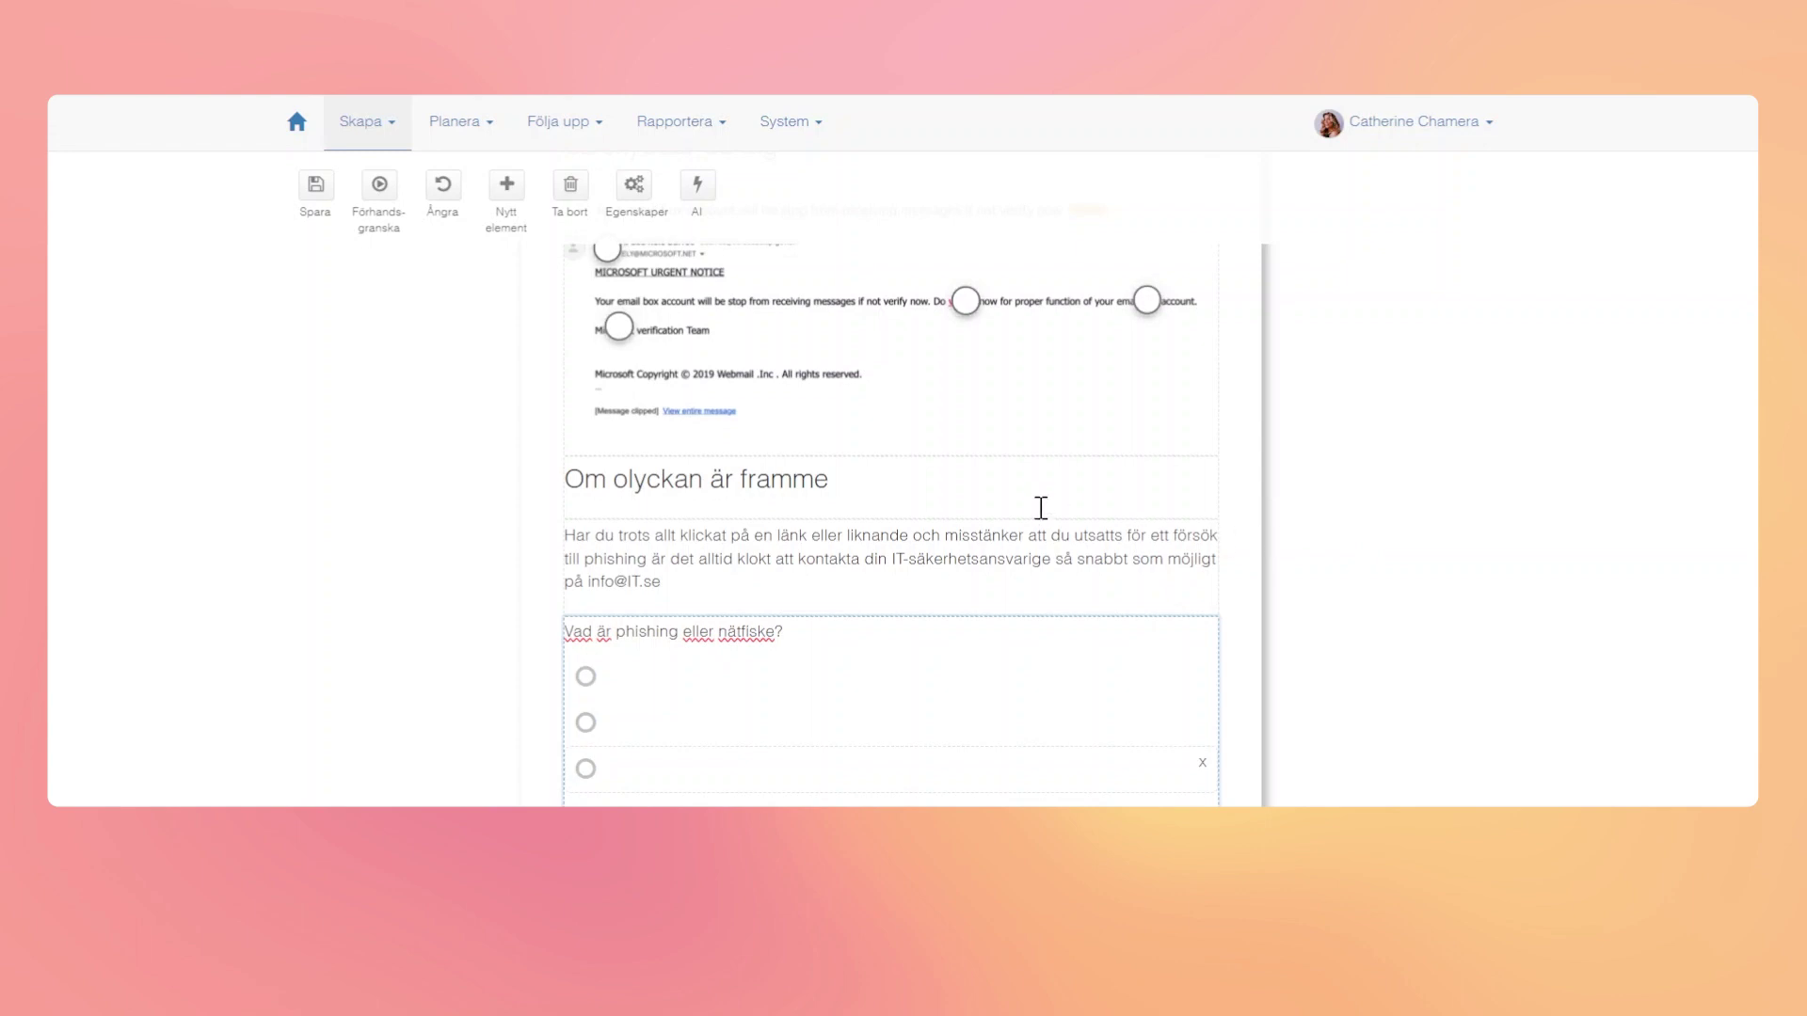
type("En typ av cyberattack där brottslingar använder vilseledande mejl för att få dig att lämna ut känslig information.")
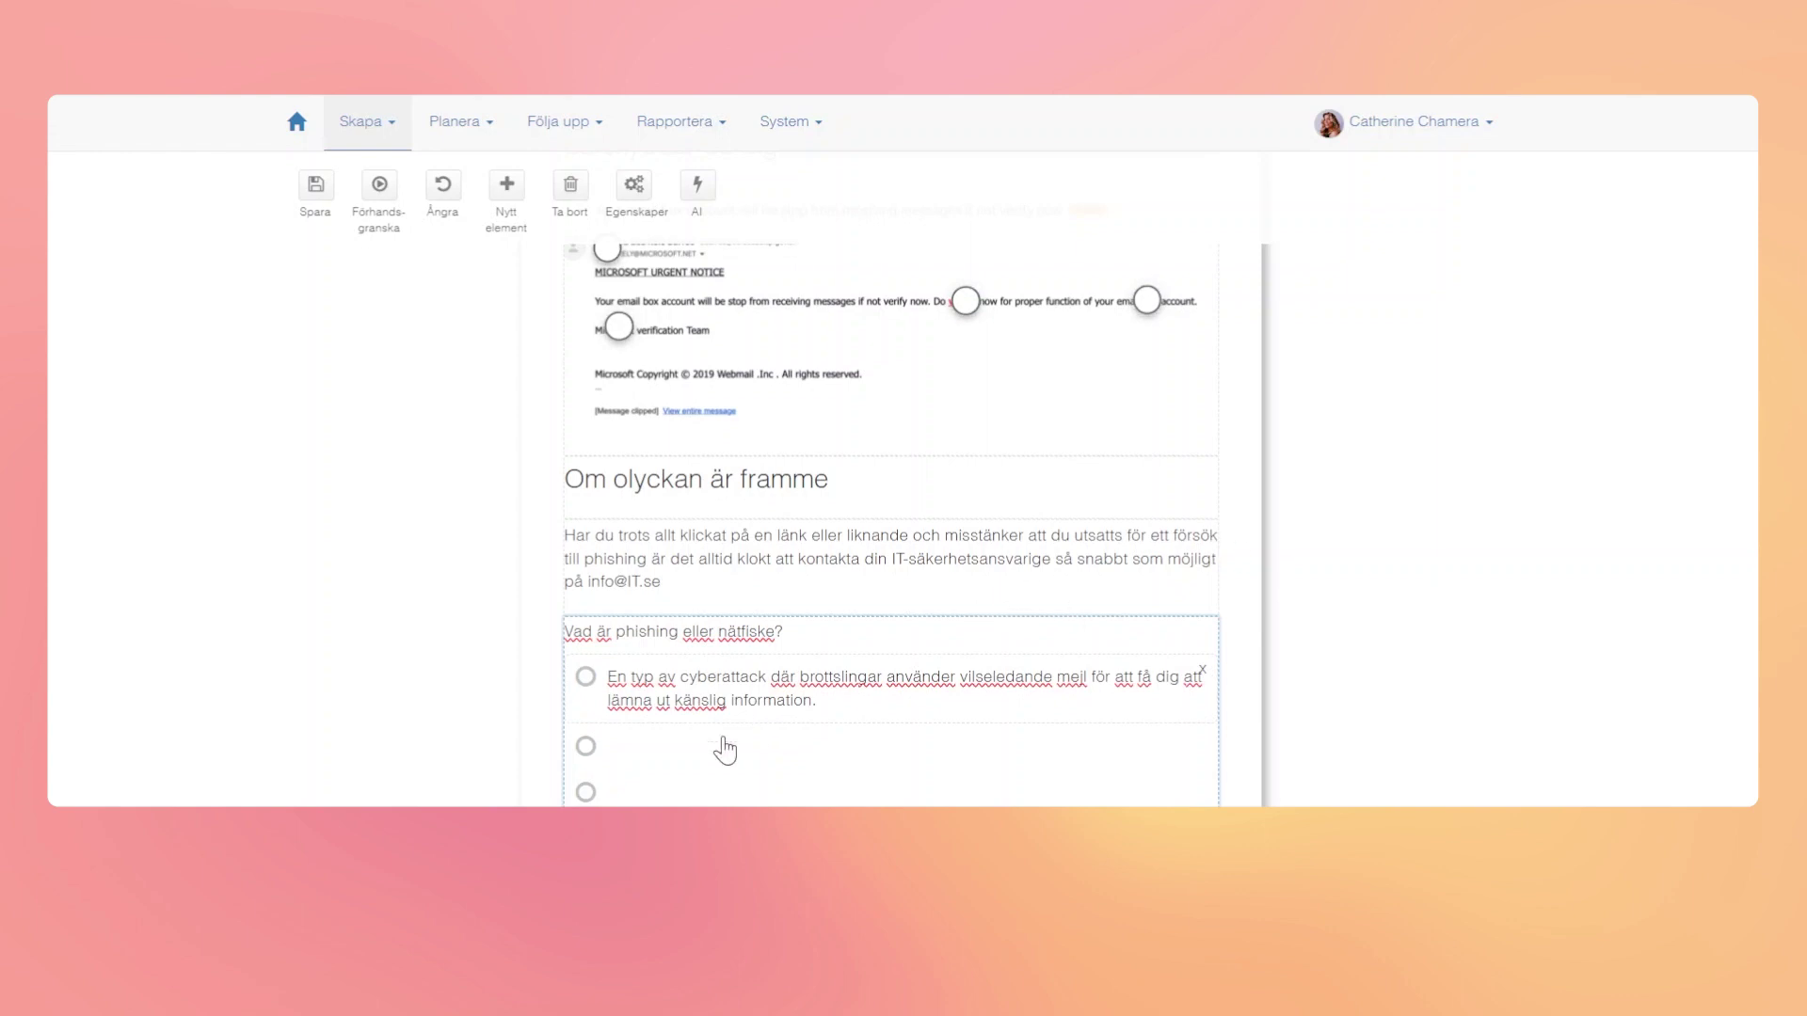
Step: Enter "En metod att säkra nätverk från attacker." and "En typ av mjukvara som skyddar datorer." as the other answers and mark the first as correct
type("En metod att säkra nätverk från attacker.")
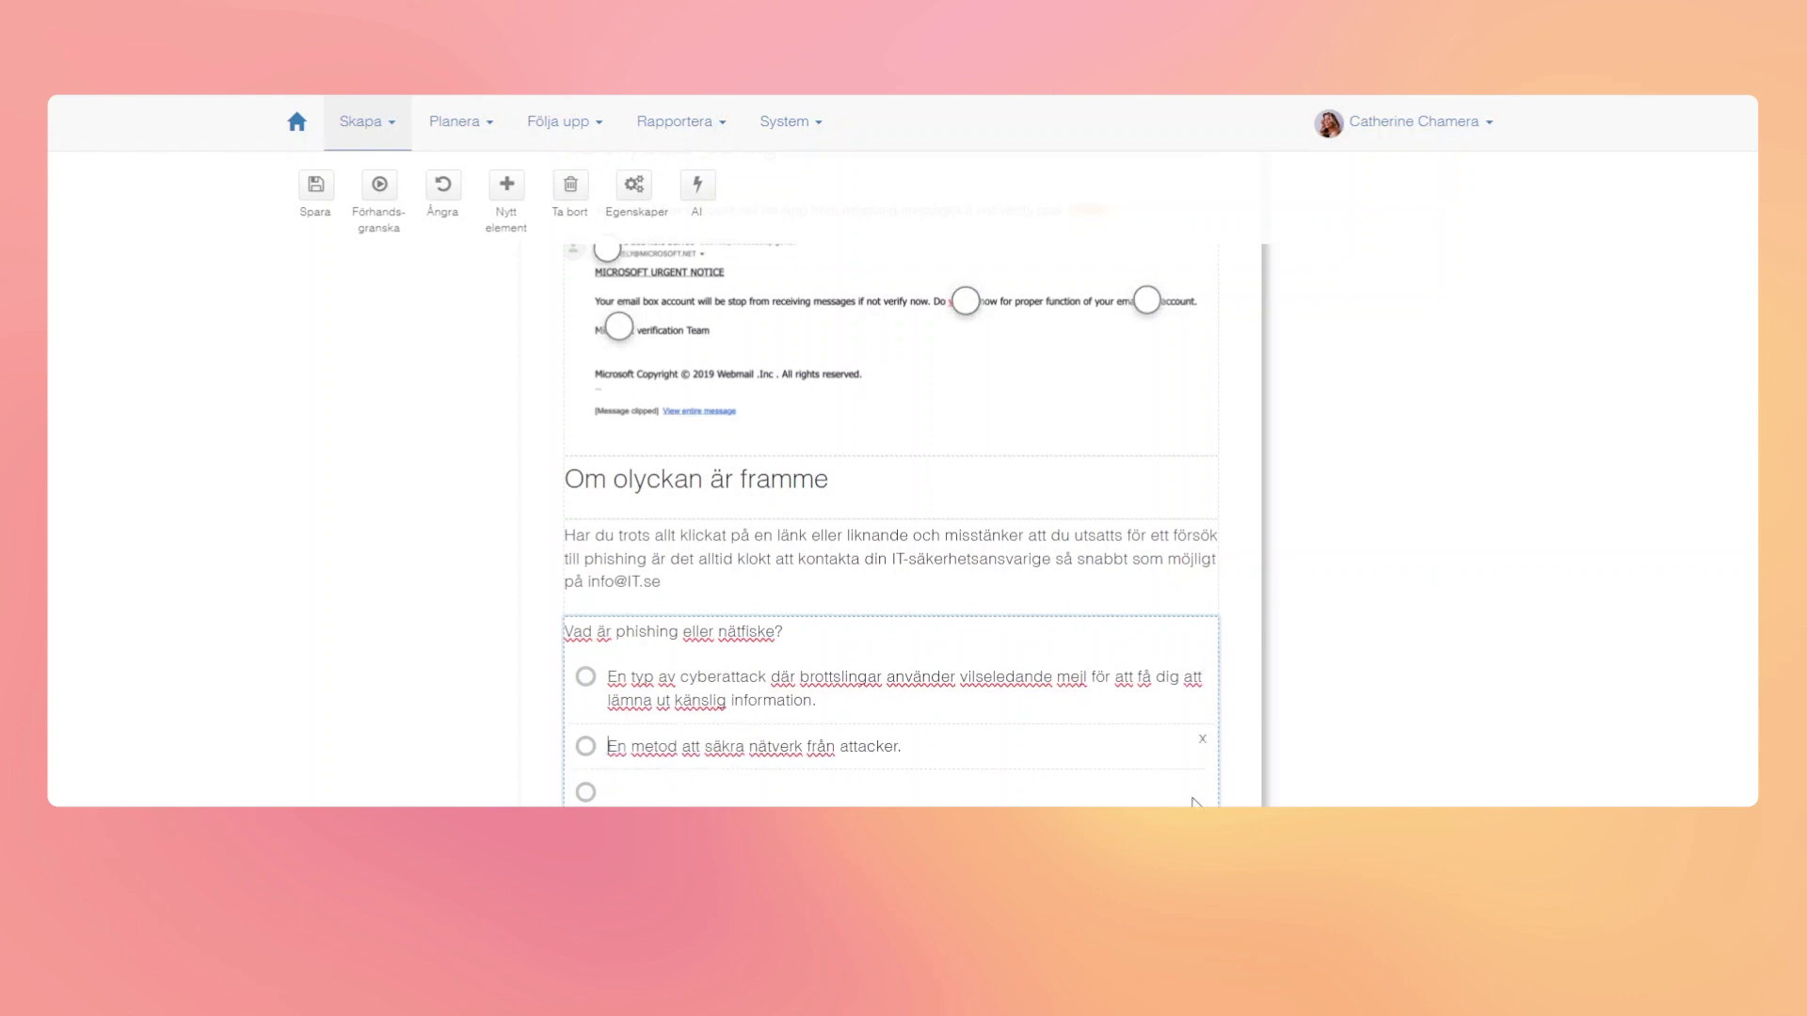
left_click(694, 792)
type("En typ av mjukvara som skyddar datorer.")
scroll(701, 791, "down", 3)
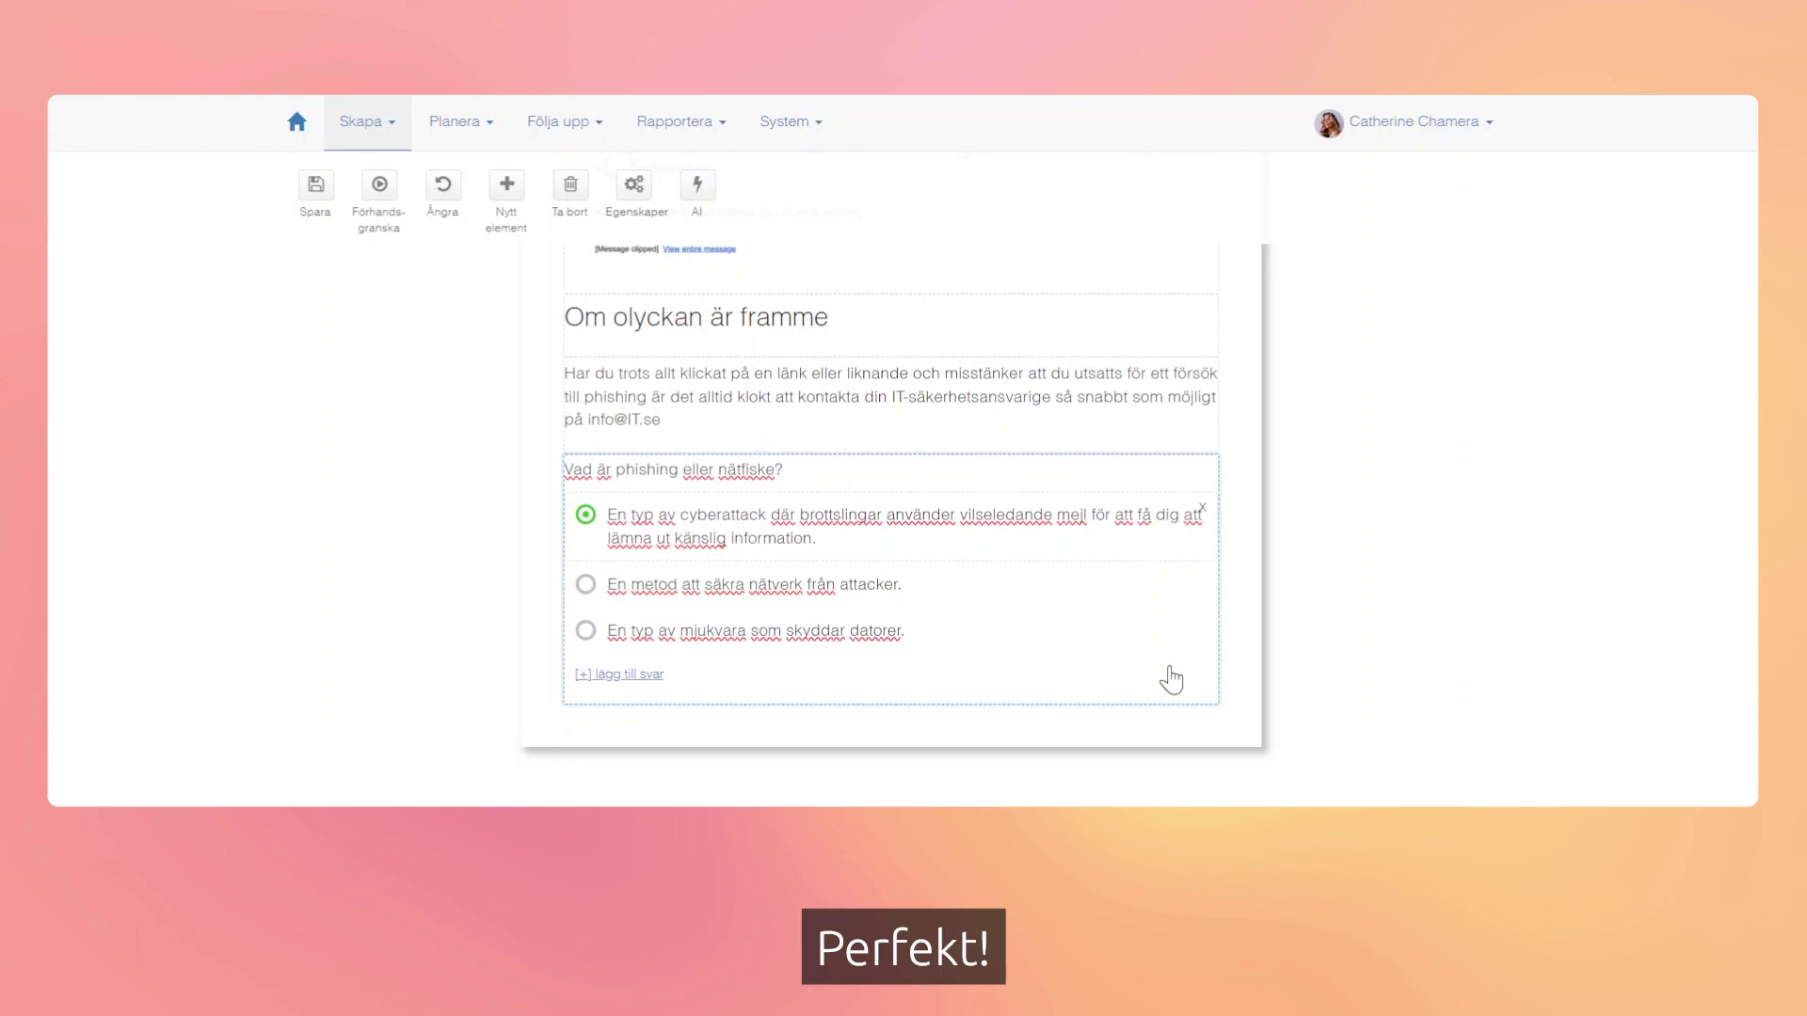
Step: Preview the finished page and open each of the four hotspots in the explorable phishing email
scroll(1031, 621, "up", 3)
scroll(1031, 621, "up", 10)
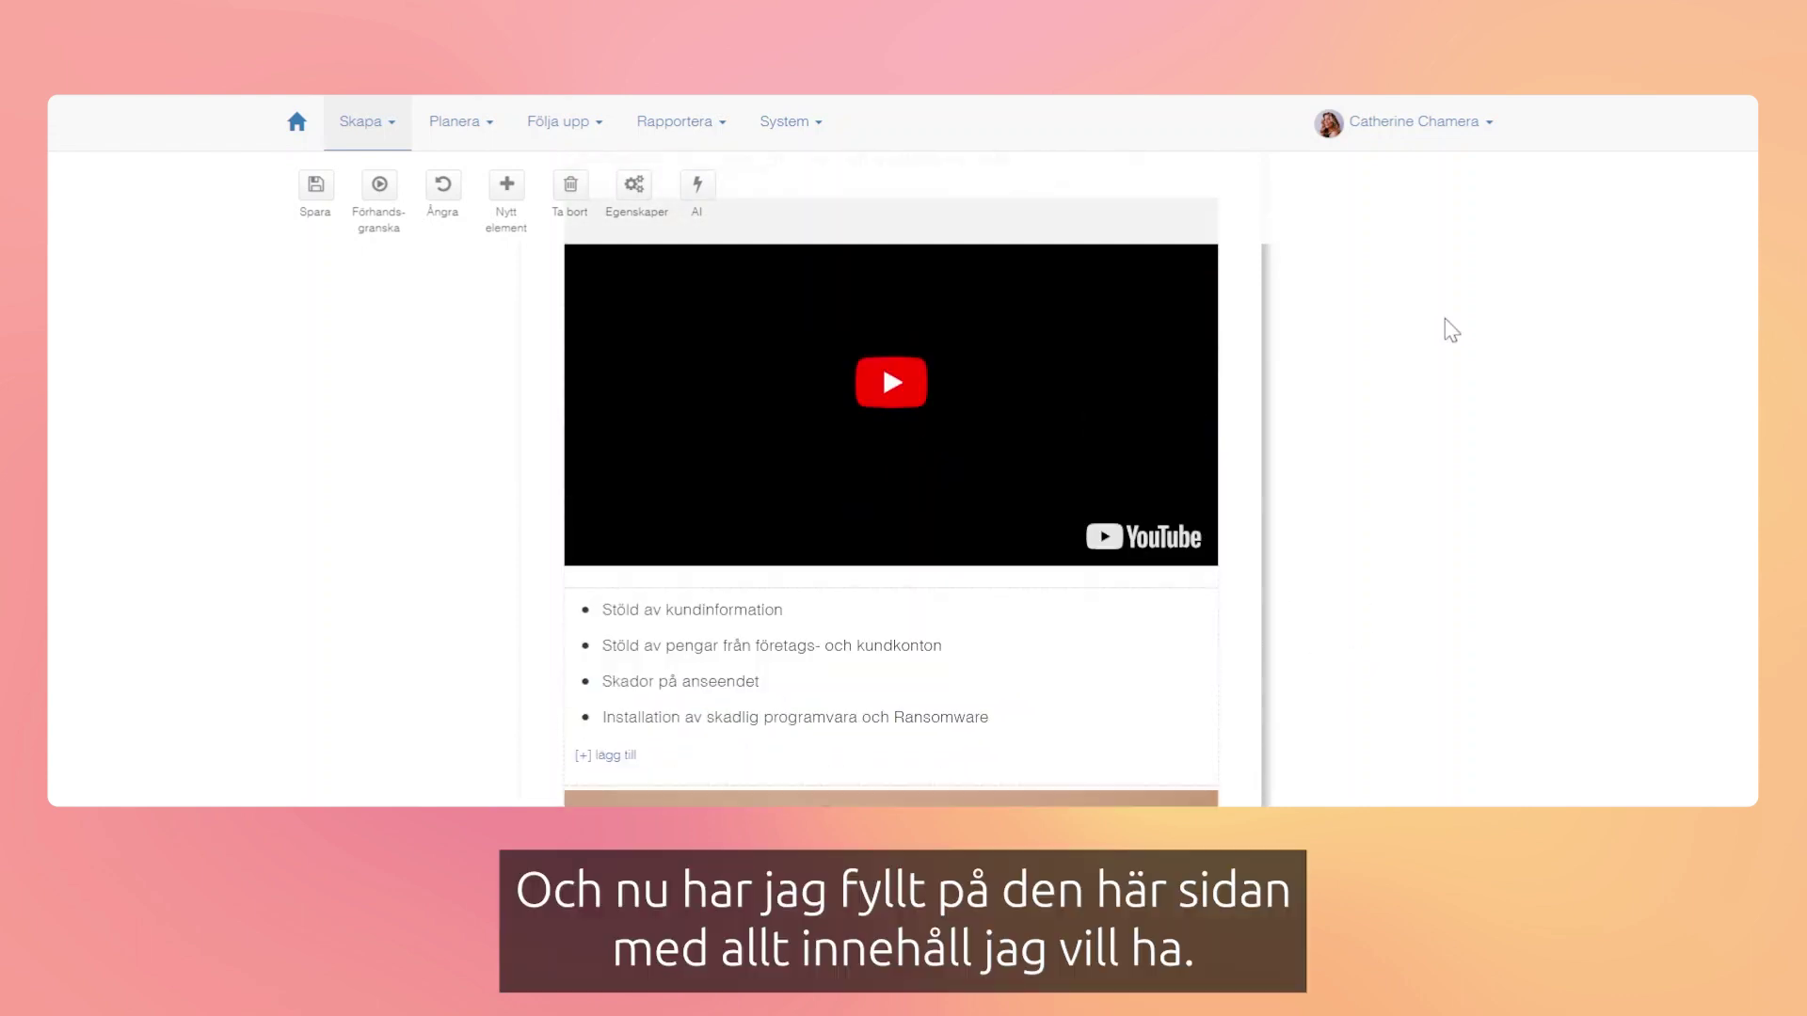
scroll(1453, 329, "down", 3)
scroll(1444, 318, "down", 3)
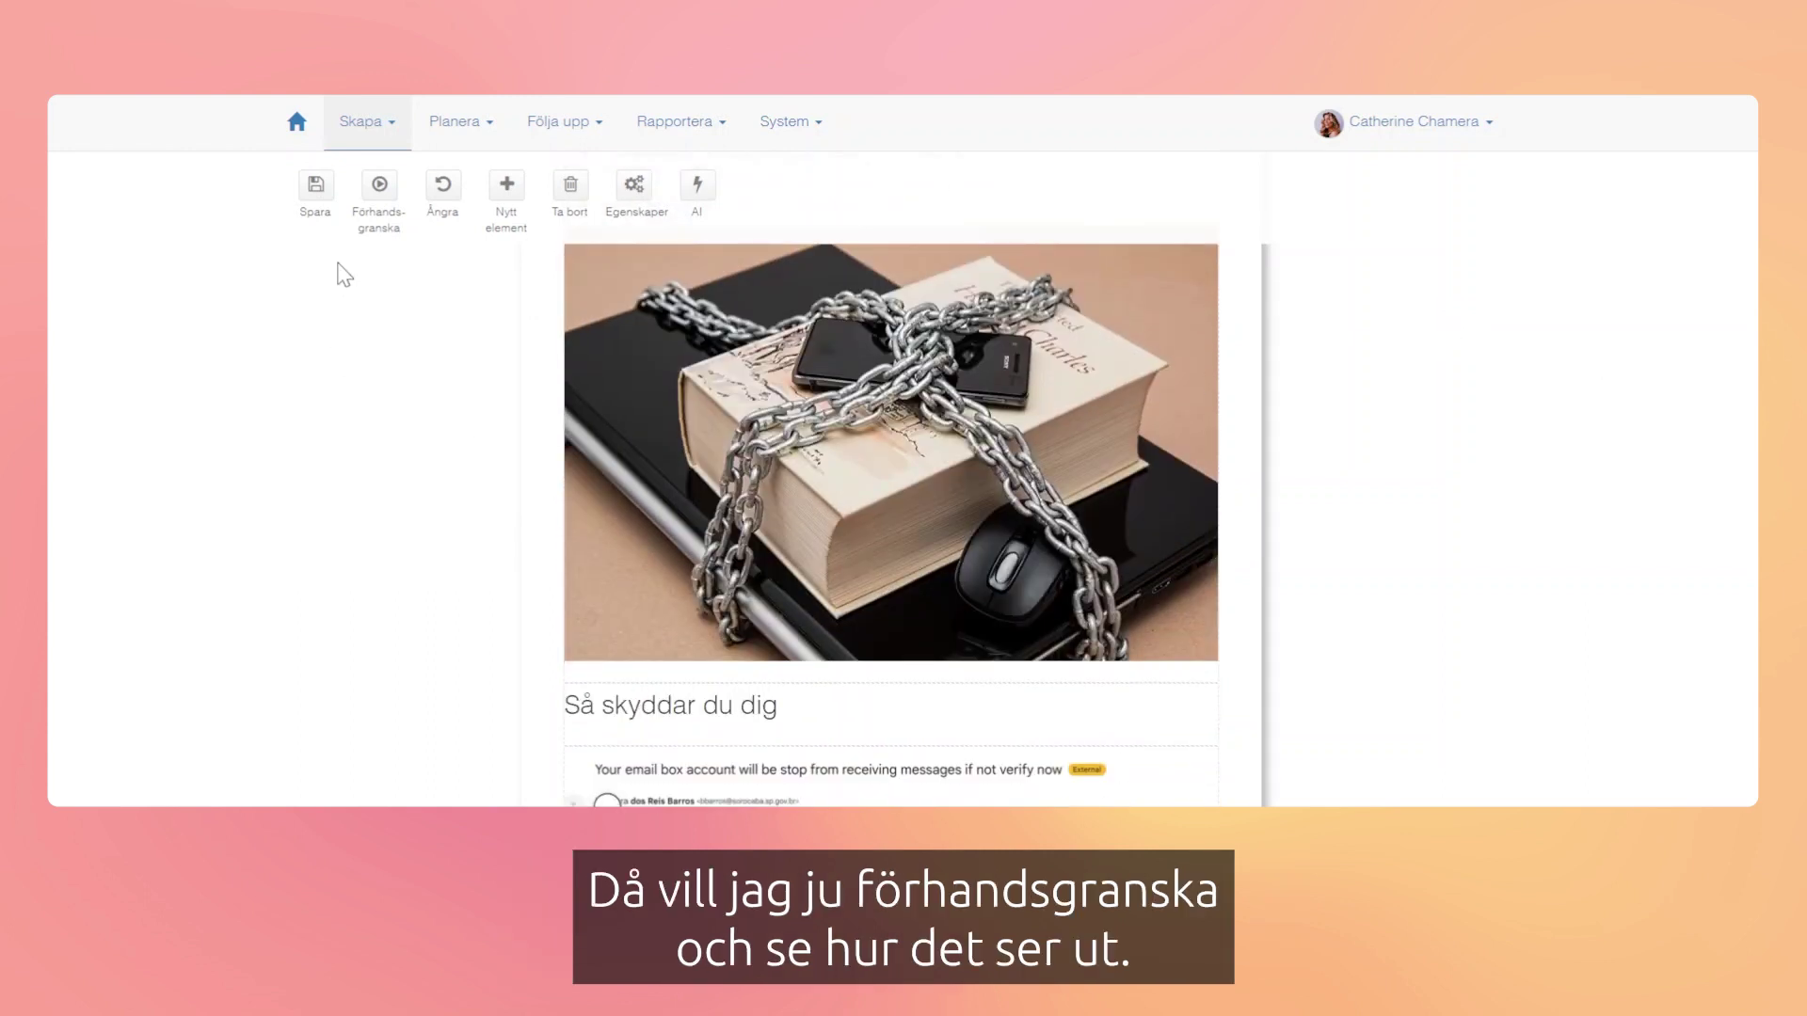
left_click(380, 205)
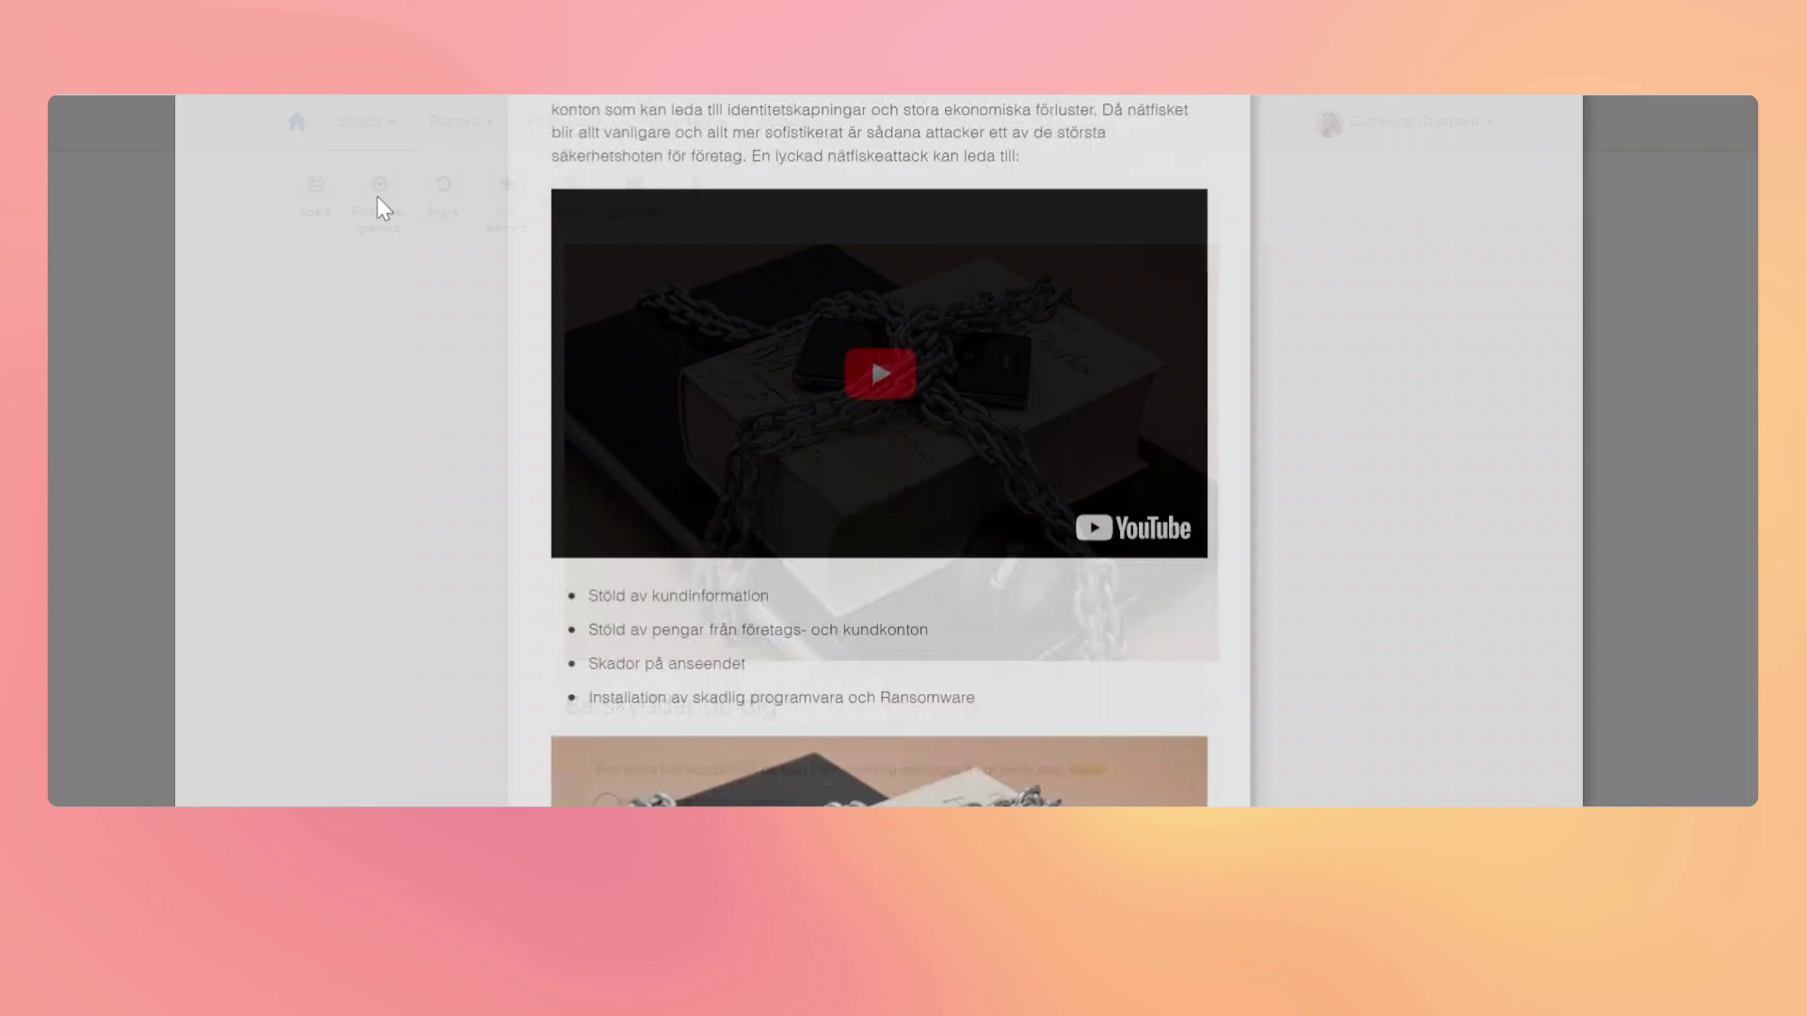
scroll(1285, 282, "down", 5)
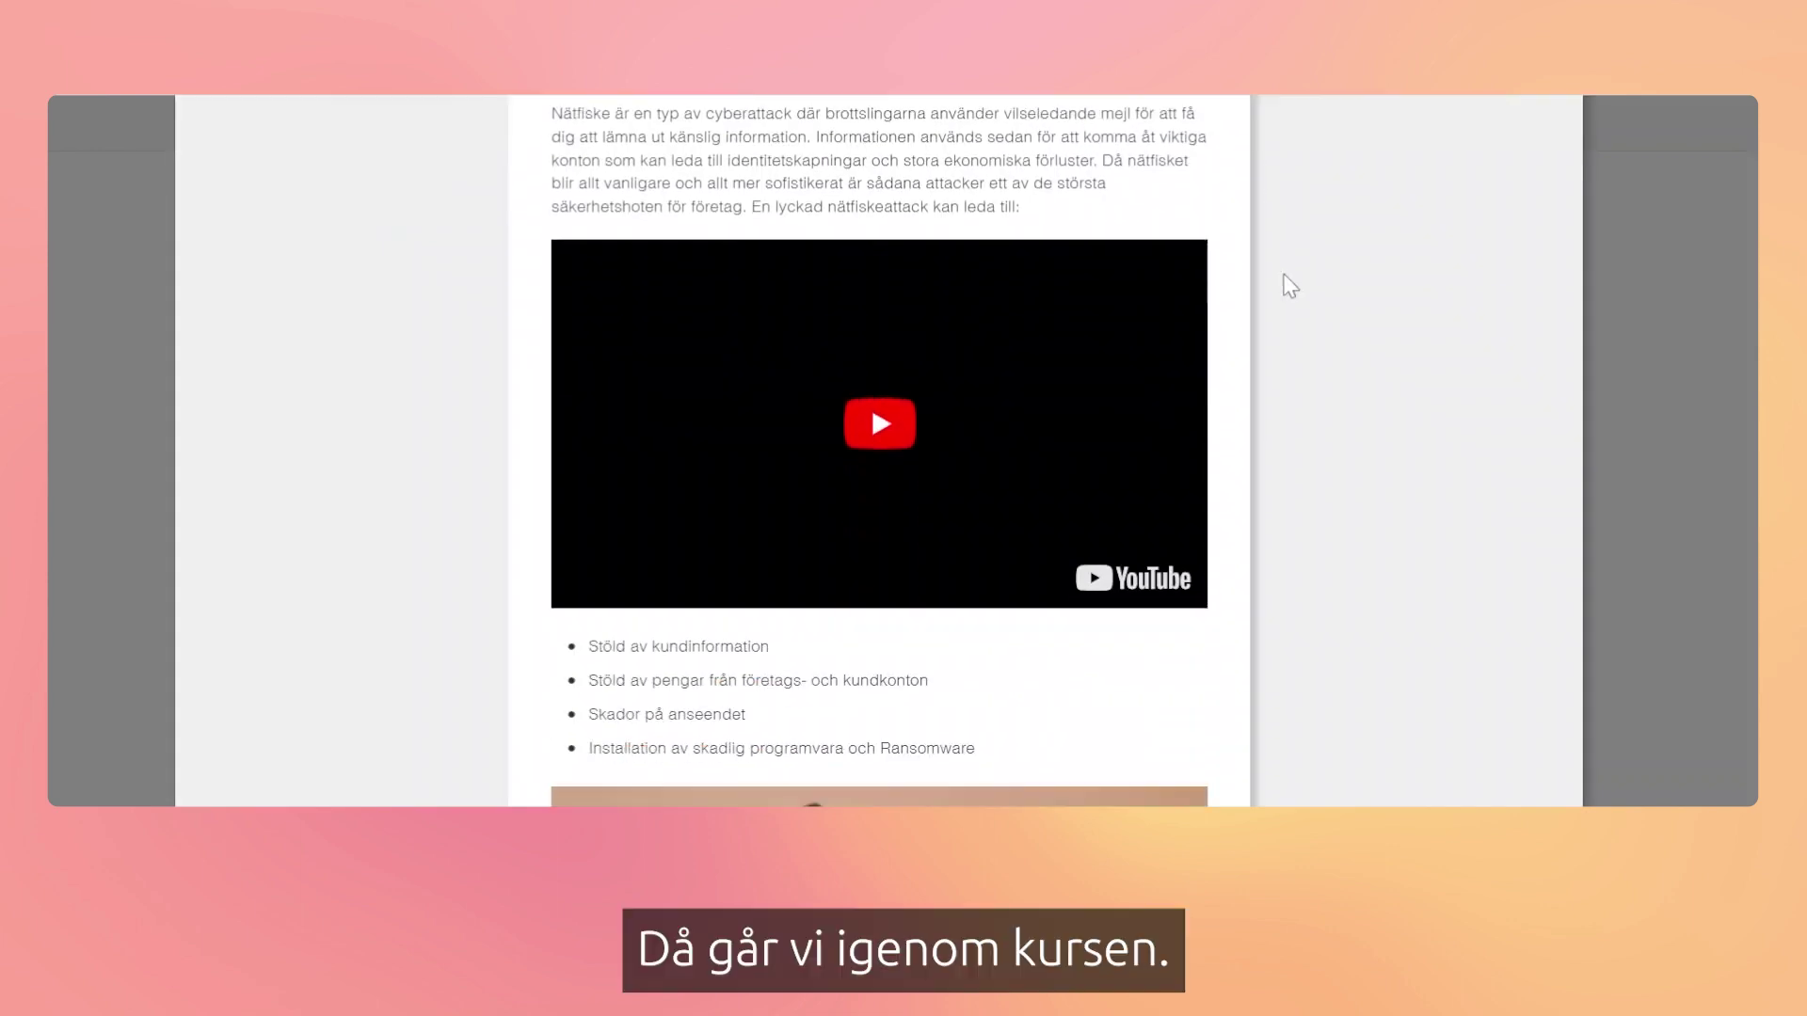
scroll(1285, 287, "down", 8)
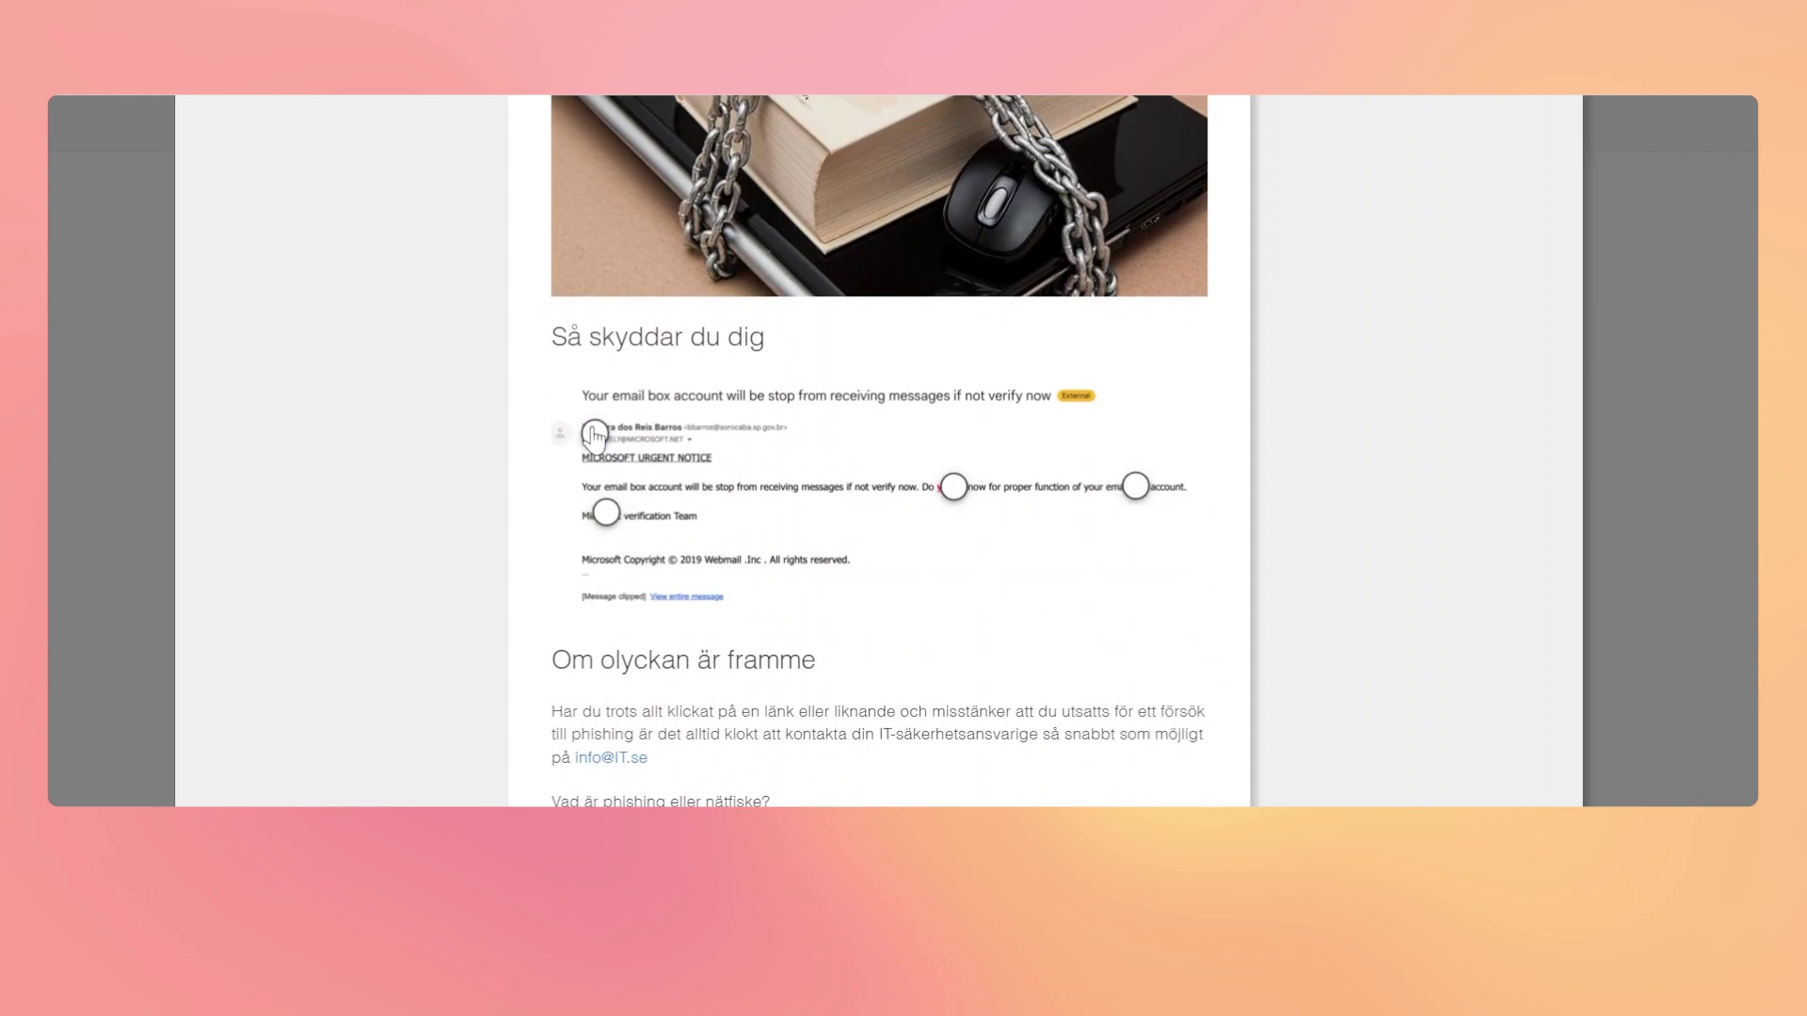
left_click(595, 434)
left_click(606, 516)
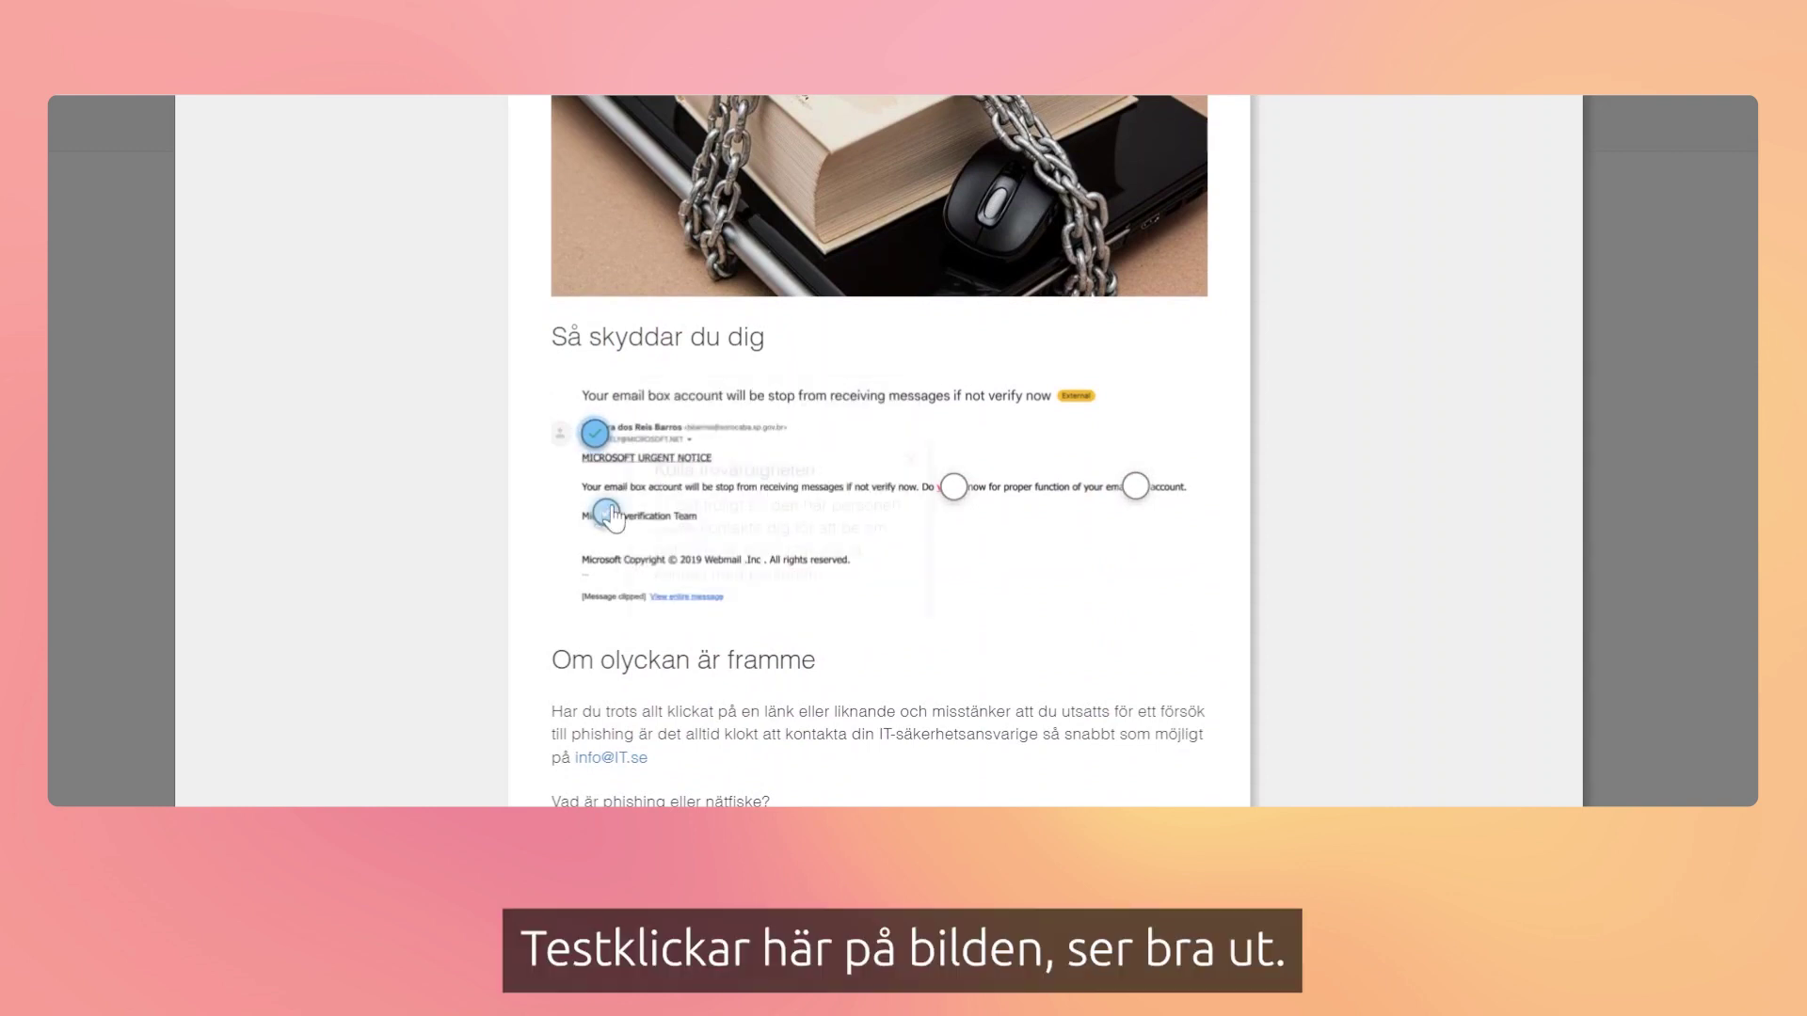
left_click(953, 486)
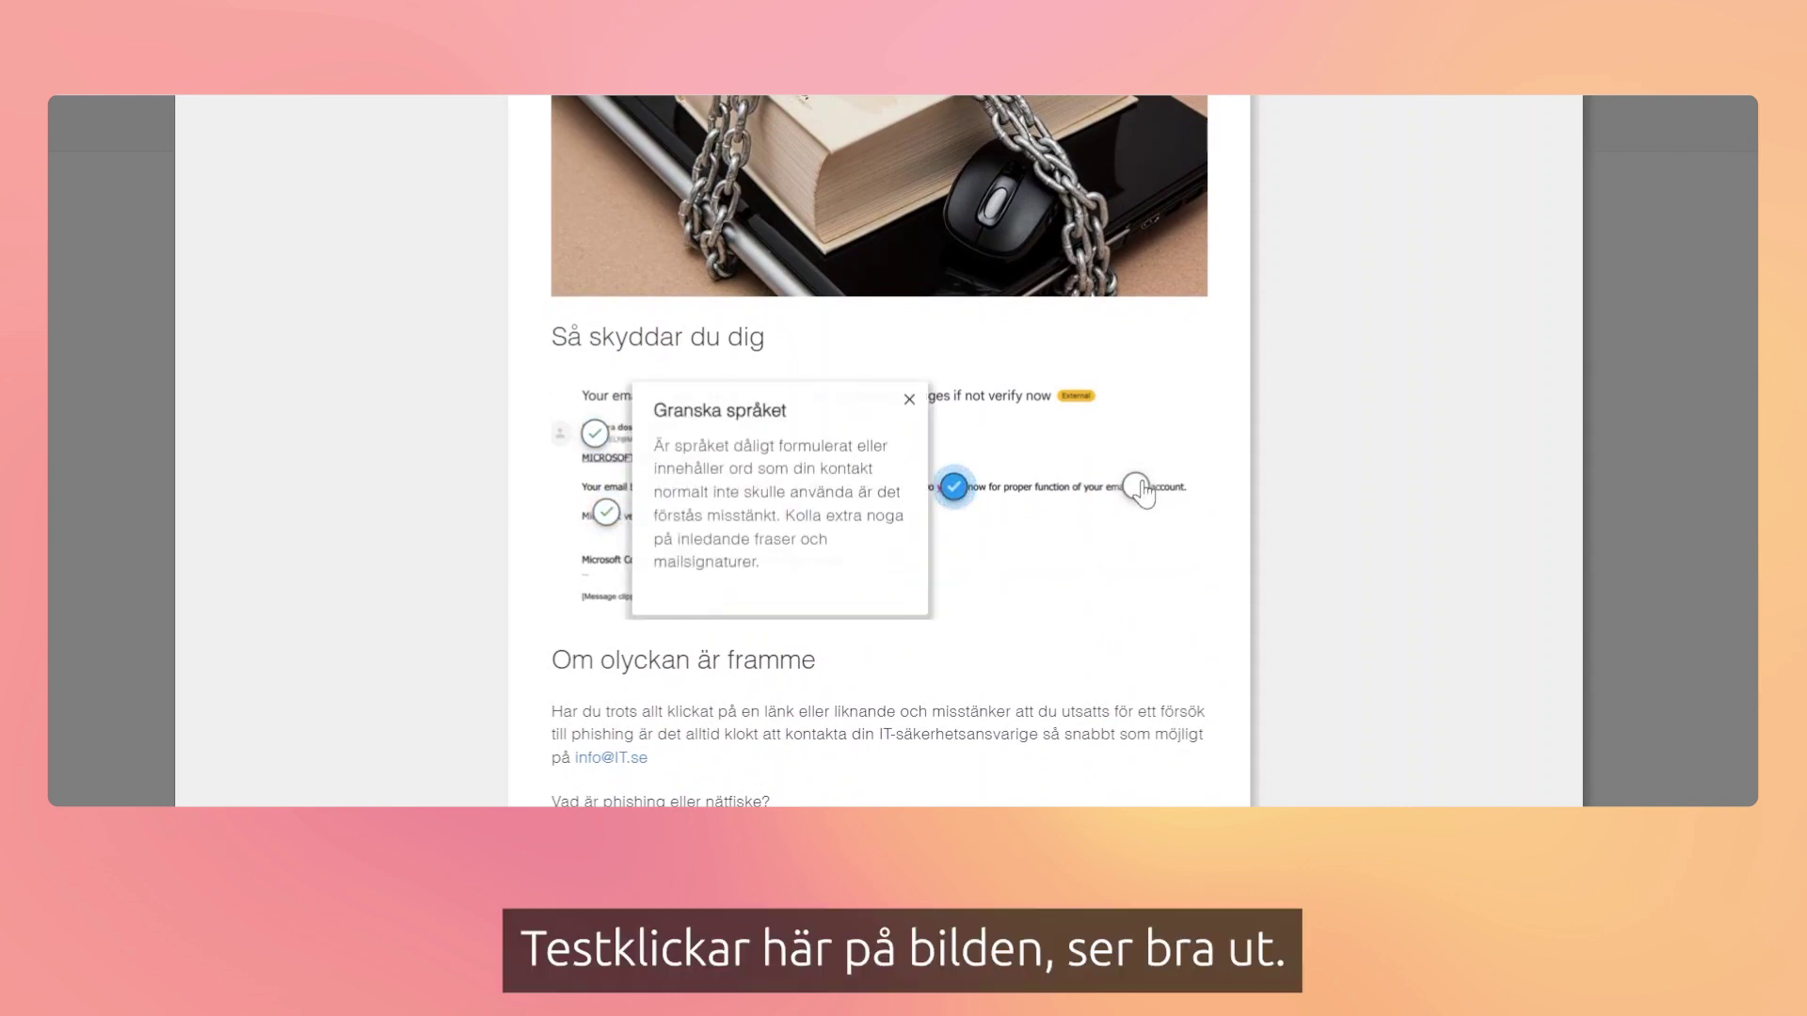
left_click(1136, 486)
Step: Test the phishing question in the page preview by checking the cyberattack answer, and close the preview
scroll(1183, 473, "down", 3)
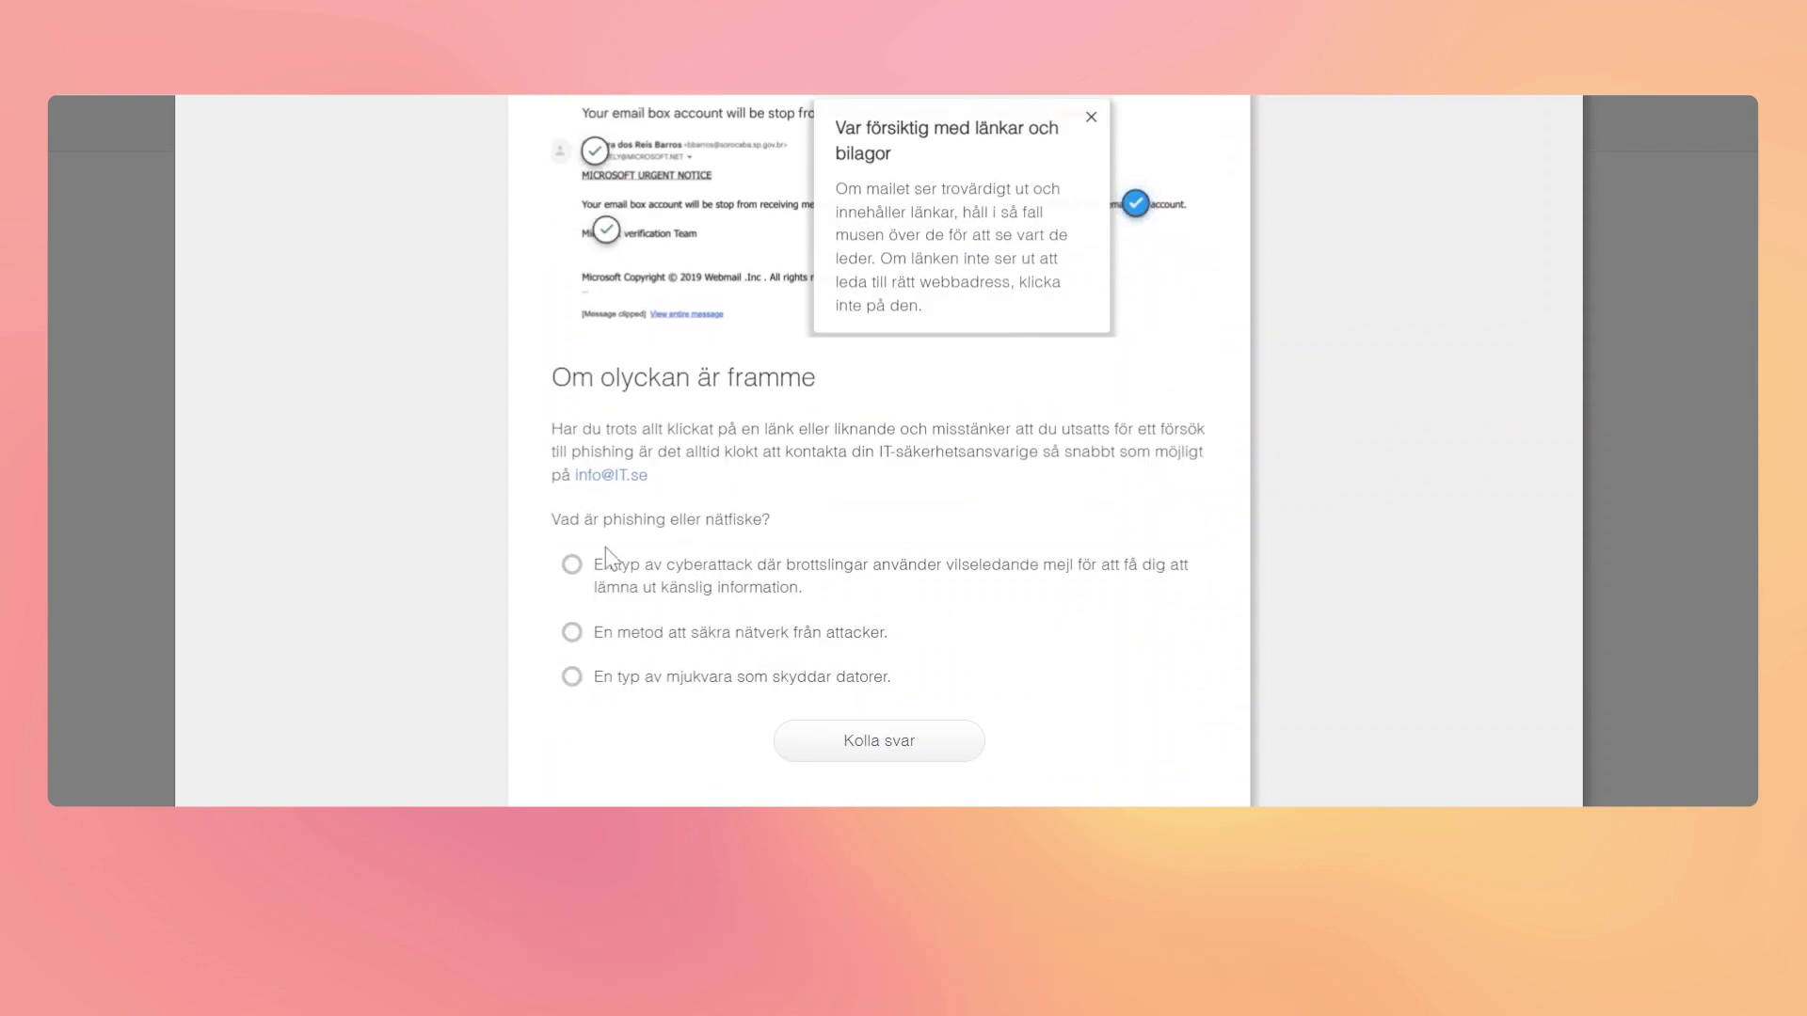
left_click(591, 569)
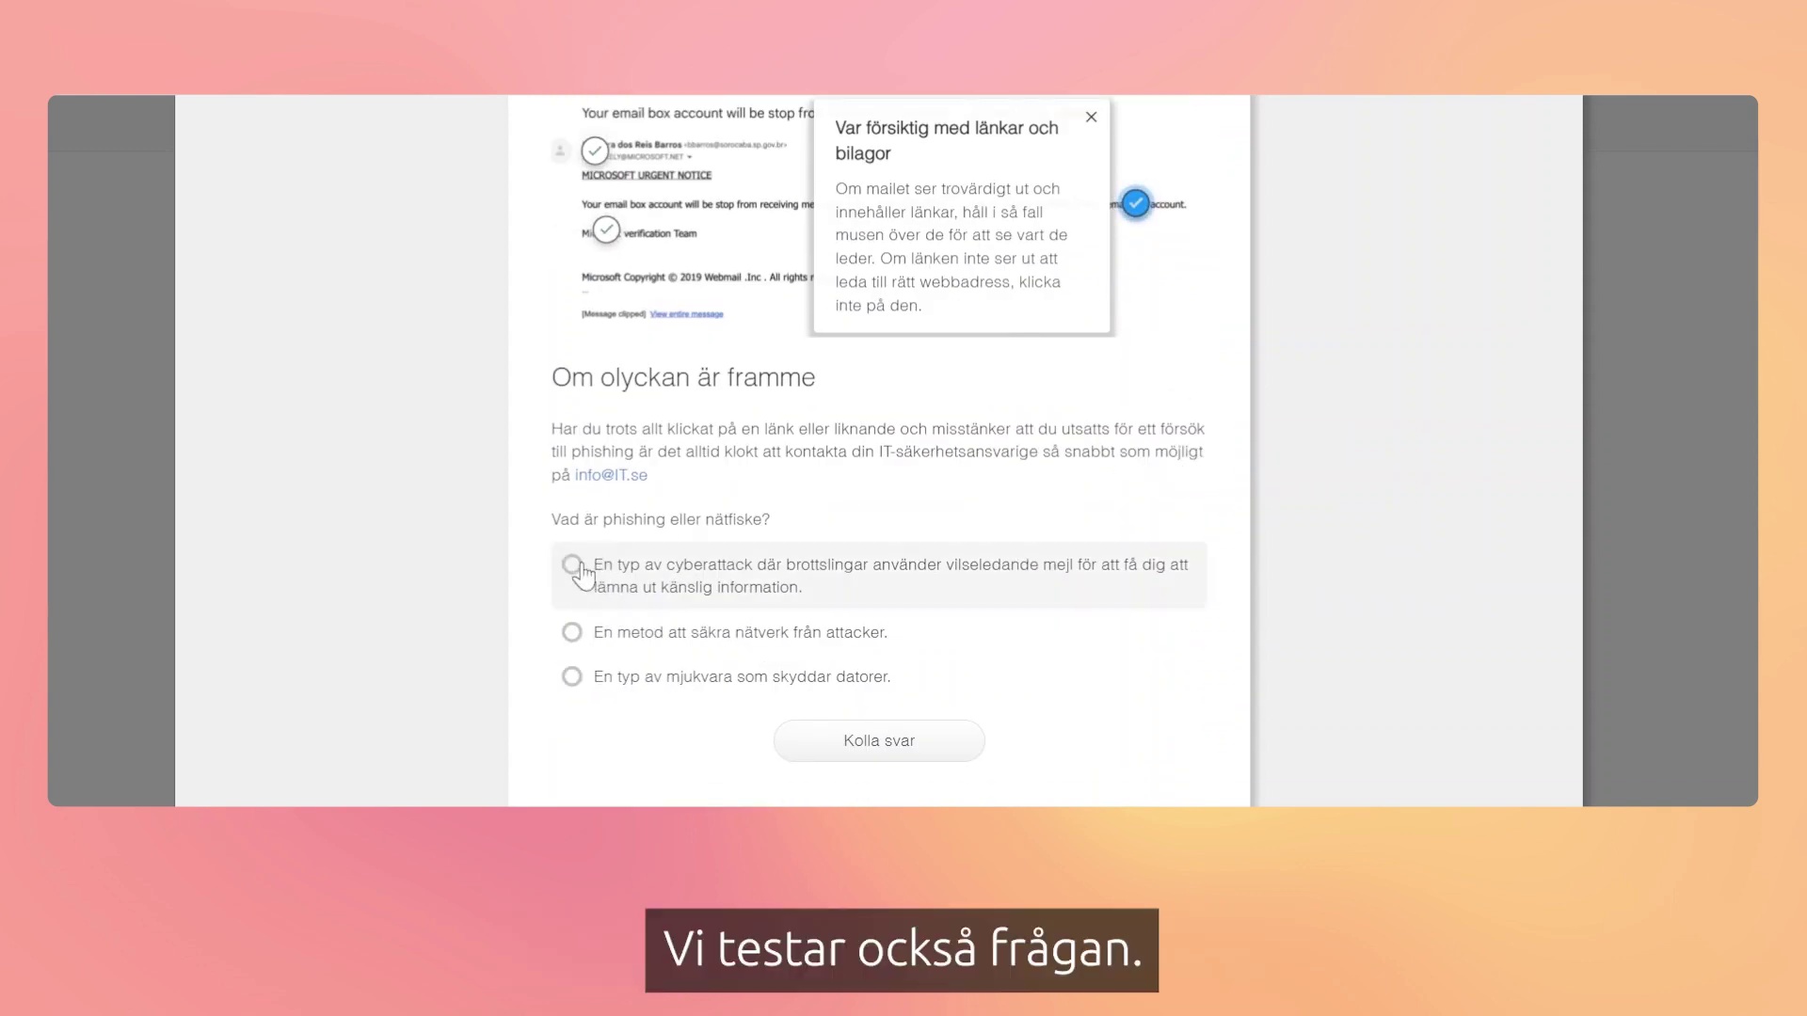
left_click(905, 744)
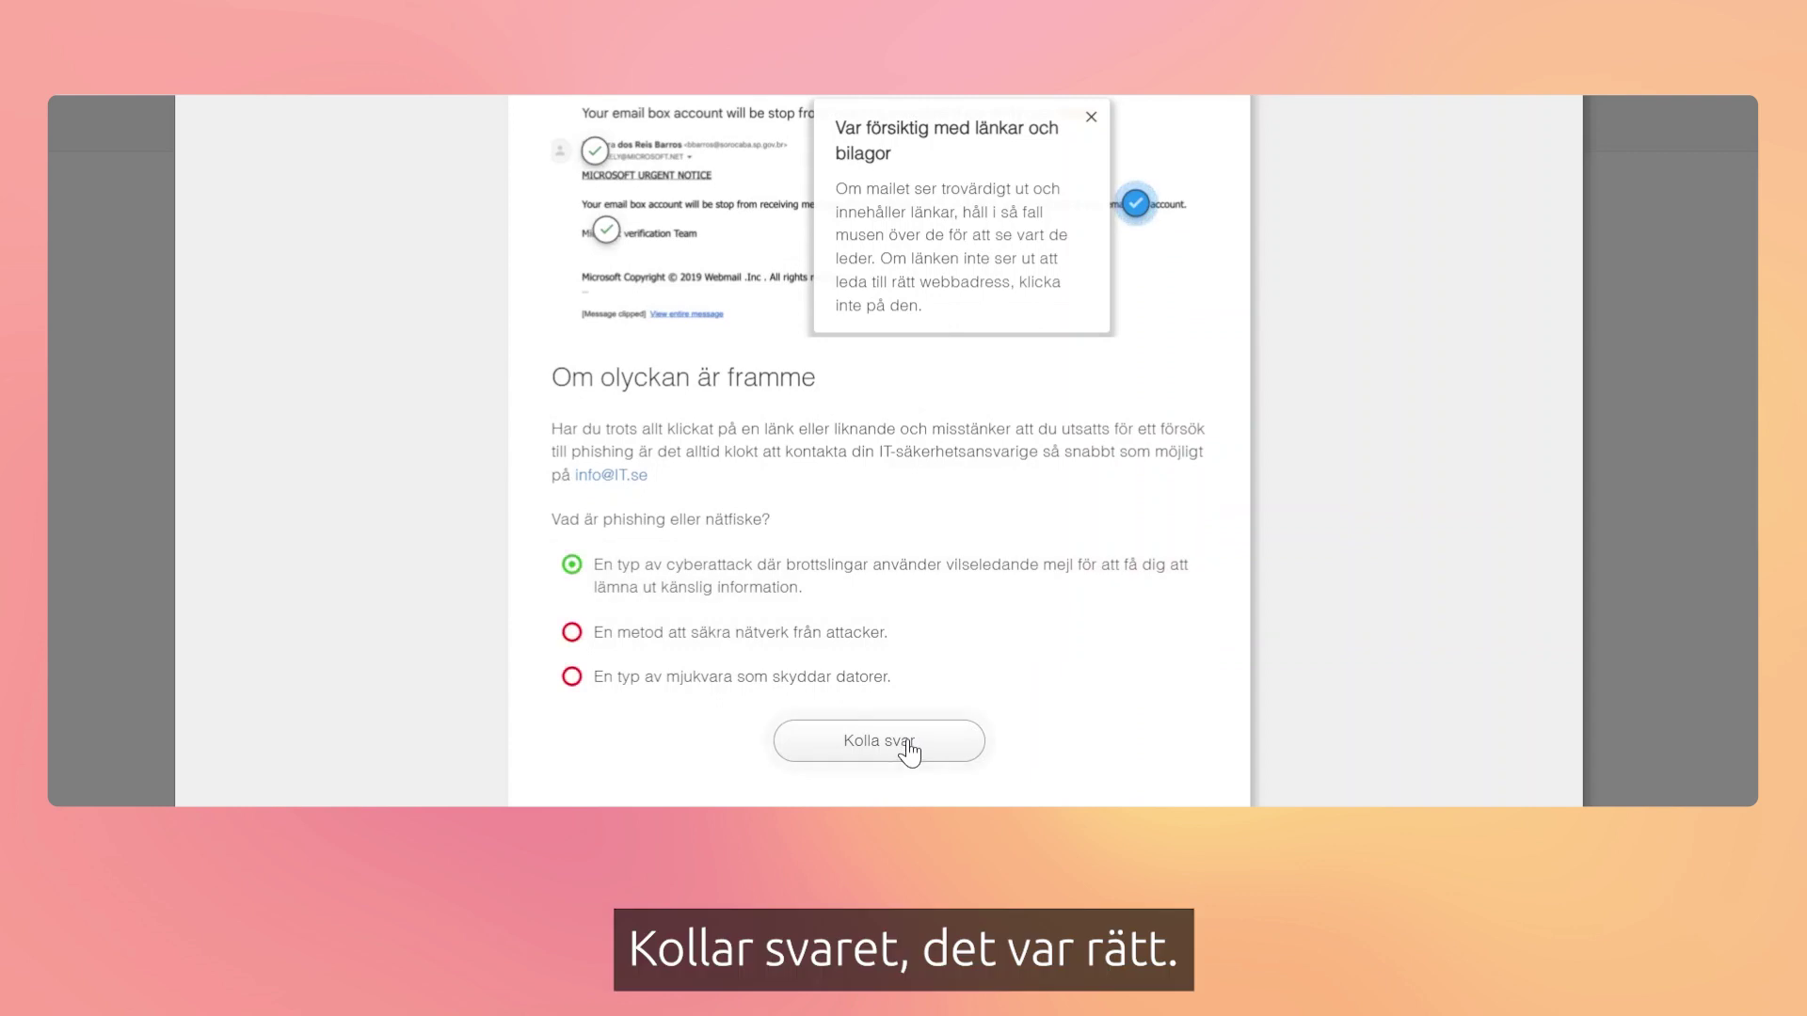
scroll(1219, 553, "down", 3)
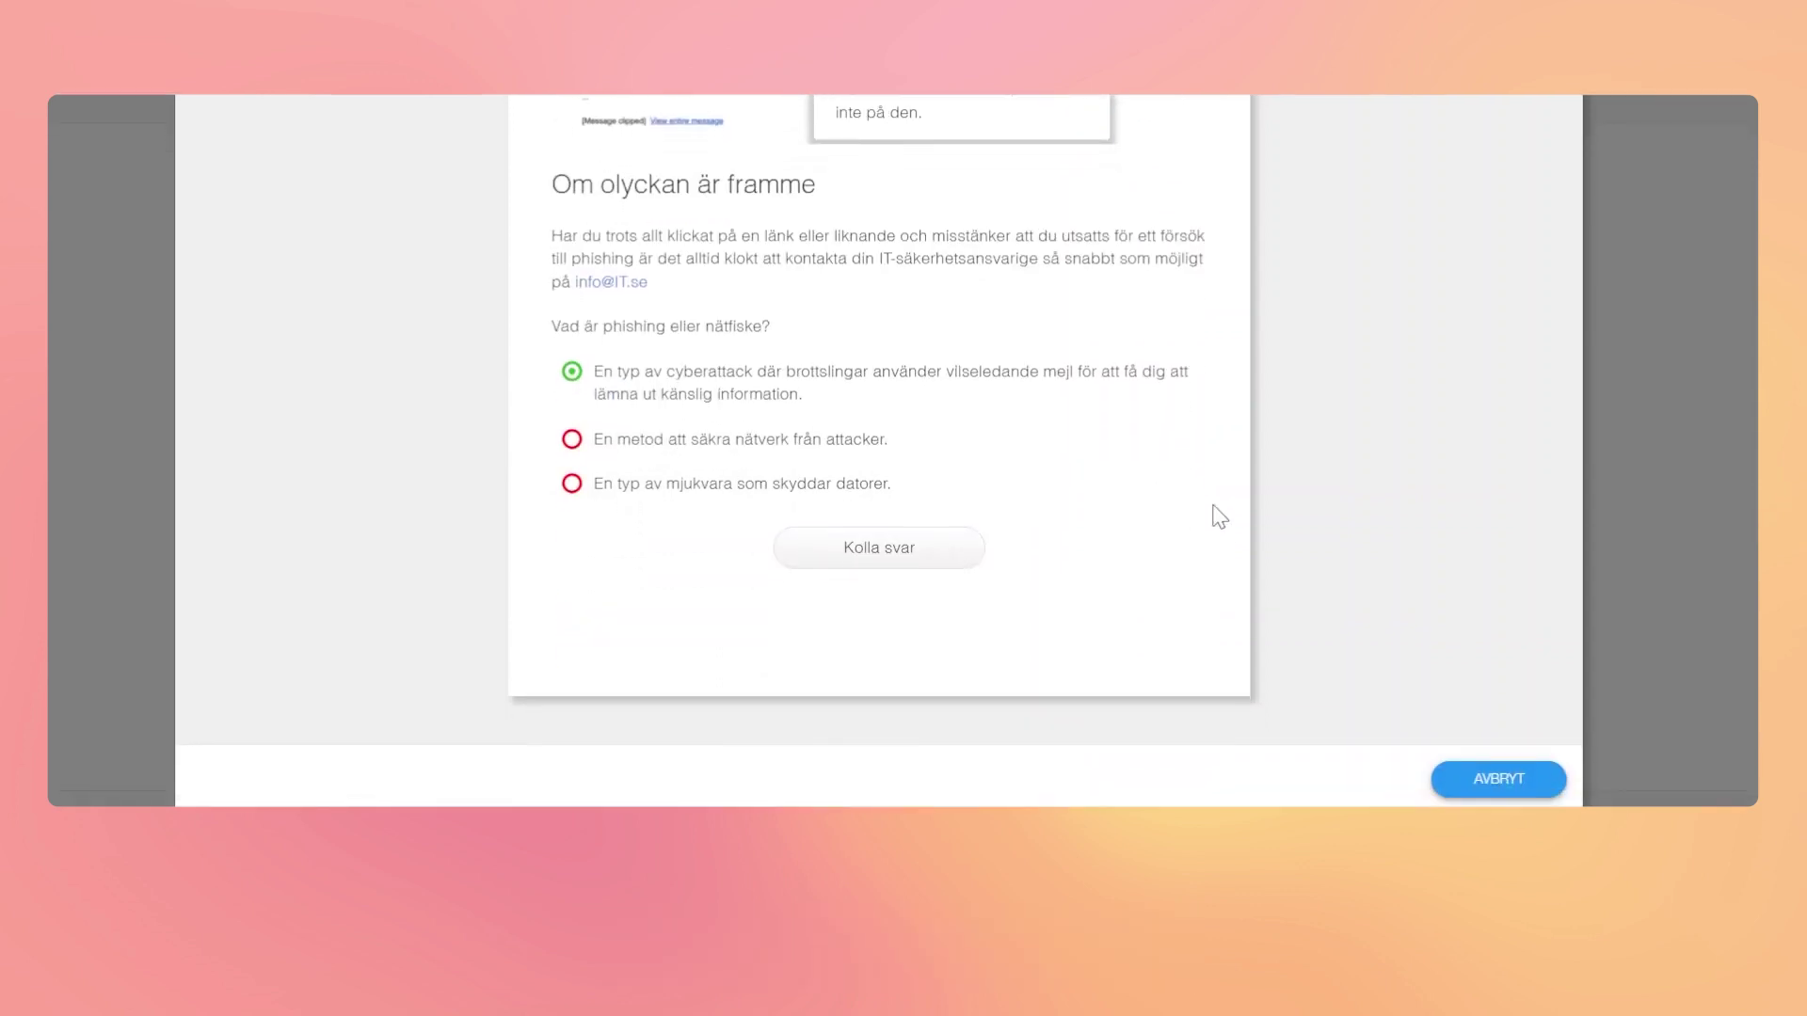
left_click(1504, 779)
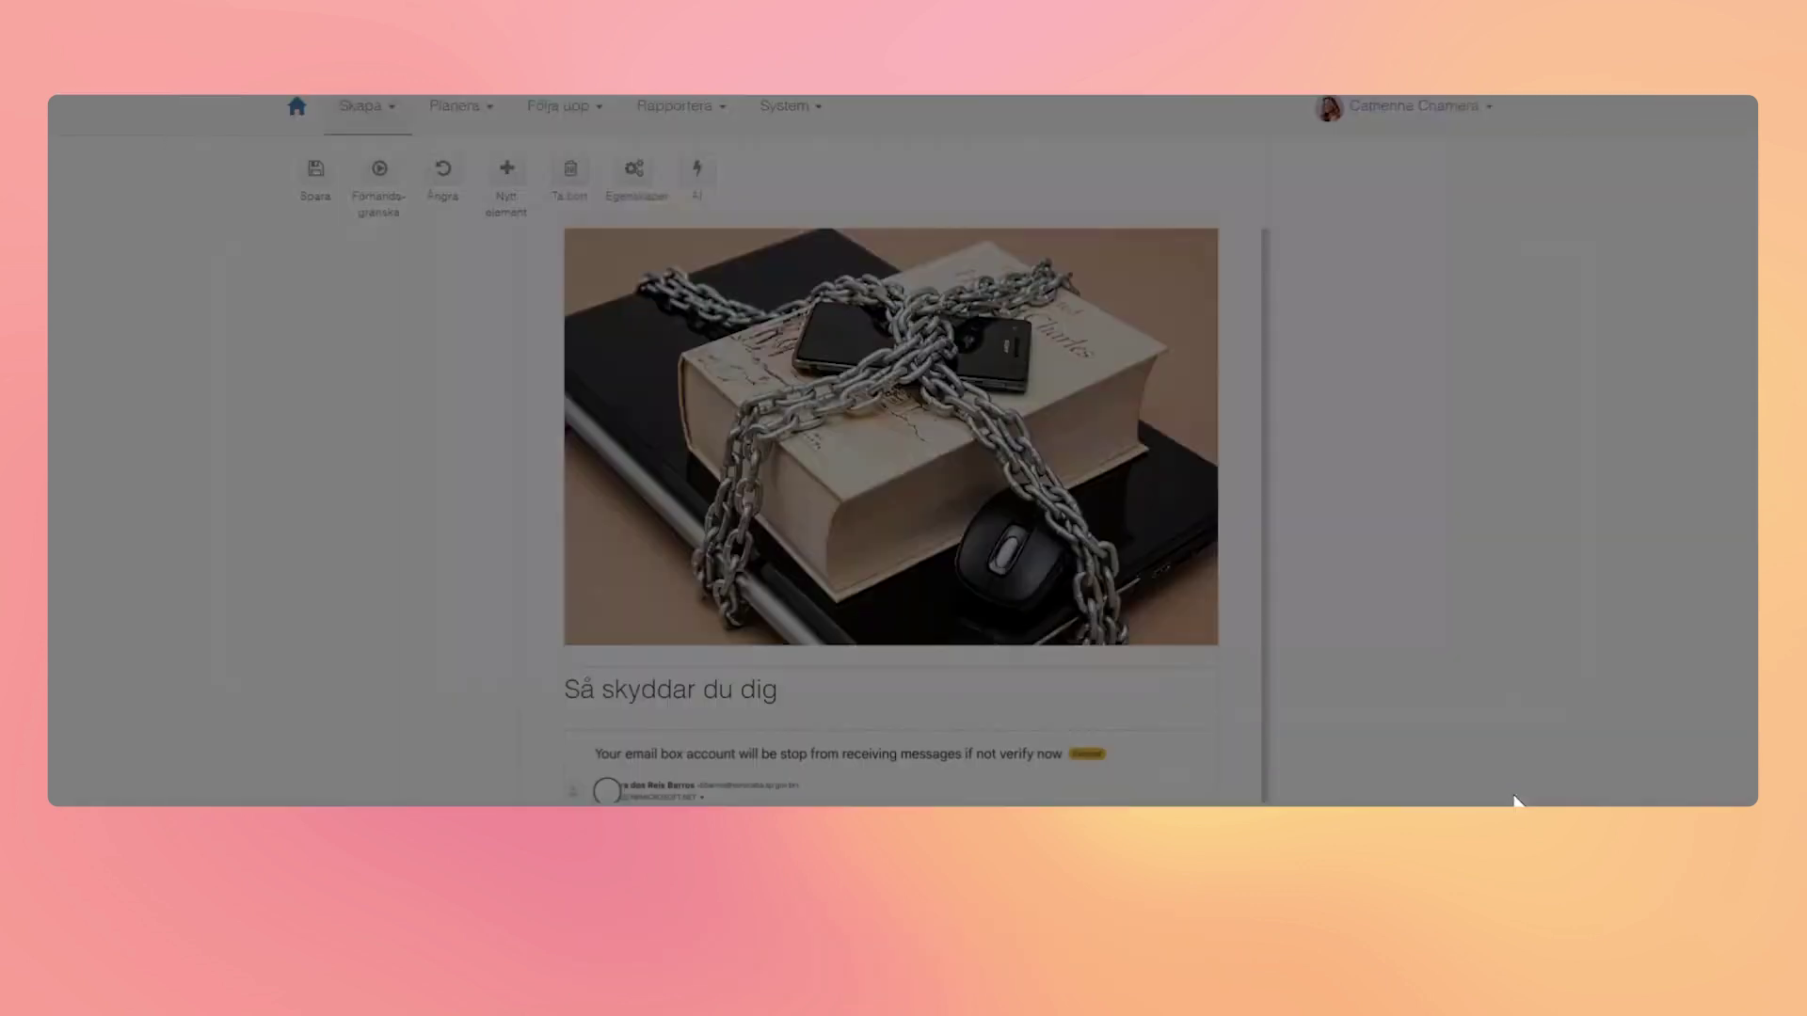
Step: Save the page and return to the overview of the IT-säkerhet - Phishing microcourse
left_click(304, 200)
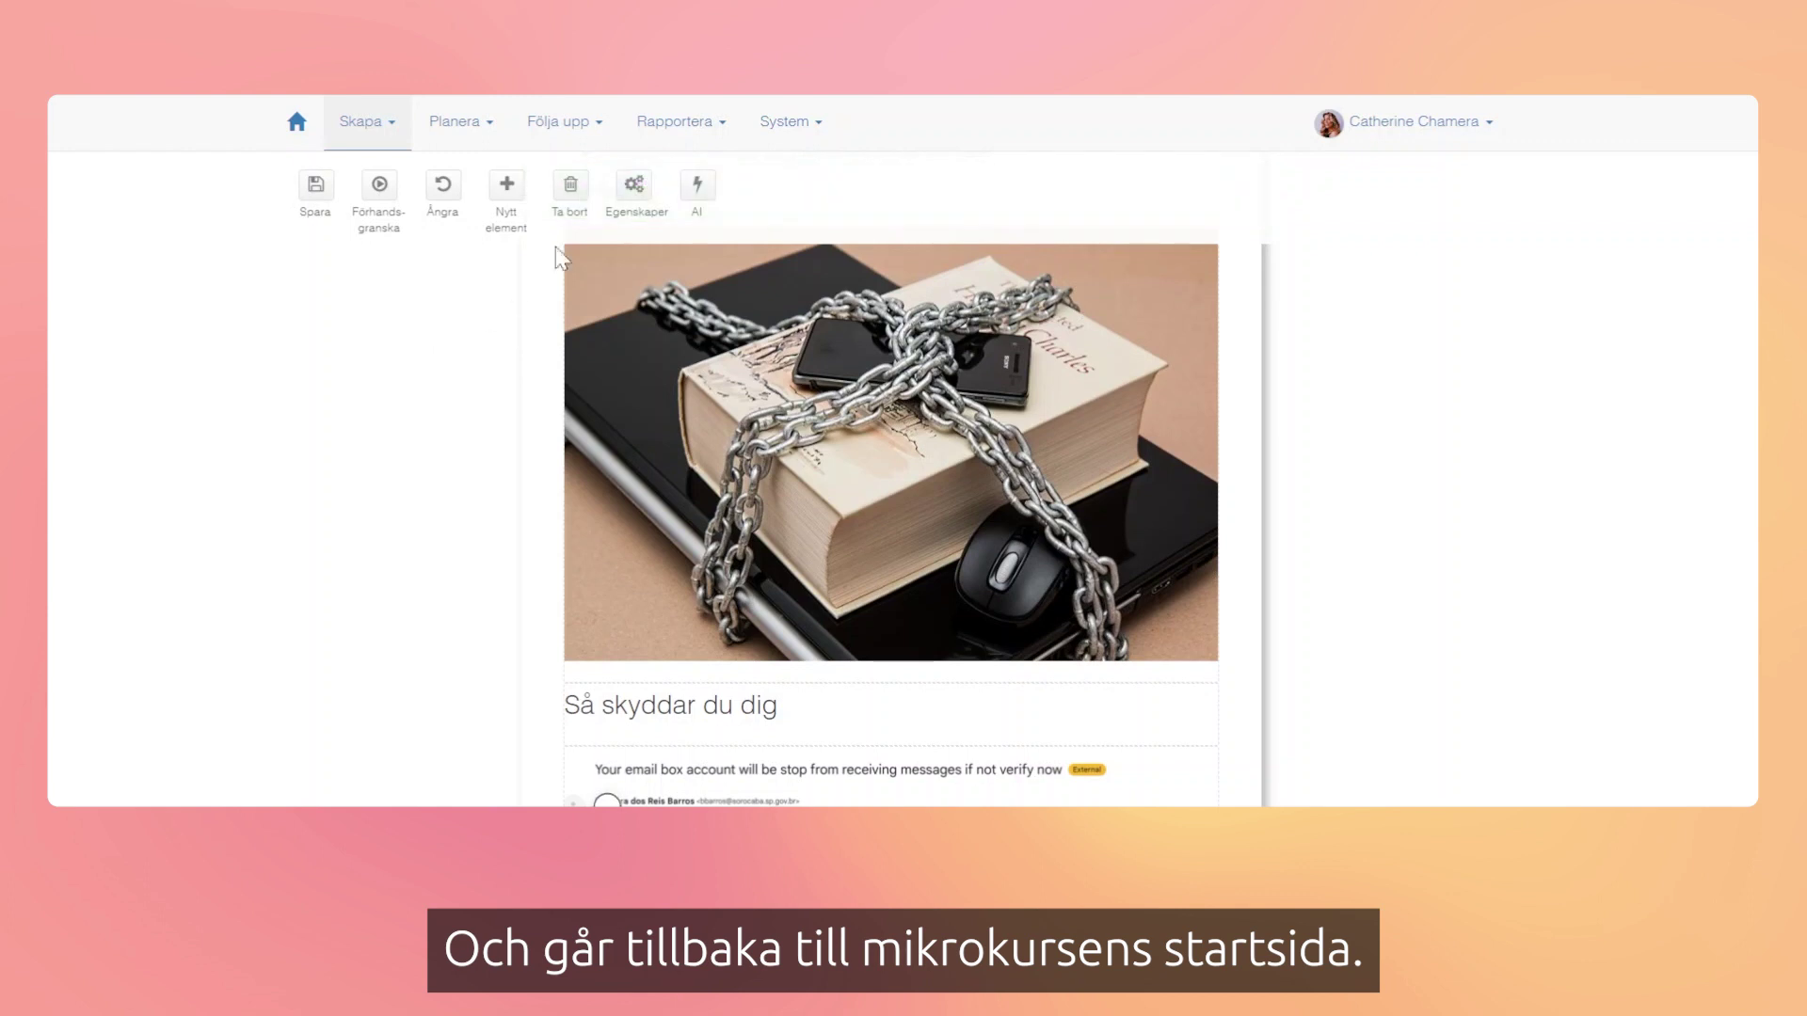
scroll(547, 290, "up", 10)
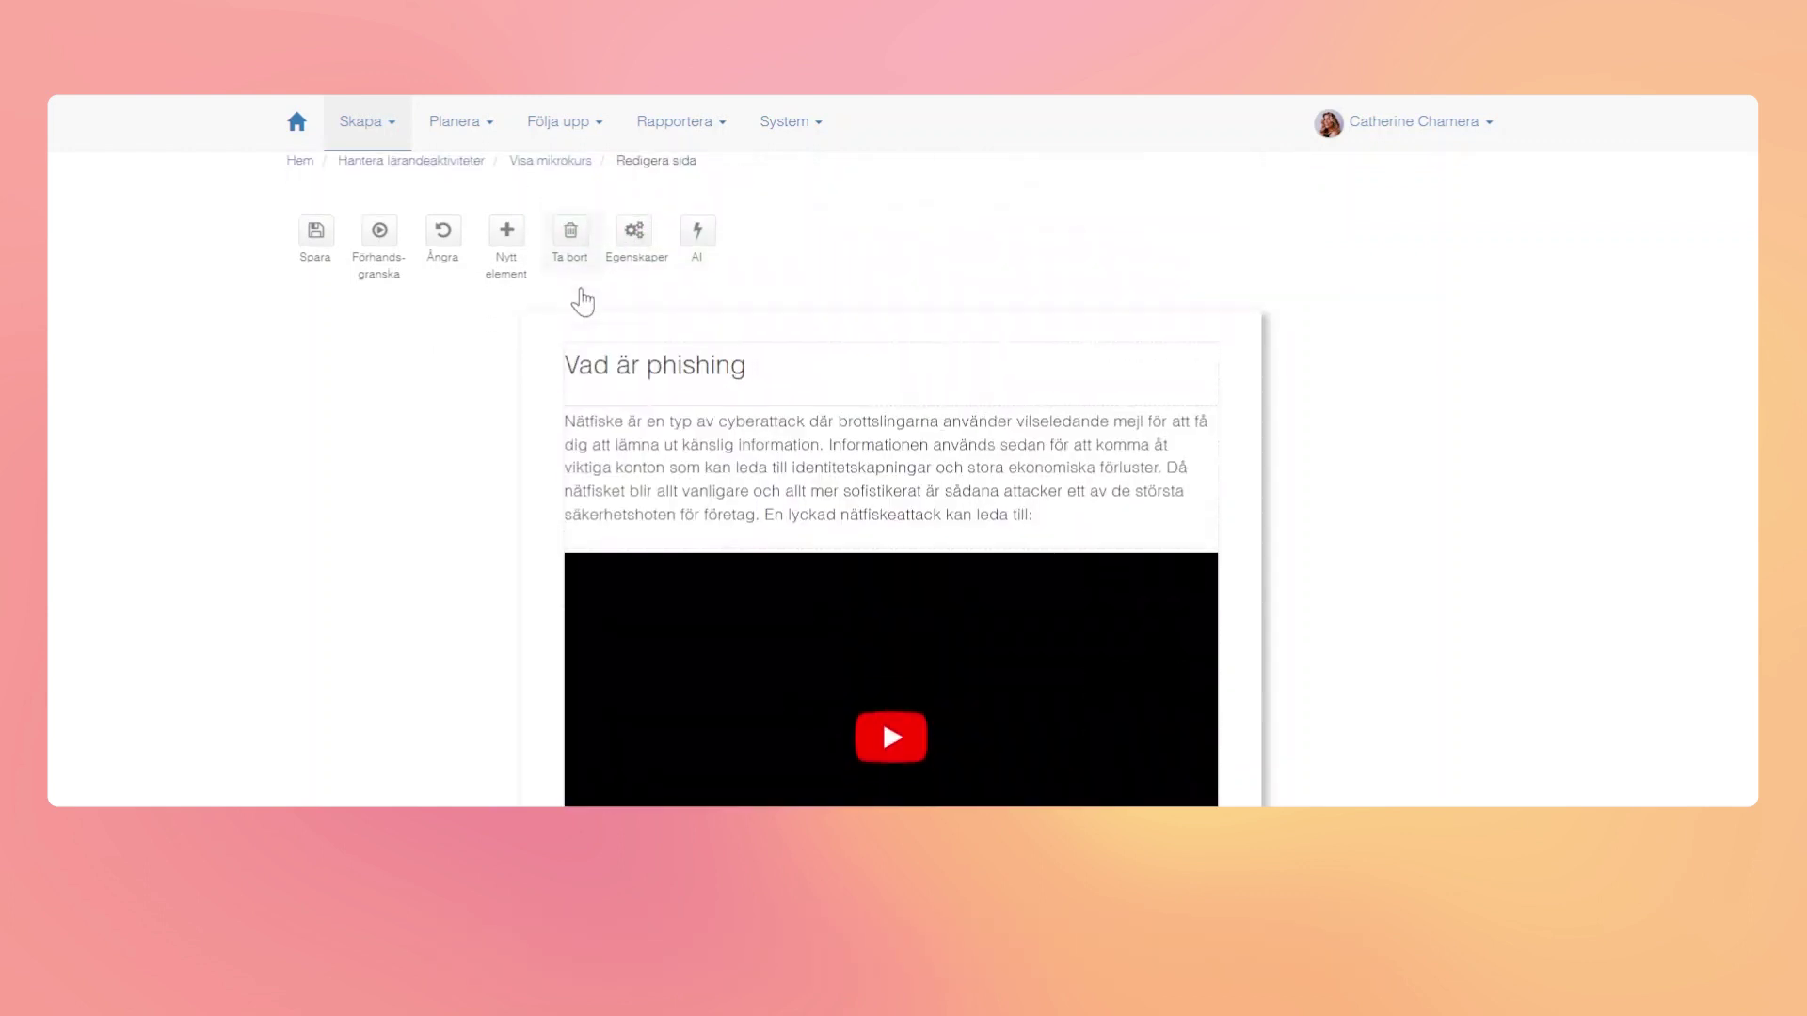
left_click(552, 179)
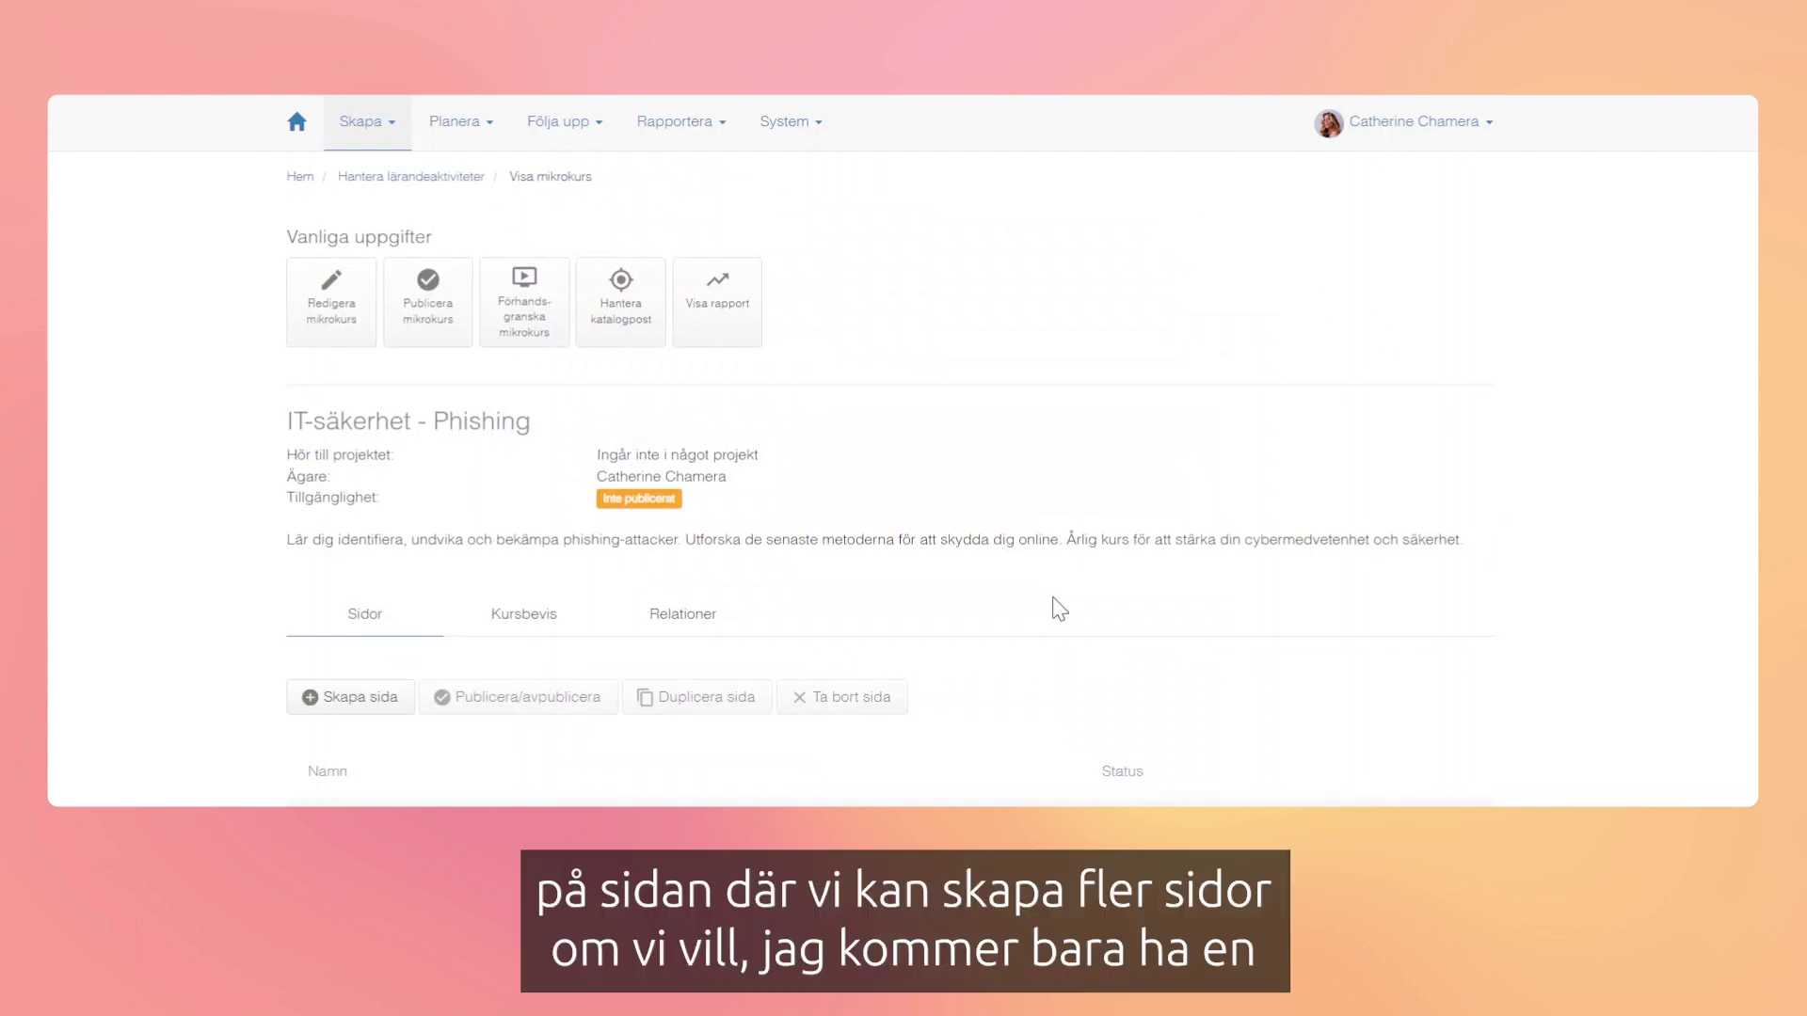
Step: Select the Phishing page in the microcourse's page list and publish it
scroll(996, 607, "down", 2)
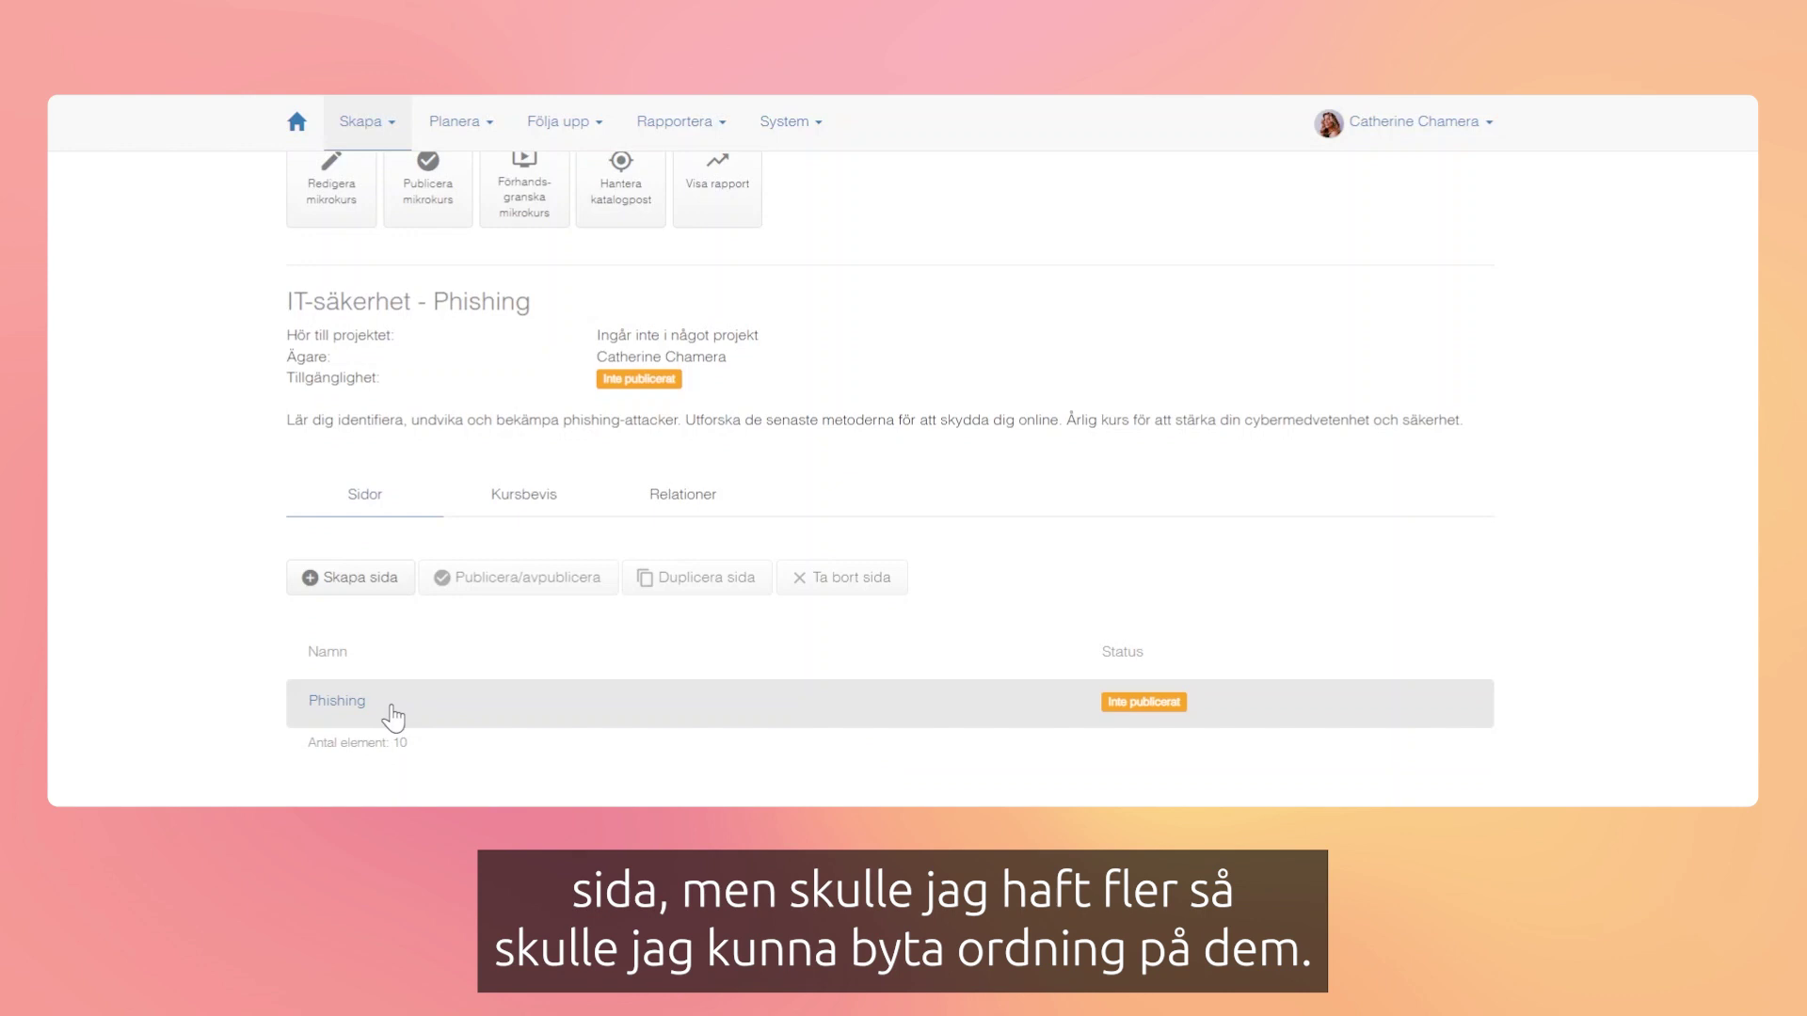
left_click_drag(392, 717, 549, 762)
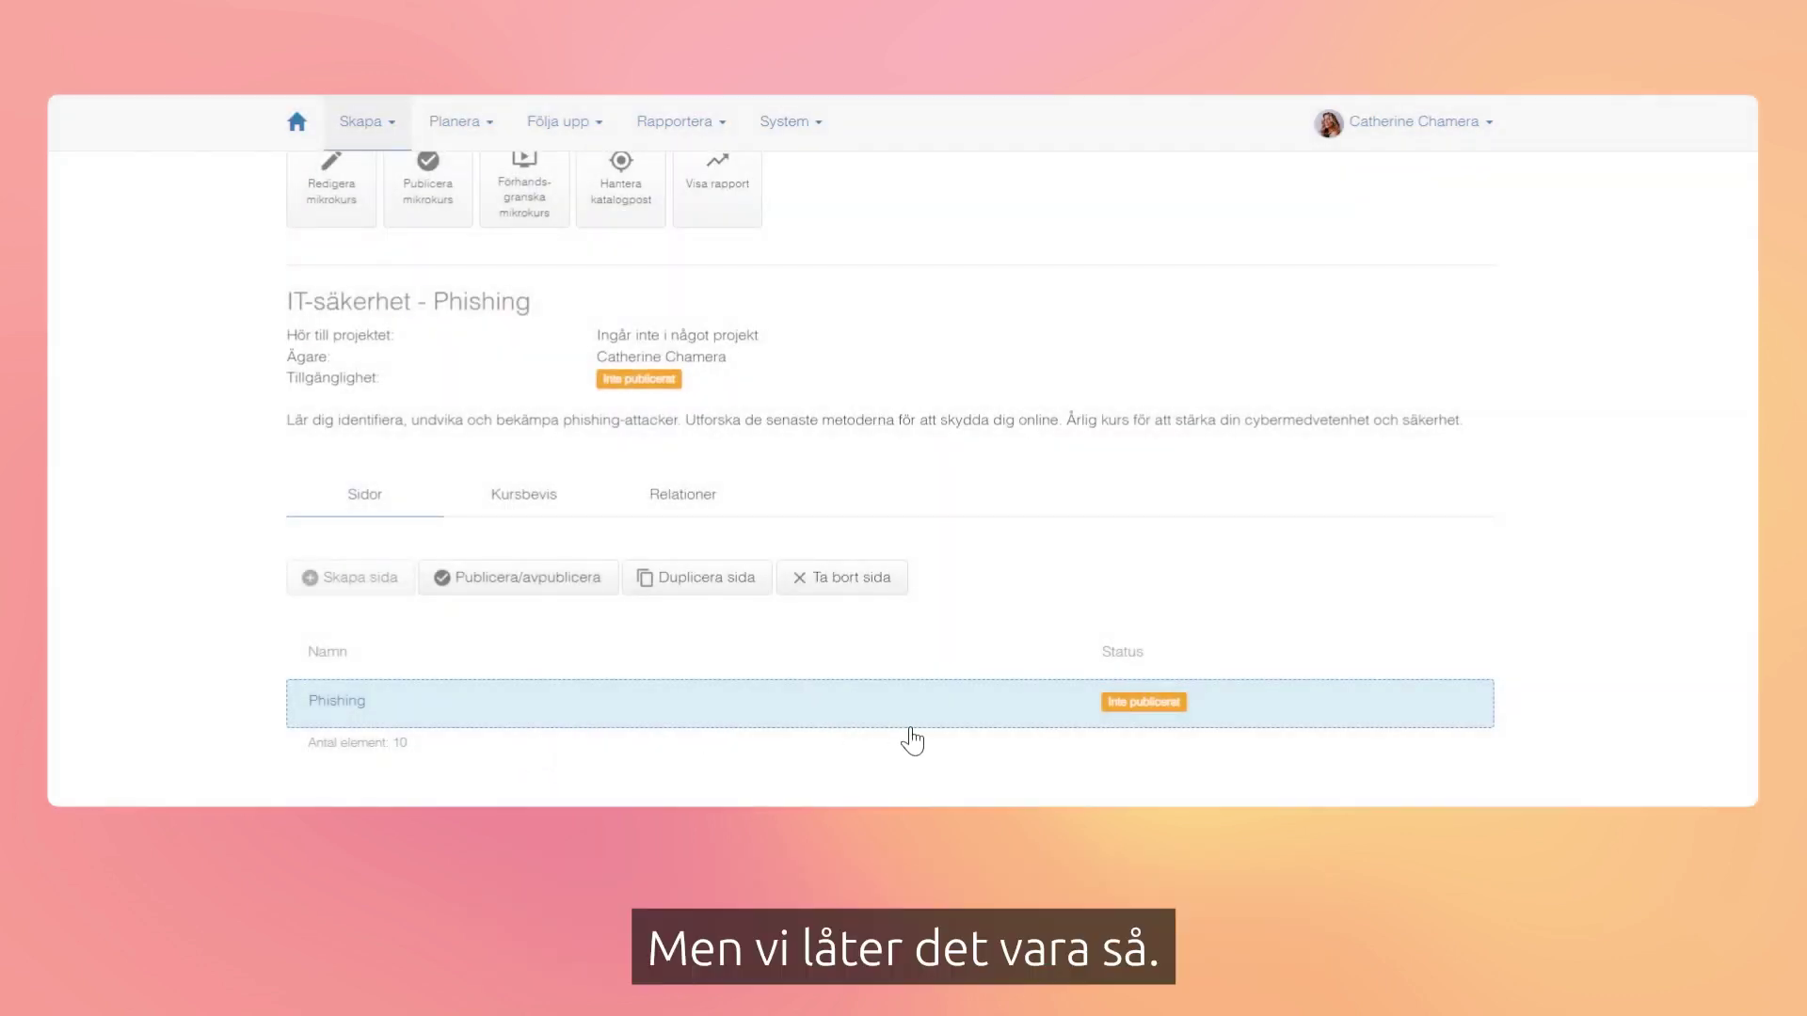
left_click(593, 706)
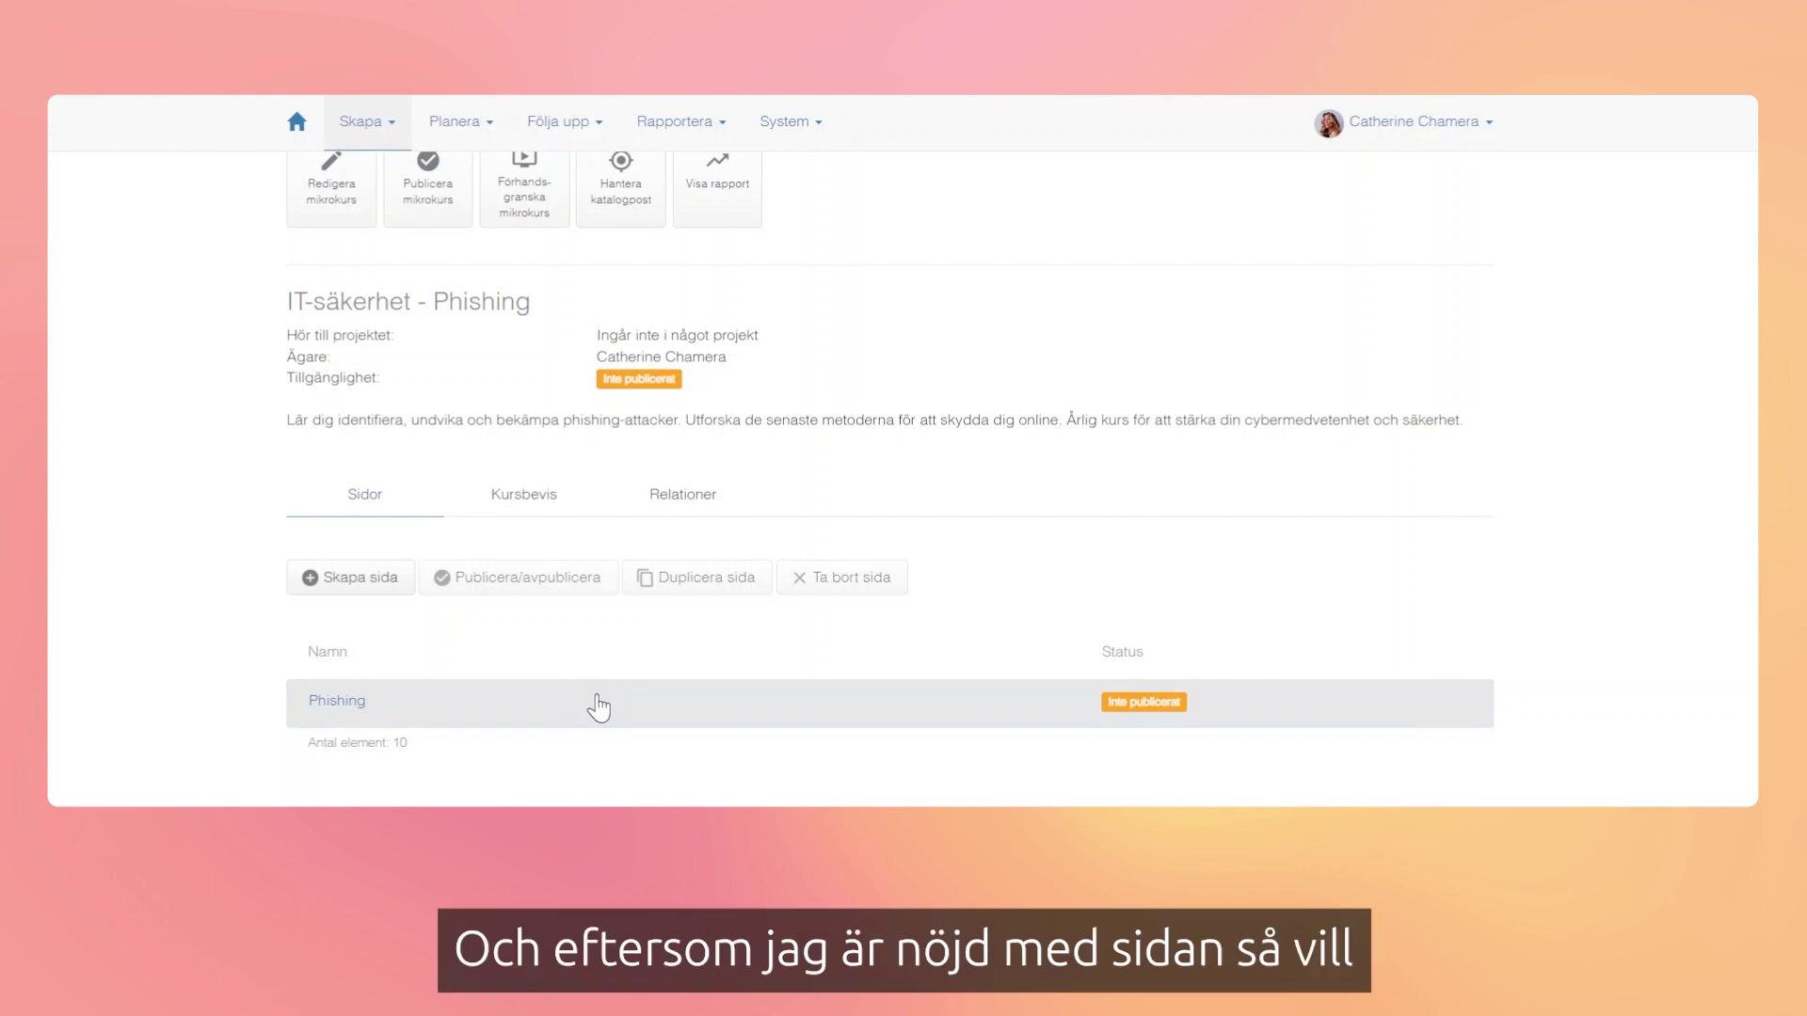
left_click(295, 717)
left_click(298, 723)
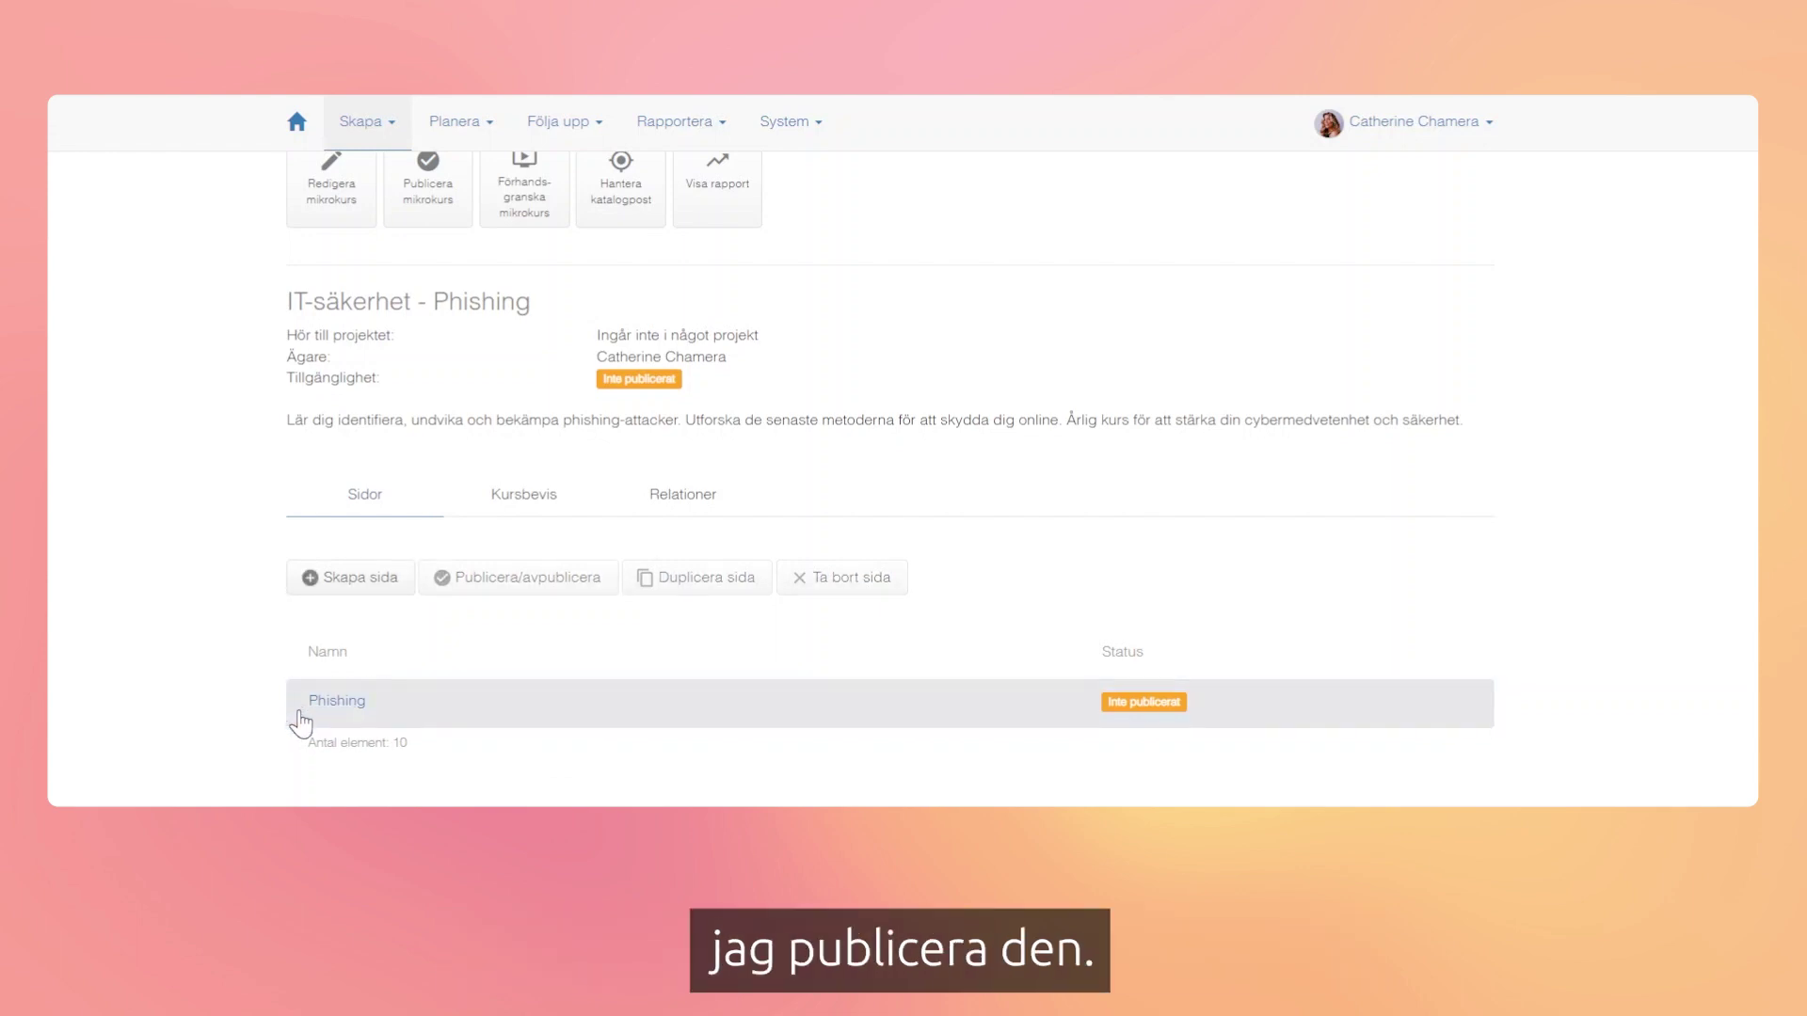
left_click(572, 721)
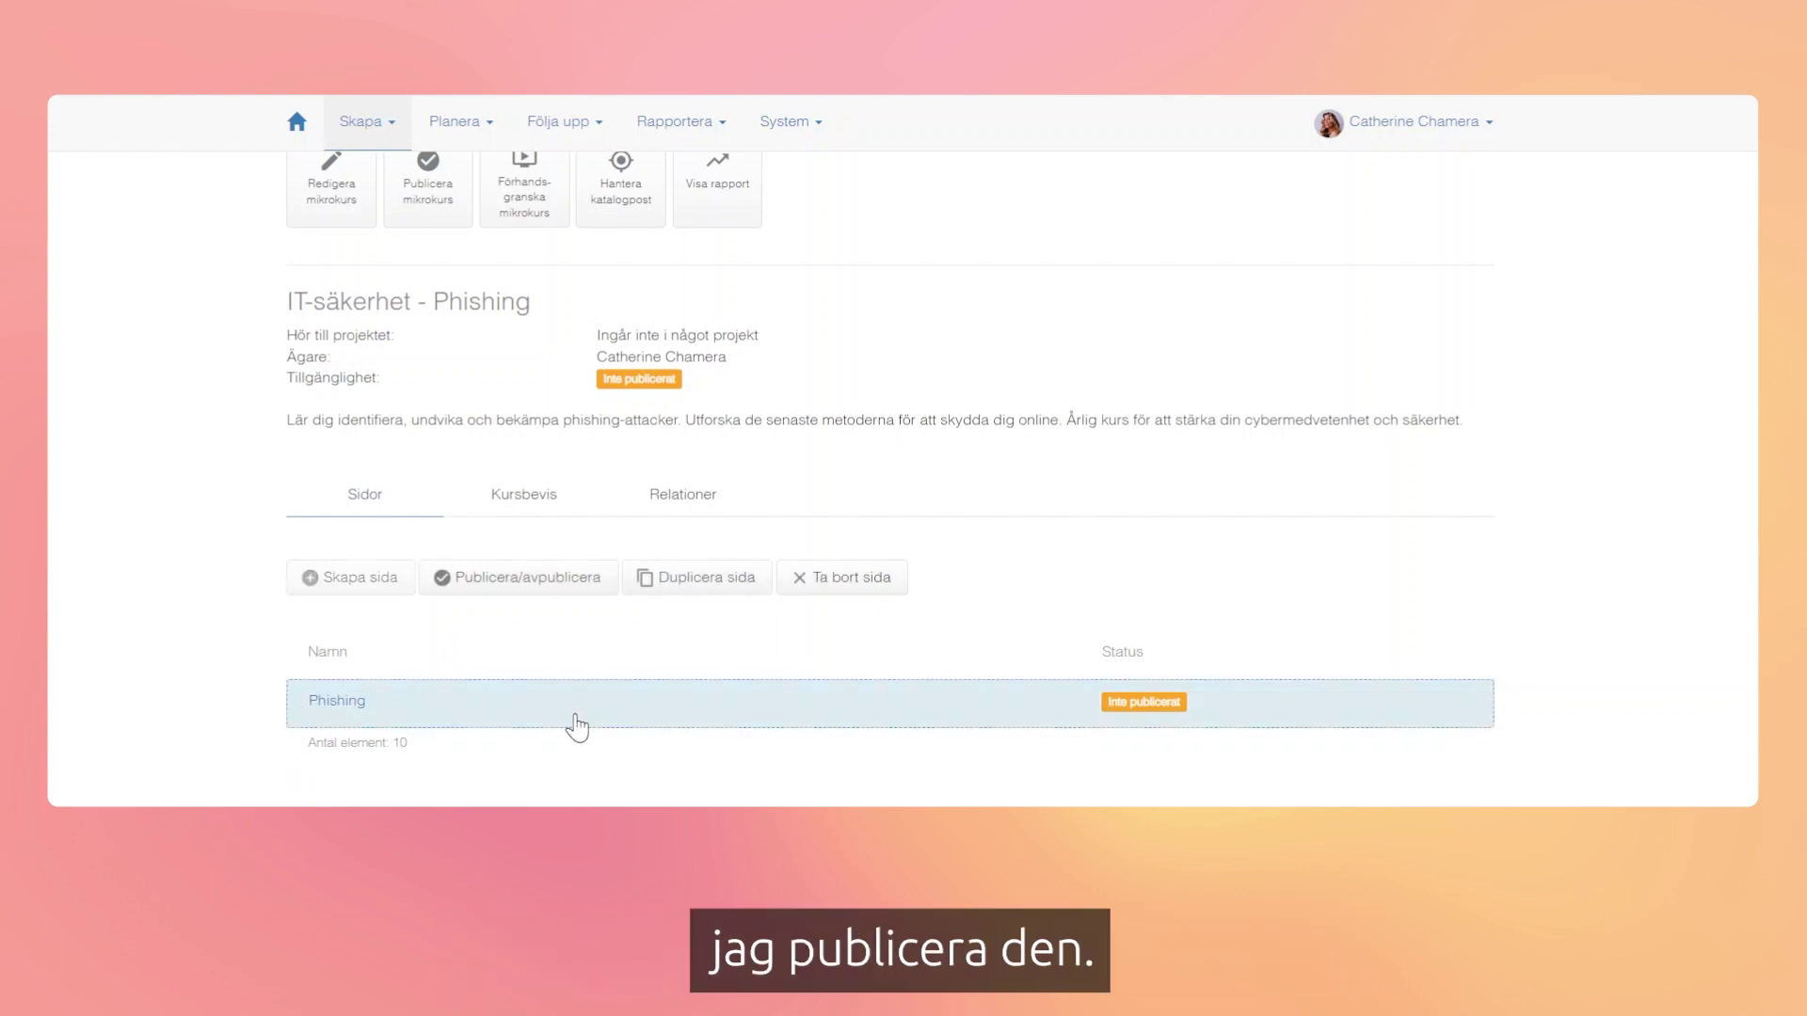
left_click(558, 588)
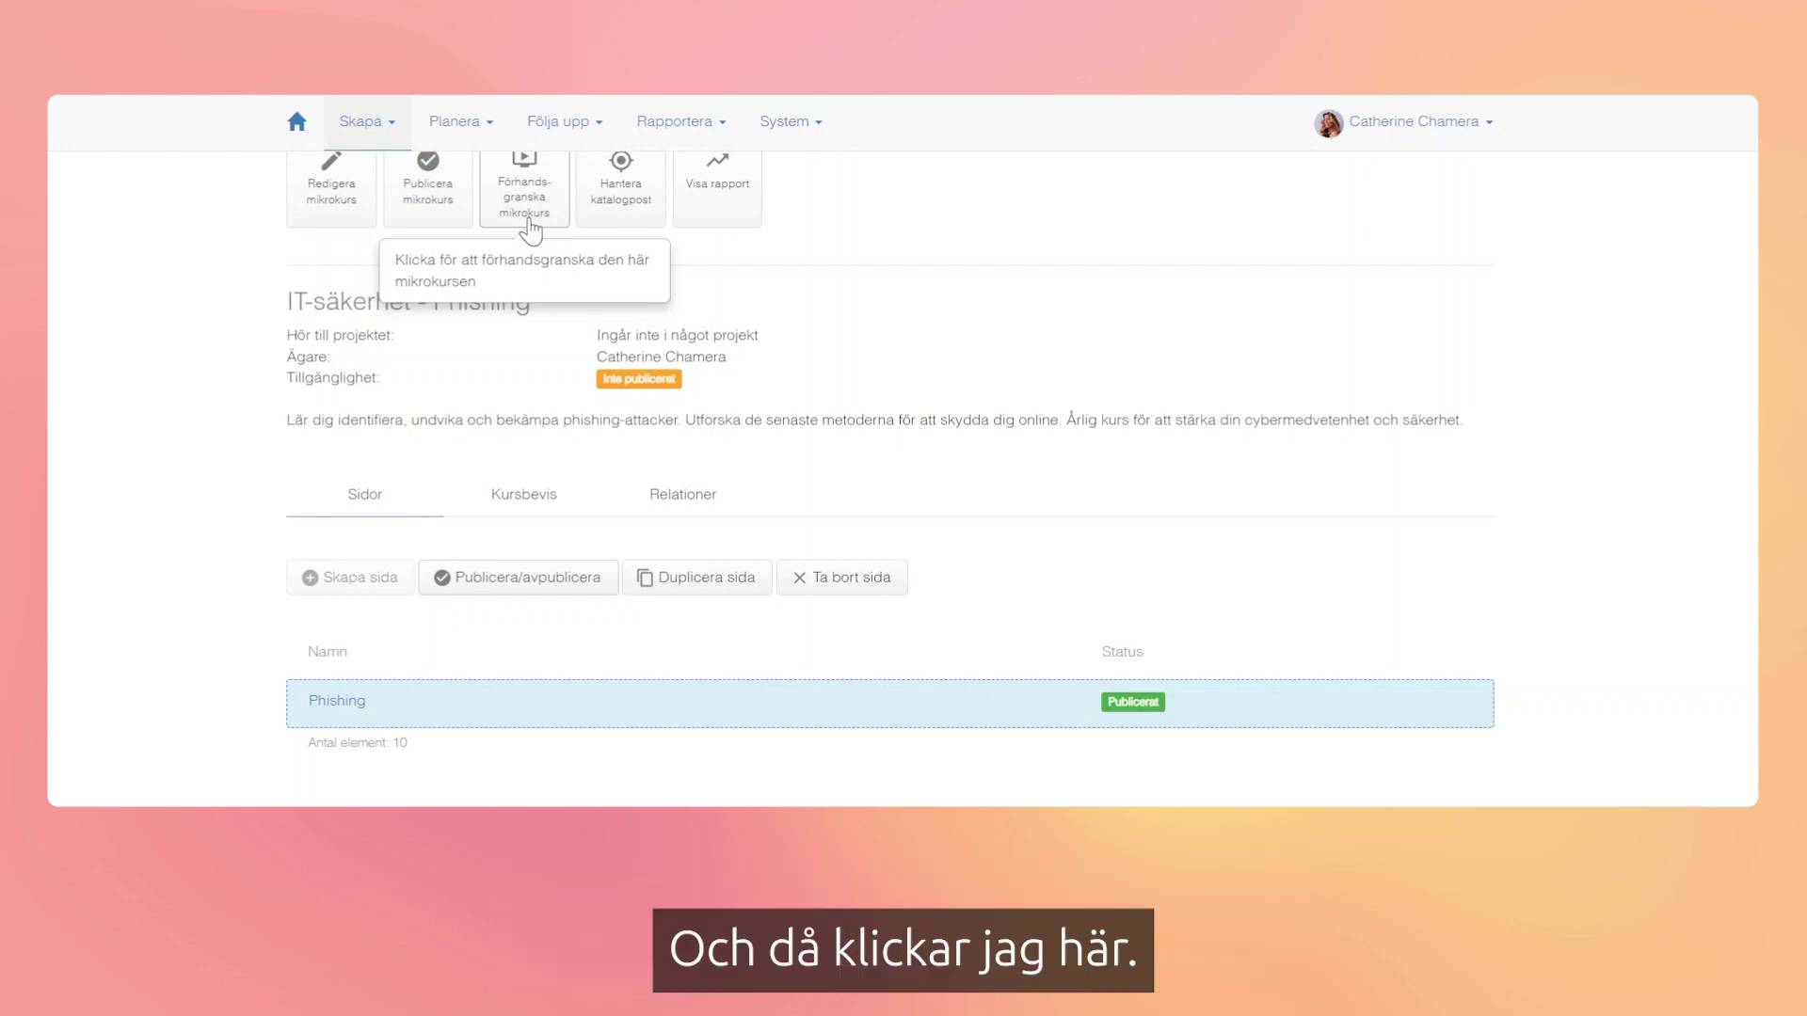
Step: Start a preview of the whole microcourse and review its text, video, bullet list and picture, opening the hotspots in the explorable email
scroll(530, 226, "up", 2)
left_click(525, 301)
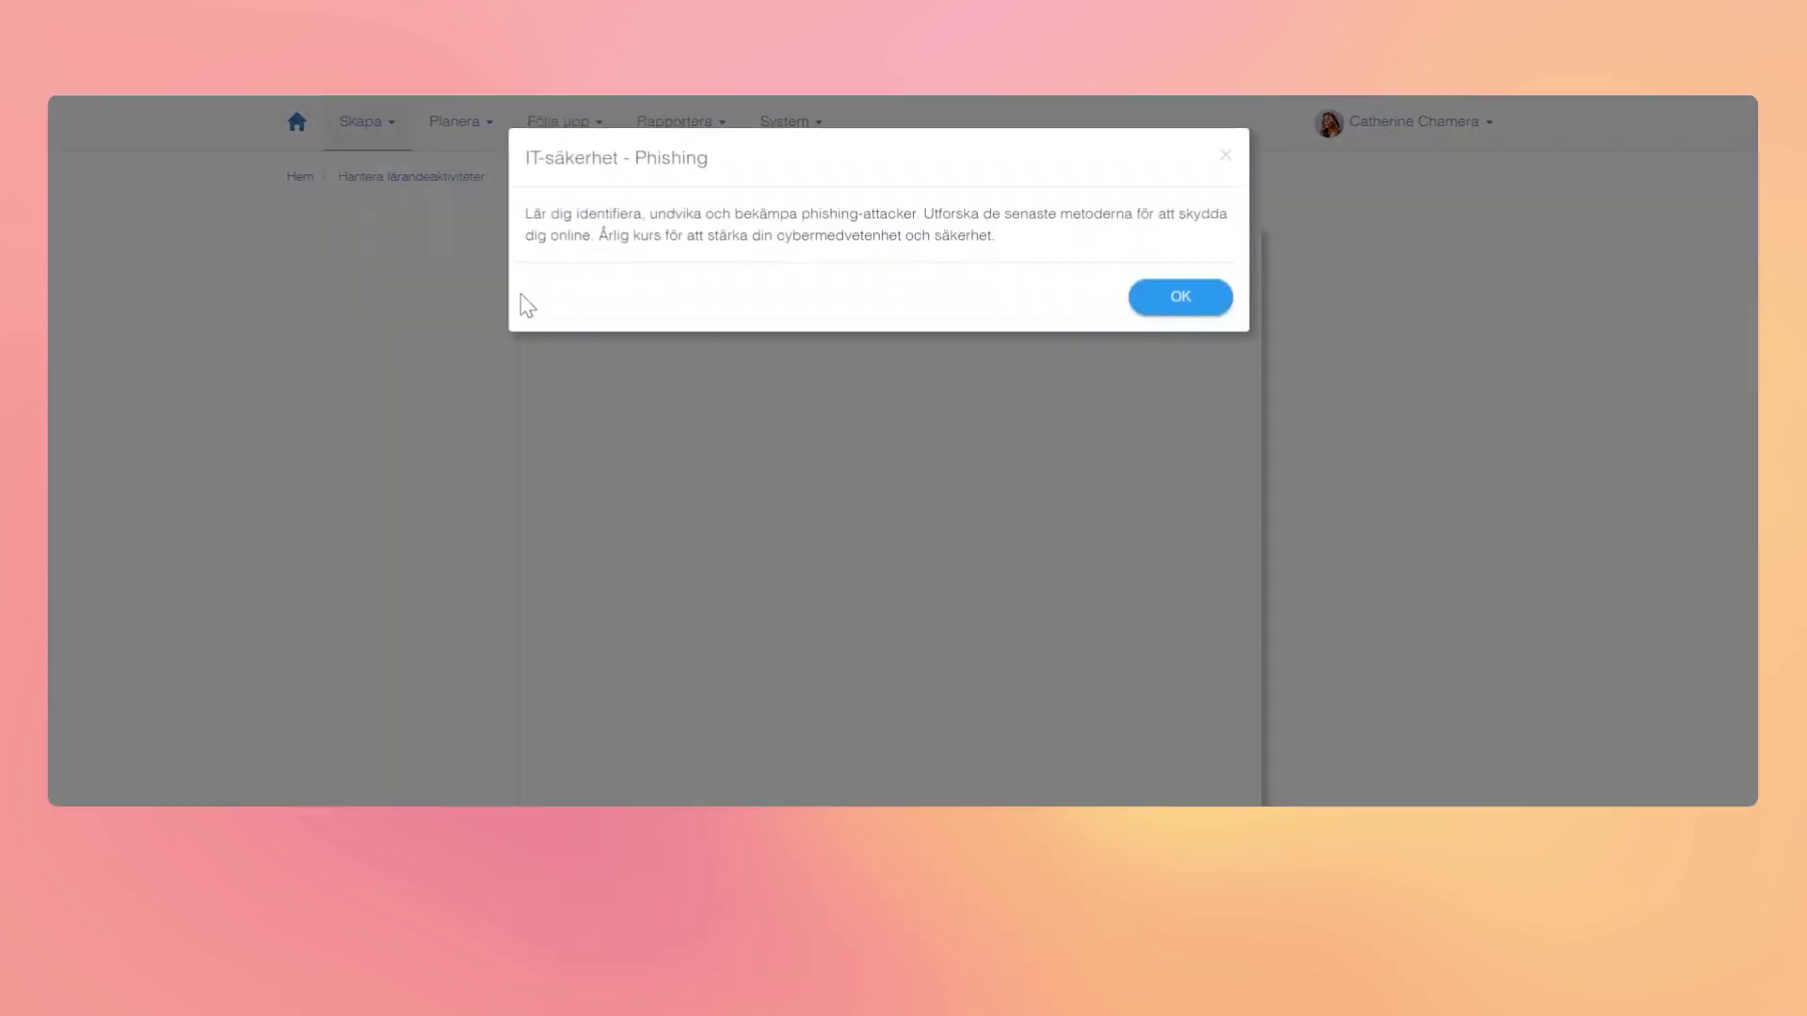
left_click(1196, 297)
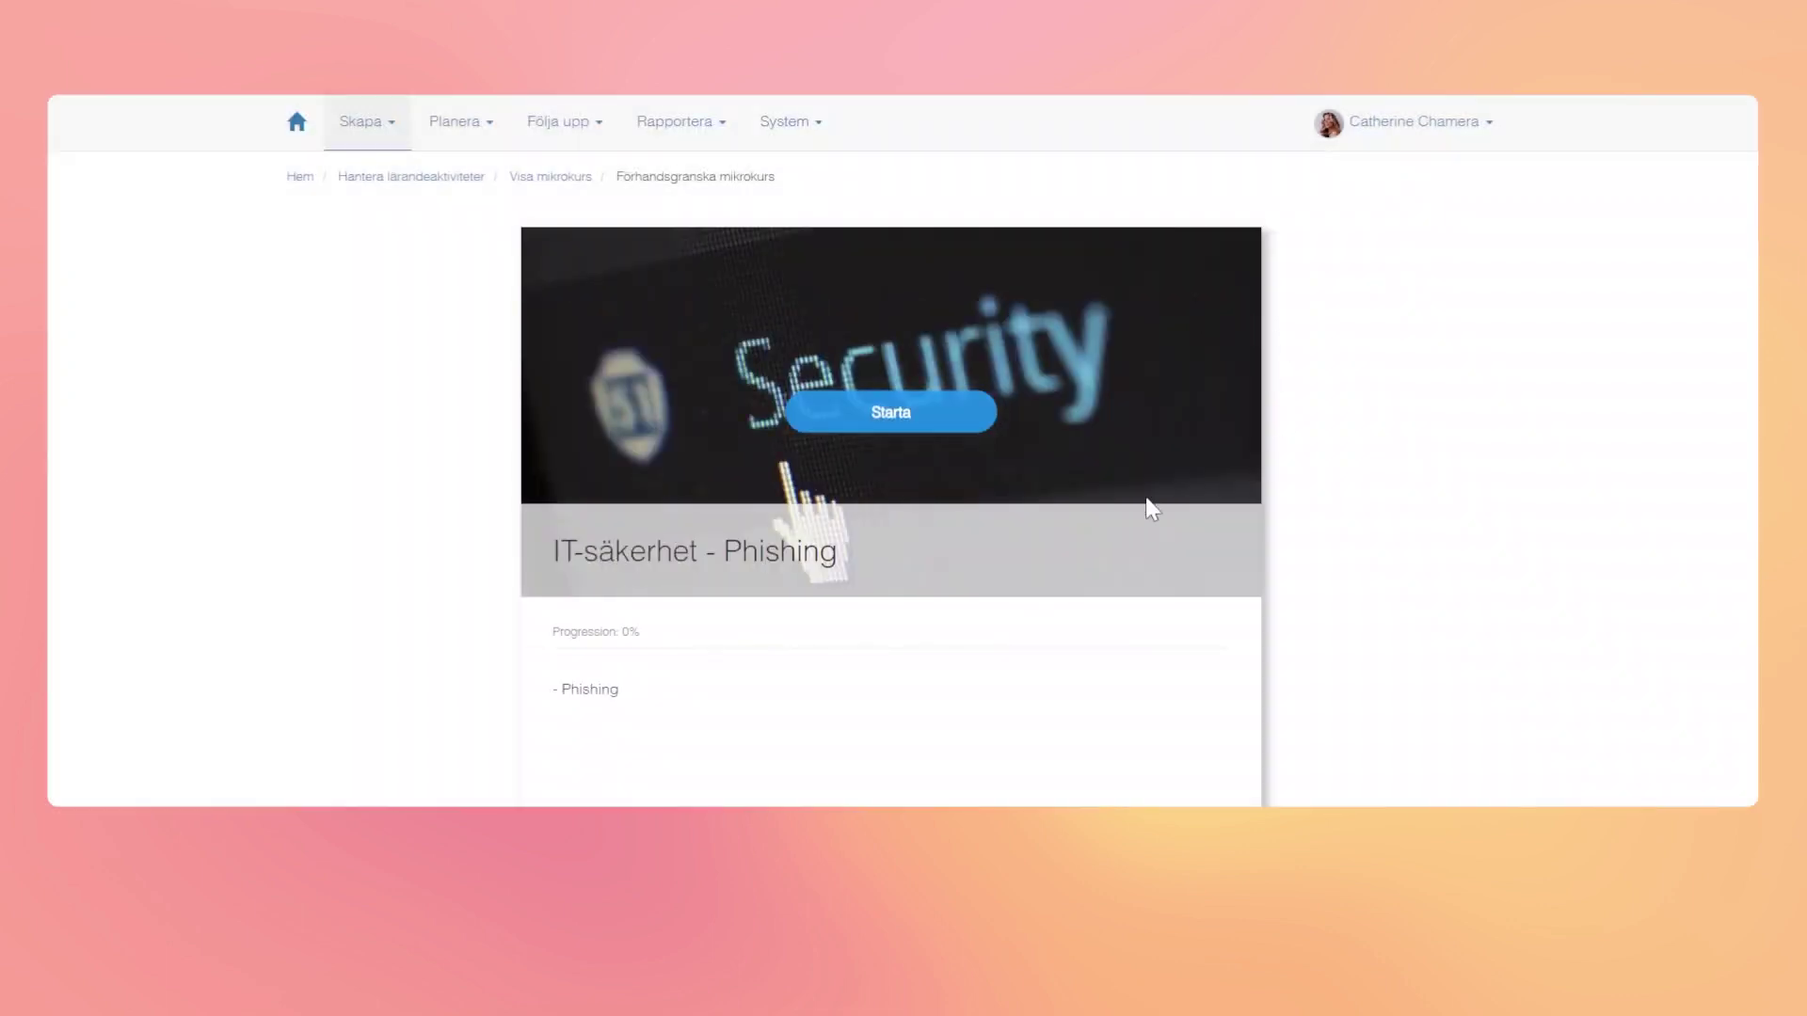
left_click(894, 414)
scroll(891, 414, "down", 2)
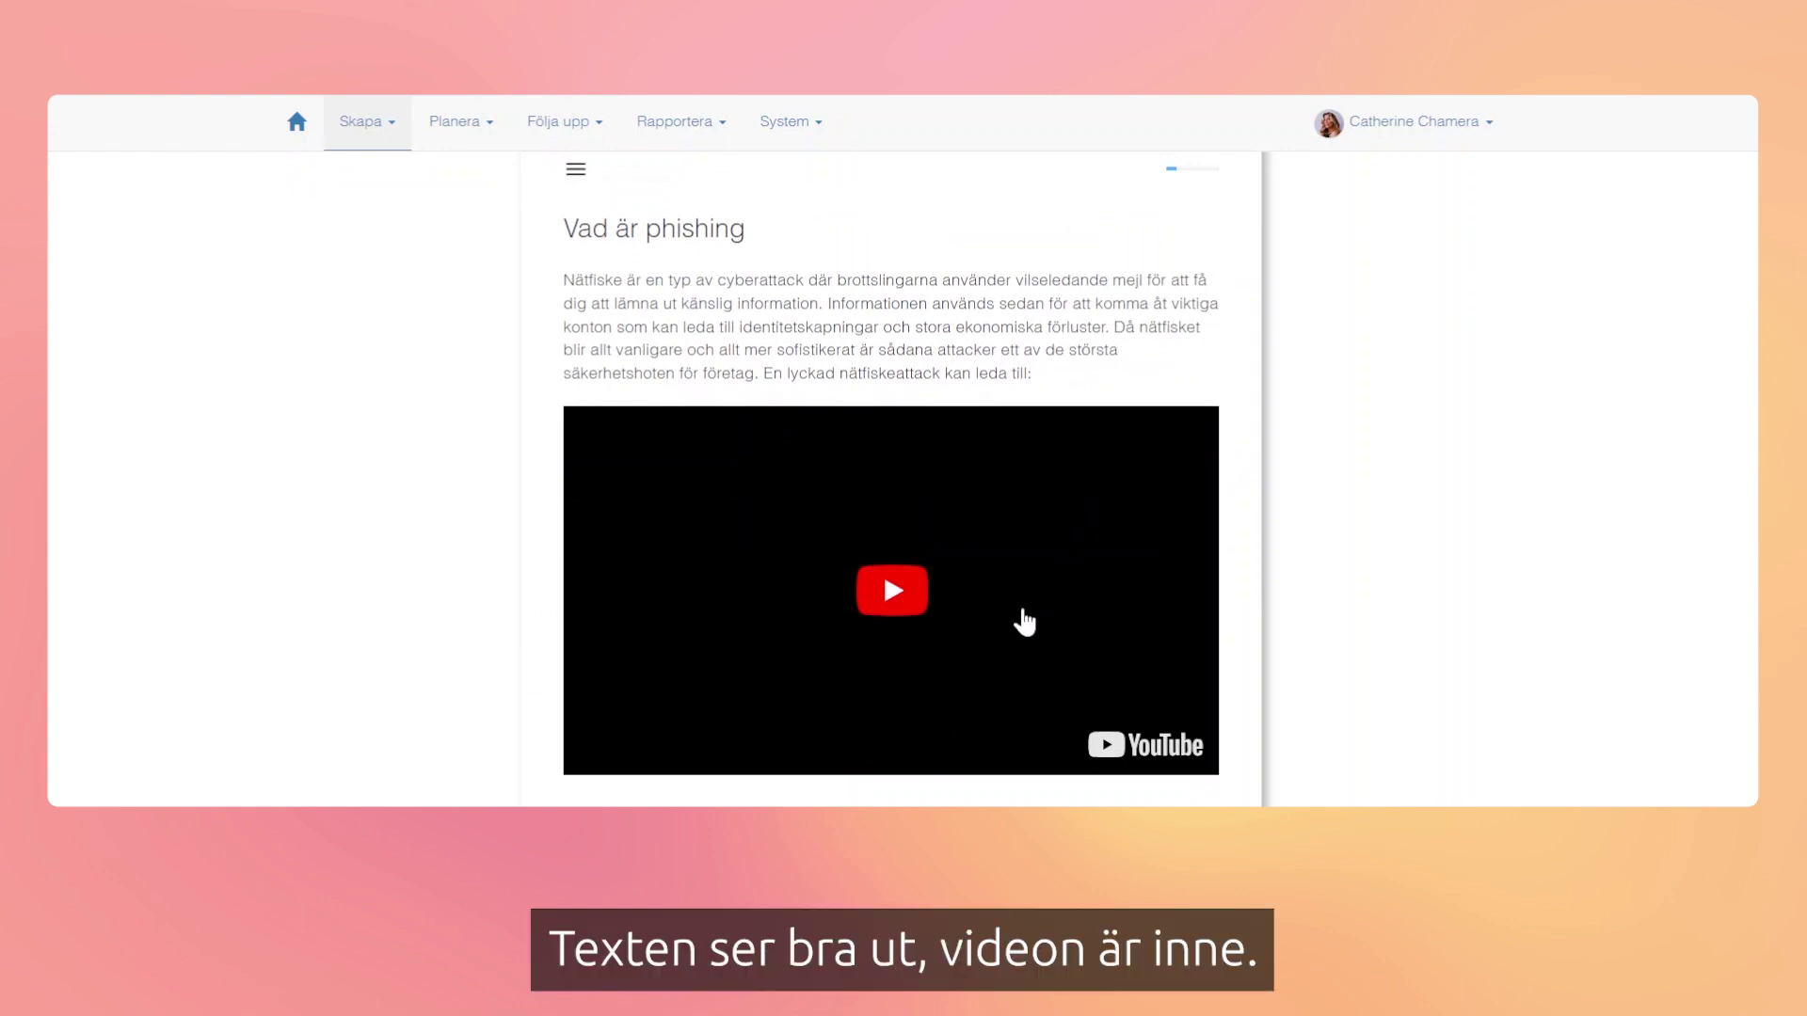
scroll(689, 603, "down", 2)
scroll(941, 602, "down", 1)
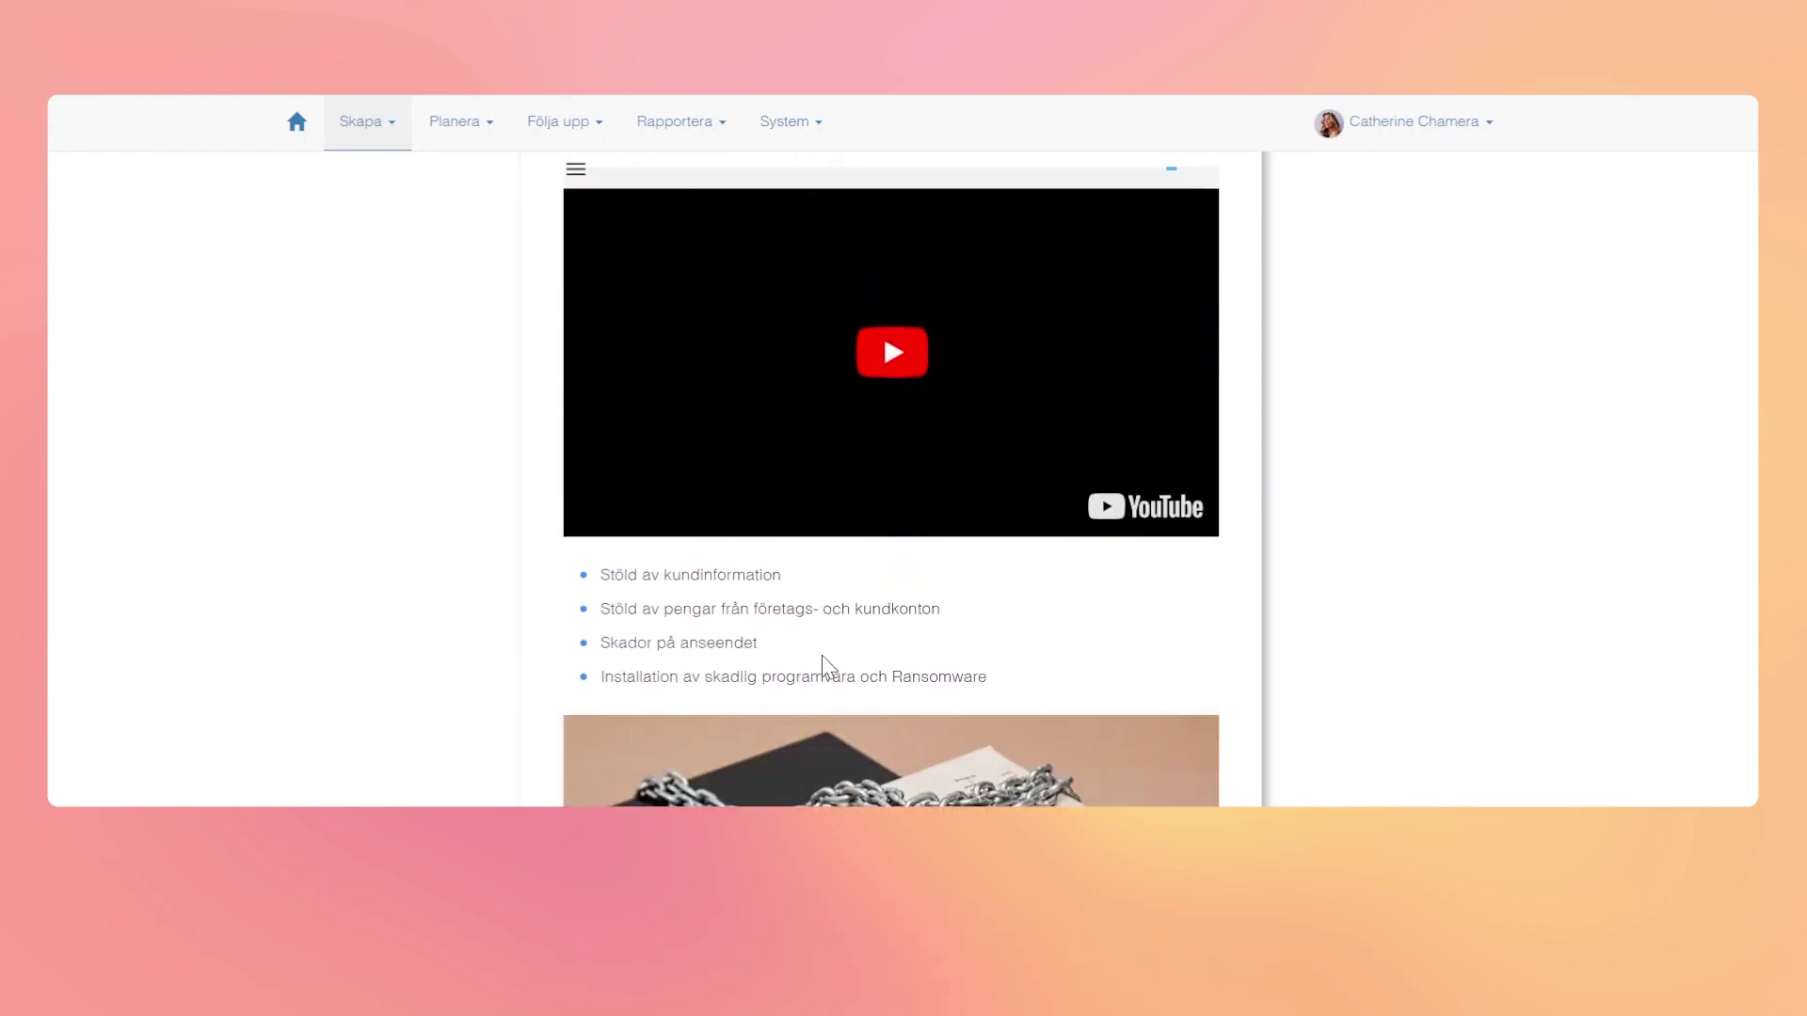
scroll(1013, 568, "down", 5)
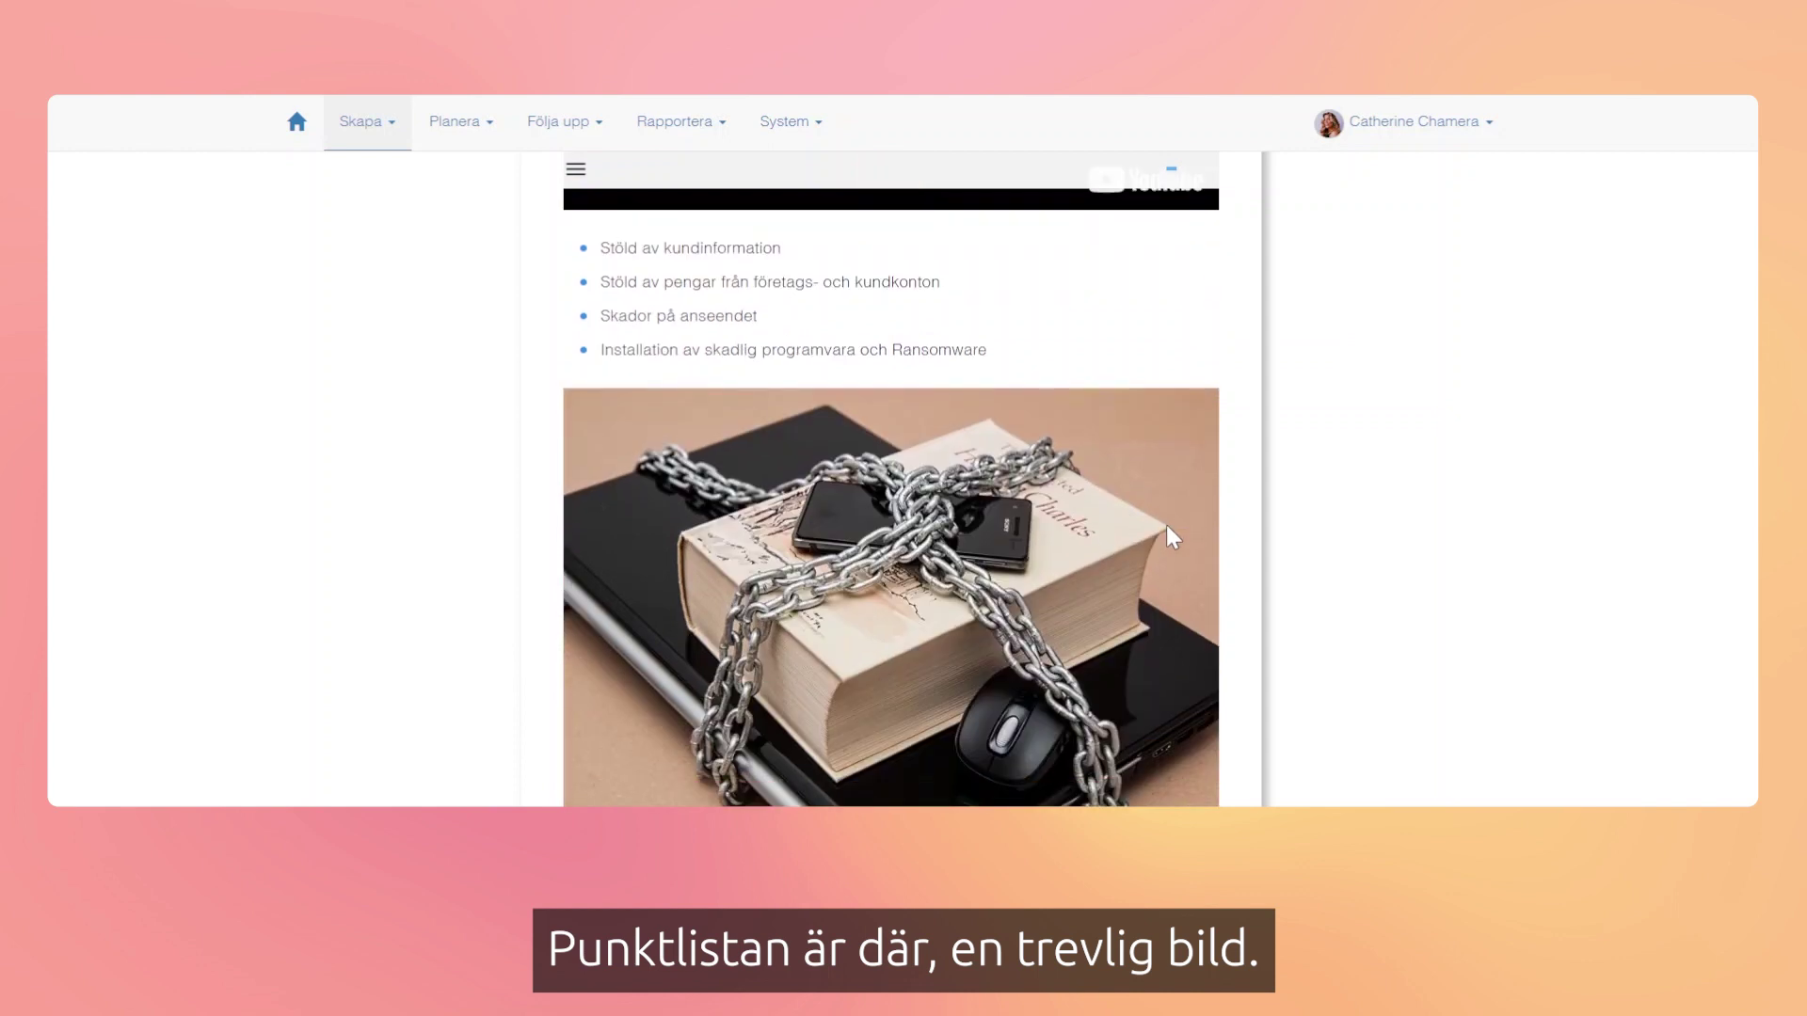
scroll(1036, 546, "down", 2)
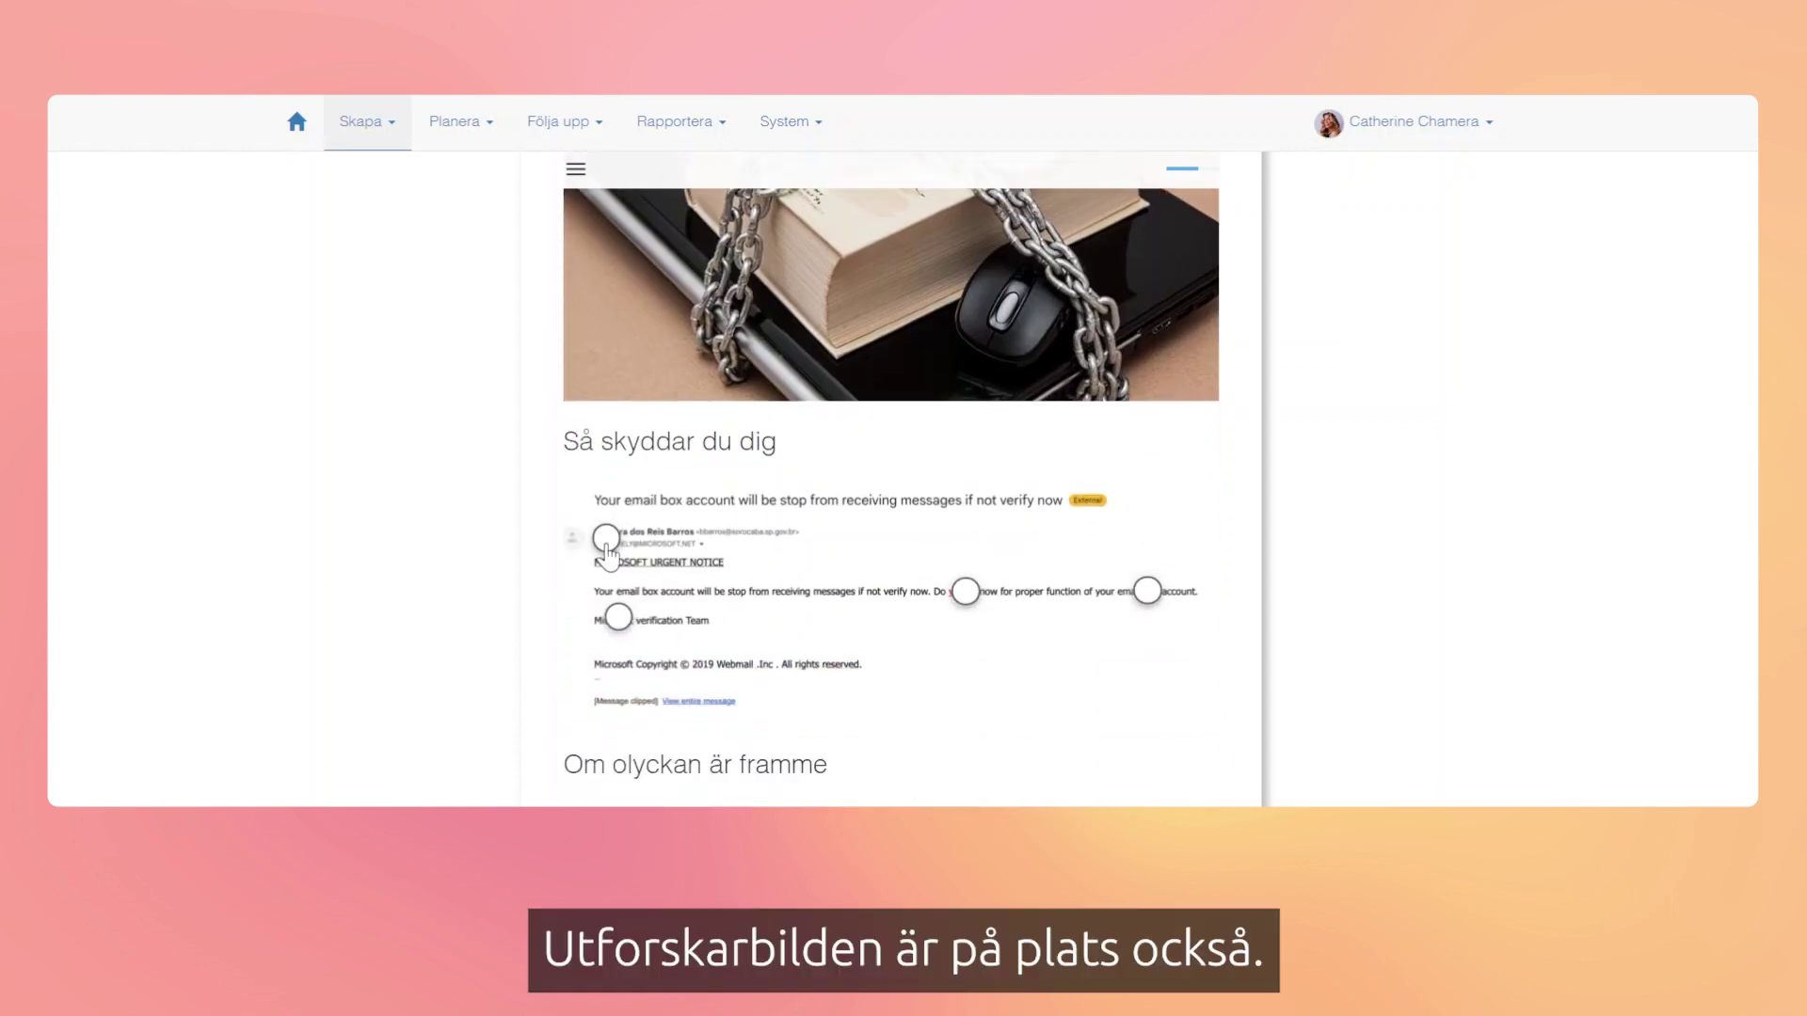
left_click(969, 591)
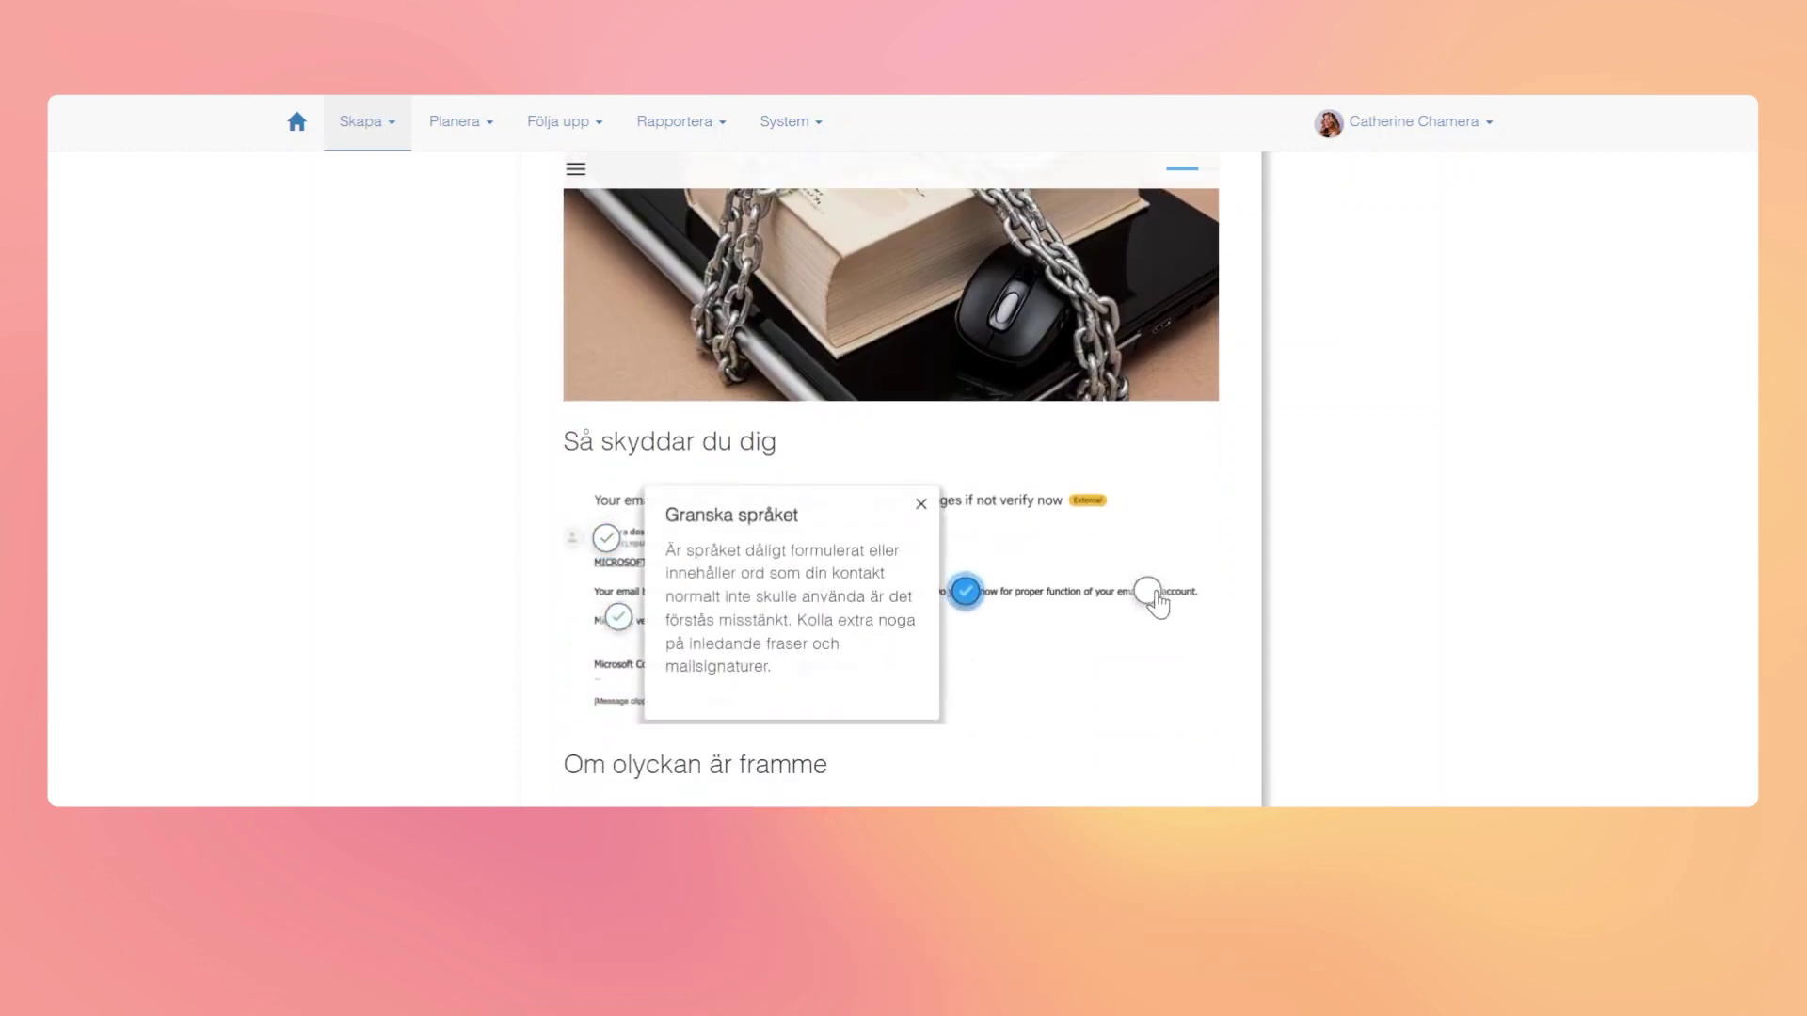
scroll(1167, 599, "down", 3)
Step: Check the cyberattack answer to the closing question and finish the previewed microcourse, accepting the course summary
scroll(979, 573, "down", 2)
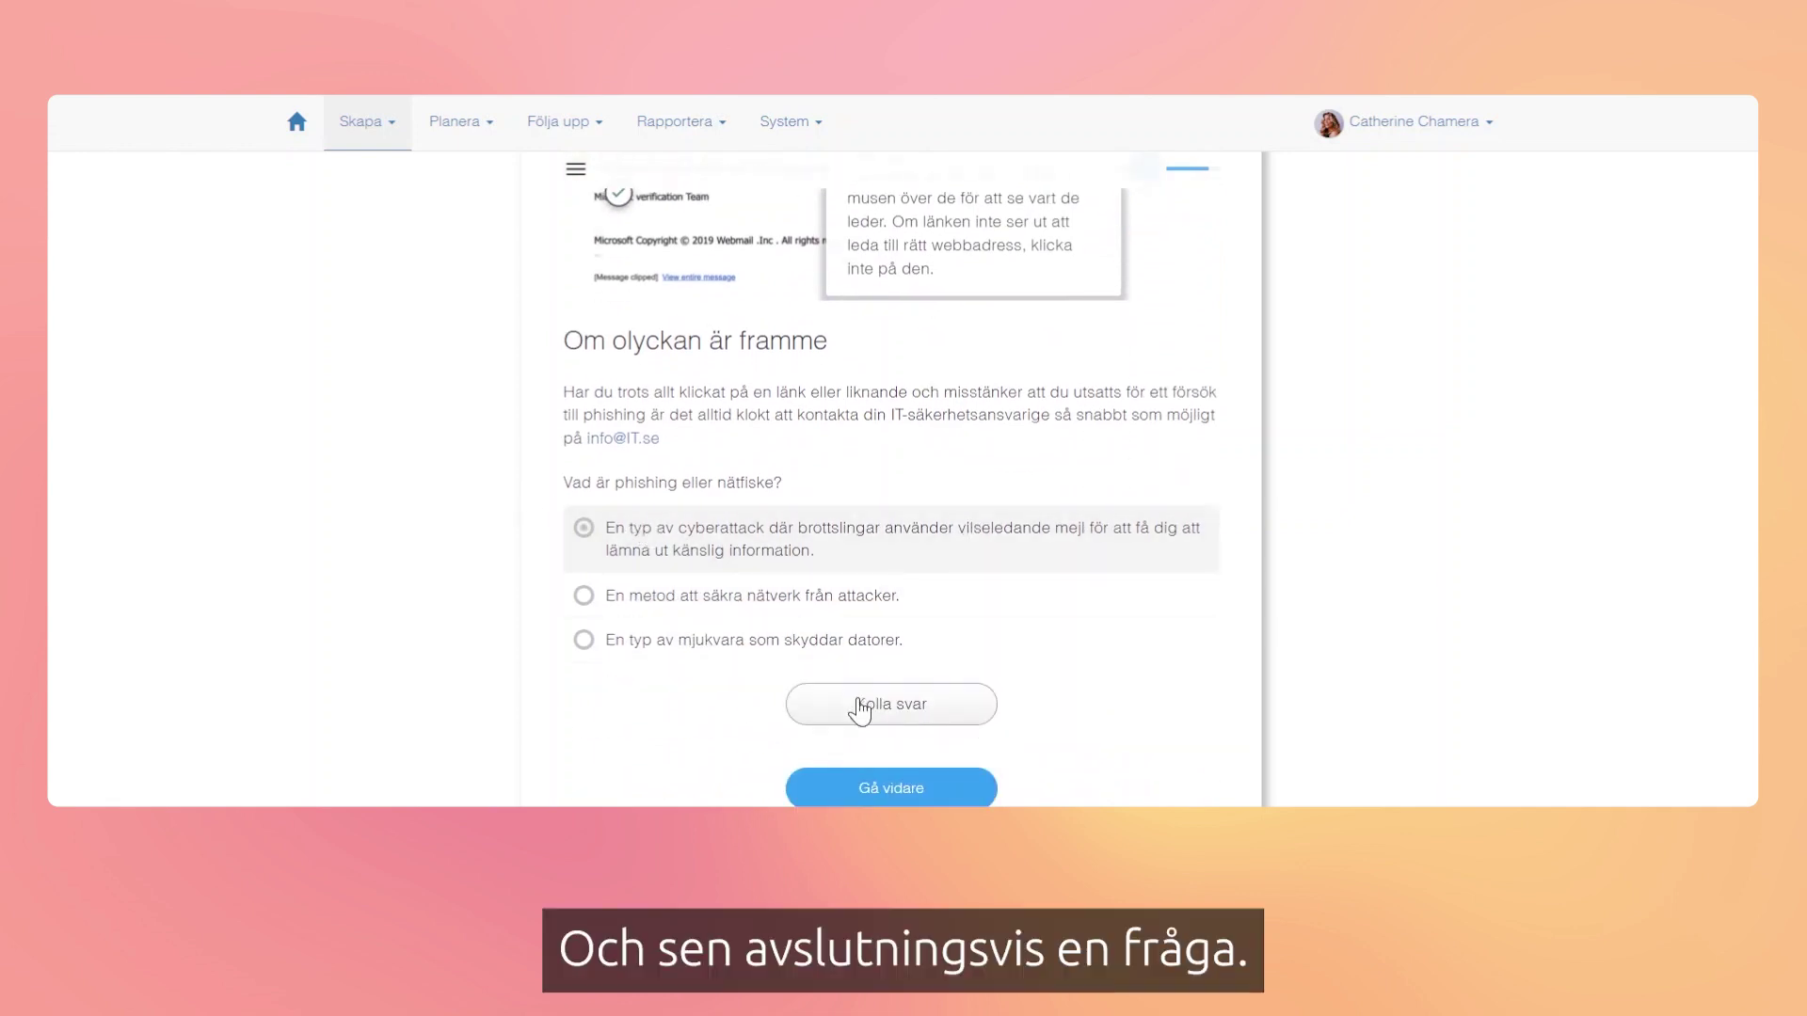
scroll(1223, 665, "down", 1)
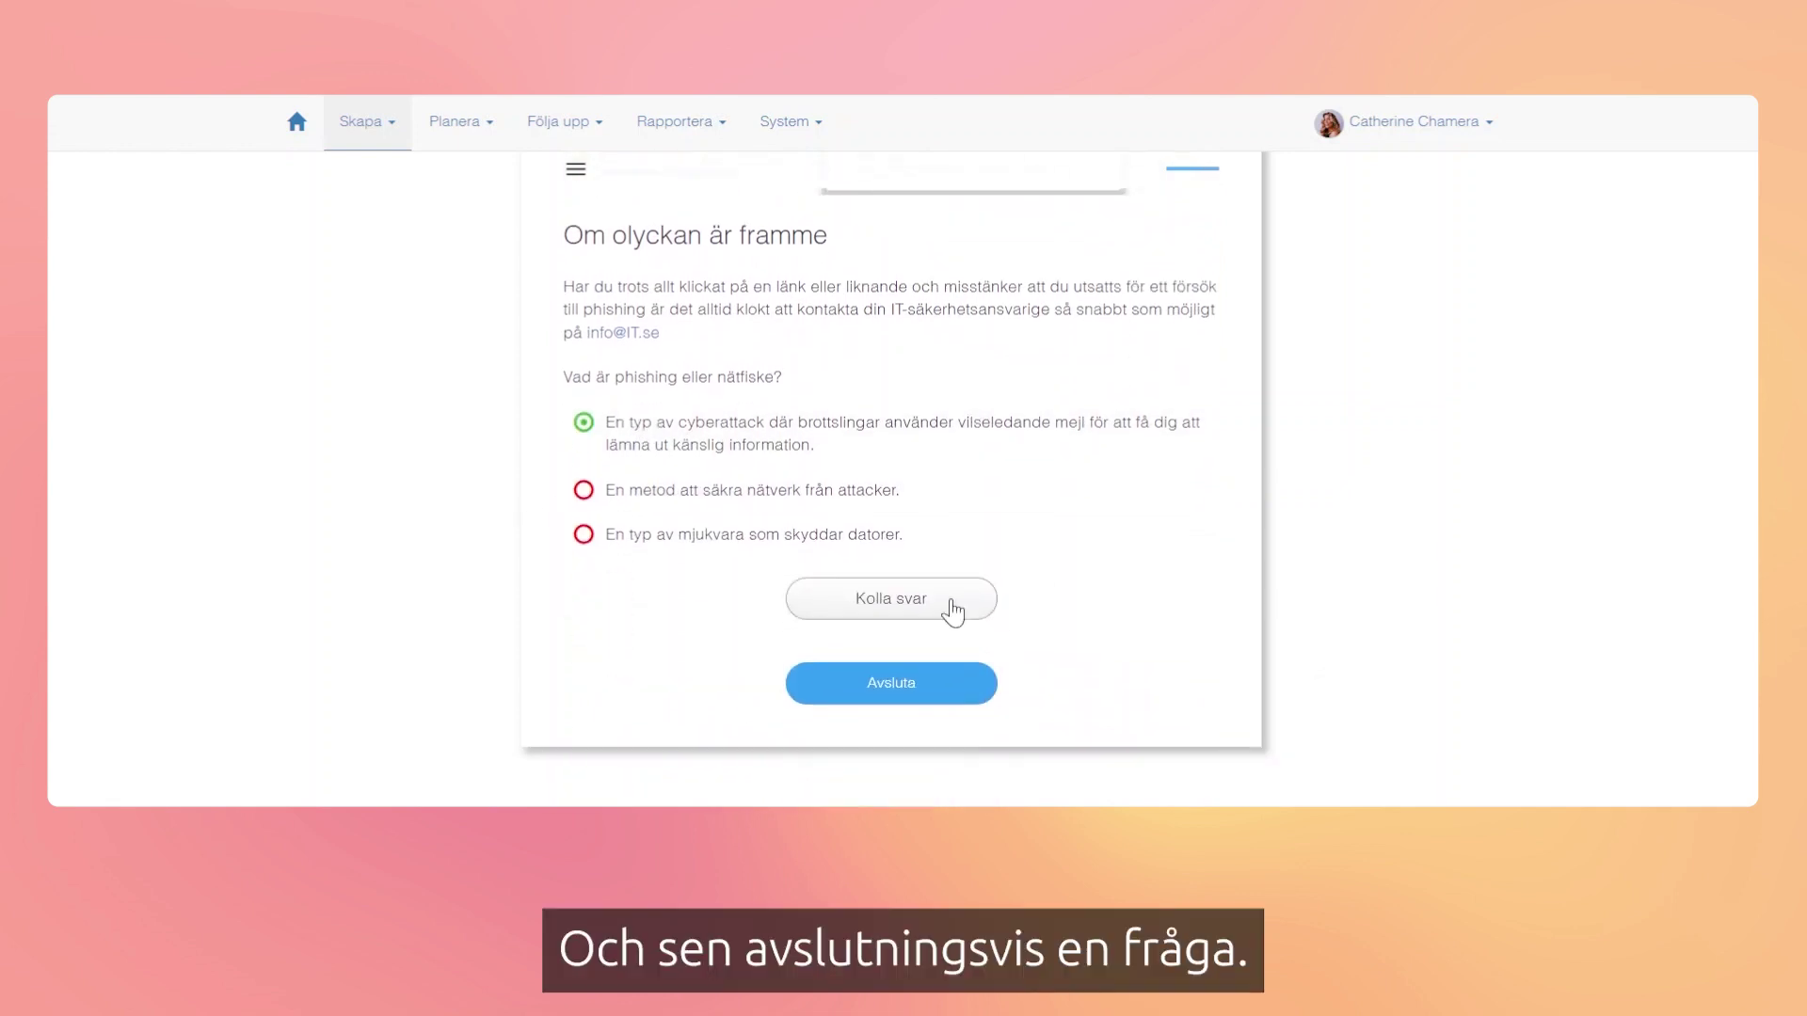
left_click(909, 701)
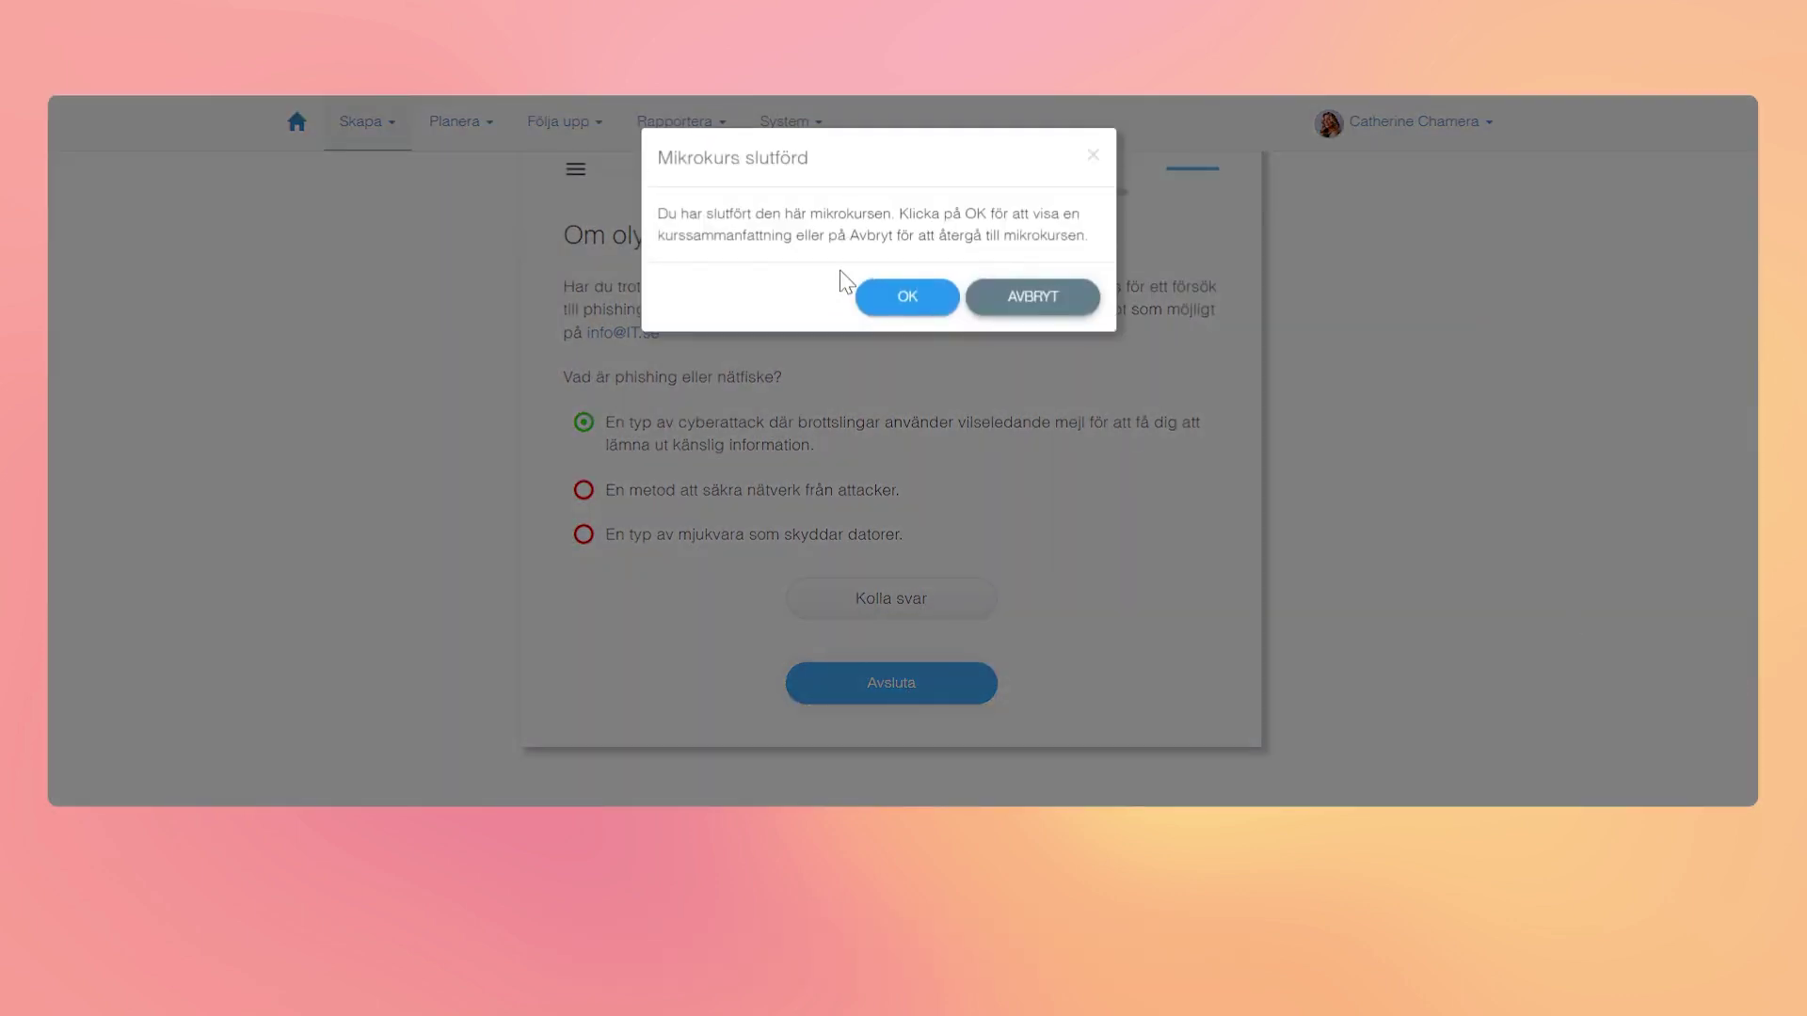
left_click(899, 297)
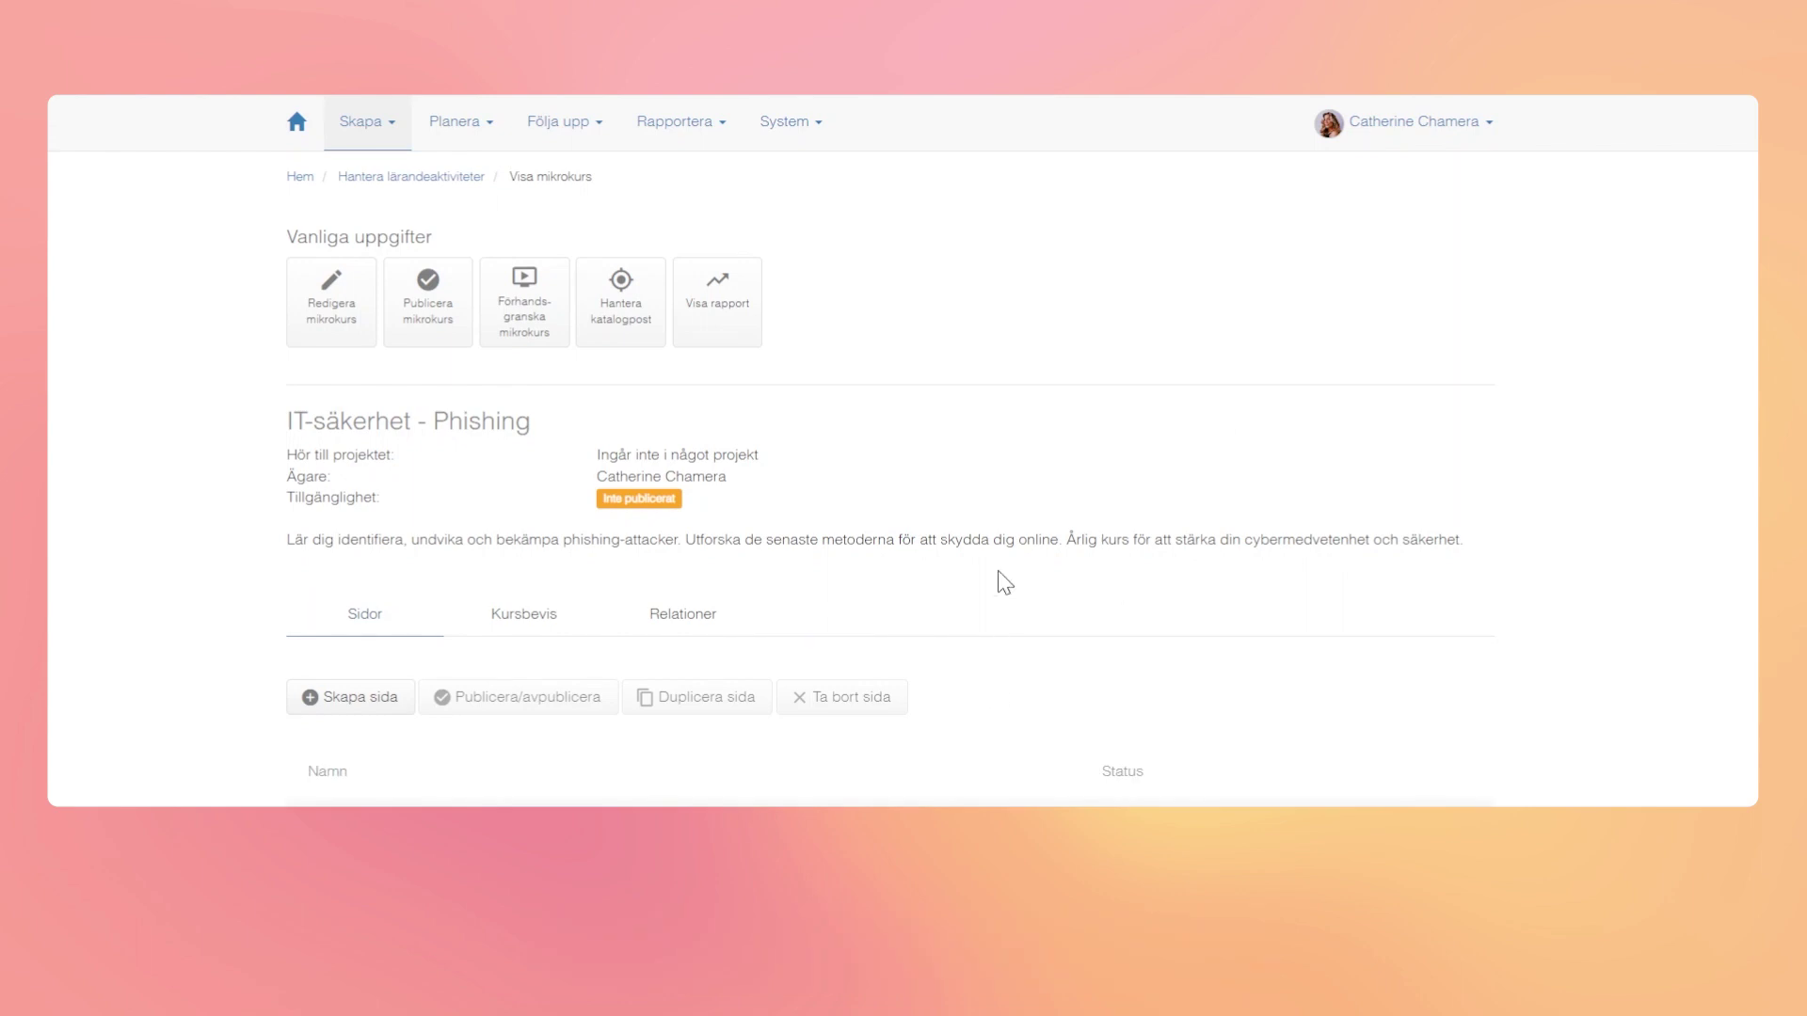